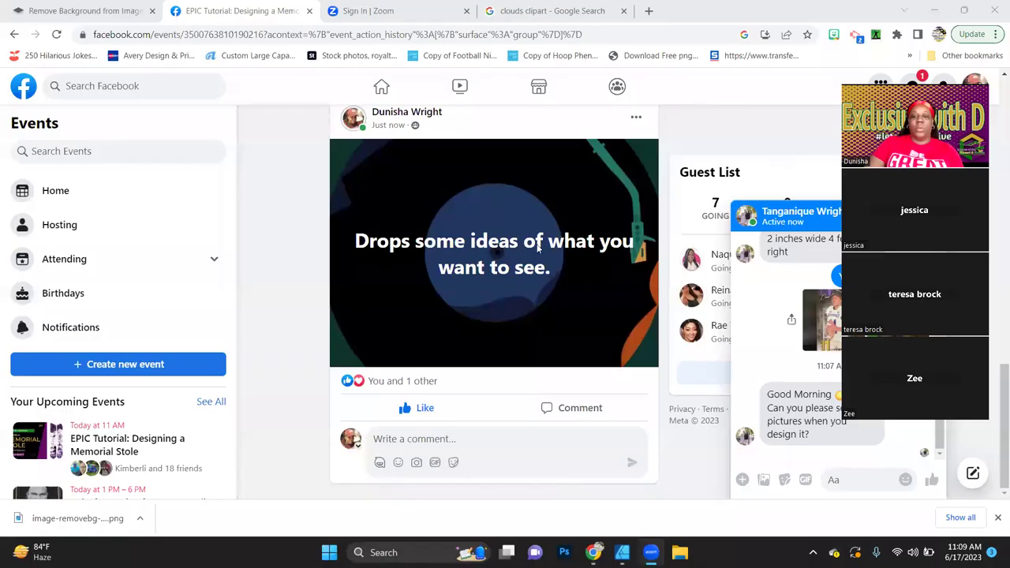
- Switch to the stole document in Affinity Designer, deselect everything and expand the Memorial layer
key(alt+Tab)
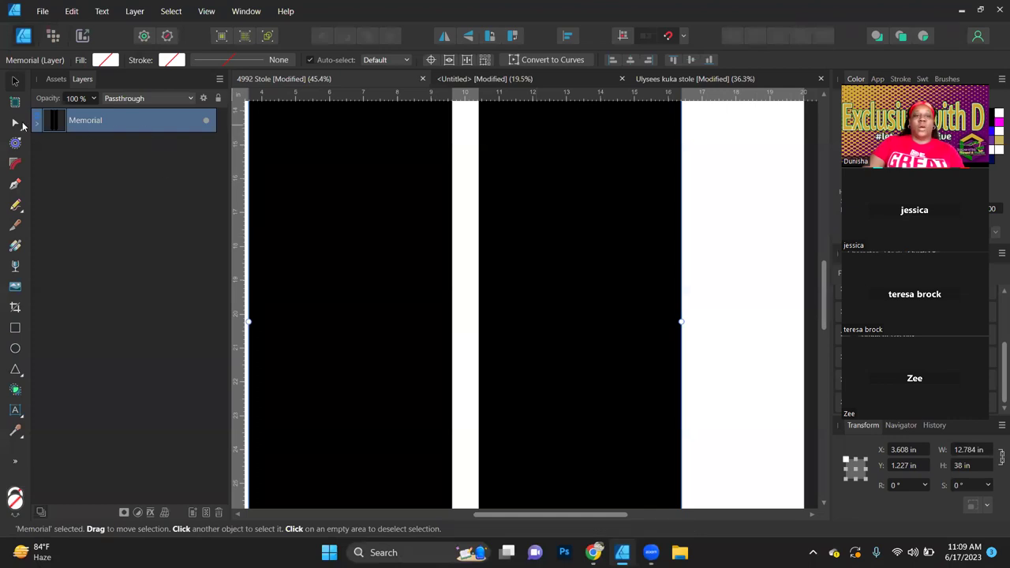
key(ctrl+0)
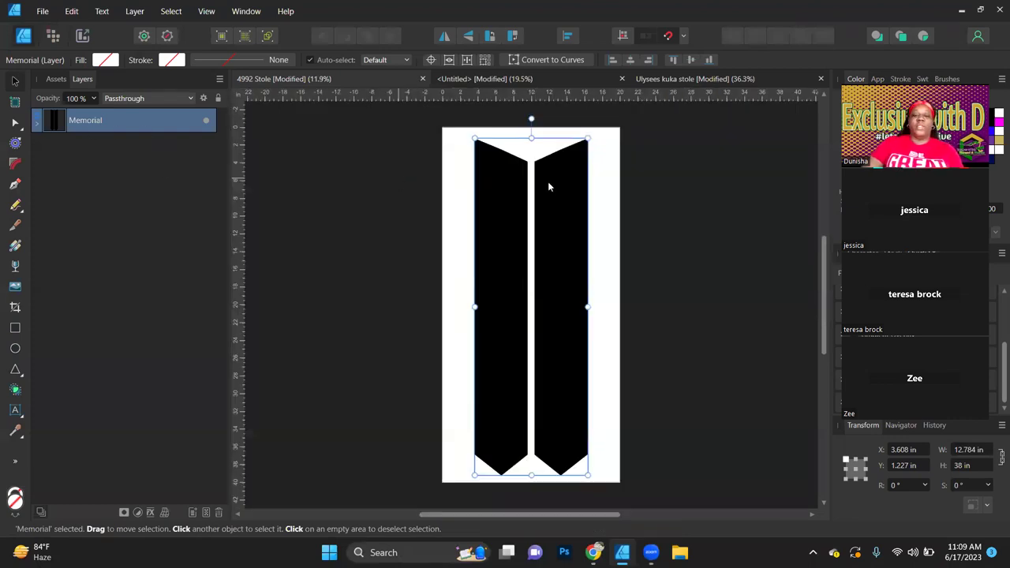
click(750, 339)
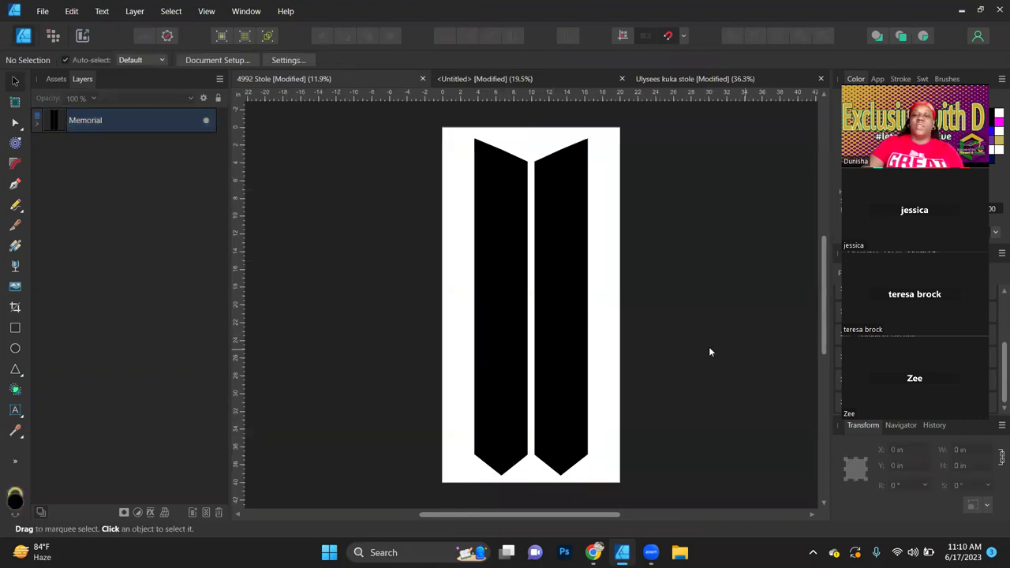
click(37, 123)
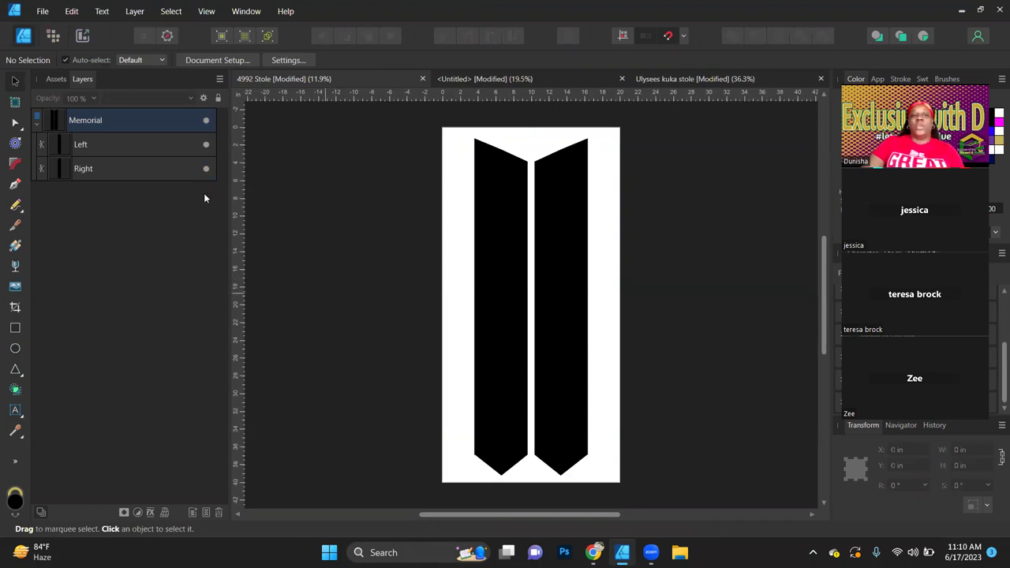
- Recolor the Left and Right stole panels with the grey fill A3A3A3
click(103, 144)
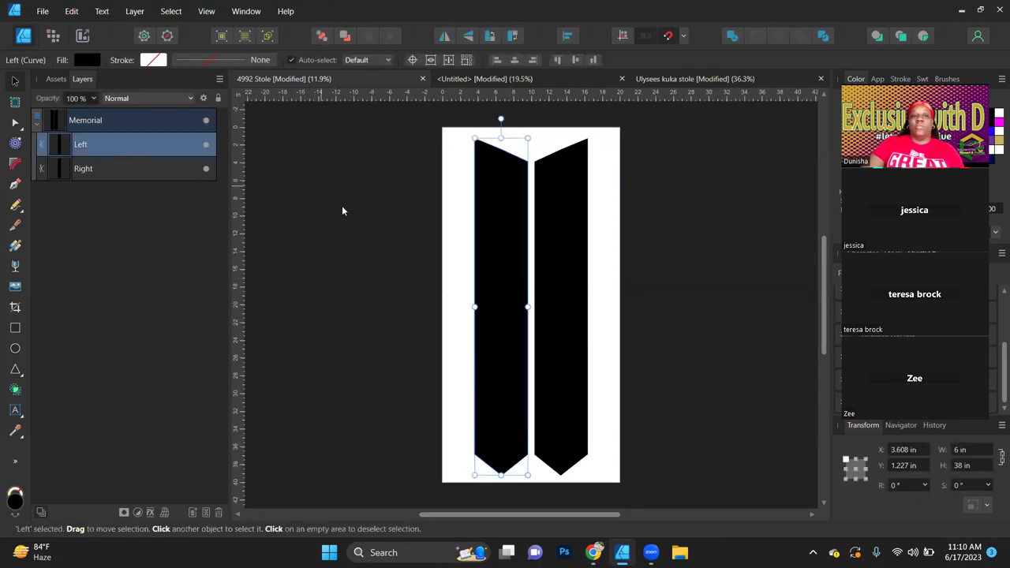
click(341, 210)
key(ctrl+z)
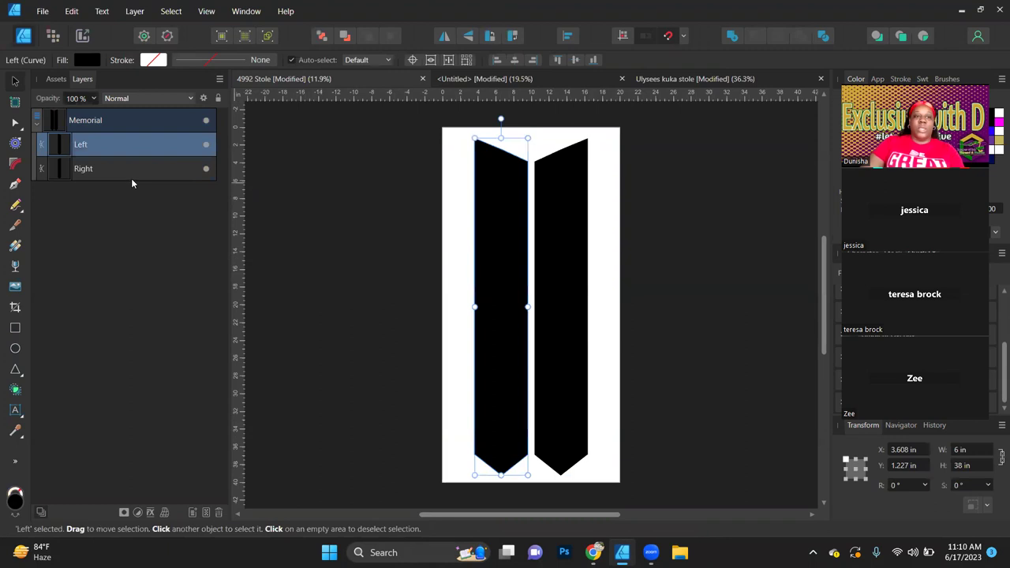
shift+click(200, 158)
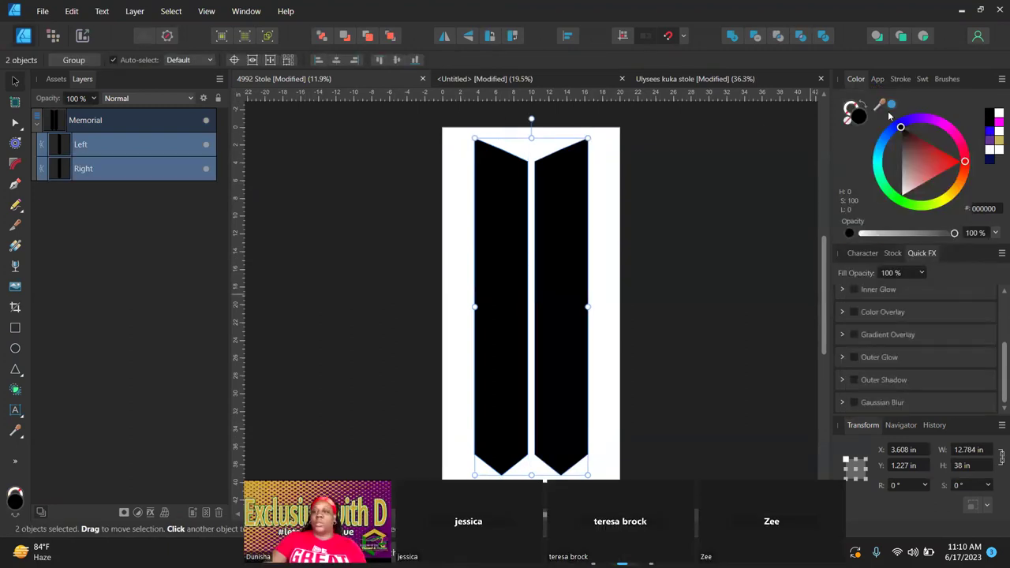
click(900, 169)
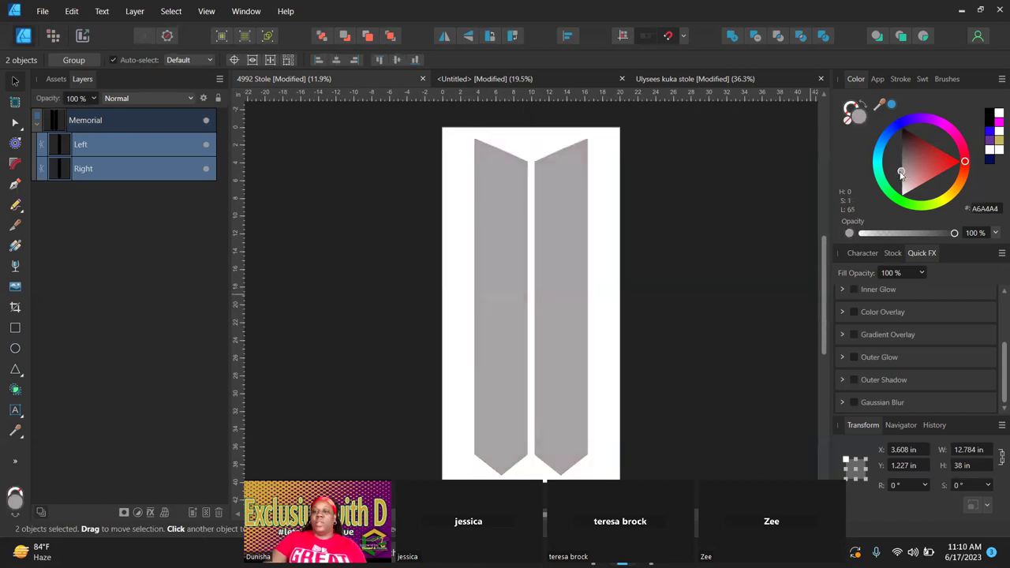
drag(898, 169, 889, 169)
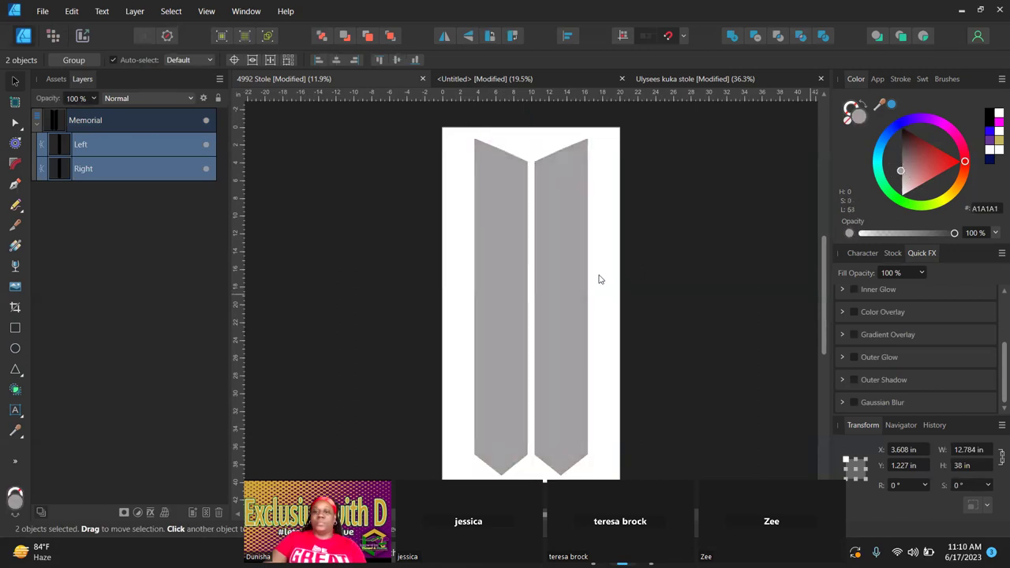
click(706, 266)
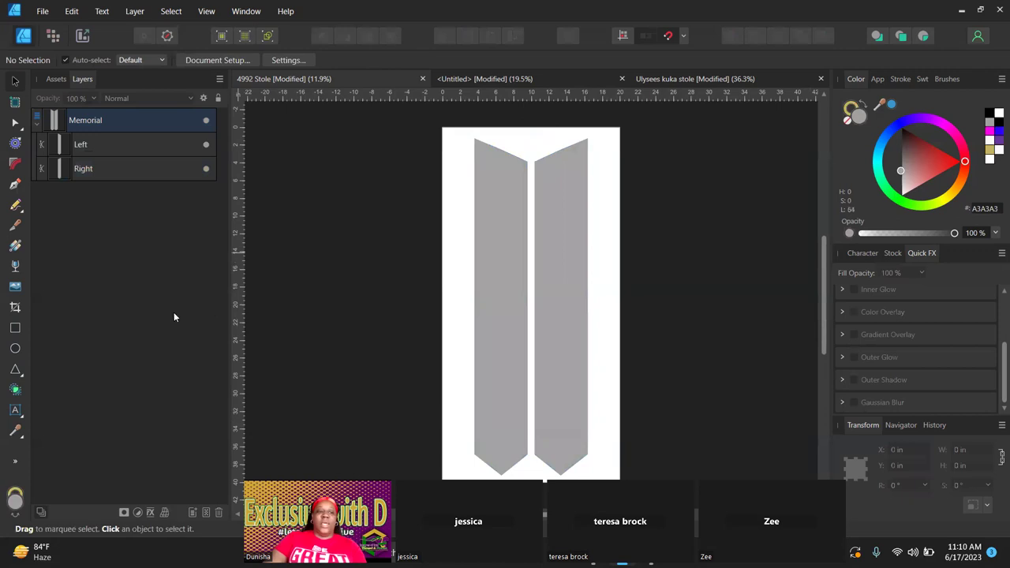
- Check the width and height of the Left and Right stole panels
click(15, 328)
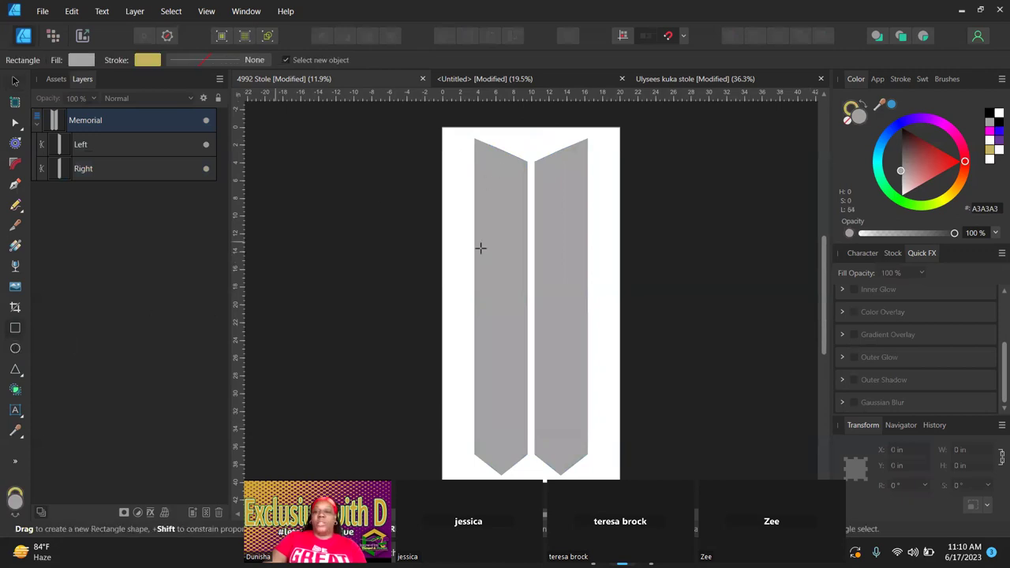
click(15, 80)
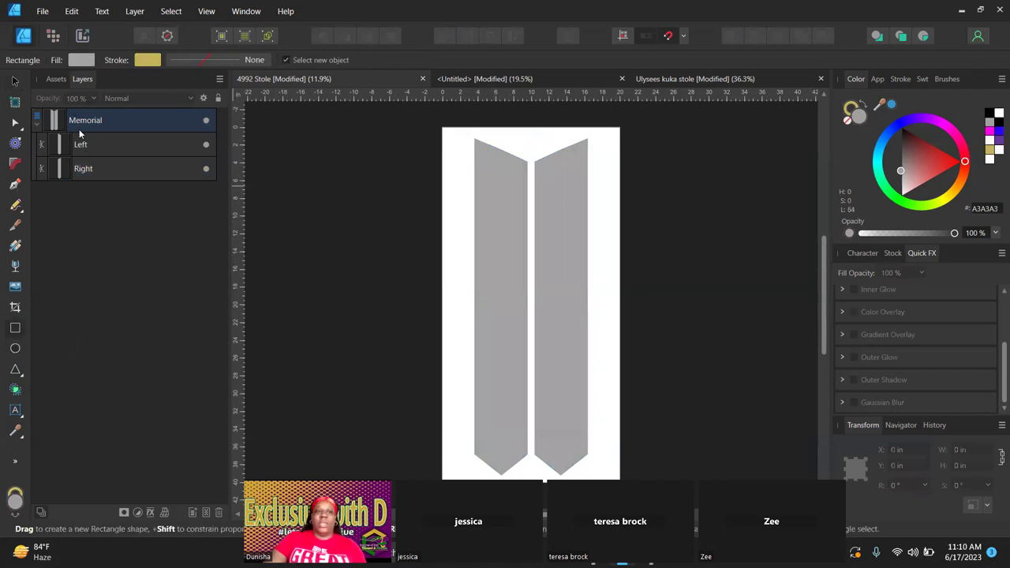
click(90, 150)
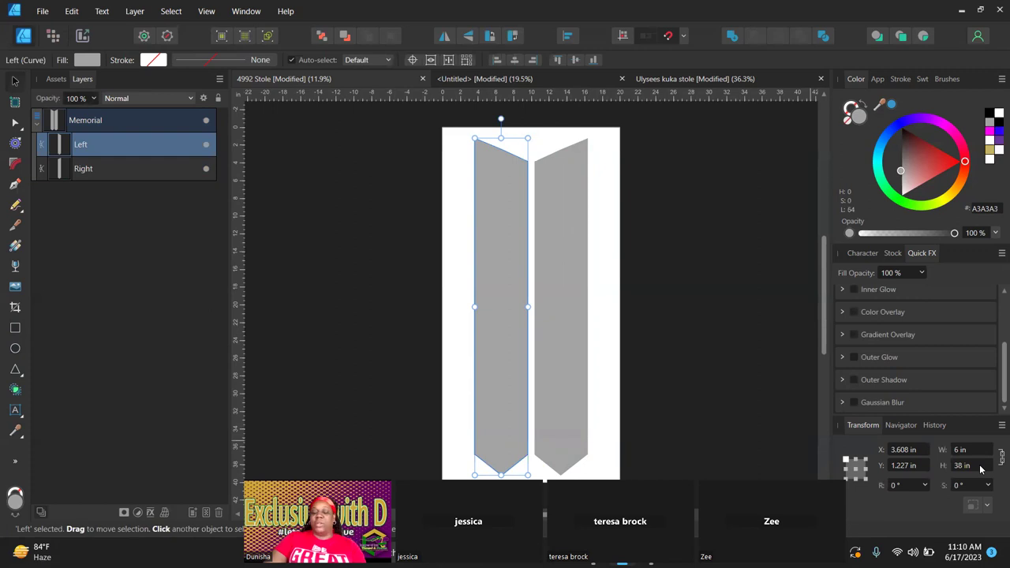
click(555, 305)
click(493, 308)
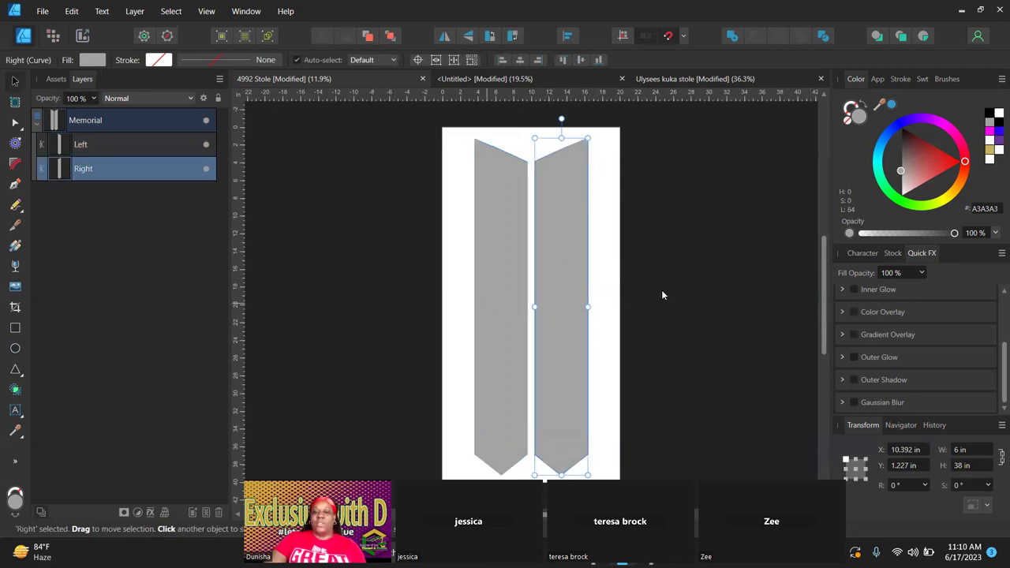
click(387, 301)
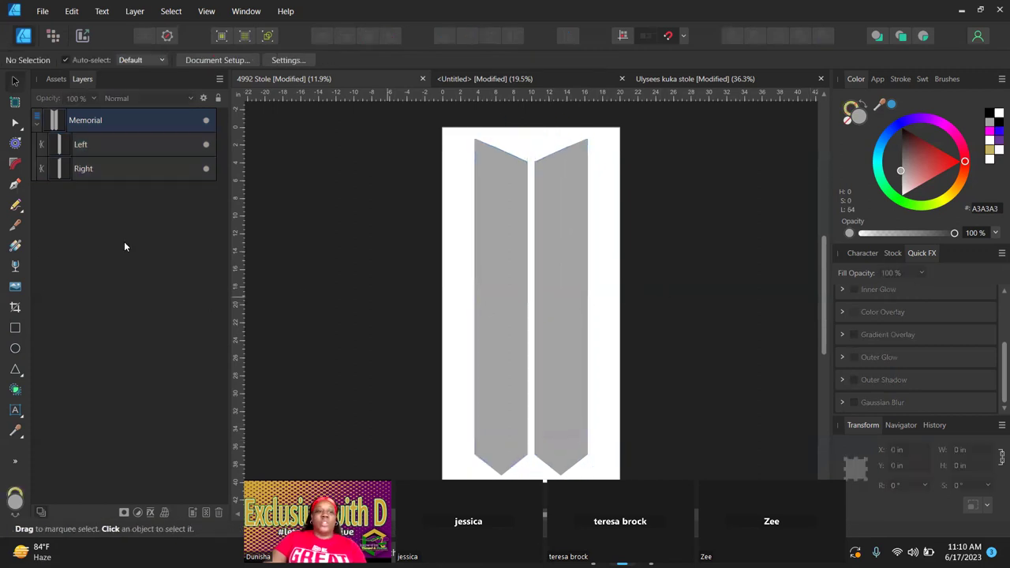
- Draw a rectangle about 4.6 in wide and 40 in tall over the left stole panel, with a gold C4B35B fill and no stroke
click(15, 327)
drag(474, 127, 515, 478)
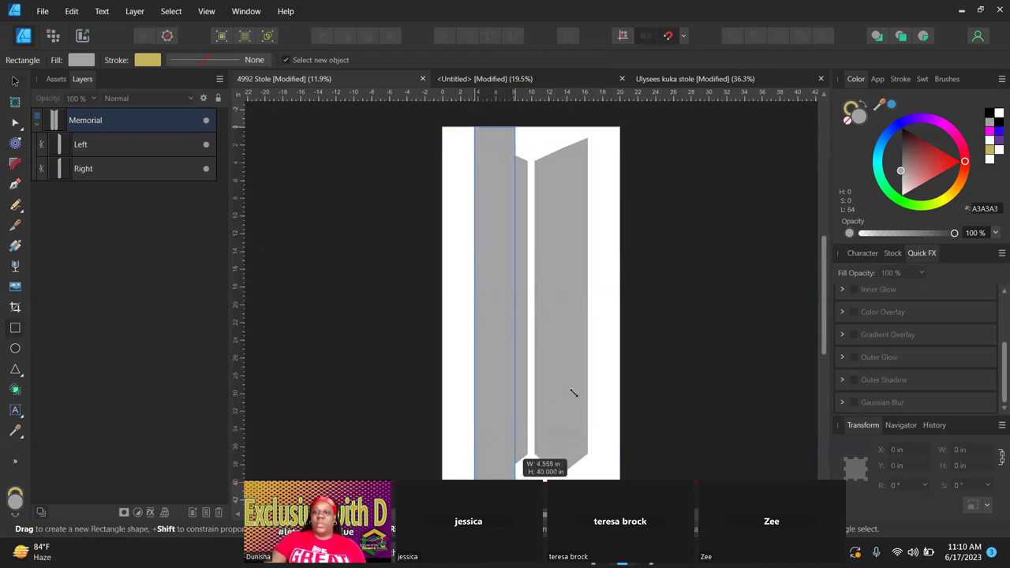
click(868, 109)
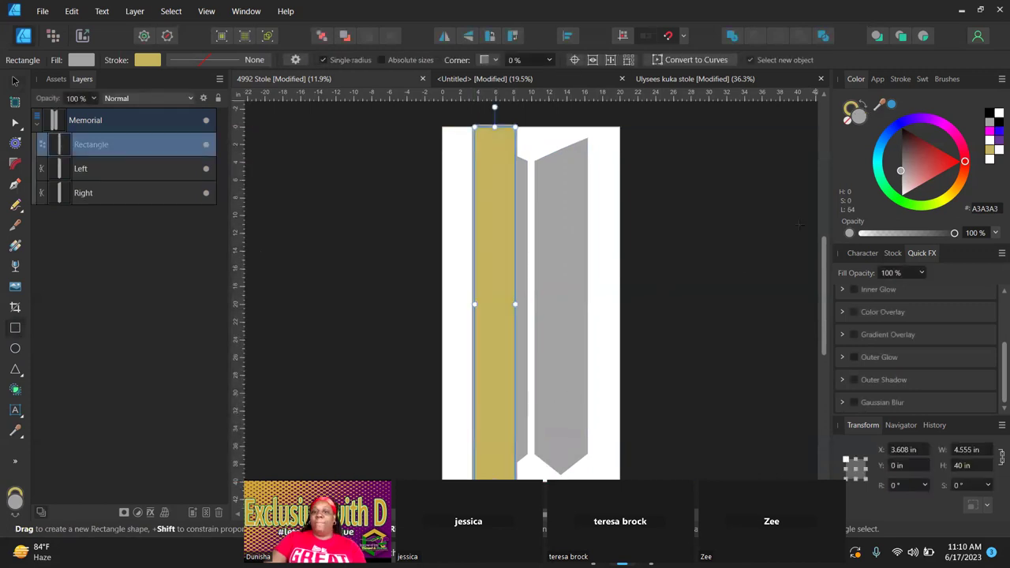
click(852, 108)
click(848, 118)
click(860, 118)
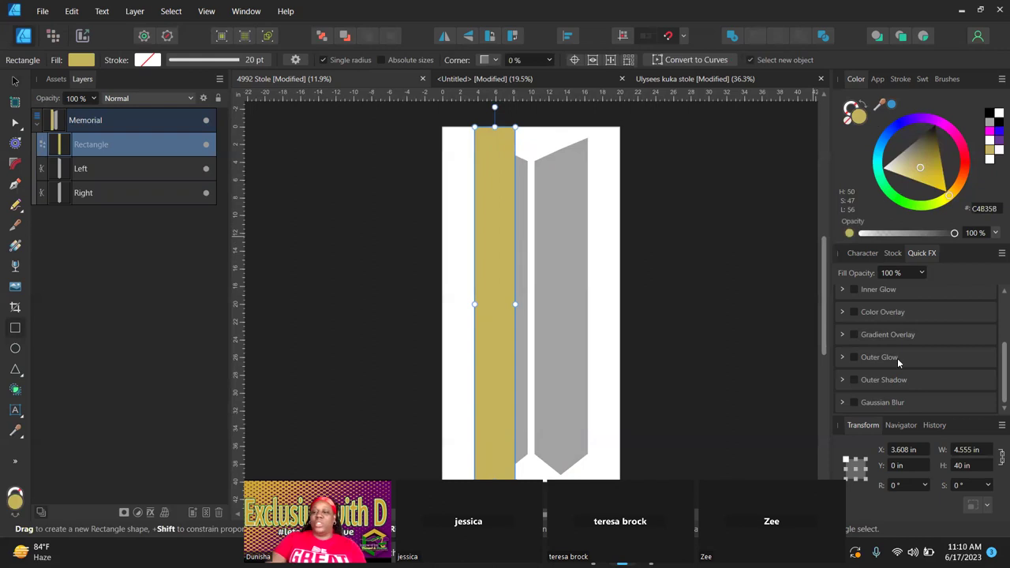
- Set the gold rectangle's width to 4 in and its fill opacity to 49%
click(975, 449)
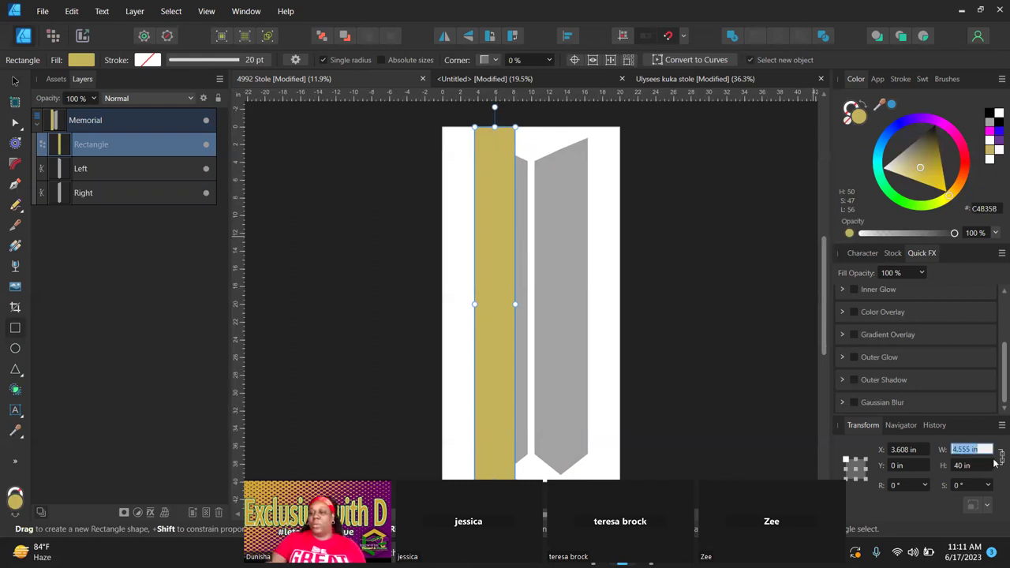
text(4)
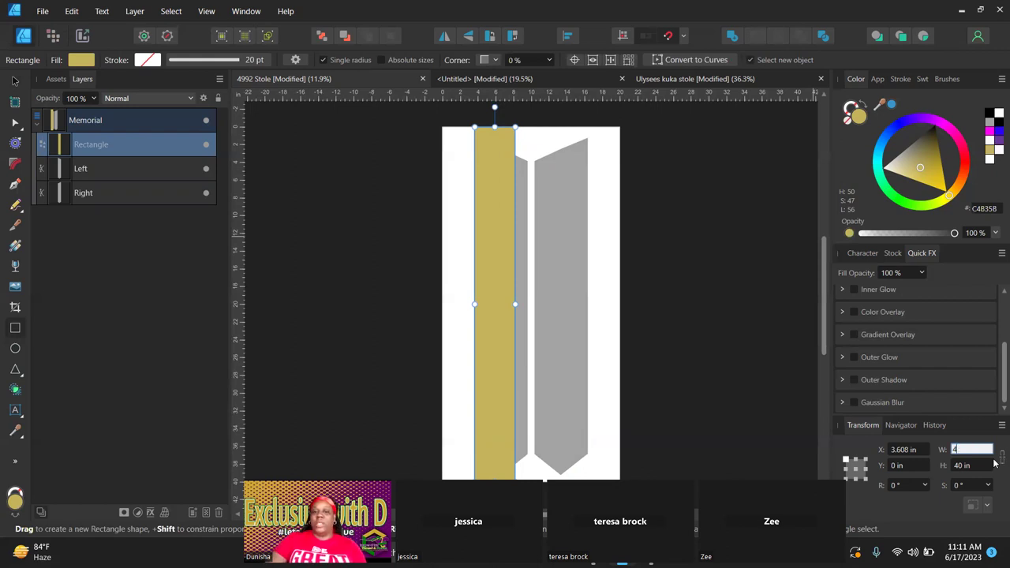
key(Return)
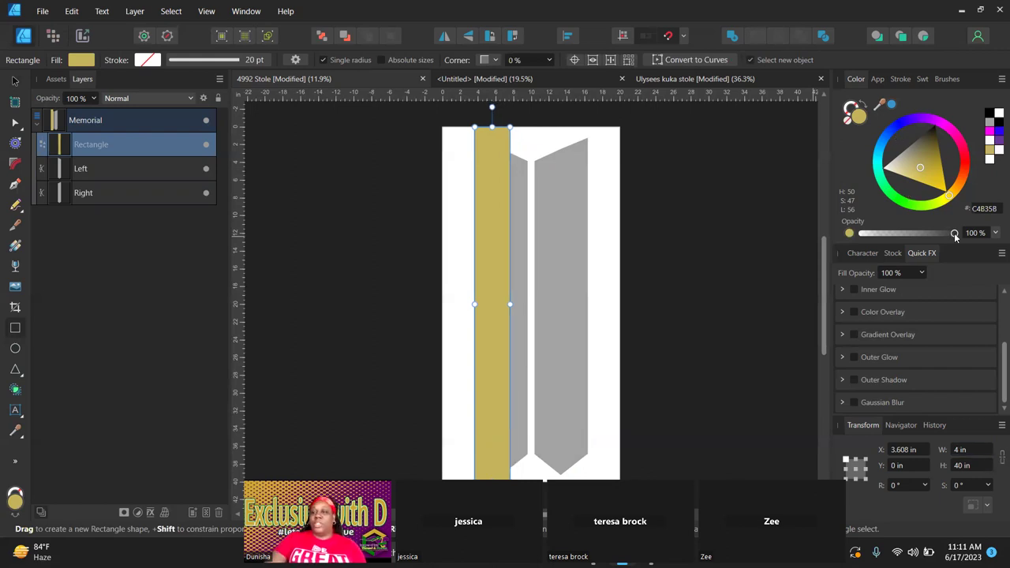
drag(953, 232, 907, 239)
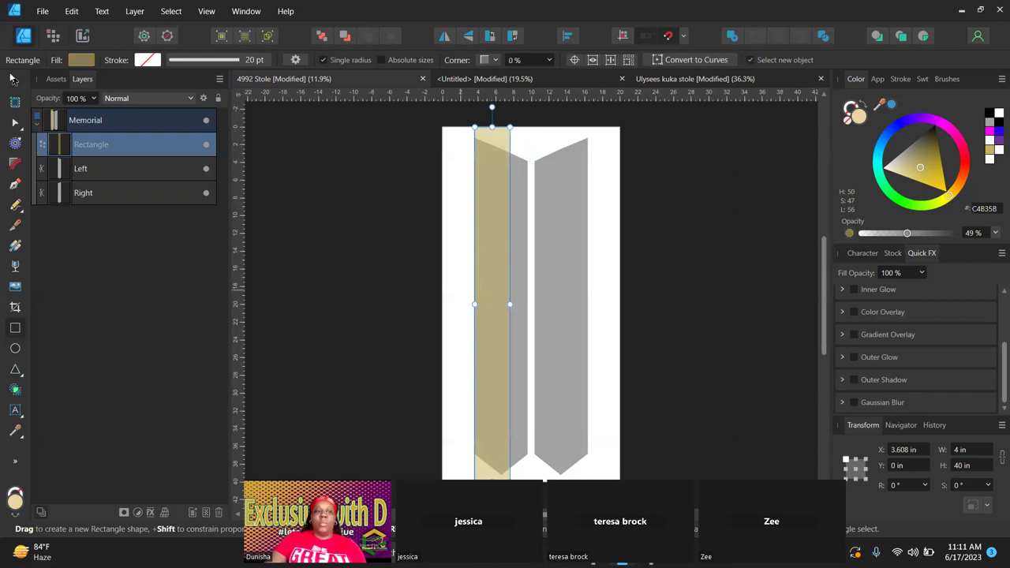
- Center the gold rectangle horizontally on the left stole panel and place a duplicate centered on the right panel
key(v)
drag(489, 272, 499, 277)
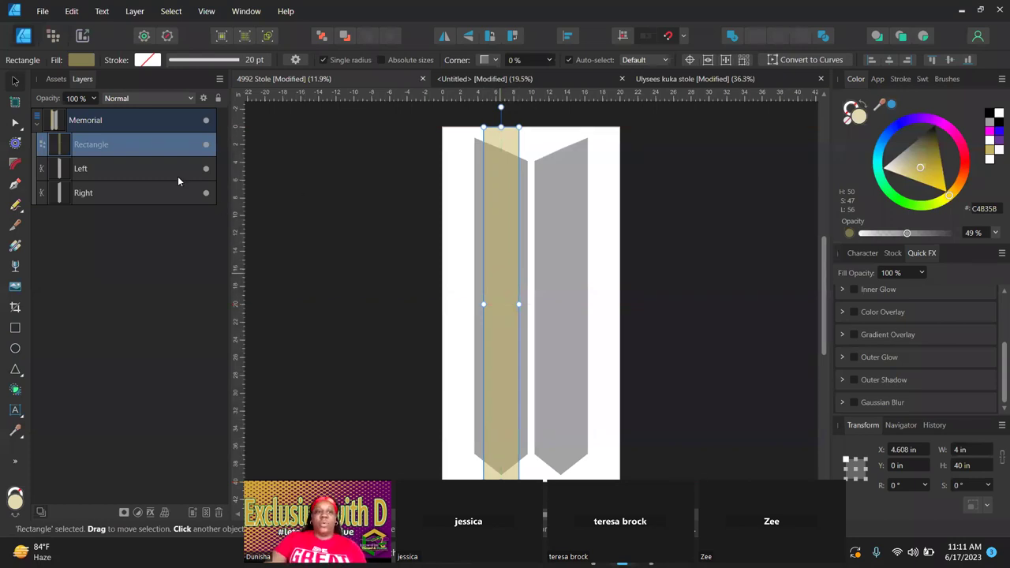
right_click(143, 143)
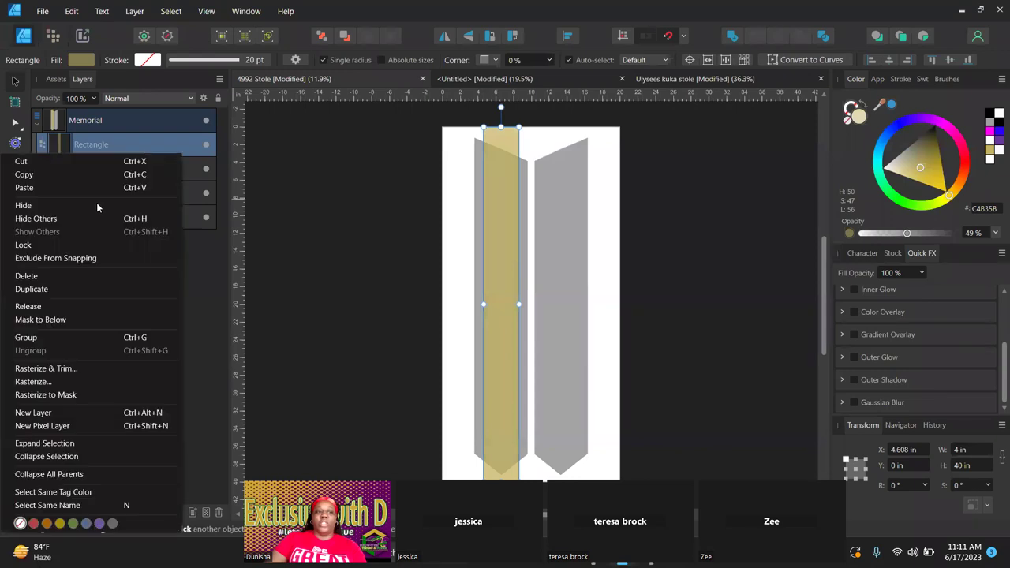
click(489, 265)
drag(502, 263, 560, 265)
click(636, 278)
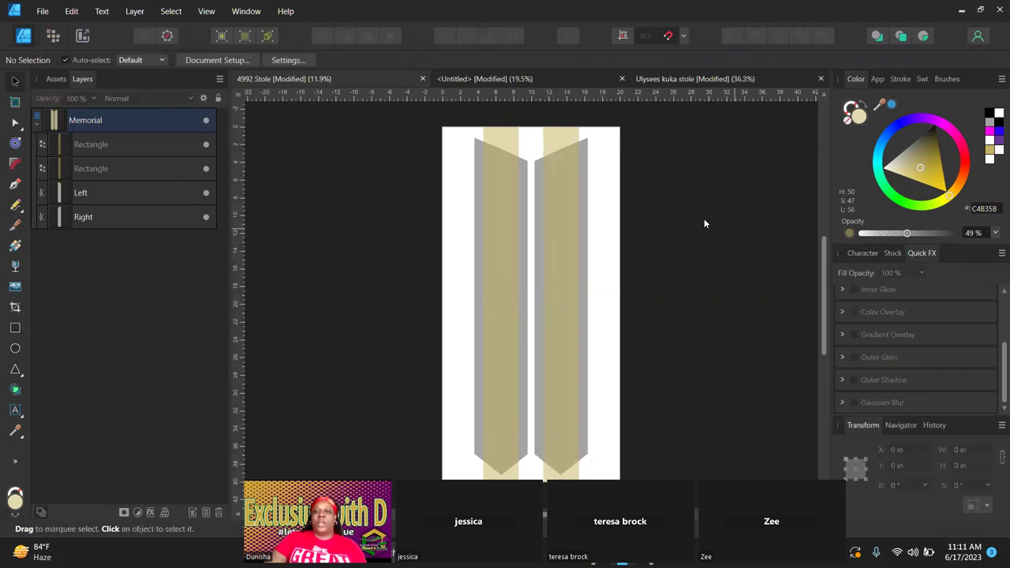
- Lock both gold rectangles on the Memorial layer
click(501, 288)
click(568, 270)
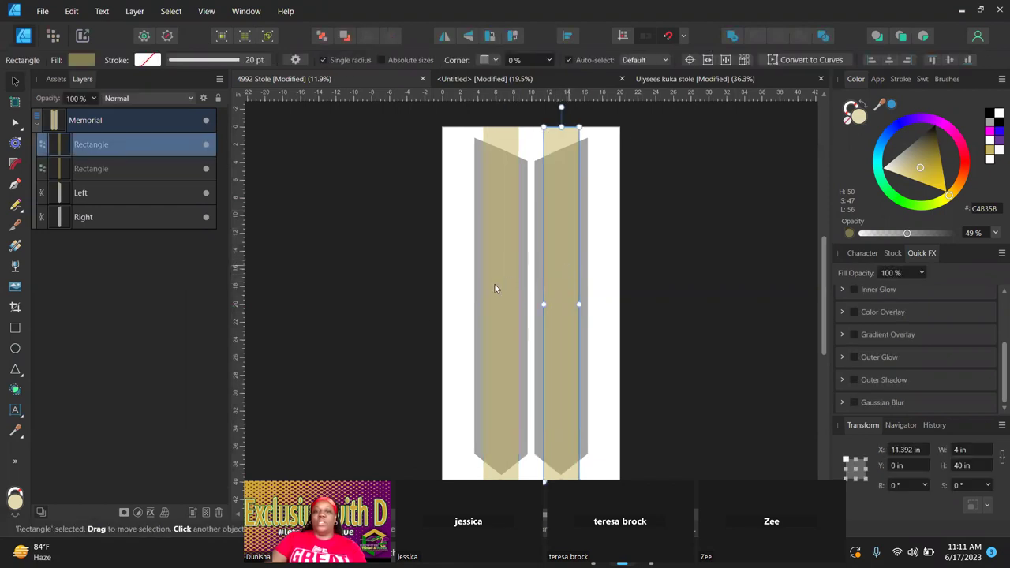
key(ctrl+z)
key(ctrl+shift+z)
click(194, 144)
click(194, 168)
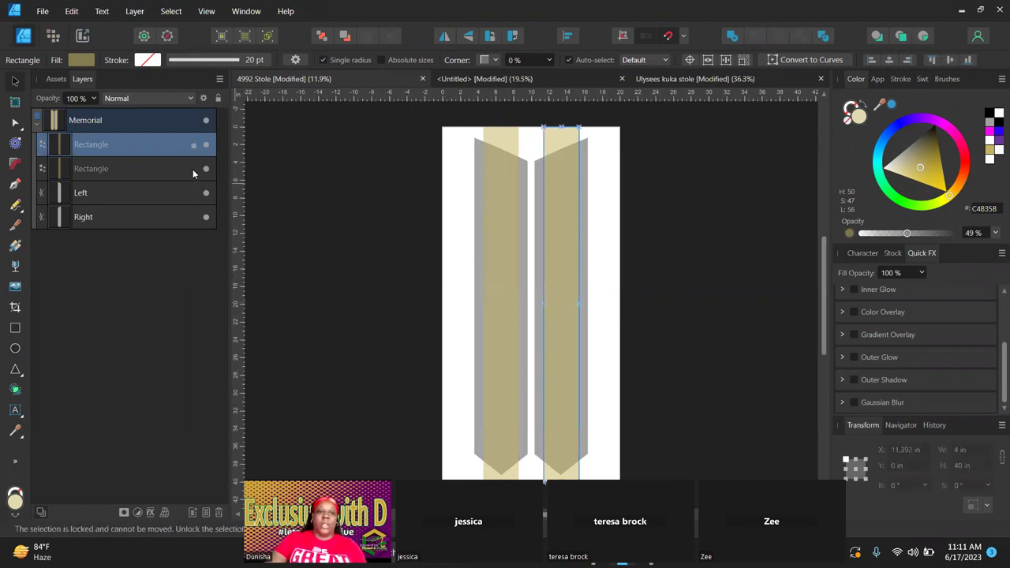
click(675, 320)
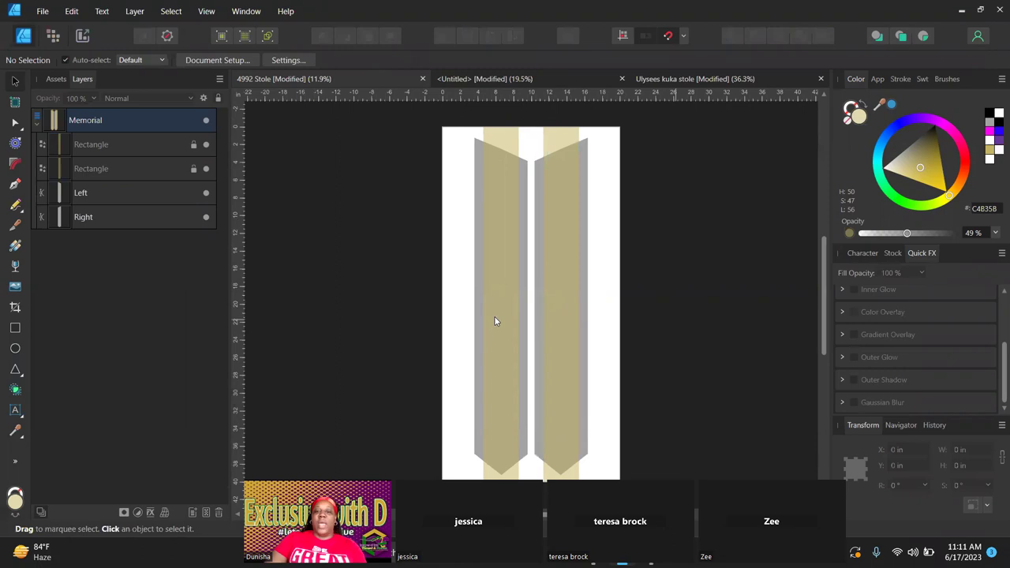
- Try moving the right stole panel beneath its locked gold rectangle, and undo the move
click(579, 302)
click(556, 303)
key(shift+Right)
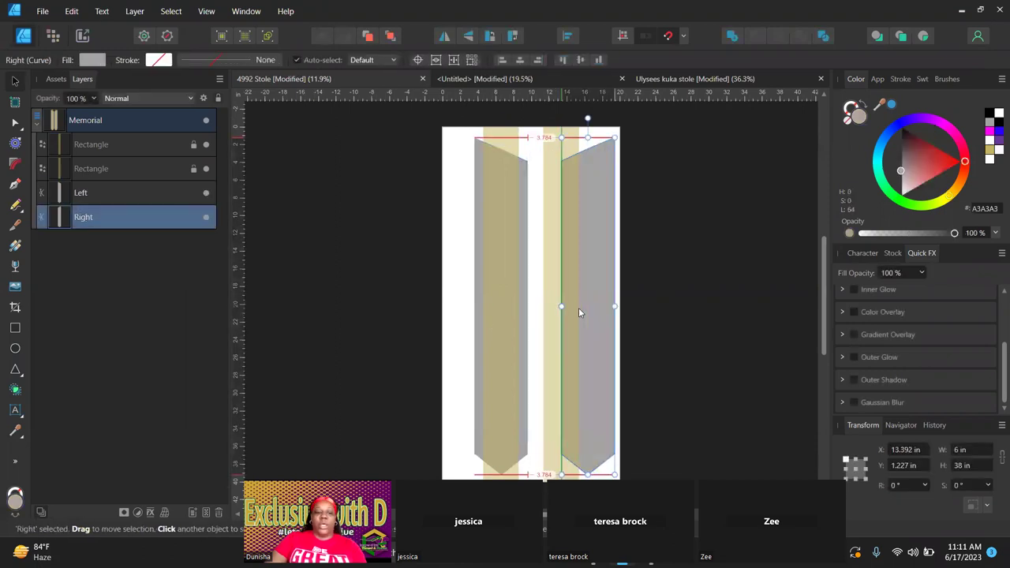
key(ctrl+z)
click(491, 136)
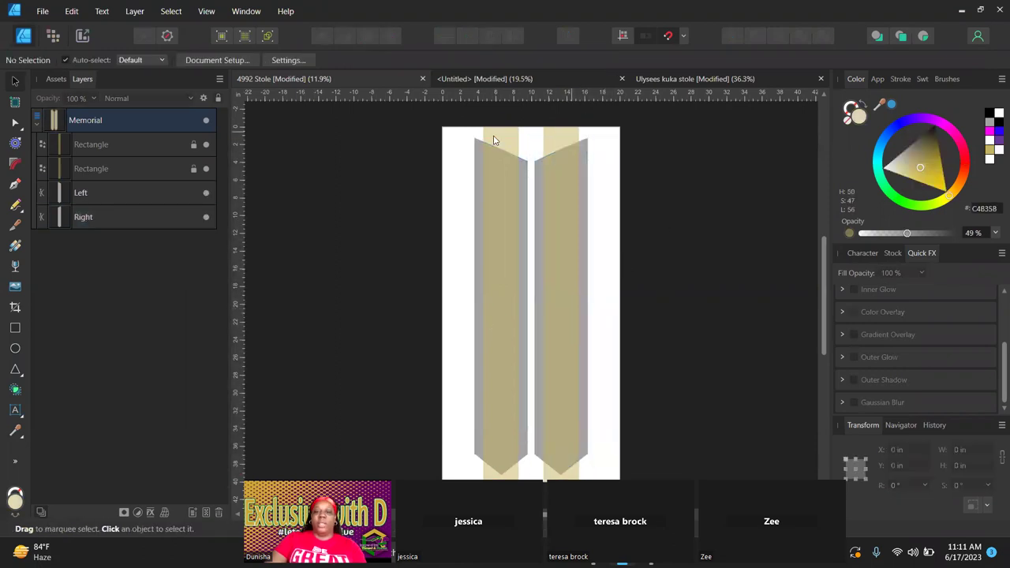
click(127, 145)
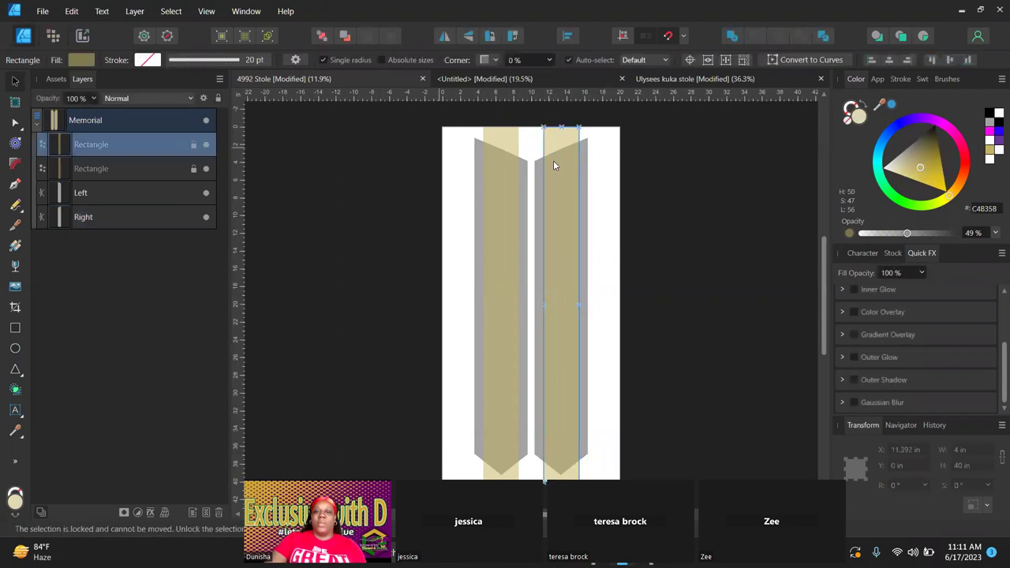
key(ctrl+d)
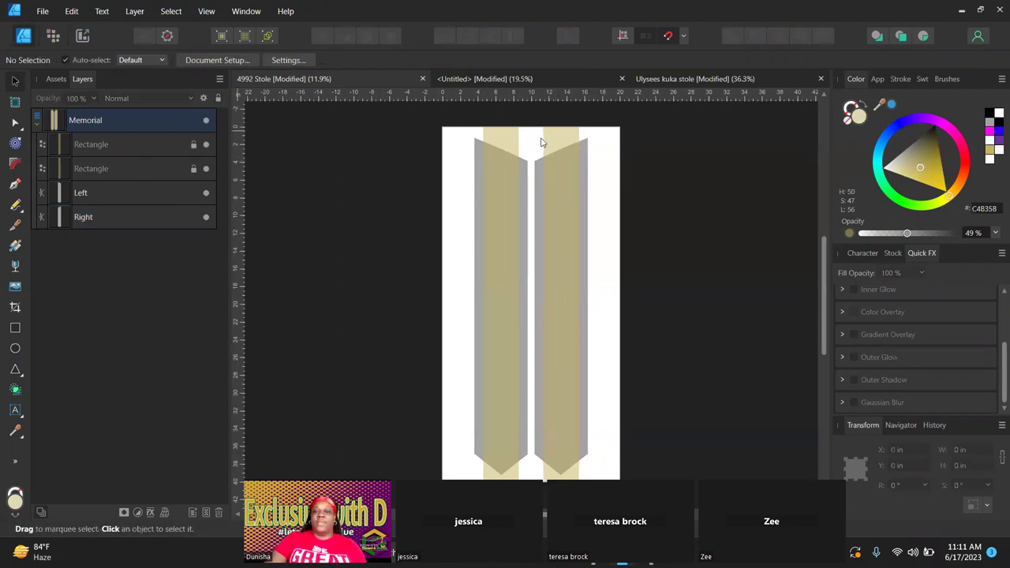
click(543, 143)
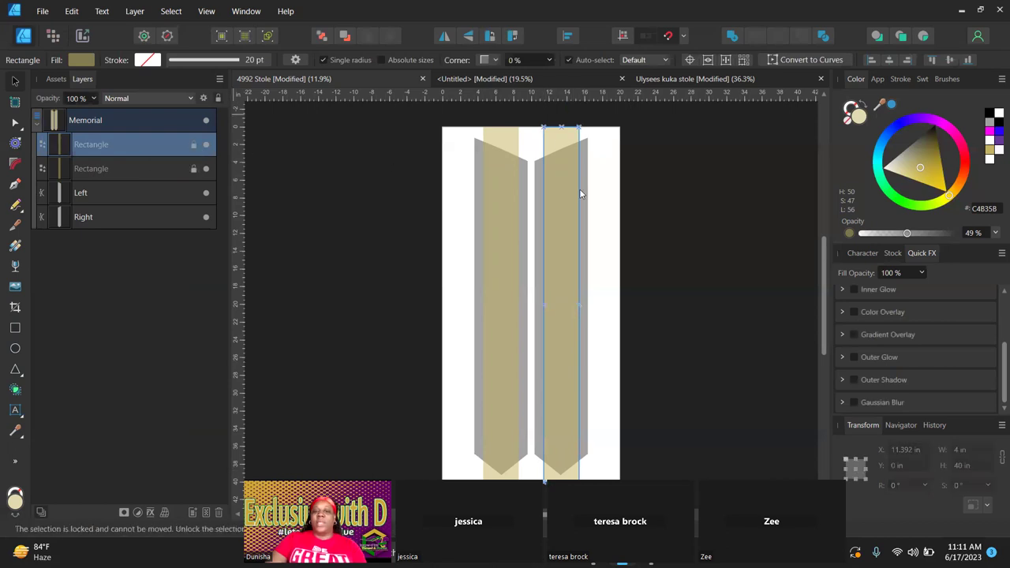
click(475, 243)
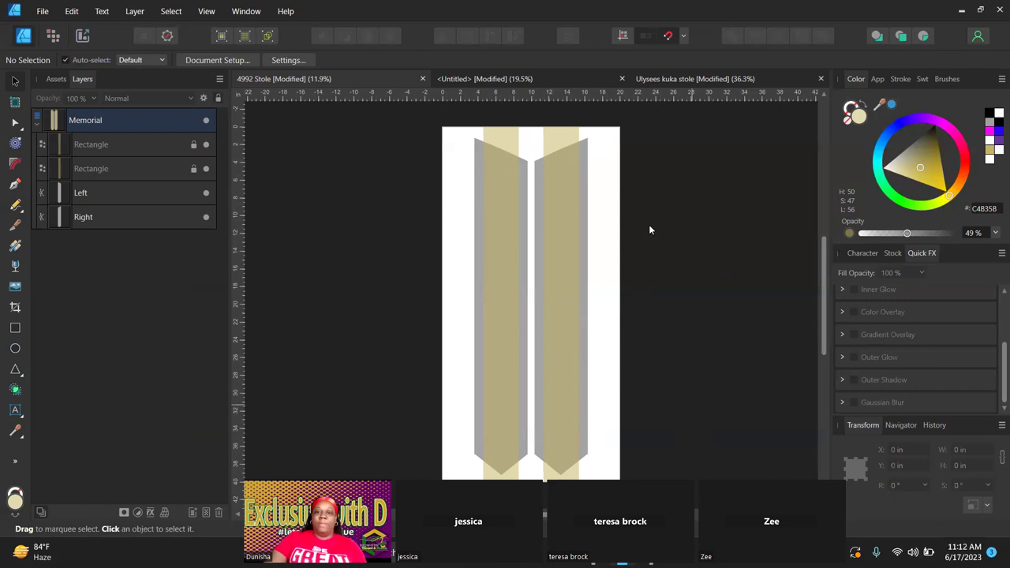
click(117, 140)
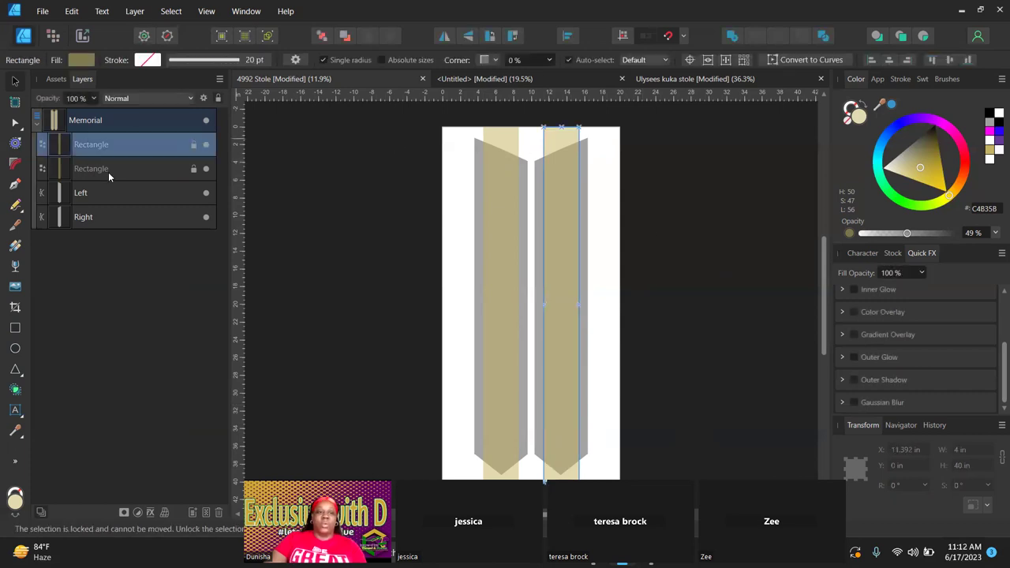
- Recolor both locked guide rectangles to the translucent red C4625B
shift+click(110, 172)
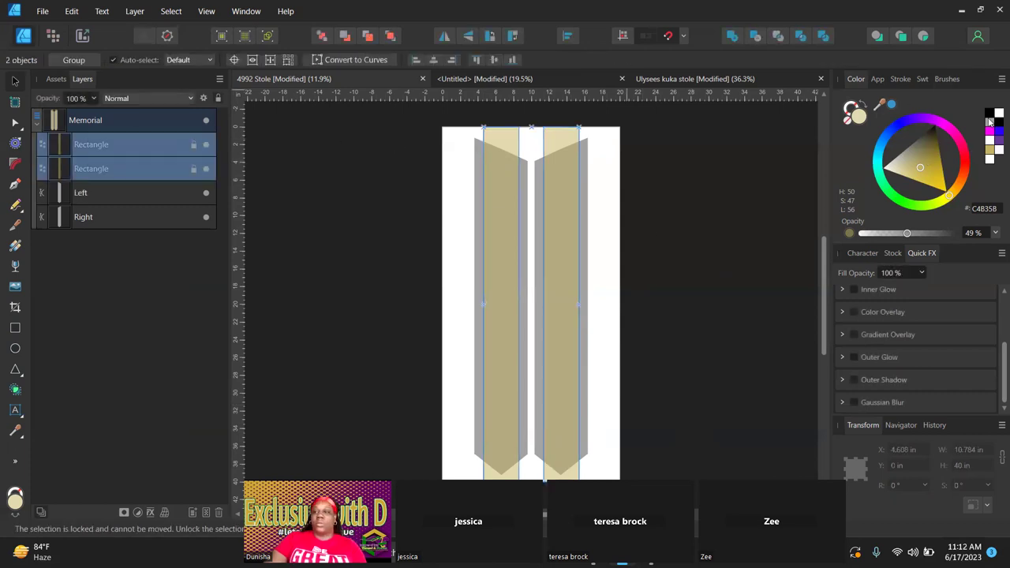
click(964, 165)
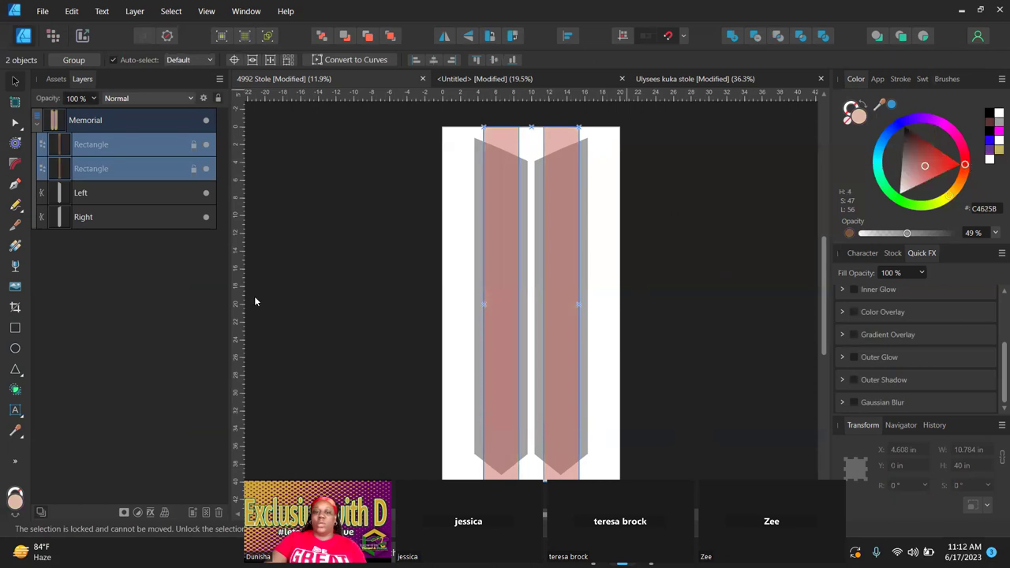
click(330, 266)
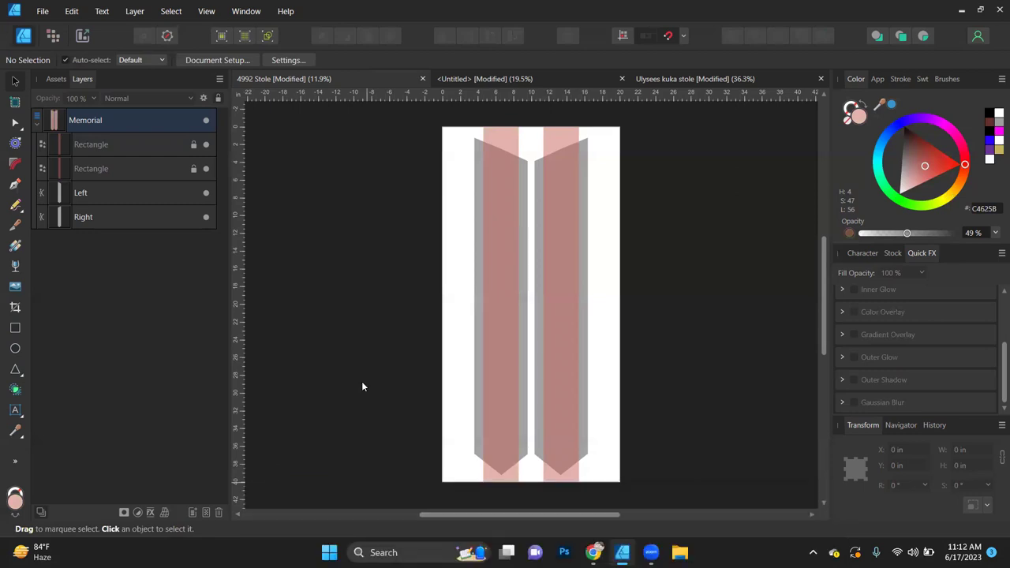
- Close the third document, the orange-lettered stole, without saving and fit all artboards of the untitled document in view
click(820, 78)
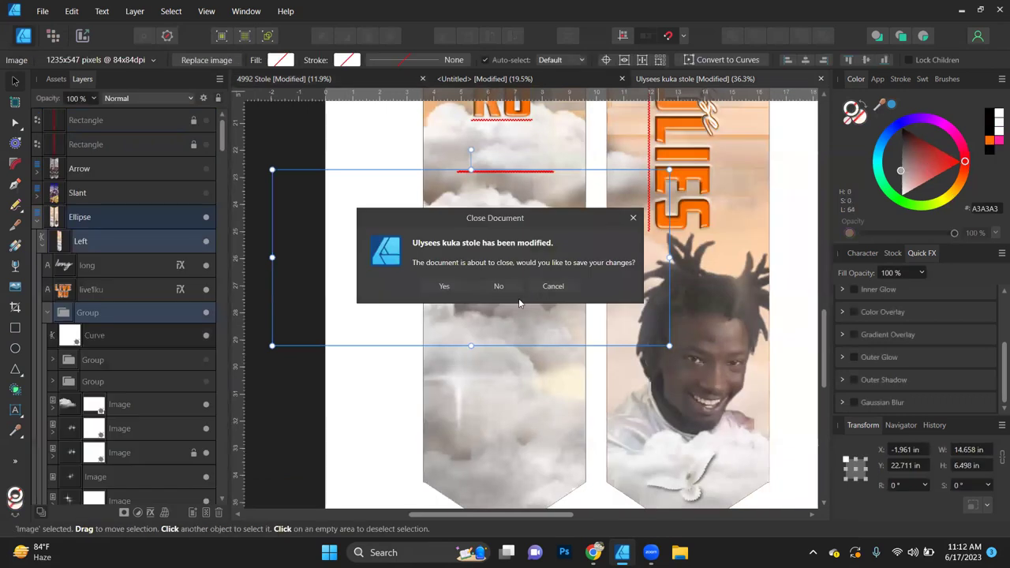
click(498, 286)
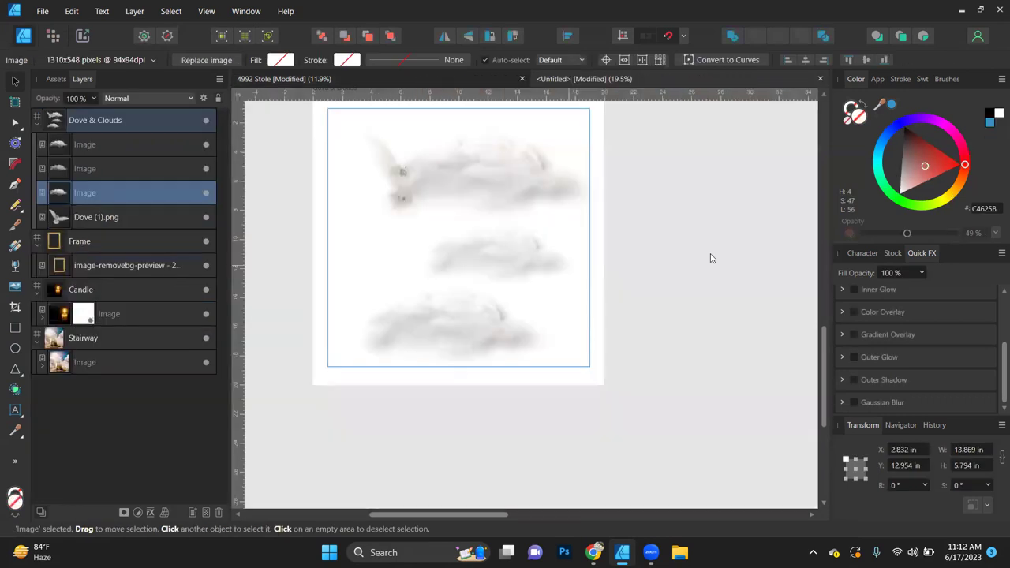
key(ctrl+0)
click(620, 285)
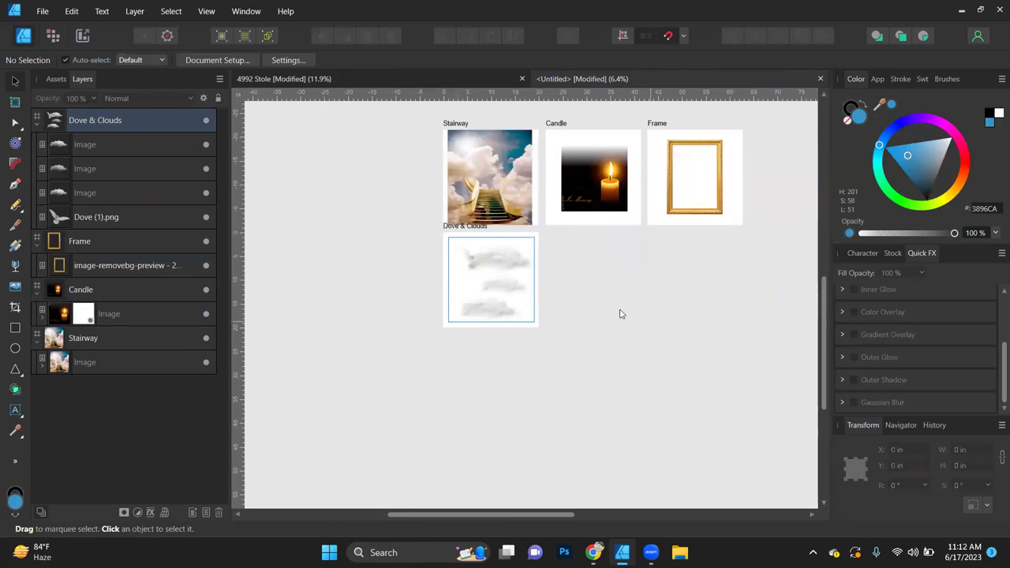
- Copy the stairway image from the untitled document into 4992 Stole and align it with the artboard's upper-left corner
click(508, 173)
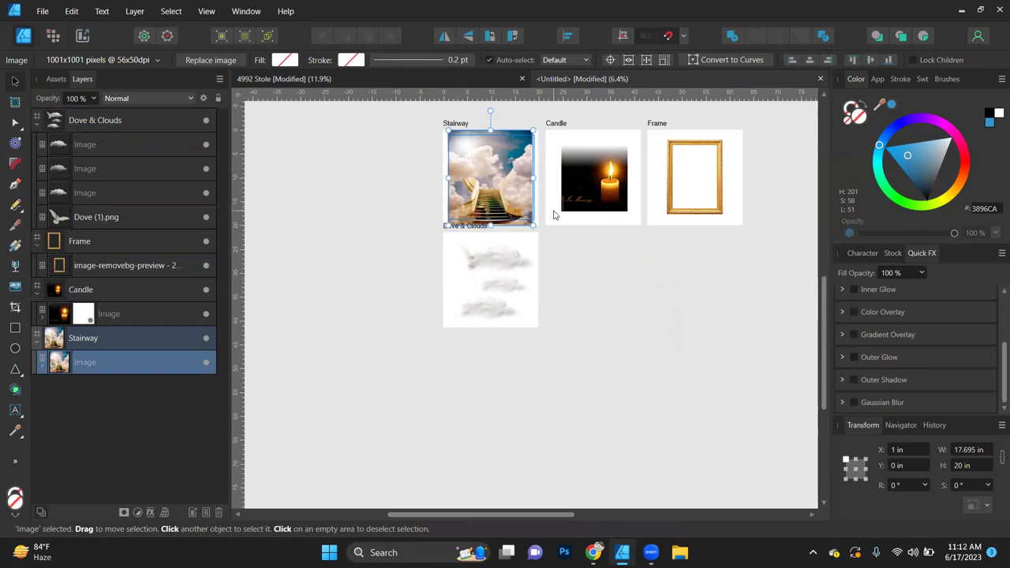
click(379, 82)
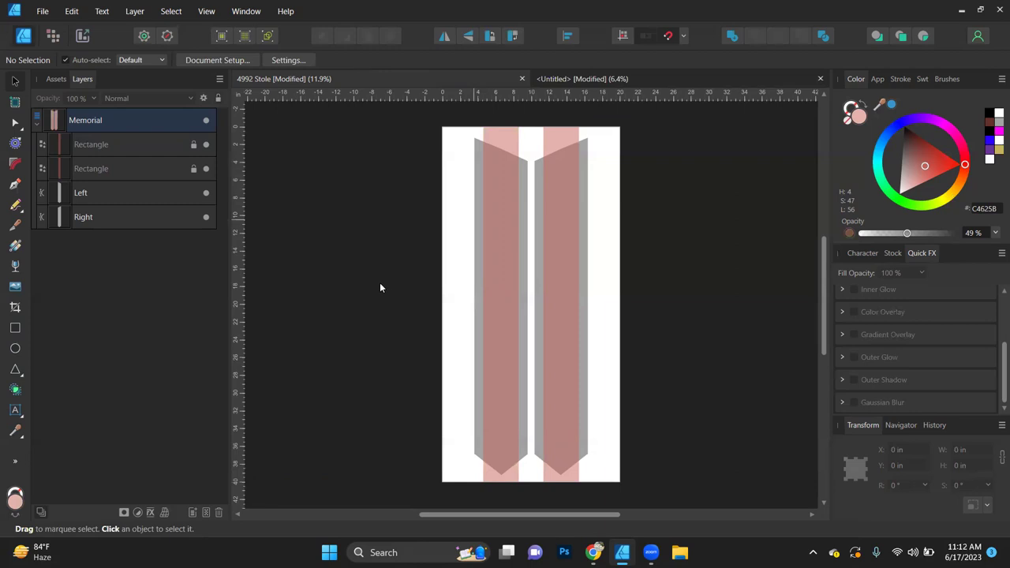
key(ctrl+v)
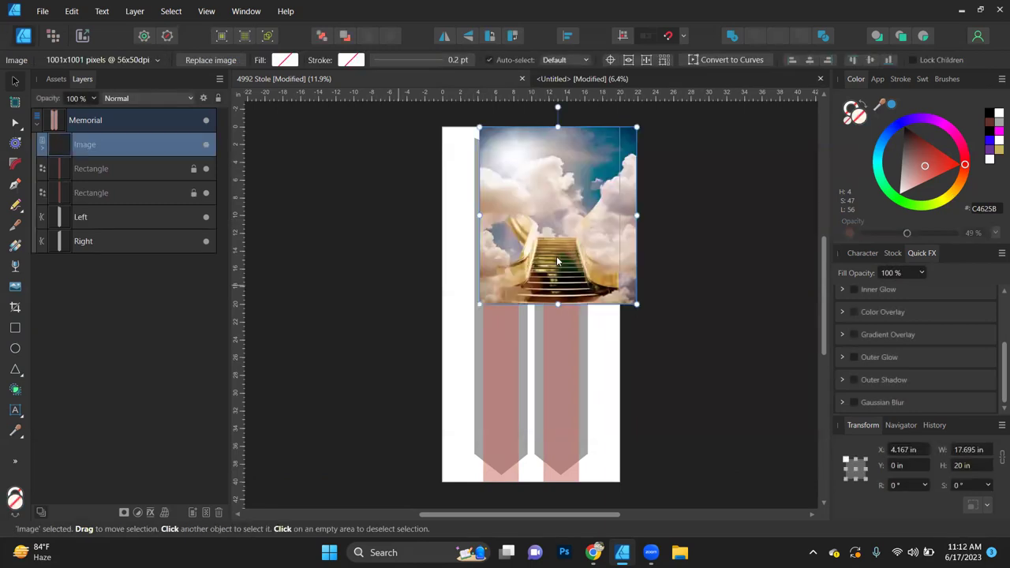
drag(557, 262, 520, 262)
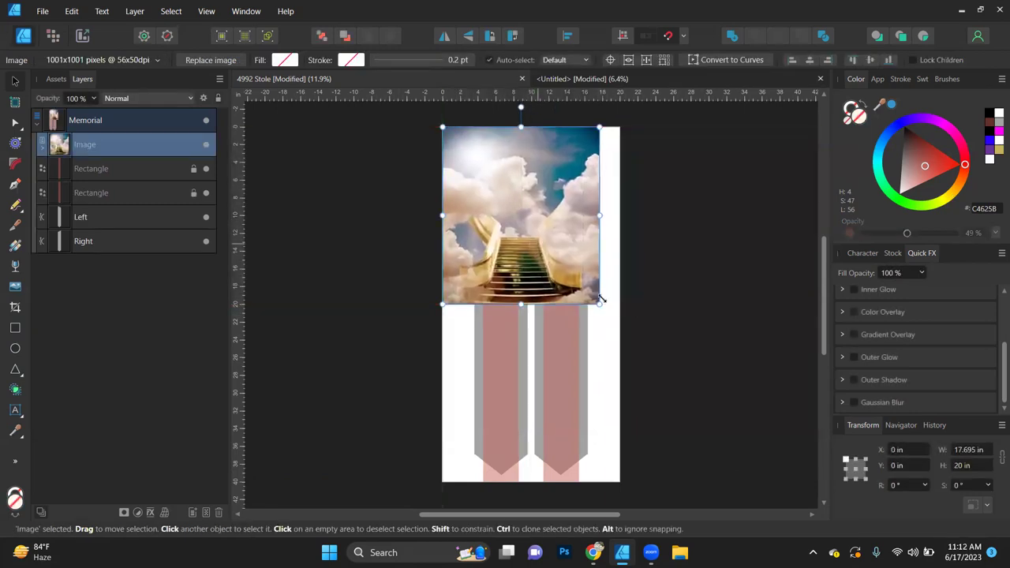
- Enlarge the stairway image to about 26.5 by 40 in and shift it left to cover both stole panels
drag(602, 299, 593, 459)
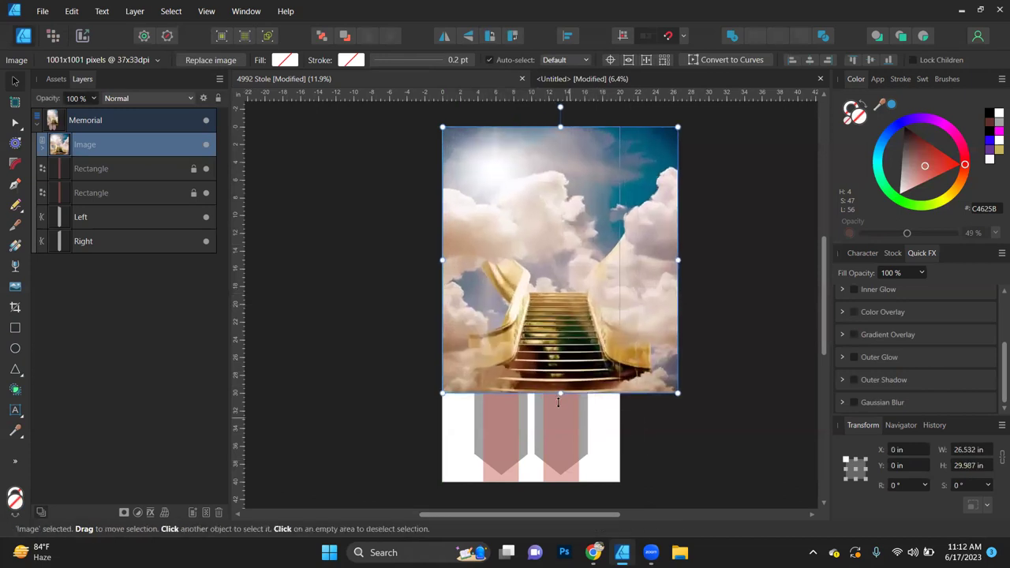
drag(560, 393, 560, 481)
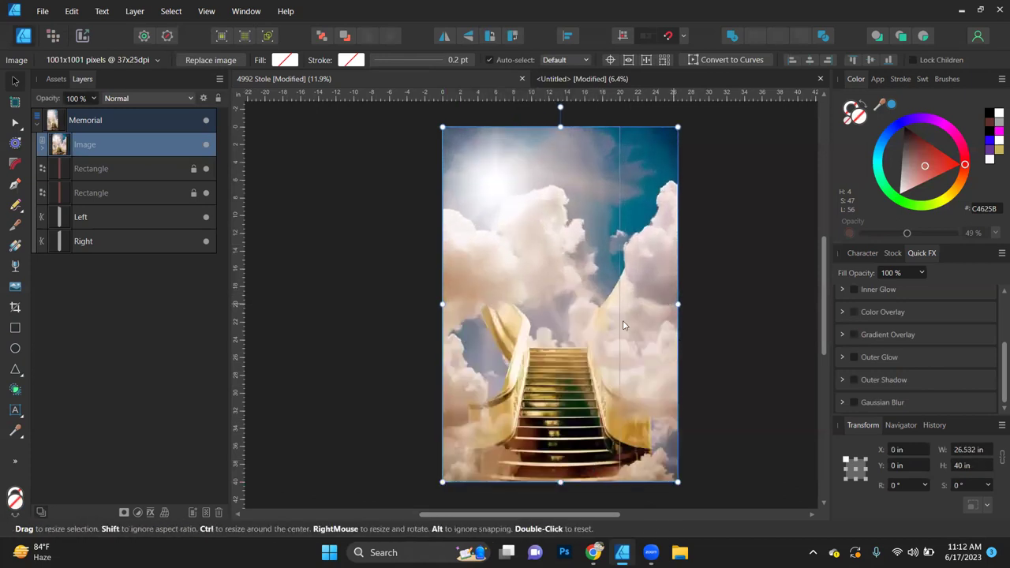
drag(623, 325, 604, 318)
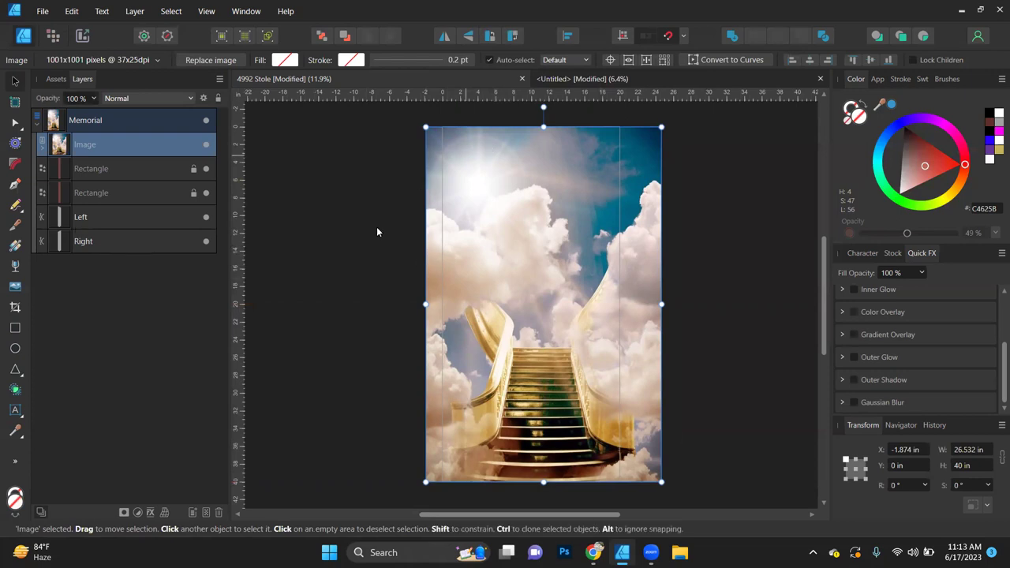
- Duplicate the stairway image and clip one copy inside the Left panel and the other inside the Right panel
right_click(109, 148)
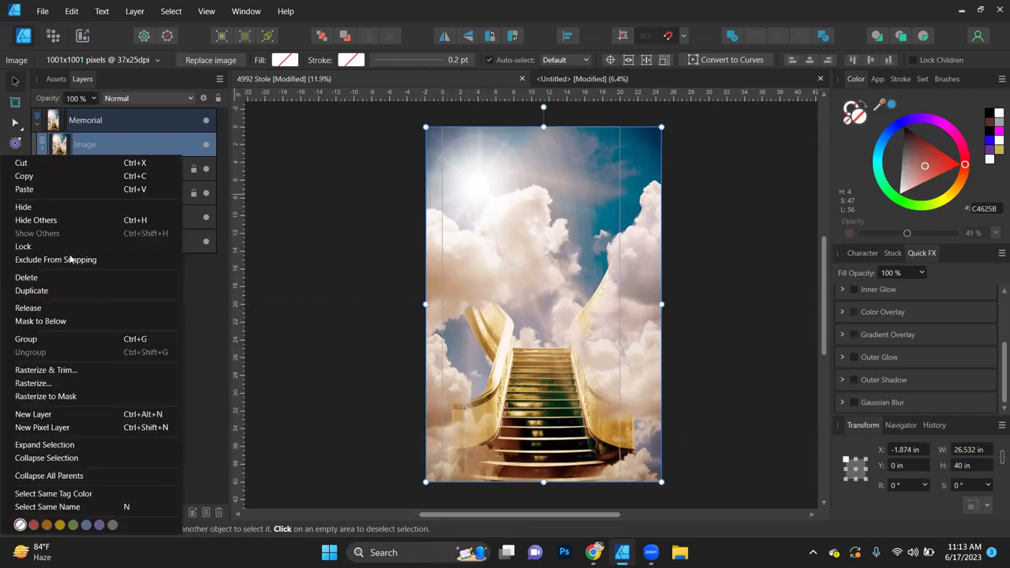
key(Return)
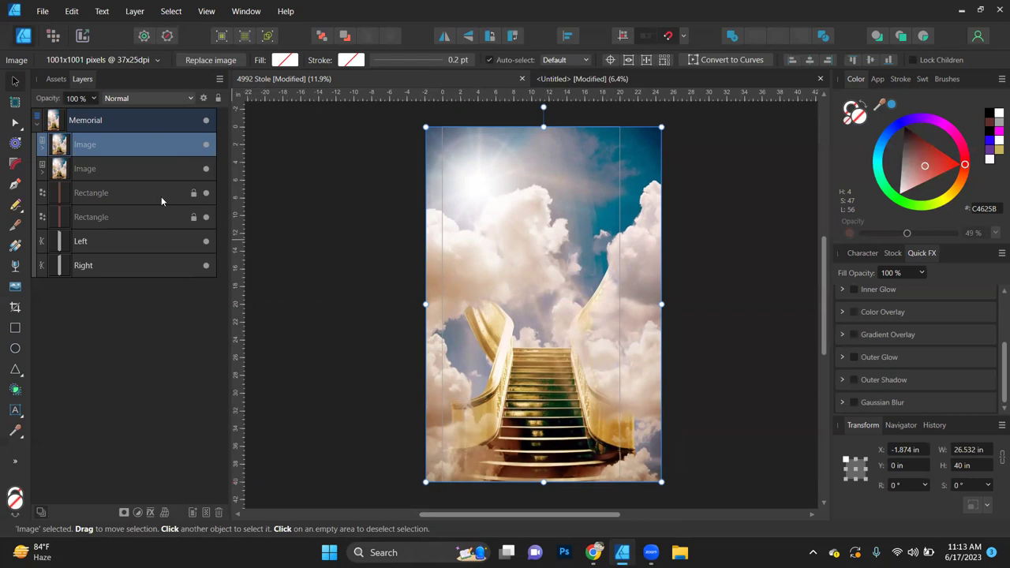
drag(93, 150, 83, 270)
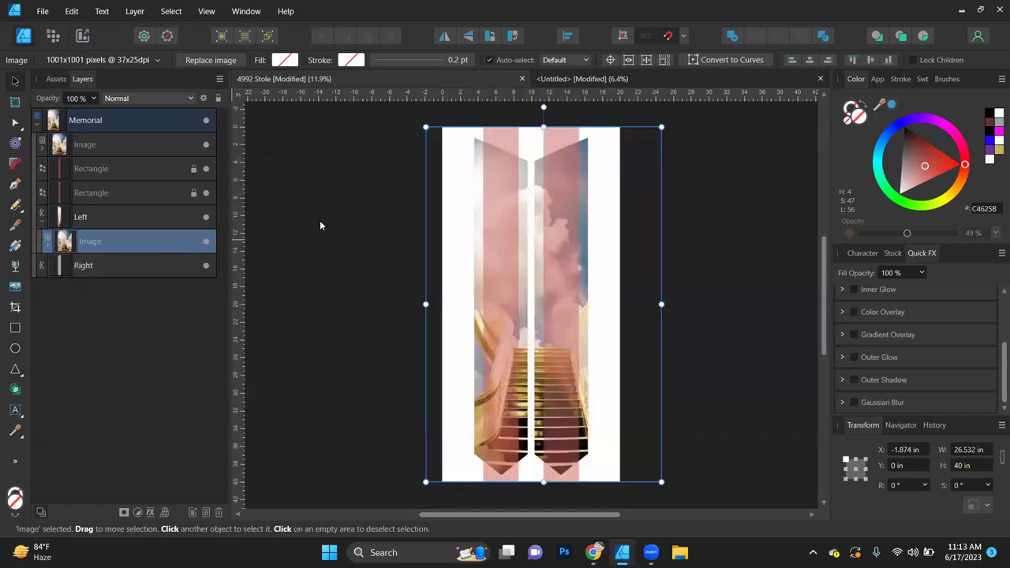
click(398, 238)
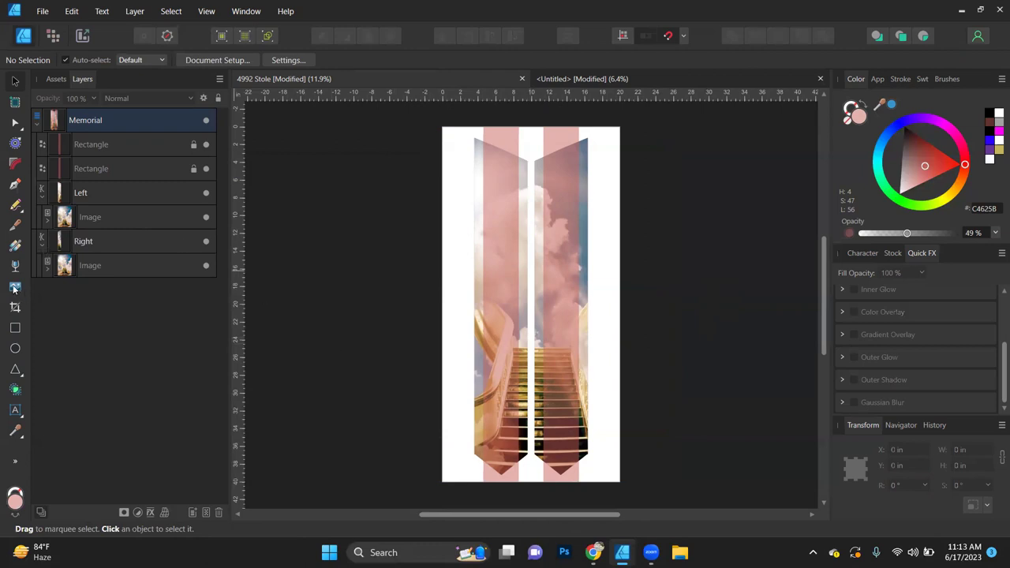
- Place the golden gate photo from the Pixabay gold gates results and move it to the untitled document's Stairway artboard
click(890, 252)
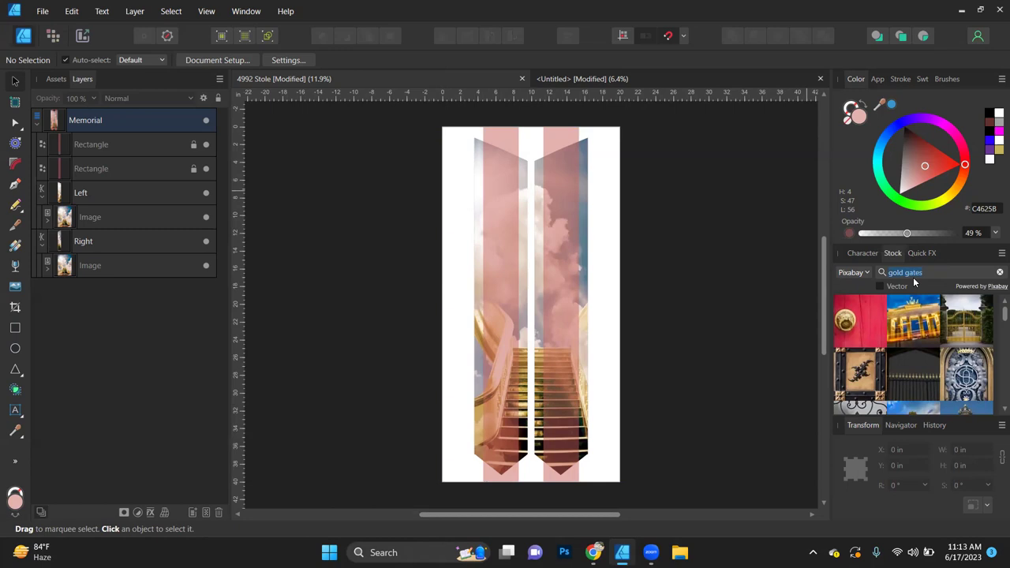
drag(978, 327, 705, 247)
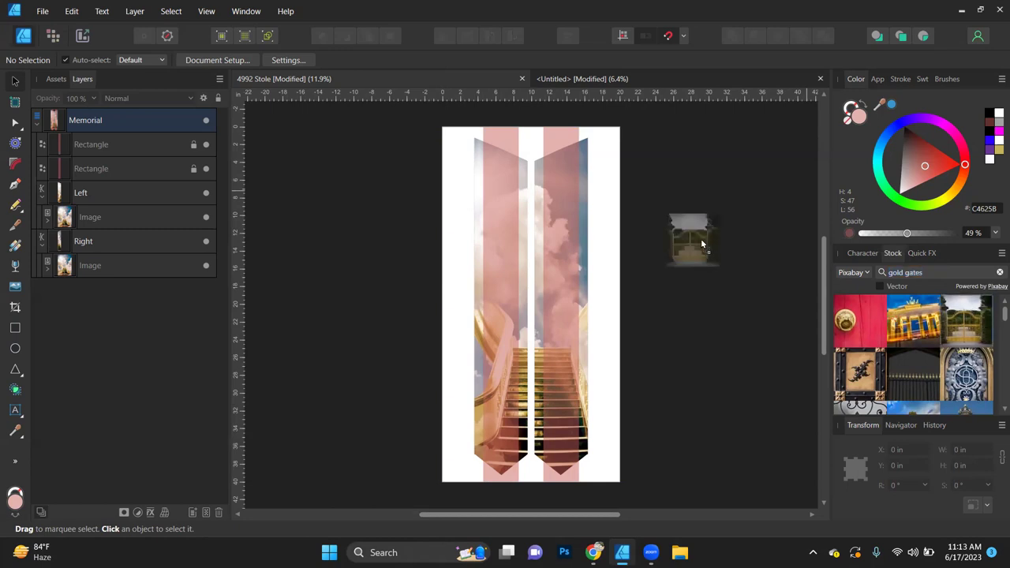
drag(701, 243, 701, 243)
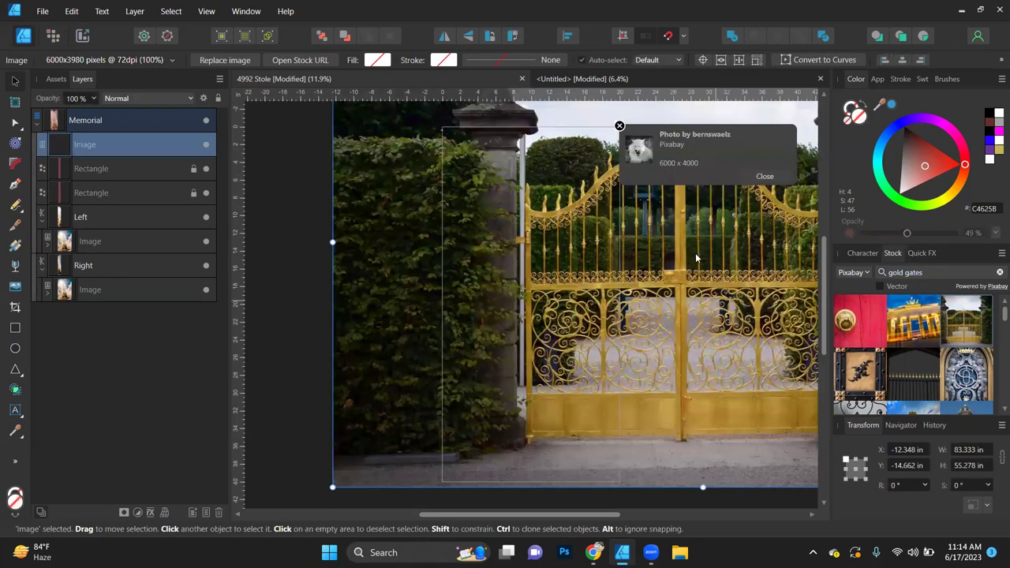
key(ctrl+z)
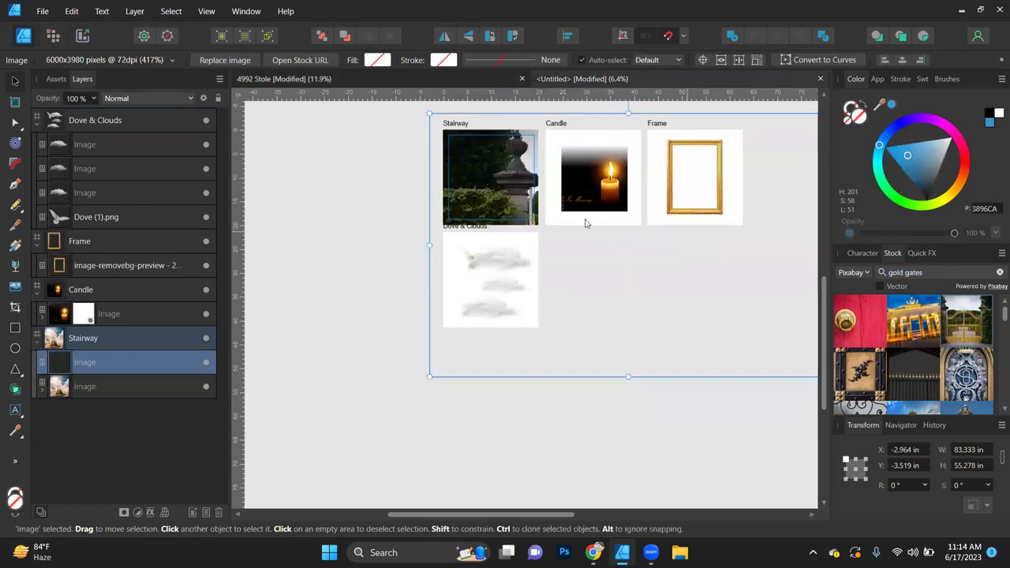
- Return to the 4992 Stole document and search the Pixabay stock library for Man
click(395, 85)
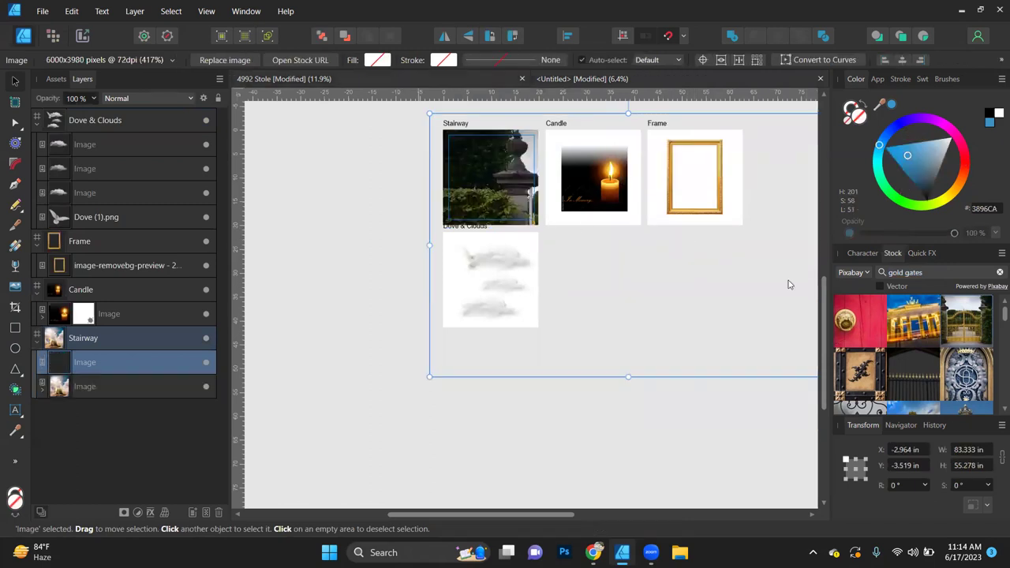
drag(941, 272, 842, 283)
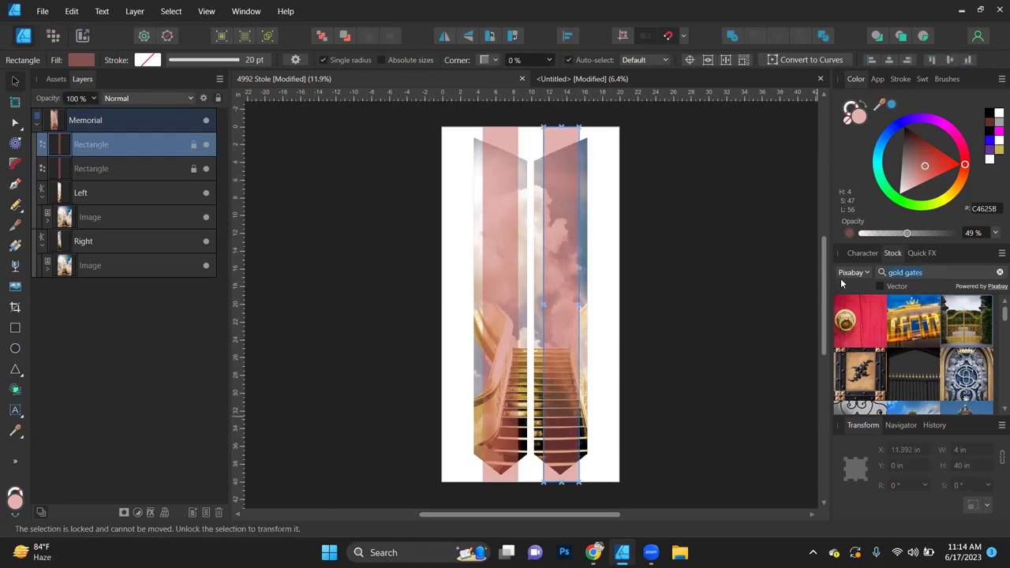
text(Man)
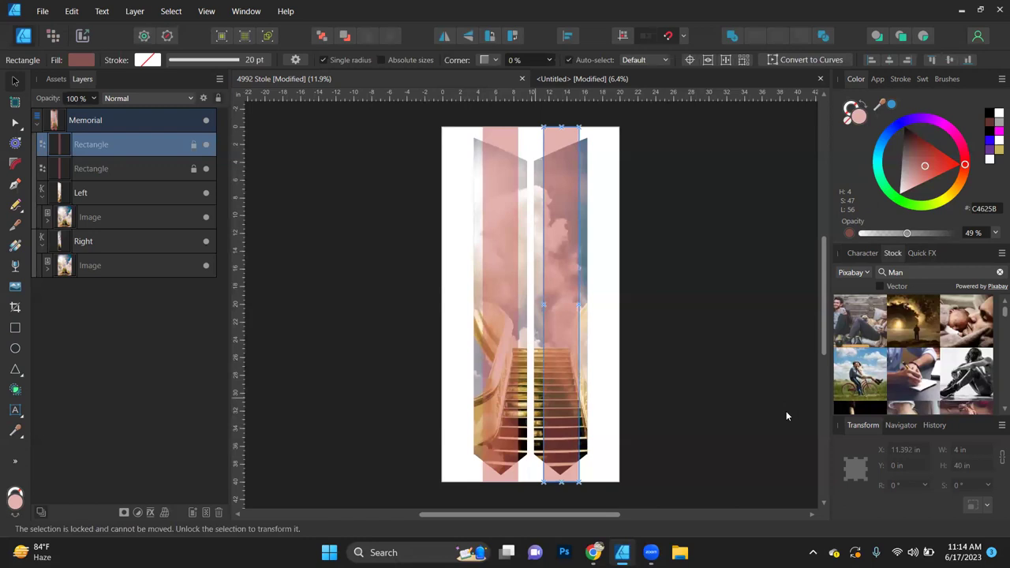
click(112, 192)
click(552, 172)
ctrl+scroll(560, 390, up, 3)
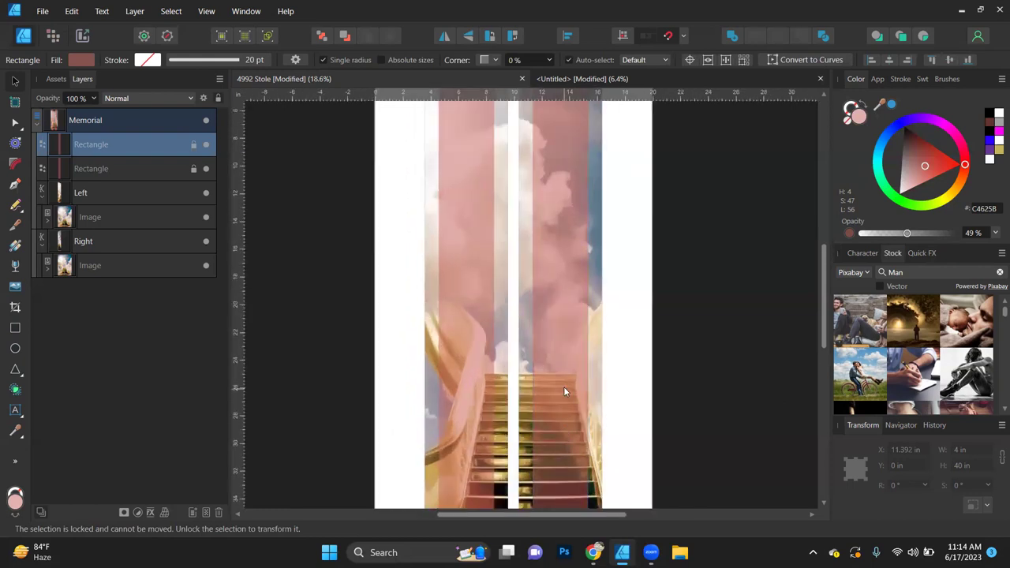
scroll(563, 386, down, 2)
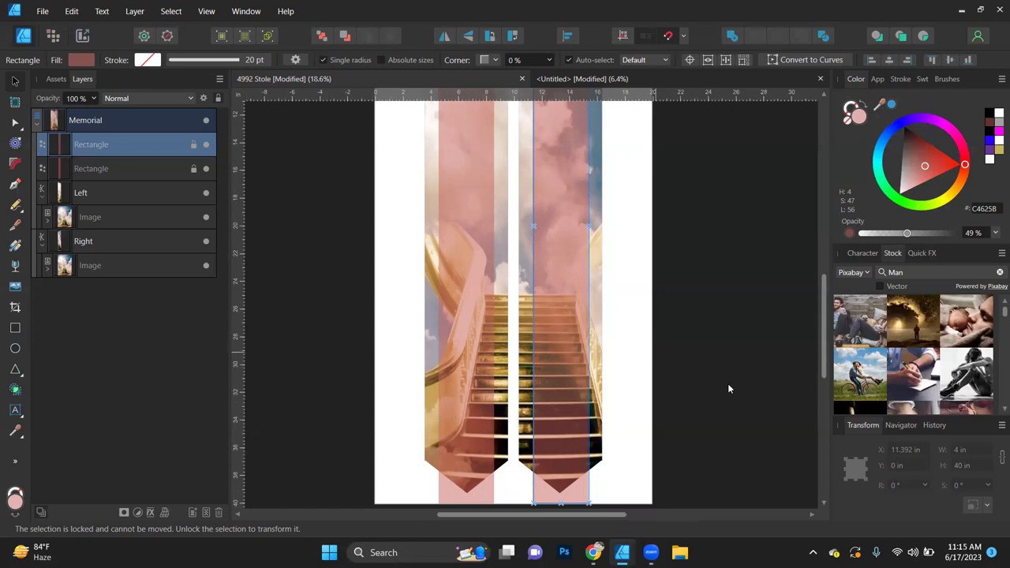
click(661, 457)
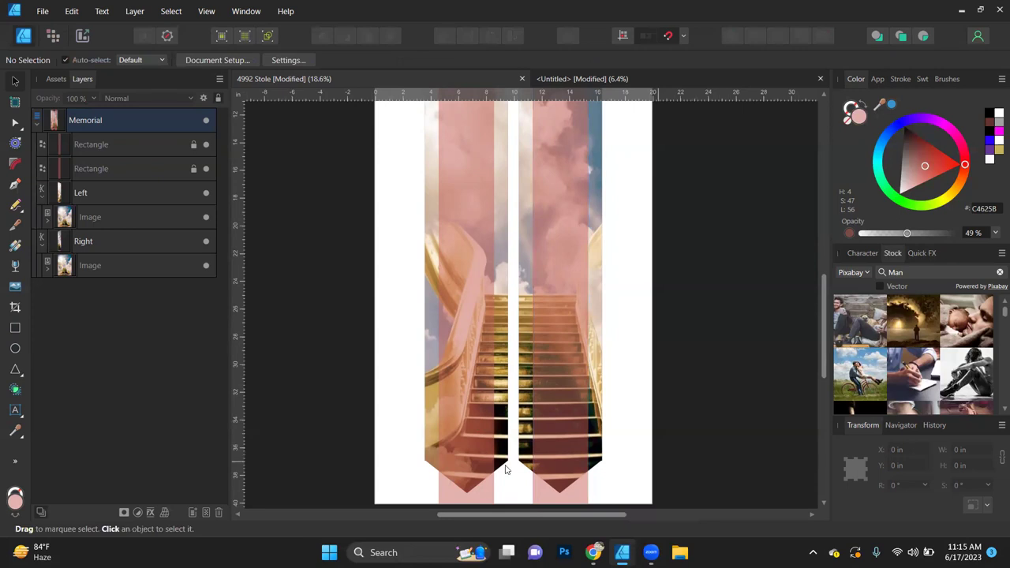
- Find the photo of the man with his head bowed in the stock results and place it on the stole document
scroll(943, 339, down, 3)
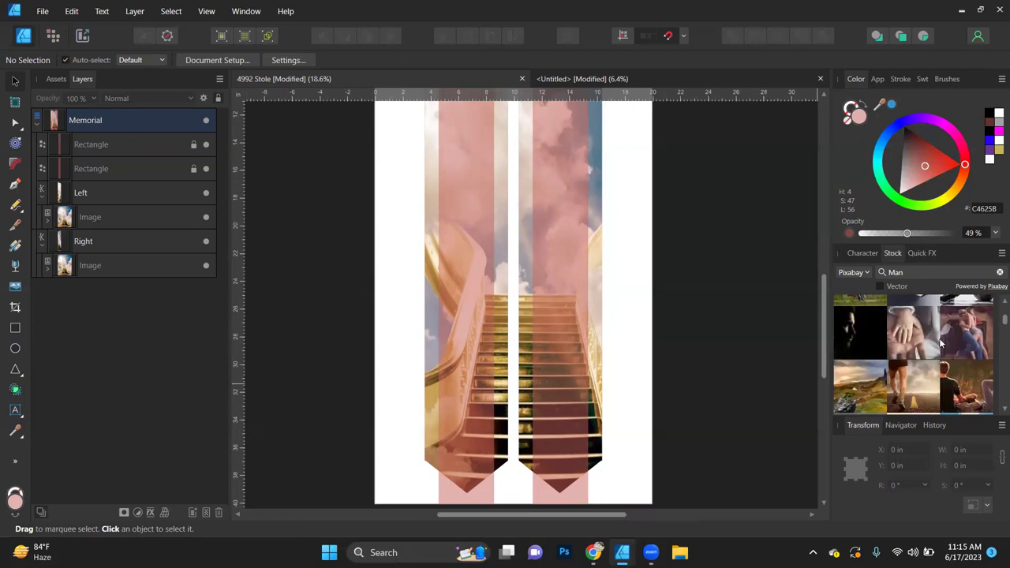
scroll(942, 351, down, 4)
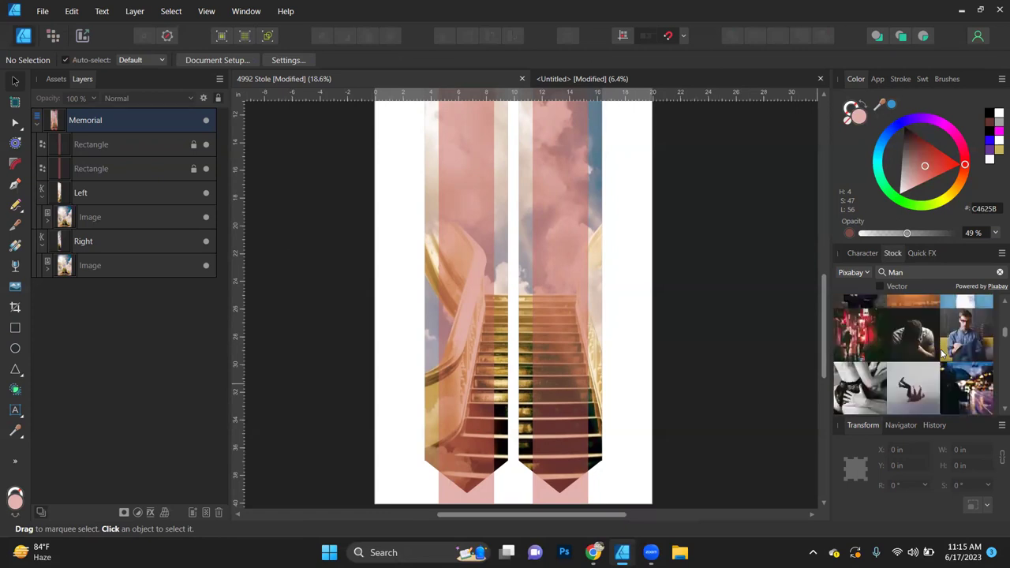
scroll(942, 353, up, 2)
drag(915, 367, 626, 373)
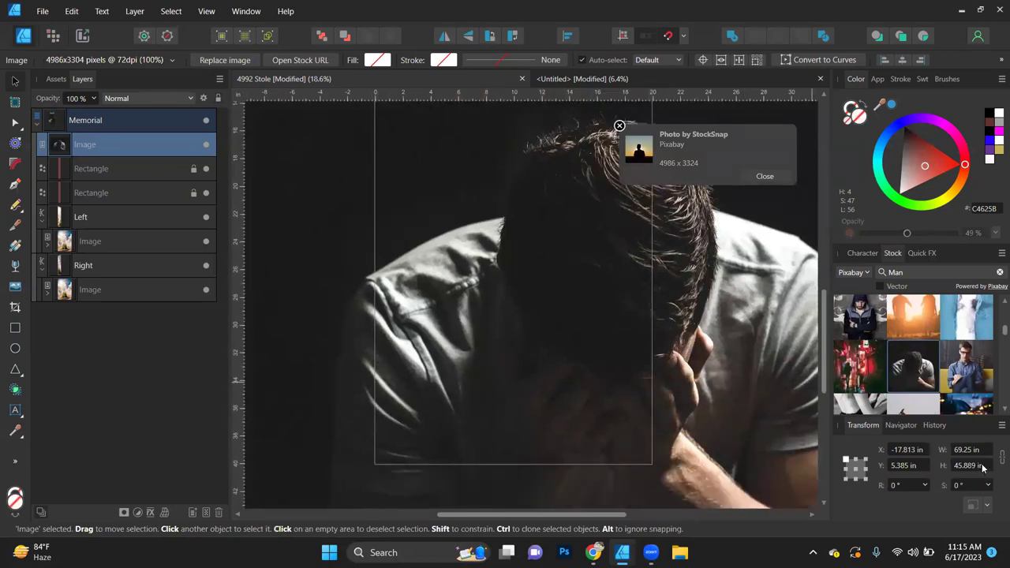
- Scale the man's photo proportionally, setting its height to 20 in and finally its width to 20 in
click(969, 465)
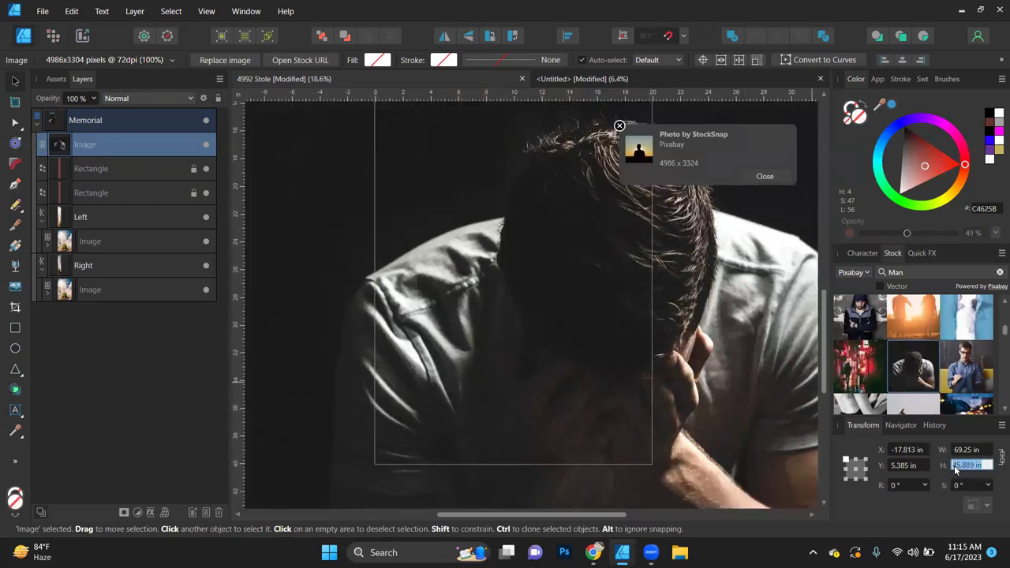
text(20)
key(Return)
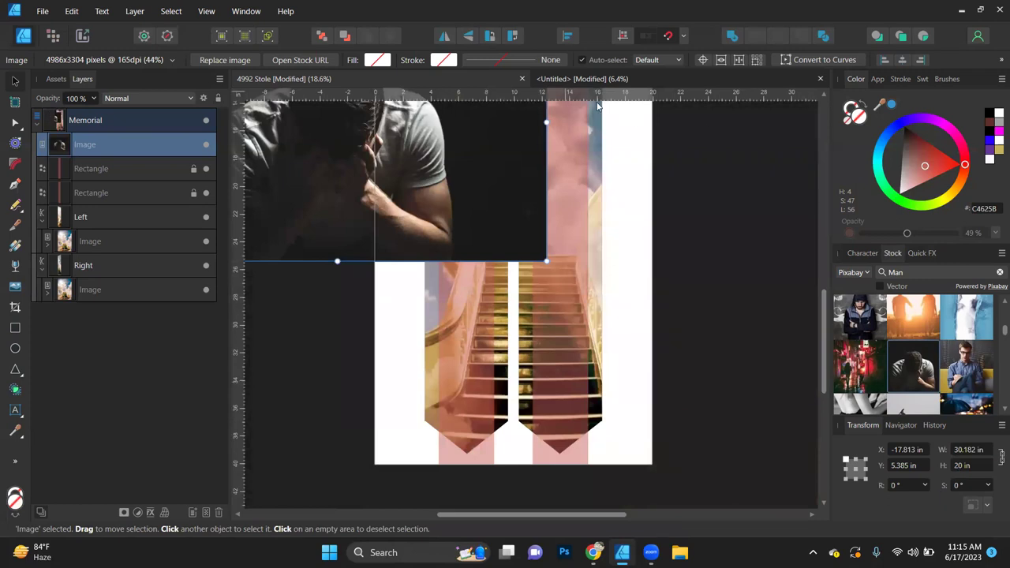
click(975, 450)
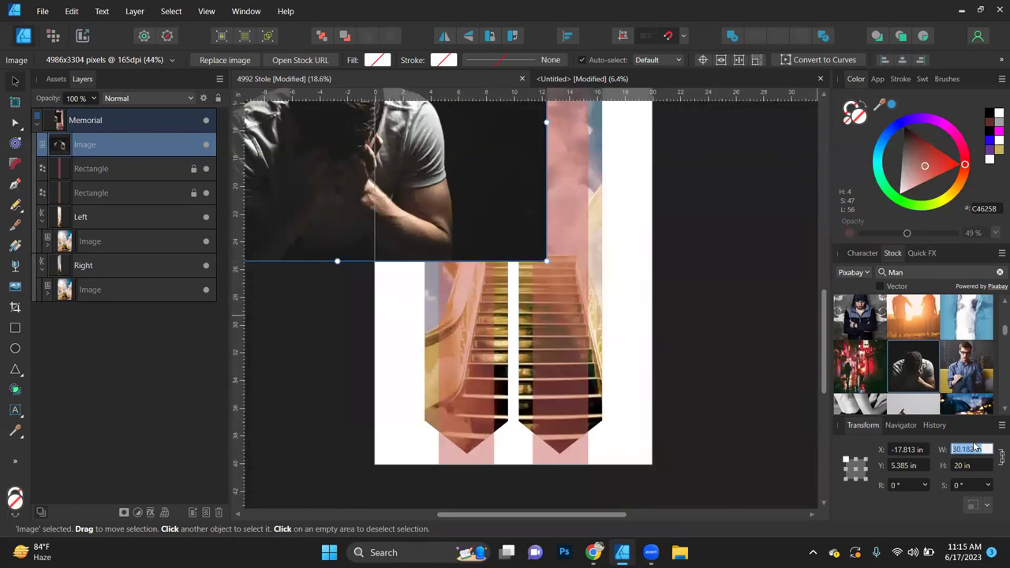
text(20)
key(Return)
- Remove the man's photo from the stole document
key(ctrl+minus)
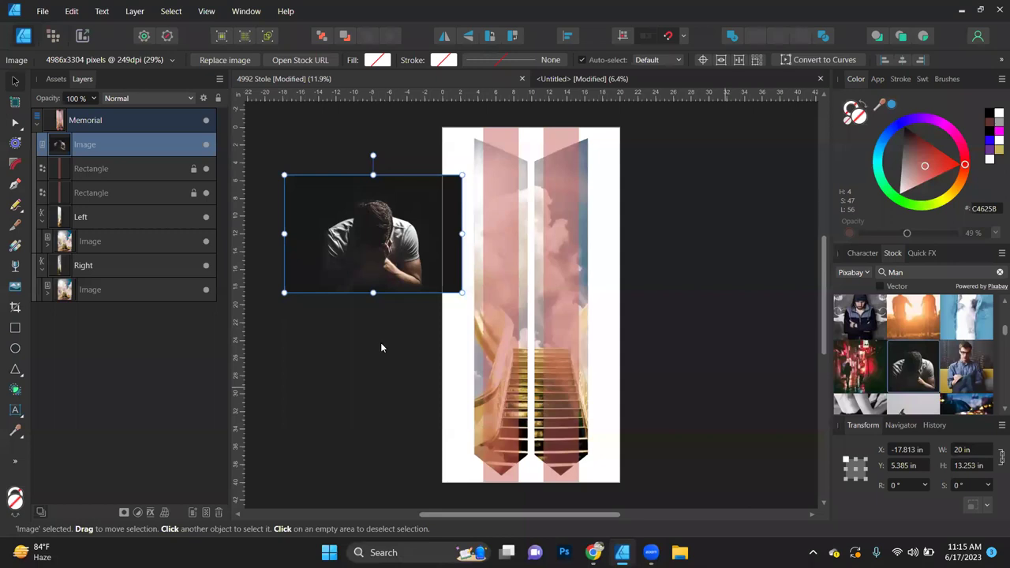
key(Delete)
mouse_move(622, 552)
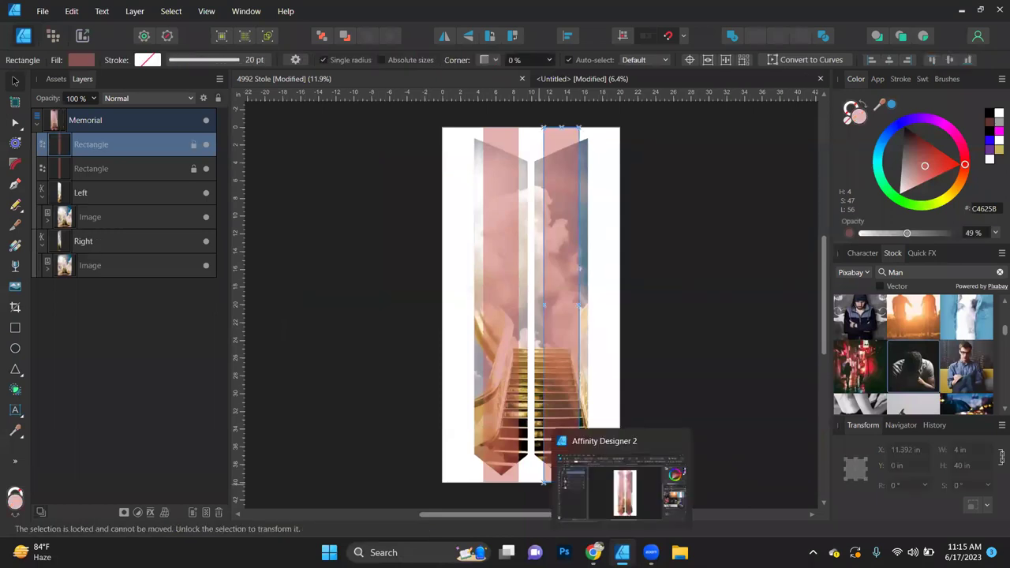
- Switch to remove.bg in the browser, remove the background from the man's photo and download the preview image
click(593, 552)
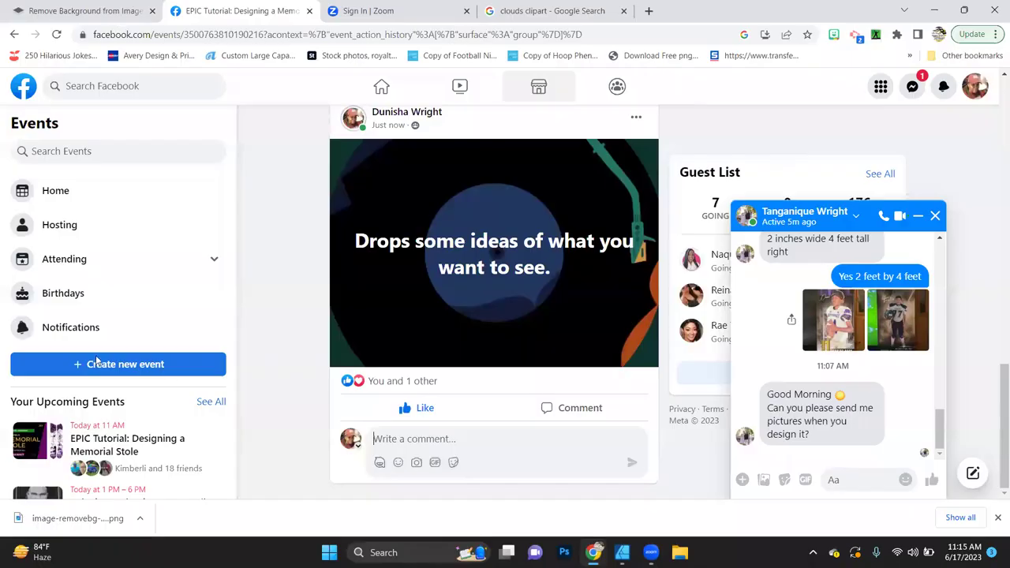
key(ctrl+shift+Tab)
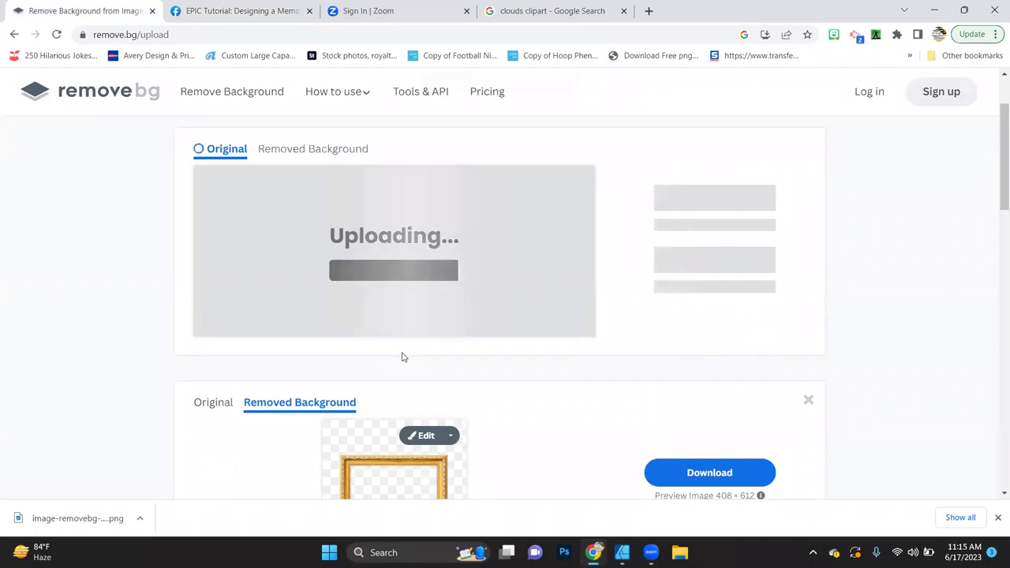
scroll(367, 330, down, 3)
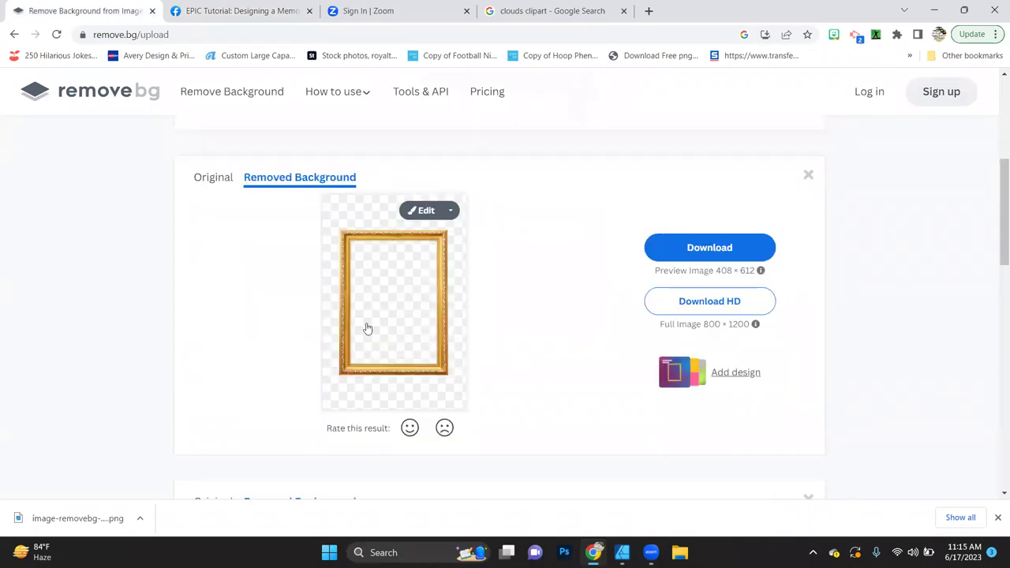
scroll(372, 275, down, 2)
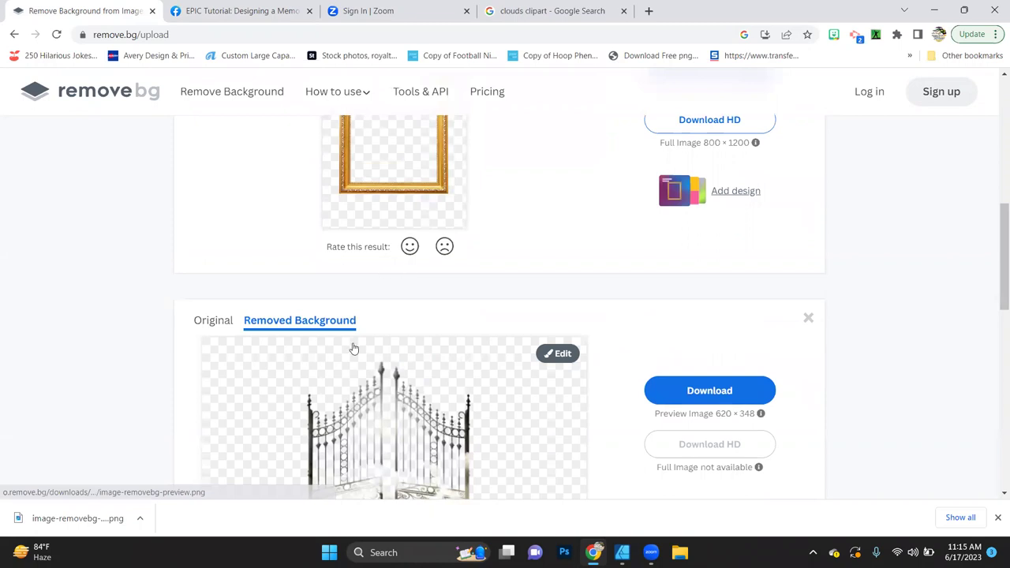
scroll(354, 345, down, 2)
scroll(420, 288, up, 4)
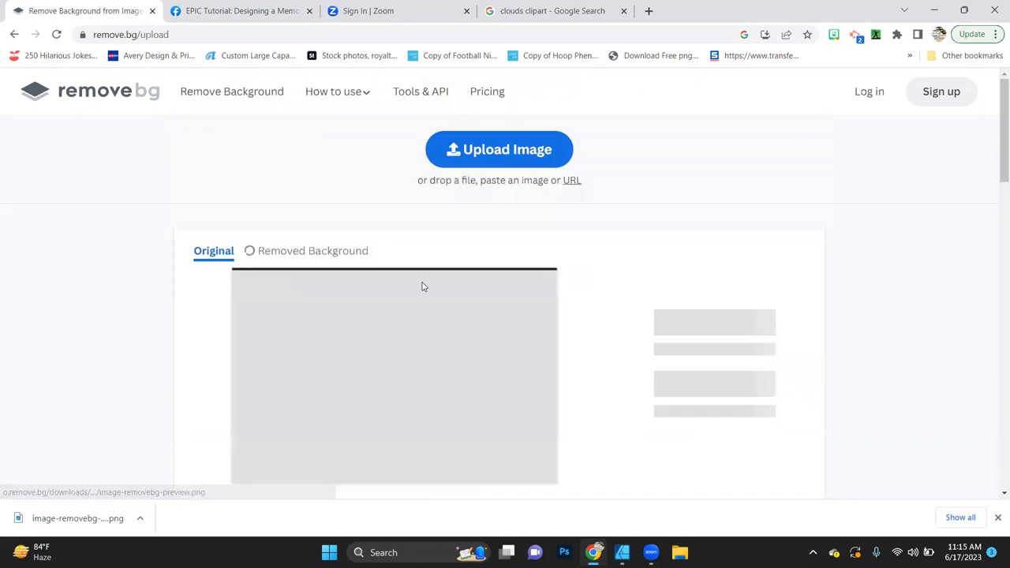
scroll(422, 287, down, 1)
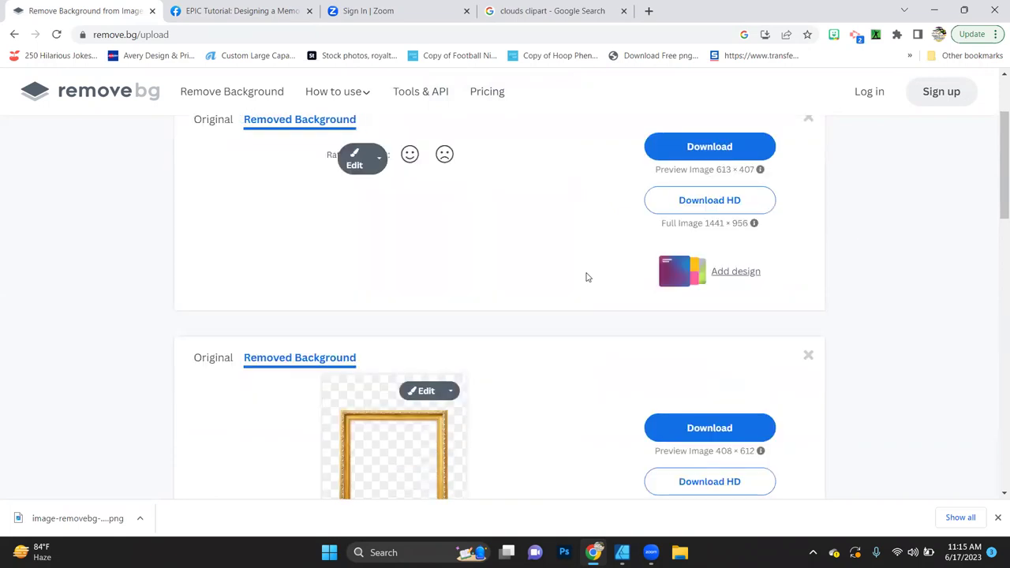
click(718, 191)
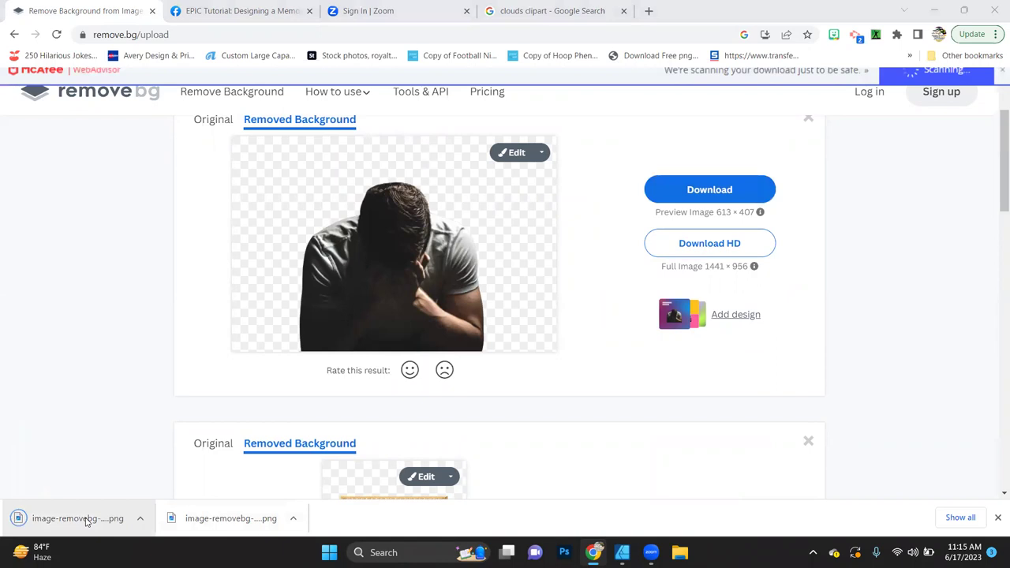
- Return to Affinity Designer and place the downloaded cutout of the man on the lower part of the Left panel
click(621, 553)
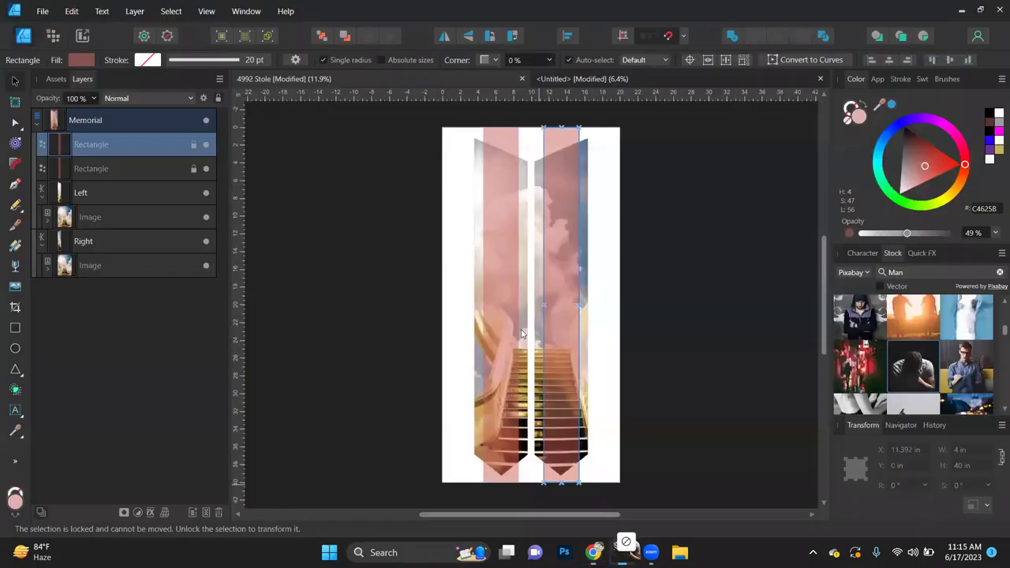
mouse_move(521, 333)
mouse_down()
mouse_move(522, 302)
mouse_move(517, 326)
mouse_up()
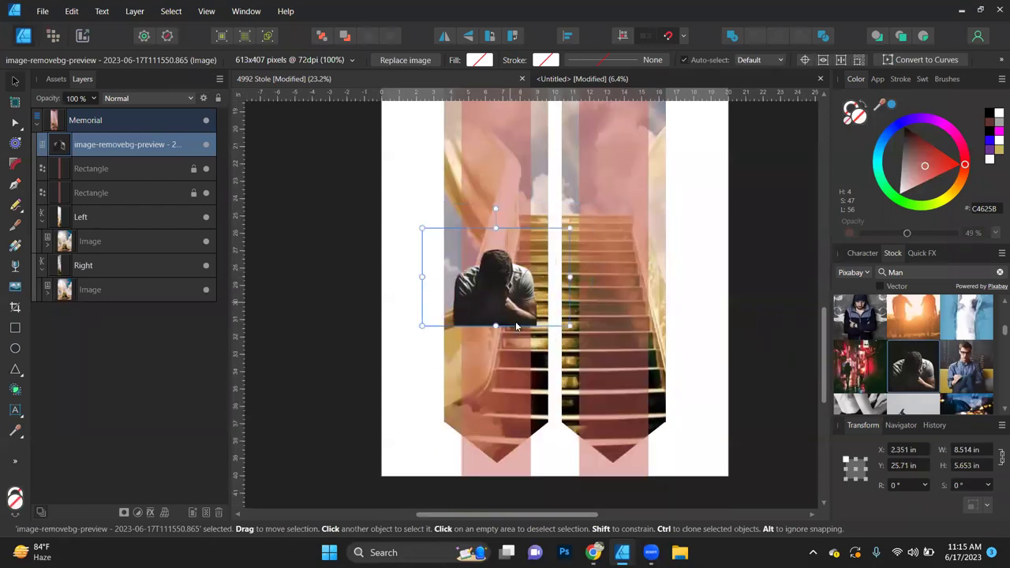
scroll(516, 326, up, 2)
scroll(516, 324, down, 2)
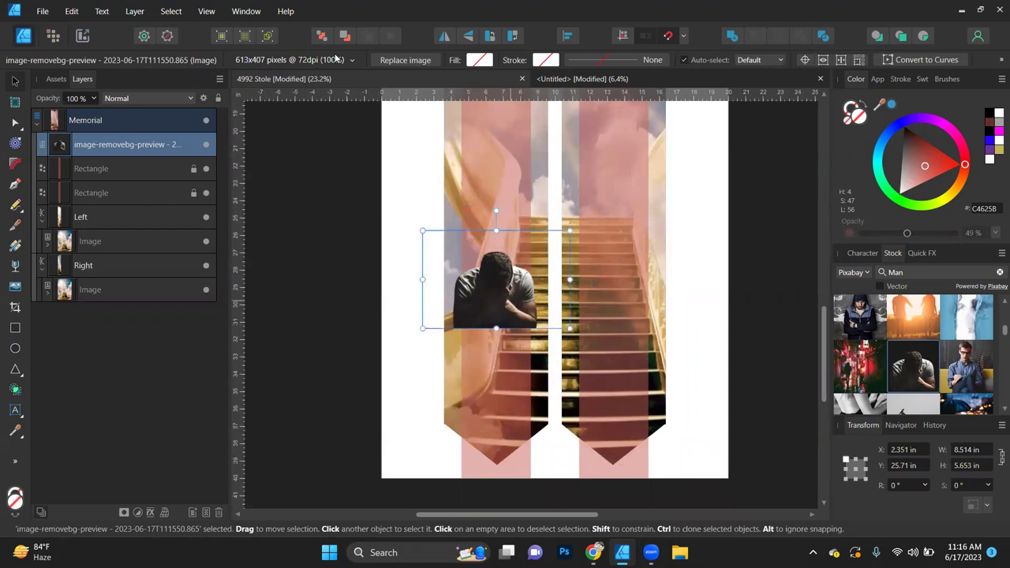
- Brighten the man's cutout with a Curves adjustment, raising a point on the master curve to about X 0.389, Y 0.673
click(171, 12)
mouse_move(199, 11)
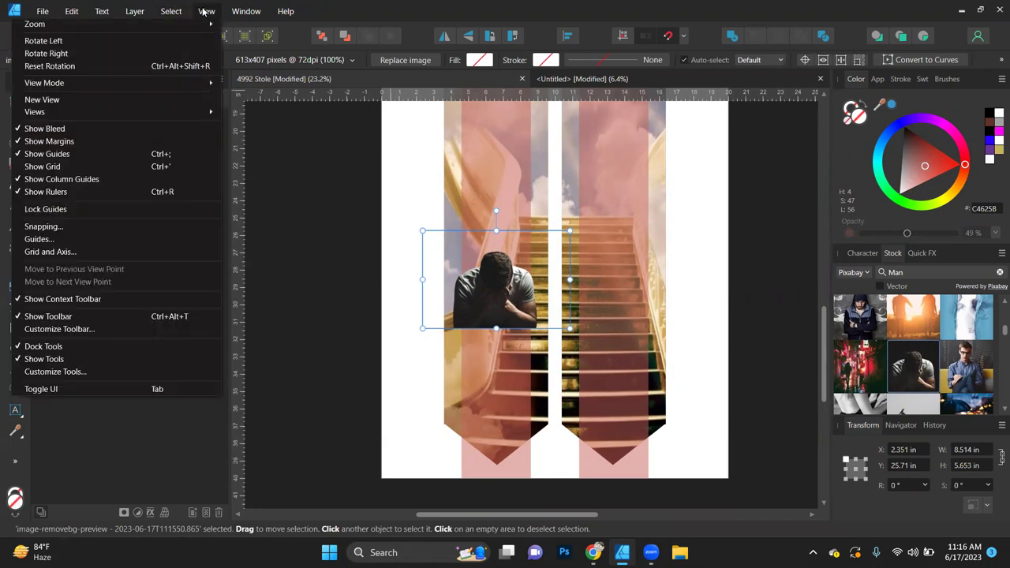
mouse_move(241, 11)
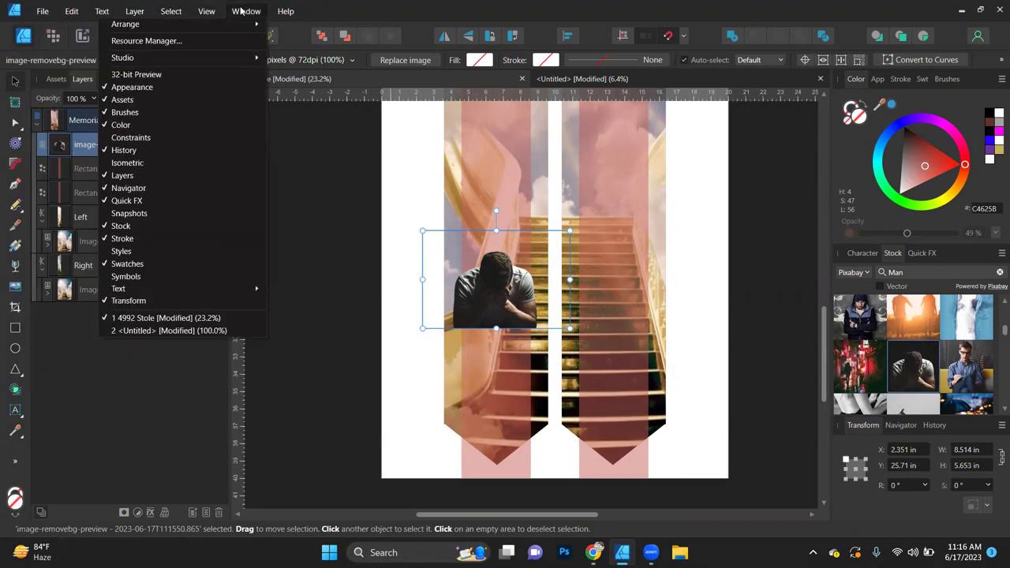
mouse_move(134, 11)
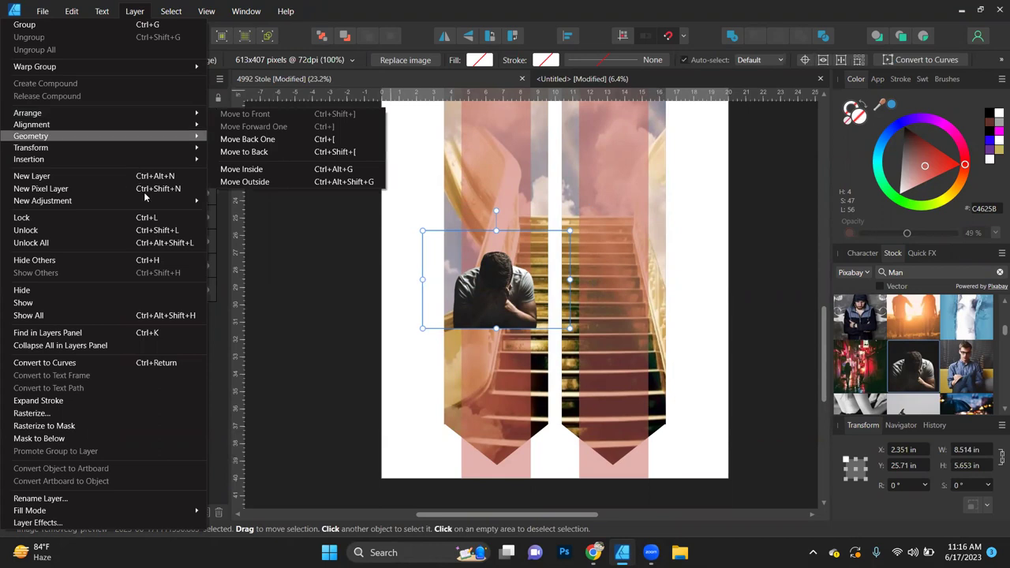
mouse_move(148, 200)
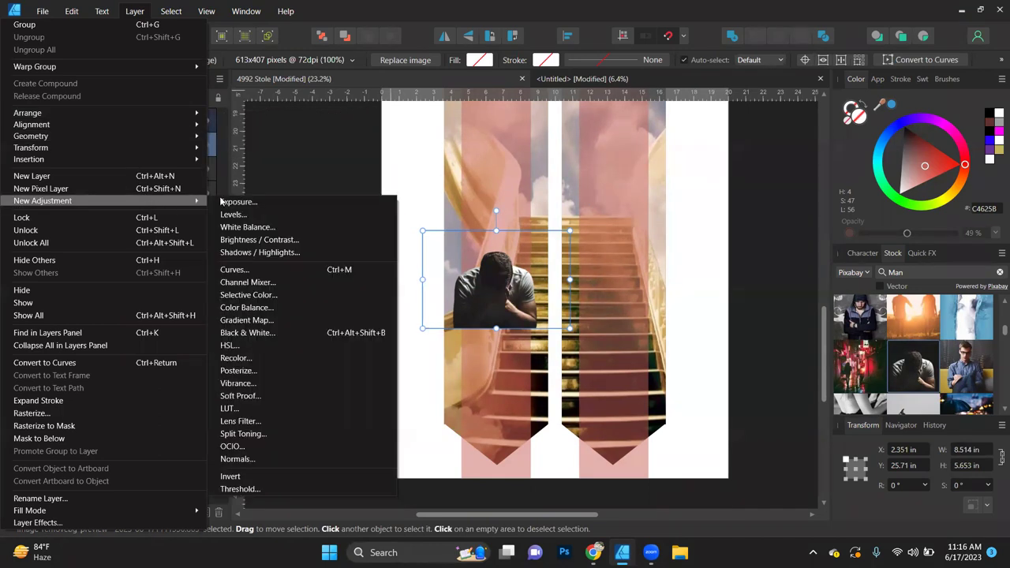
click(245, 271)
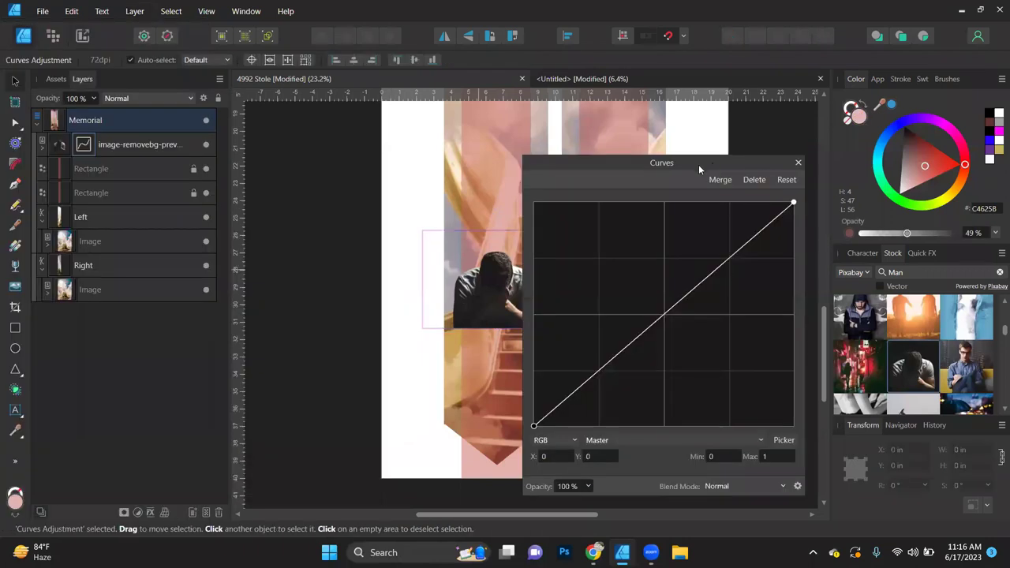
drag(698, 164, 746, 120)
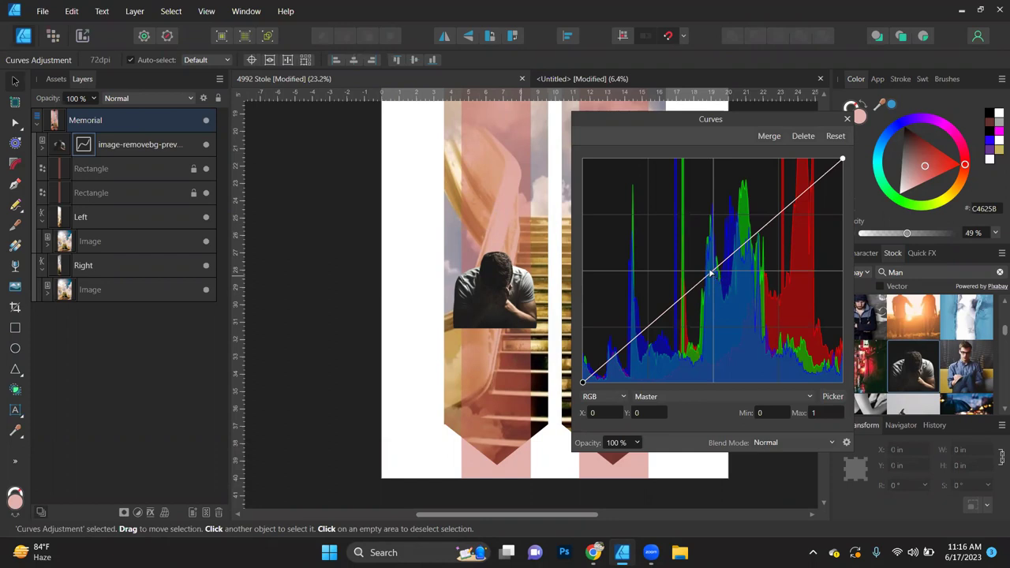
drag(712, 276, 683, 232)
click(843, 118)
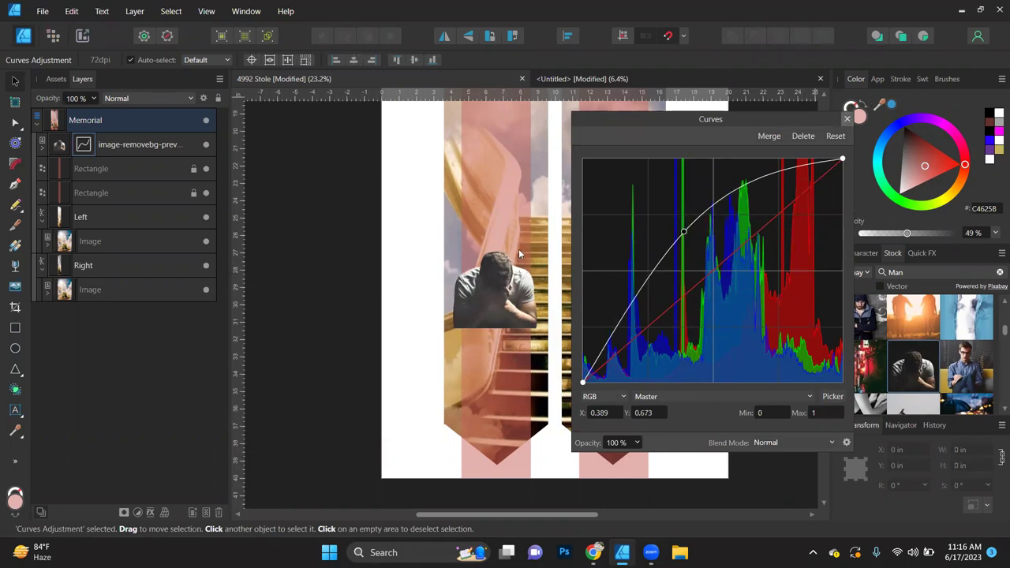
- Enlarge the man's cutout proportionally to about 13.9 in wide and move it to the lower end of the Left panel
click(508, 299)
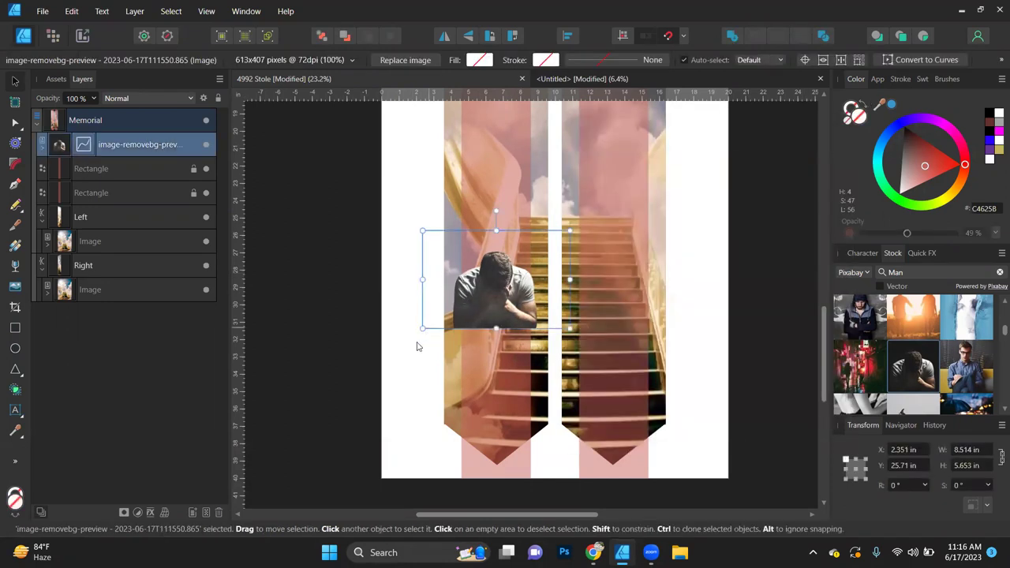
drag(418, 323, 403, 339)
drag(336, 403, 314, 410)
drag(443, 376, 509, 414)
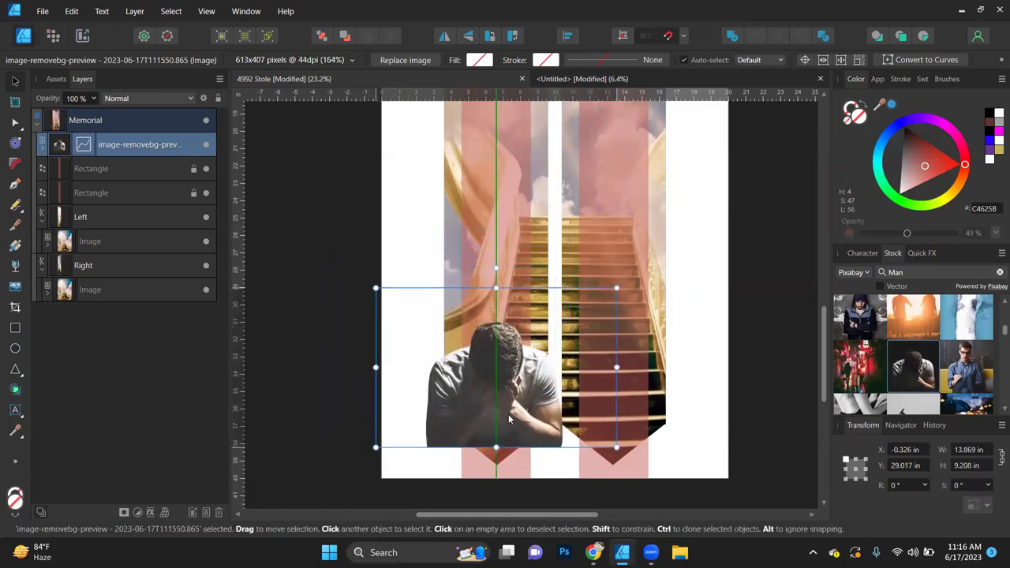
drag(529, 330, 528, 329)
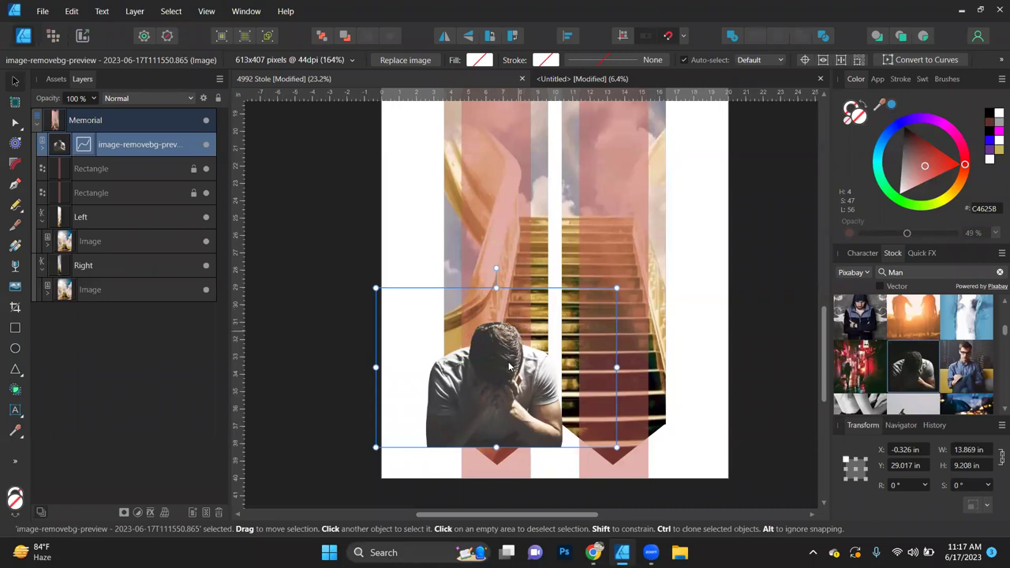
drag(507, 376, 517, 388)
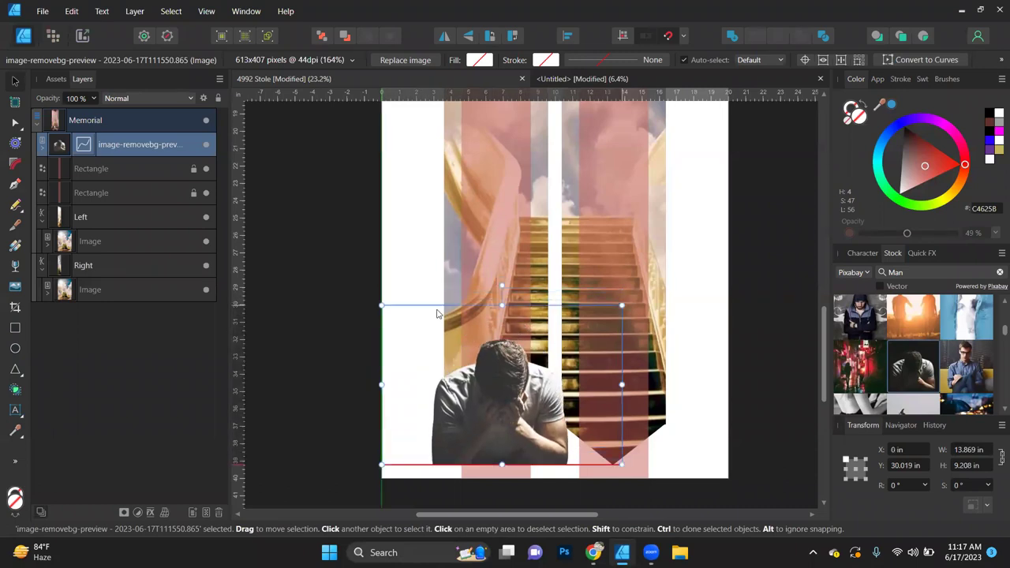
- Clip the man's cutout inside the Left panel shape, then enlarge it to about 17.3 in wide and recentre it on the panel
drag(61, 145, 75, 219)
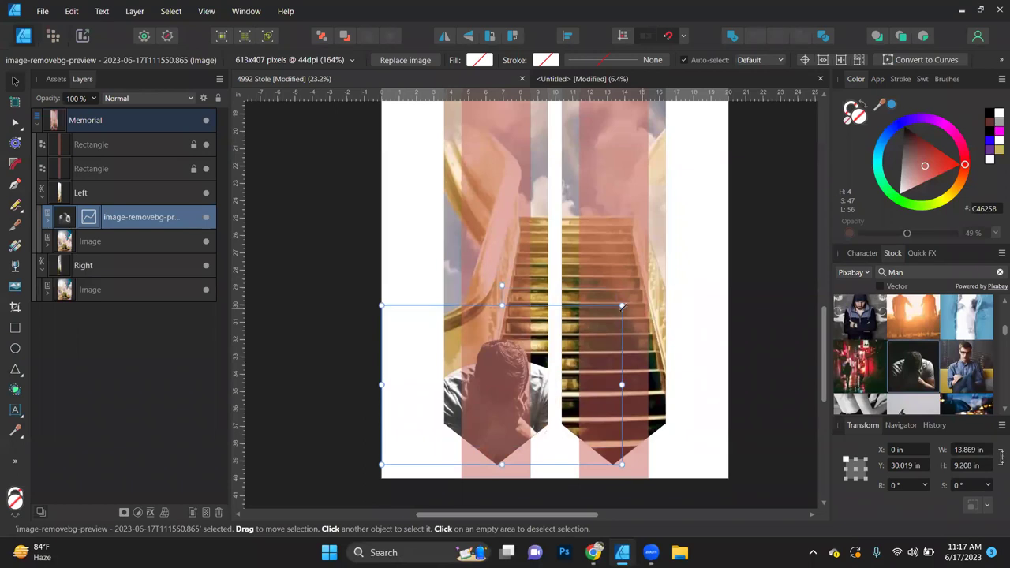
drag(622, 305, 682, 237)
drag(582, 368, 566, 373)
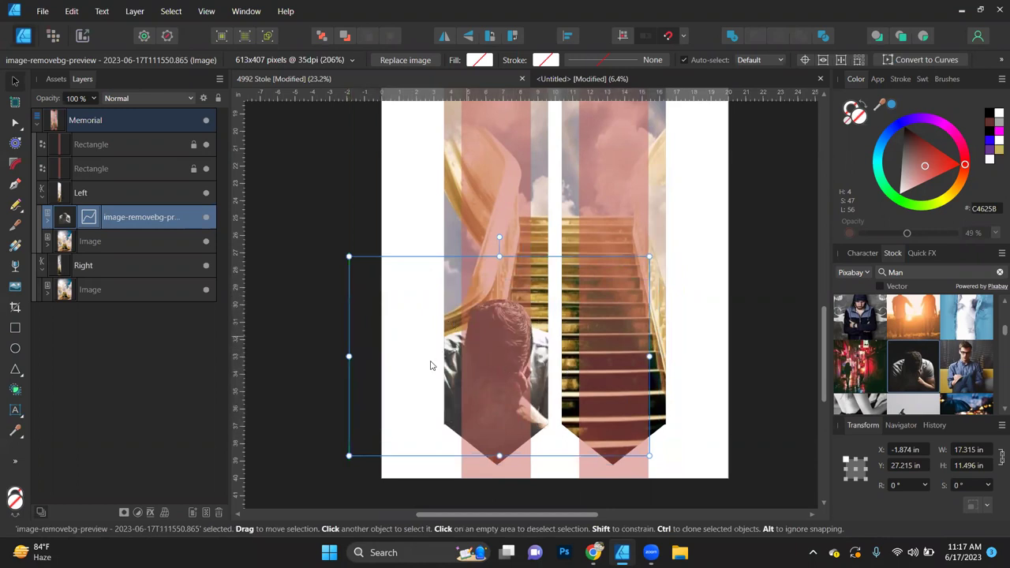
click(316, 284)
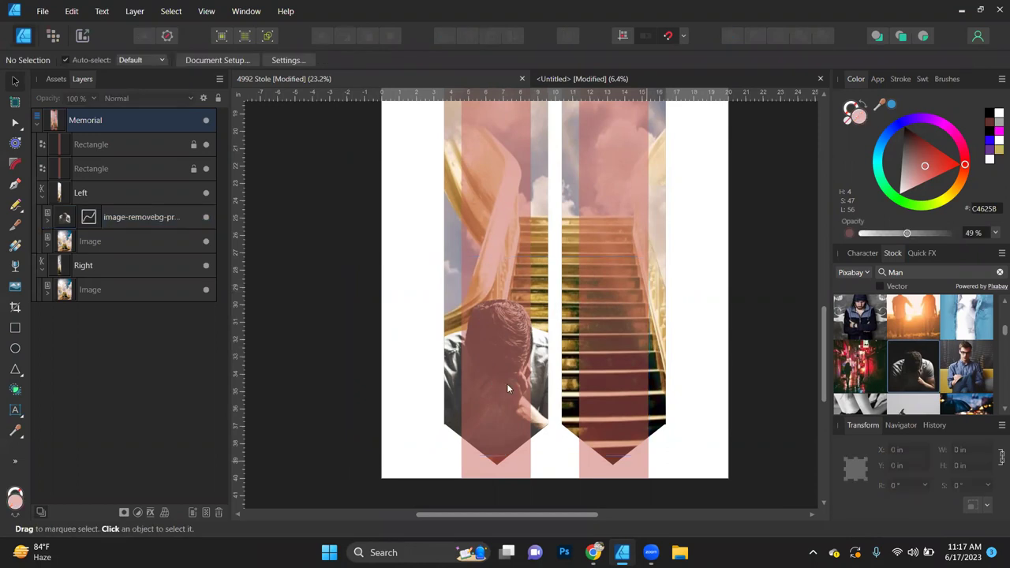
- Find the photo of the couple cooking in the Pixabay results for Man and place it on the stole document
scroll(955, 366, down, 2)
scroll(962, 380, down, 5)
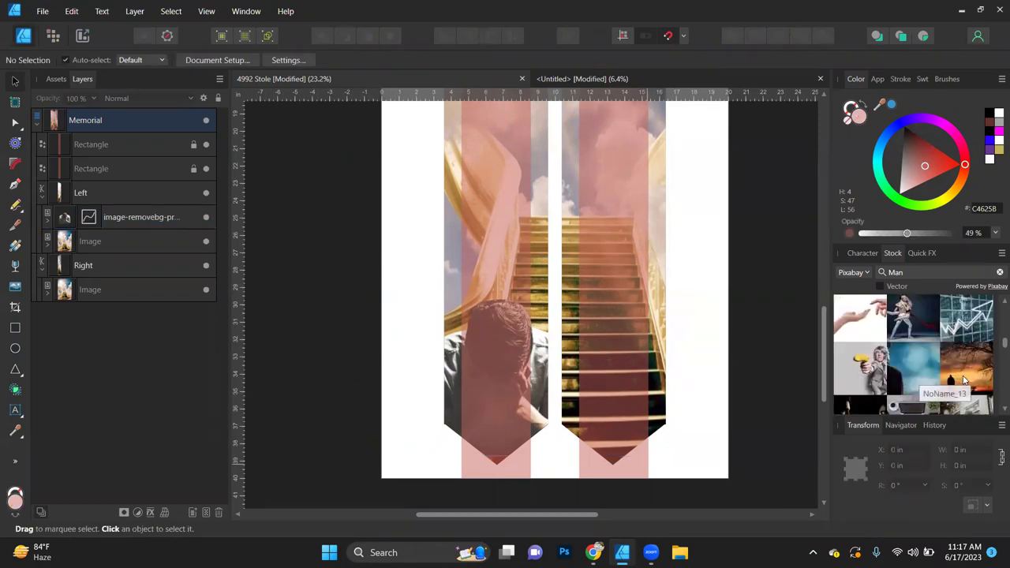
scroll(964, 381, down, 3)
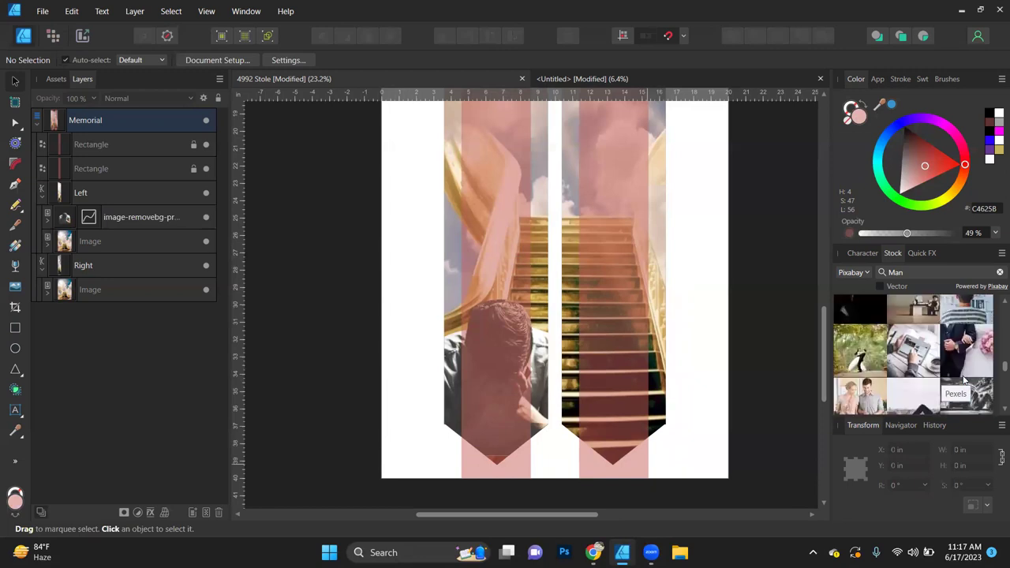
drag(869, 347, 620, 301)
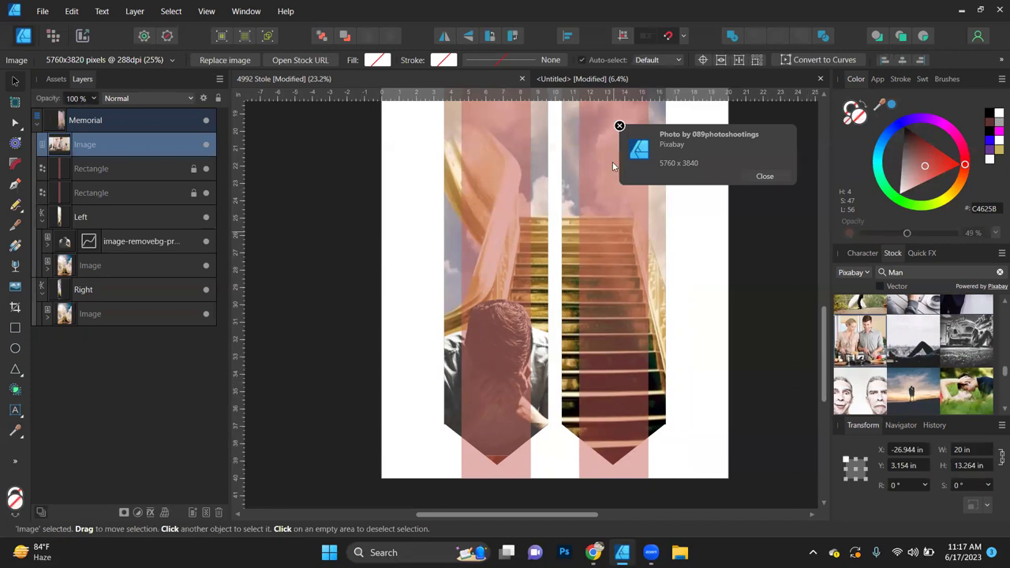
click(619, 125)
scroll(623, 284, down, 2)
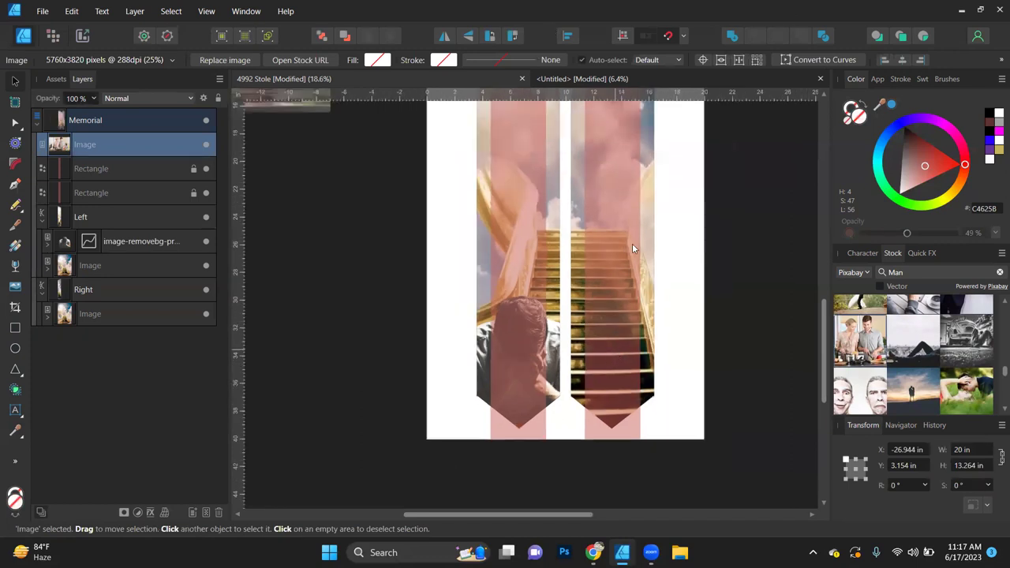
- Centre the couple's photo horizontally and vertically on the spread
click(566, 36)
click(595, 79)
click(596, 143)
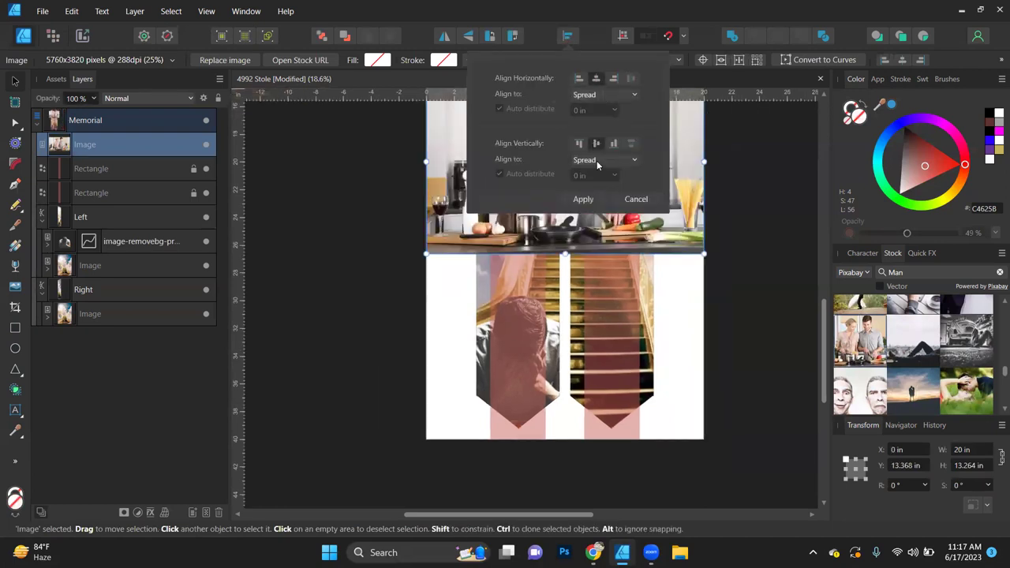
click(582, 201)
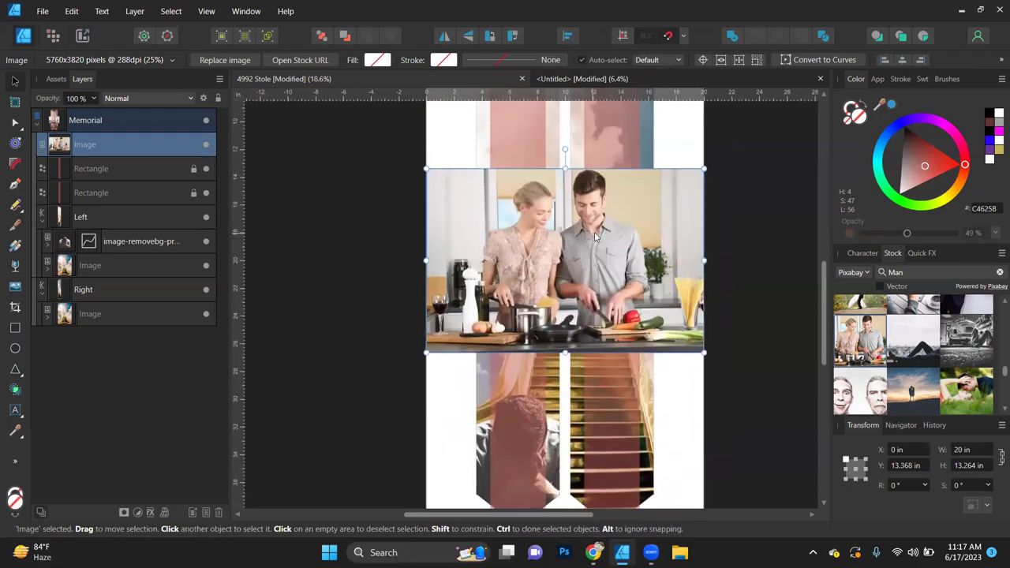
- Cut the couple's photo from the stole document and paste it into remove.bg in the browser to remove its background
right_click(461, 184)
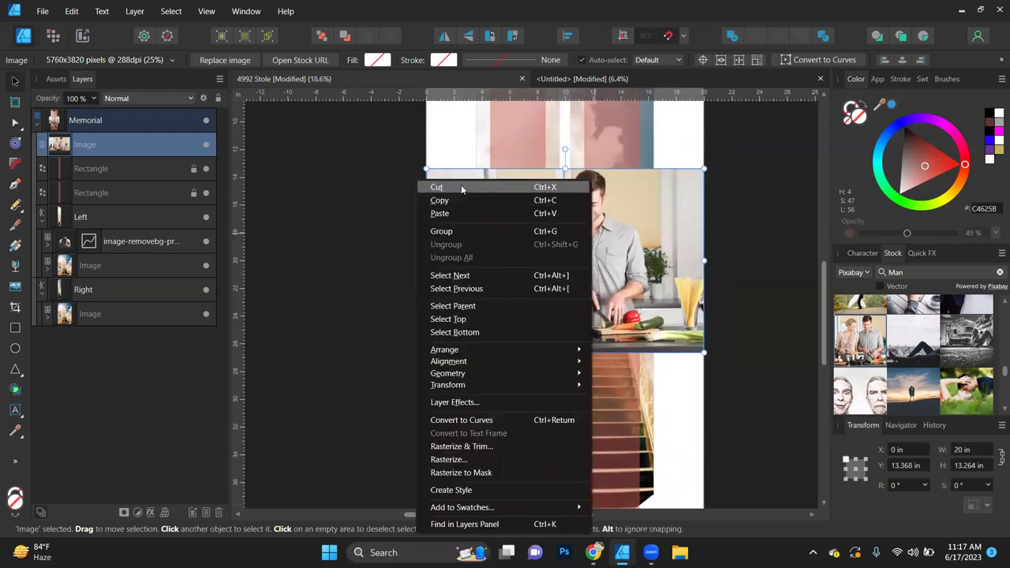
click(461, 187)
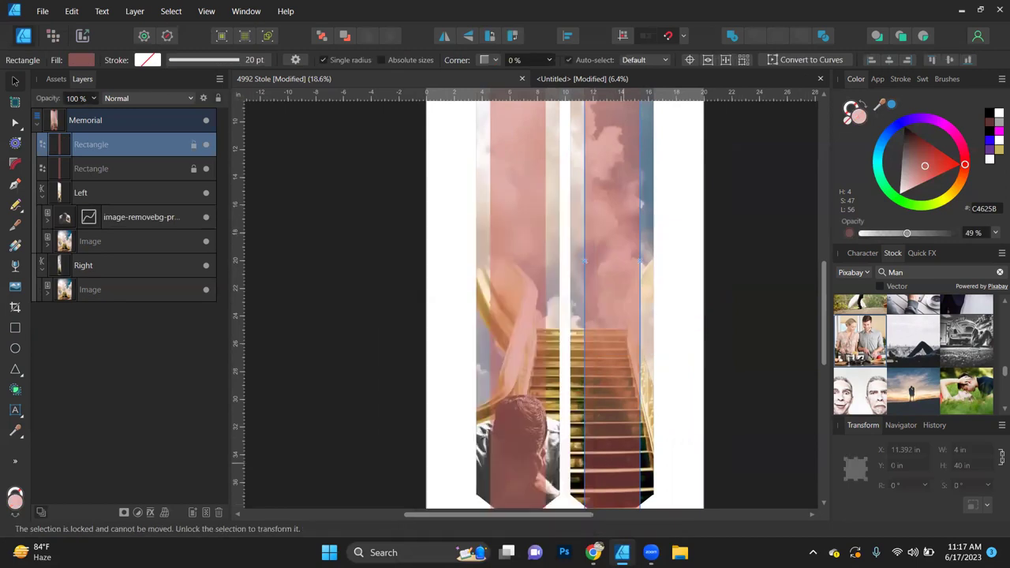
click(593, 552)
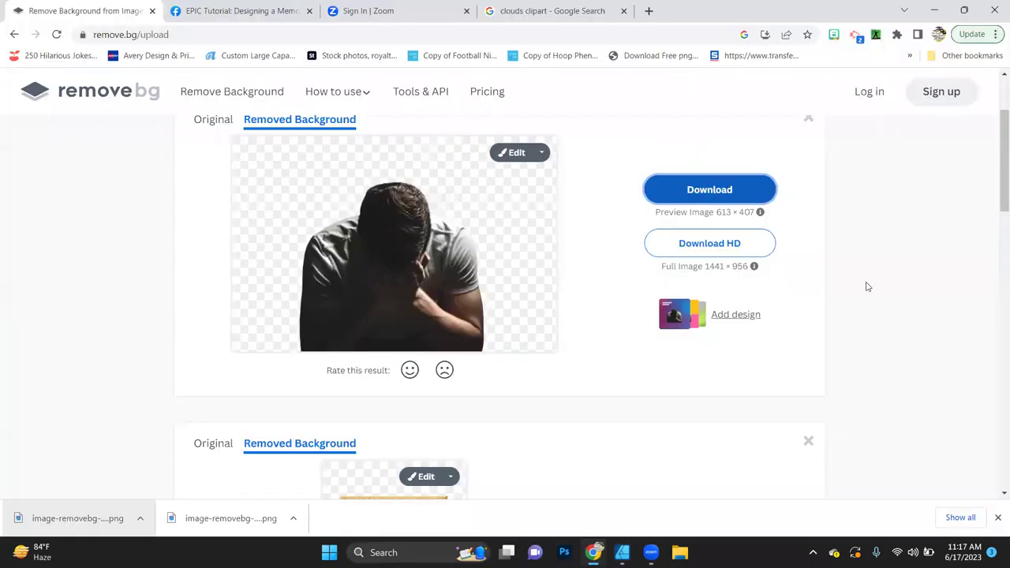
right_click(699, 315)
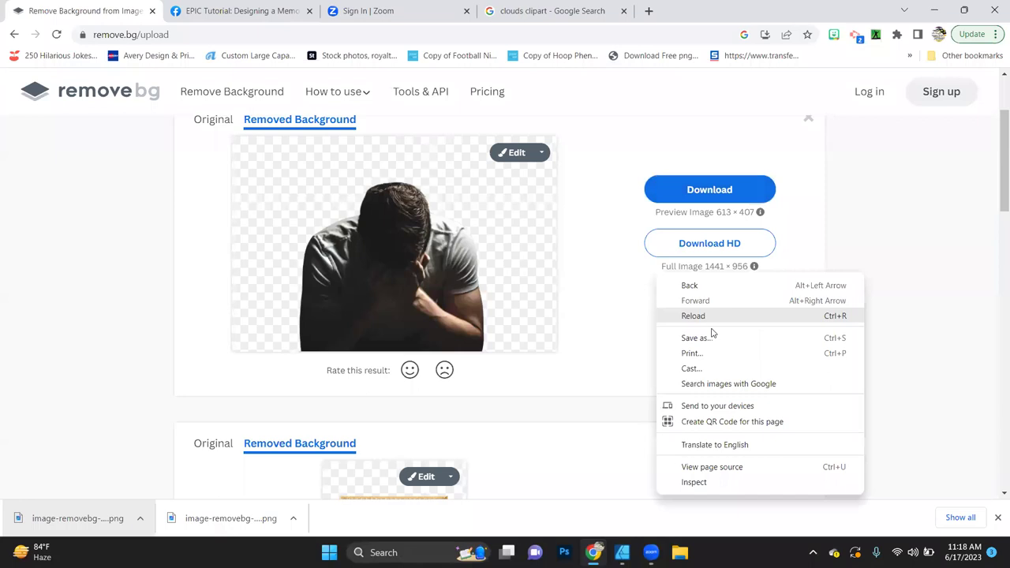
click(907, 298)
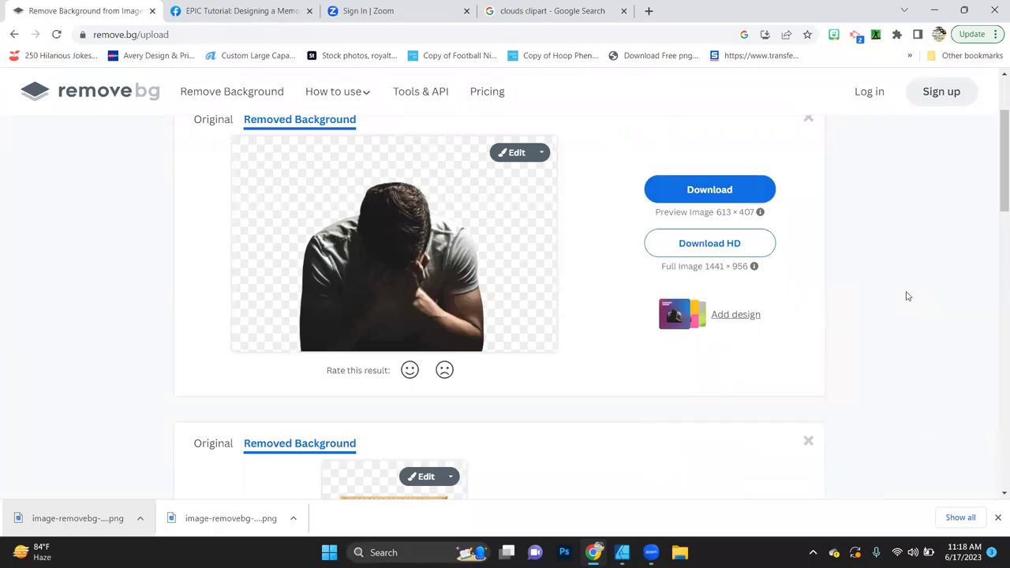
key(ctrl+v)
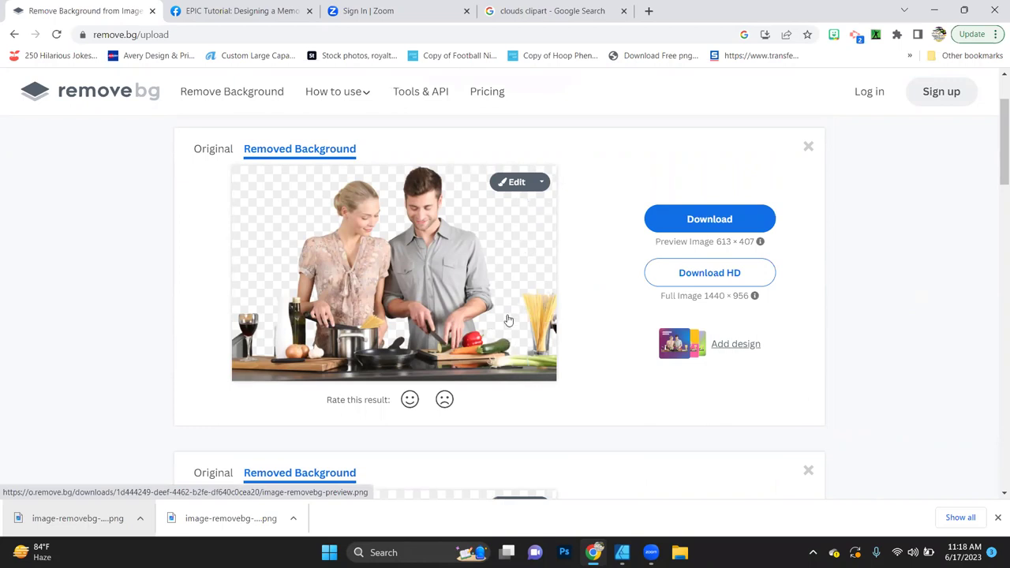
- Erase the woman, the food and the kitchen counter from the couple's cutout with auto-detect on, keeping only the man
click(514, 183)
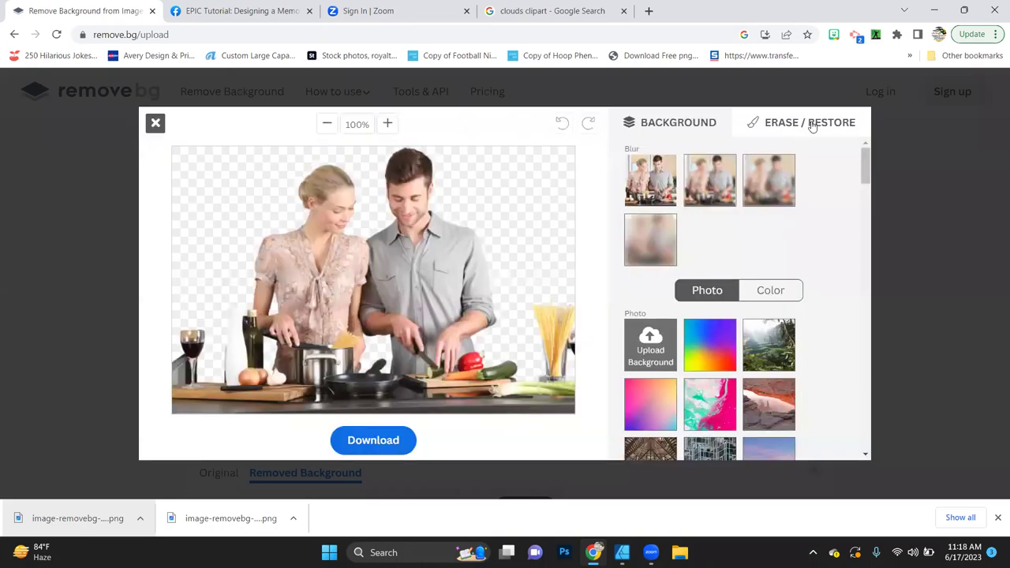
click(812, 126)
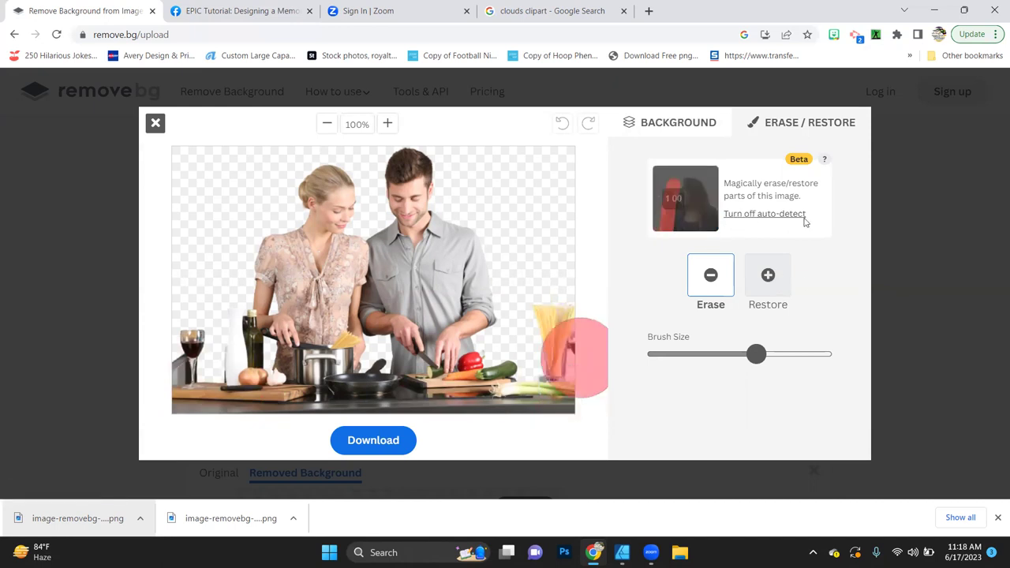
click(764, 216)
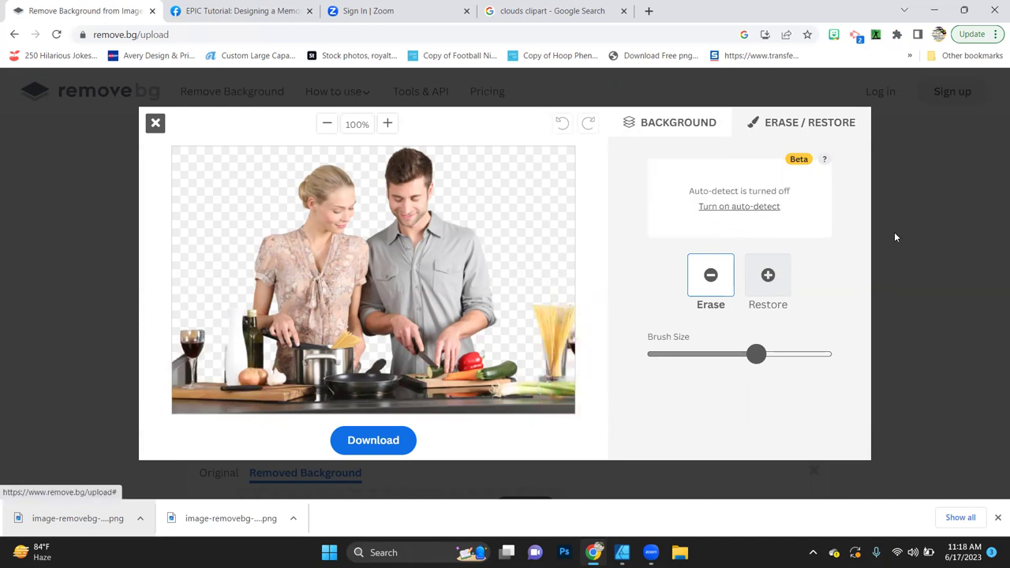
click(742, 206)
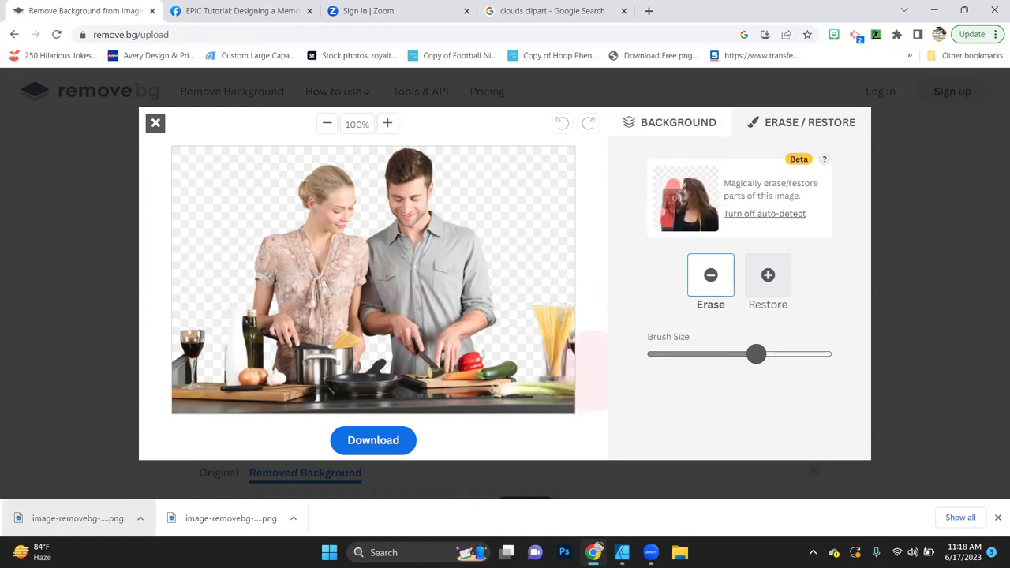
mouse_move(570, 304)
mouse_down()
mouse_move(554, 328)
mouse_move(551, 381)
mouse_move(329, 384)
mouse_move(331, 366)
mouse_move(316, 380)
mouse_move(268, 380)
mouse_move(248, 371)
mouse_move(244, 351)
mouse_move(209, 379)
mouse_move(234, 378)
mouse_move(272, 335)
mouse_move(320, 316)
mouse_move(335, 254)
mouse_move(326, 193)
mouse_move(312, 191)
mouse_move(276, 254)
mouse_move(262, 318)
mouse_move(209, 343)
mouse_up()
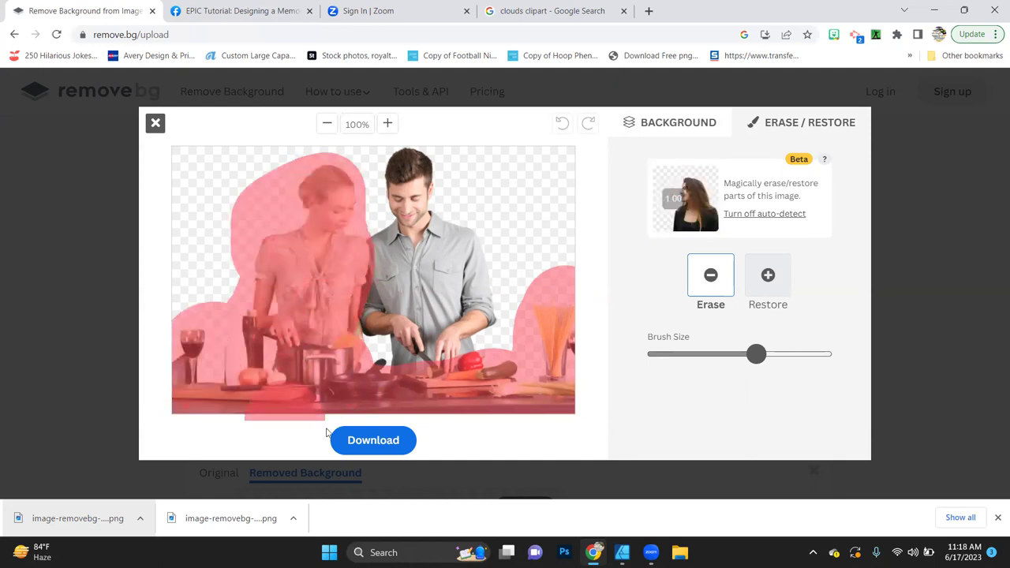
drag(362, 382, 375, 358)
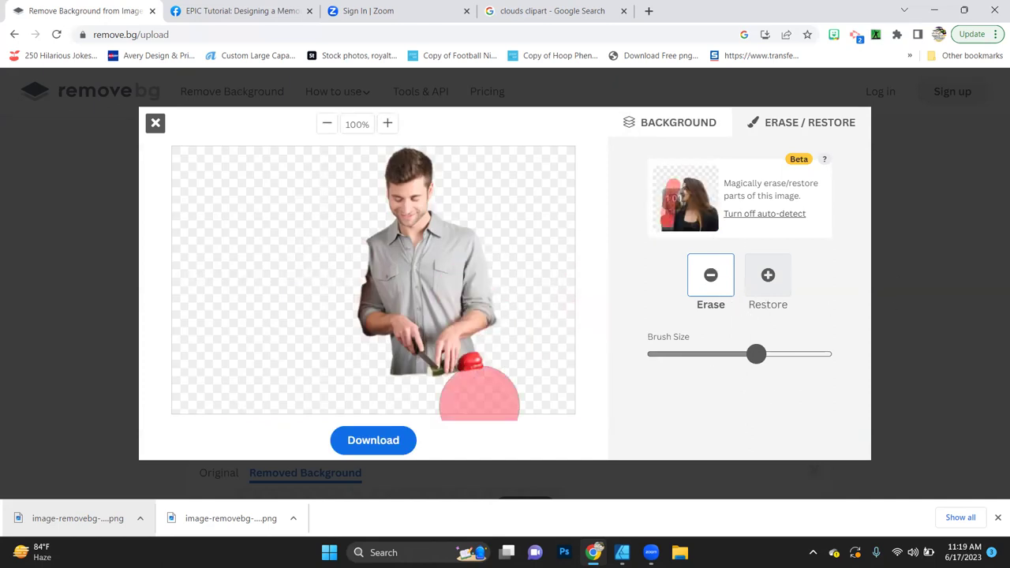
- Download the edited cutout of the man and try to bring the file into the stole document in Affinity Designer
click(390, 442)
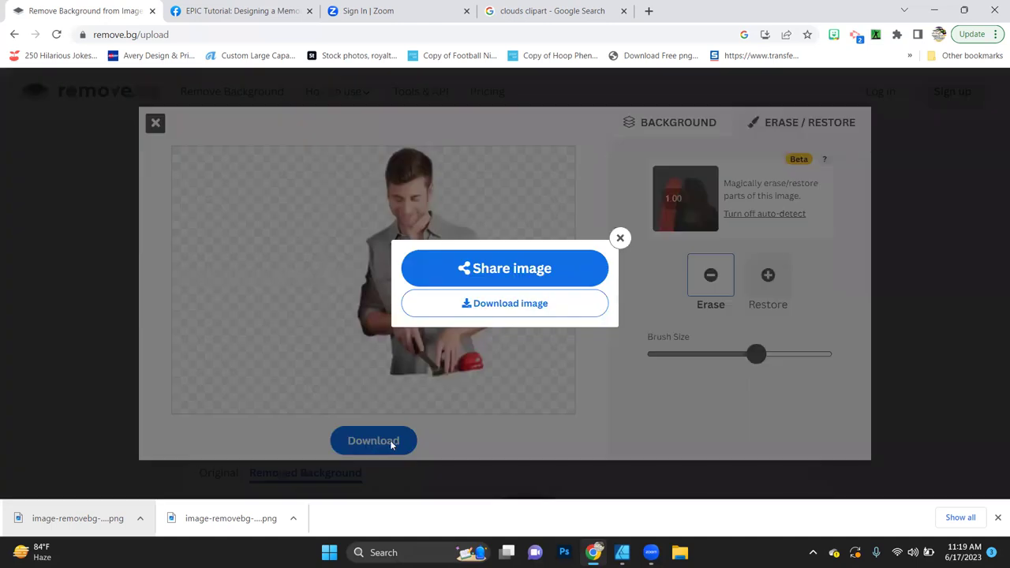
click(527, 307)
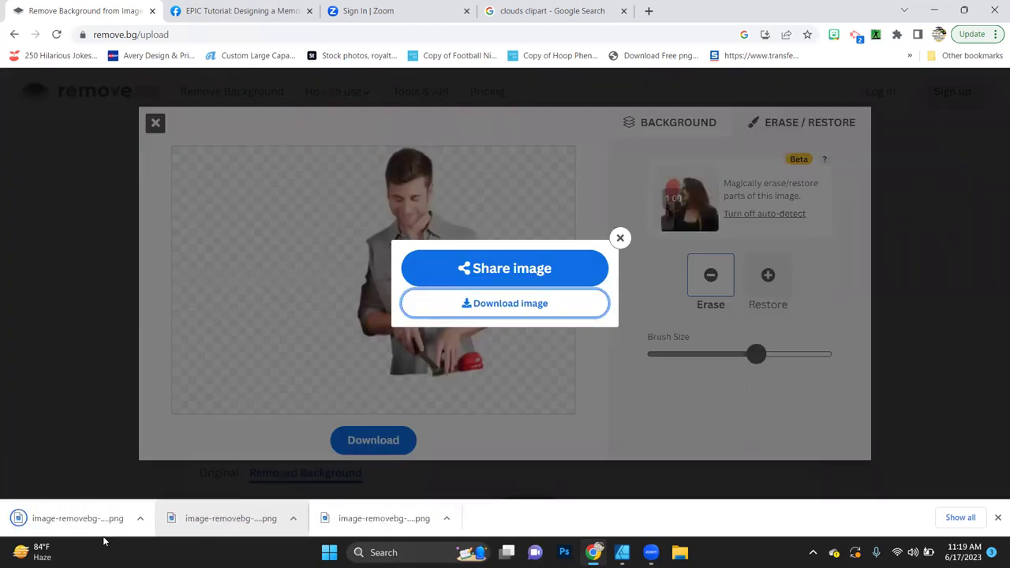
drag(75, 519, 627, 545)
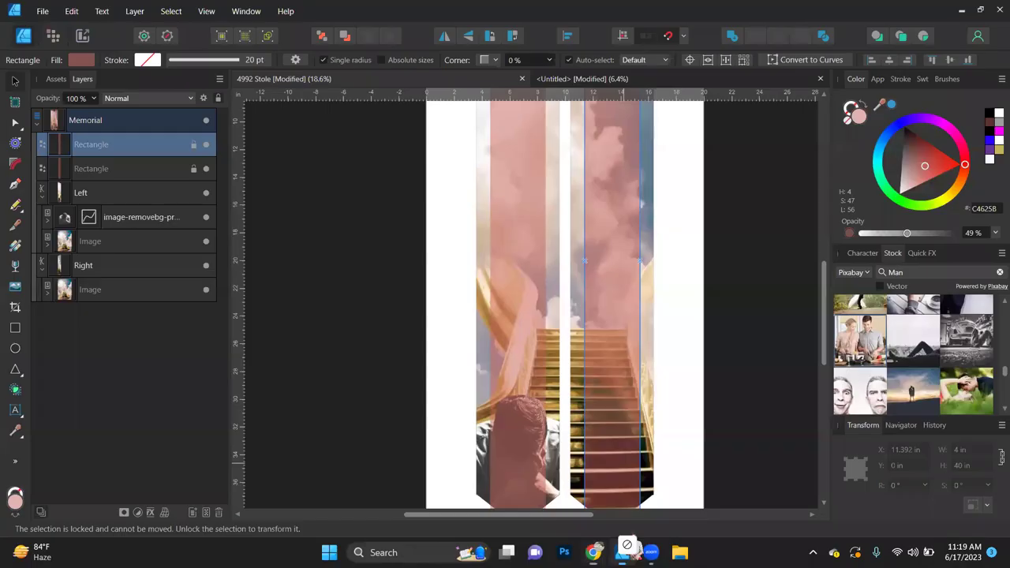
drag(537, 440, 547, 404)
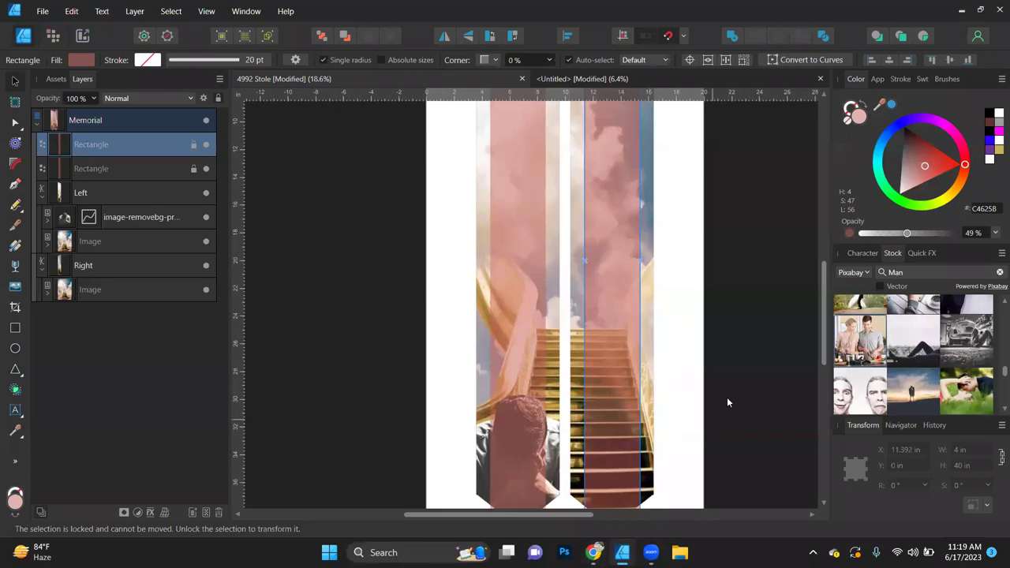
click(753, 403)
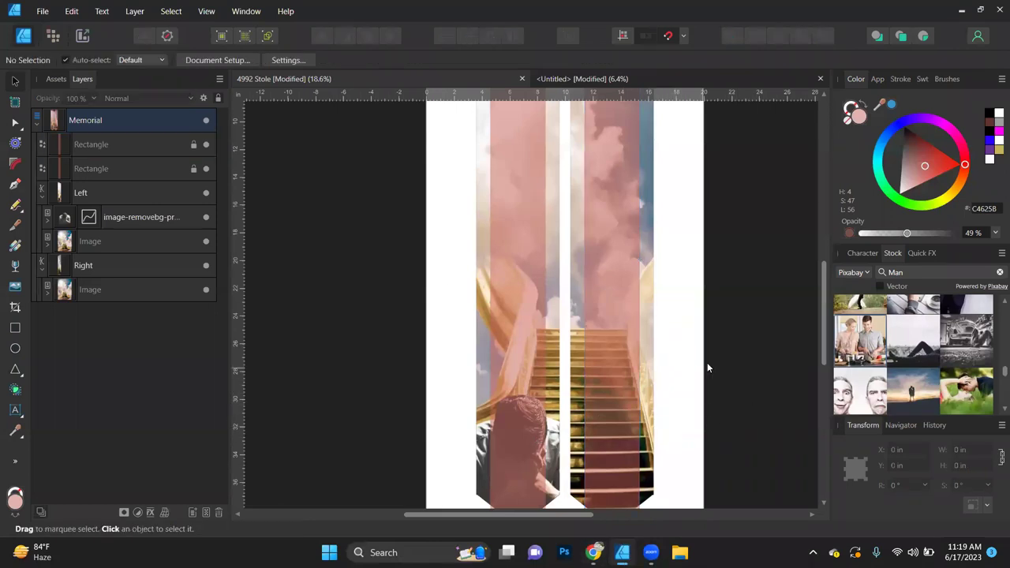
scroll(707, 361, down, 2)
scroll(707, 362, up, 2)
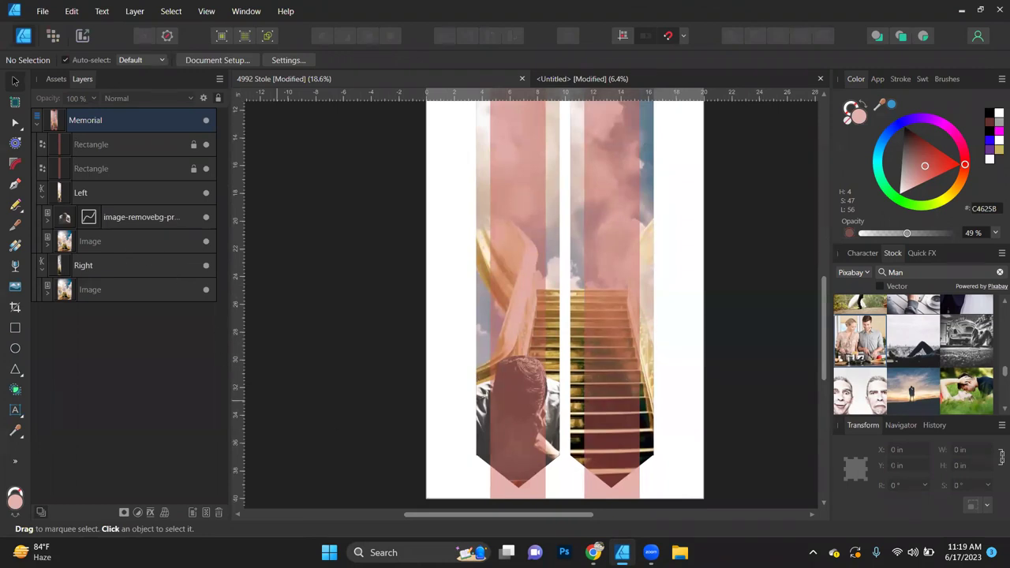
- Place the downloaded cutout from the browser on the stole document, sized about 26.4 in wide, and position the man over the Left panel
key(alt+Tab)
click(618, 551)
drag(578, 308, 552, 316)
drag(322, 458, 263, 493)
drag(499, 378, 547, 320)
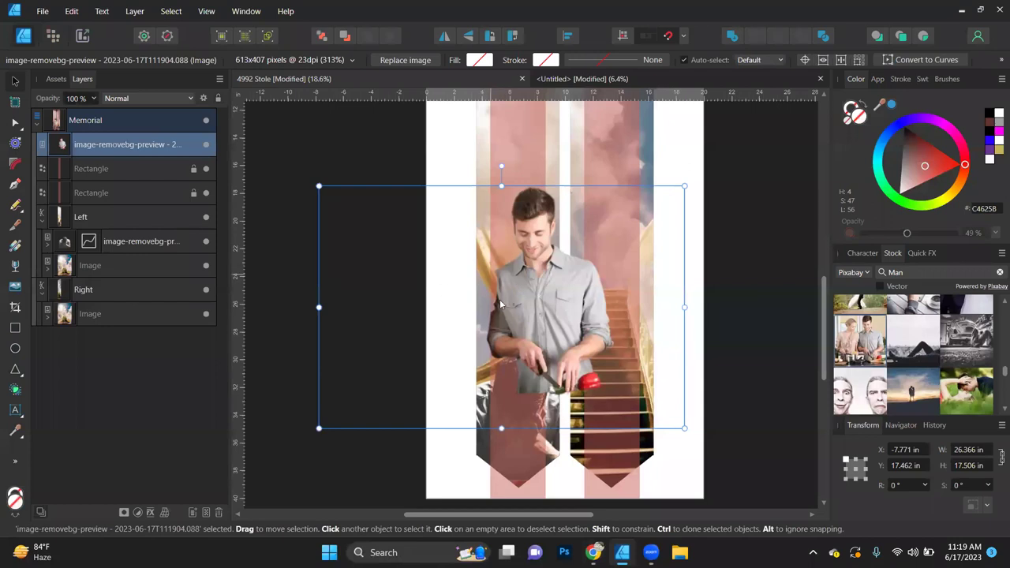
drag(562, 322, 541, 328)
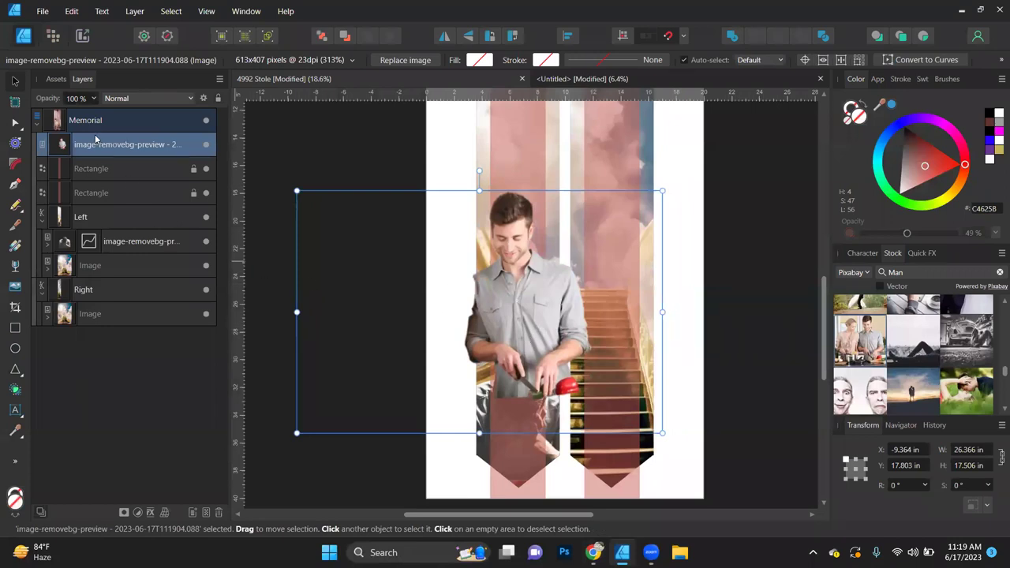
- Clip the standing man's cutout inside the Left panel behind the bowed man, enlarge it to about 27.6 in wide and reposition it
drag(96, 144, 58, 251)
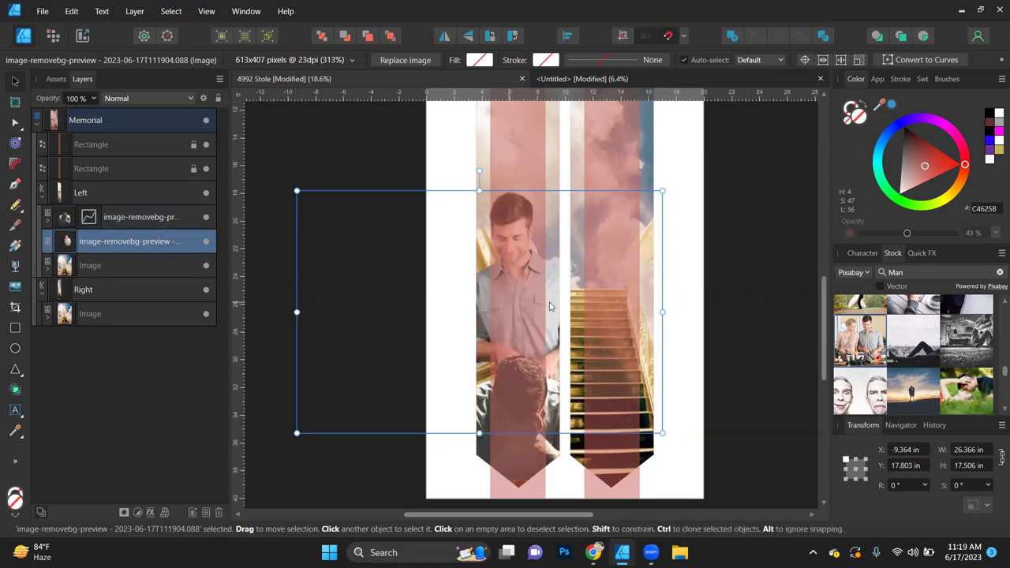
drag(655, 200, 662, 184)
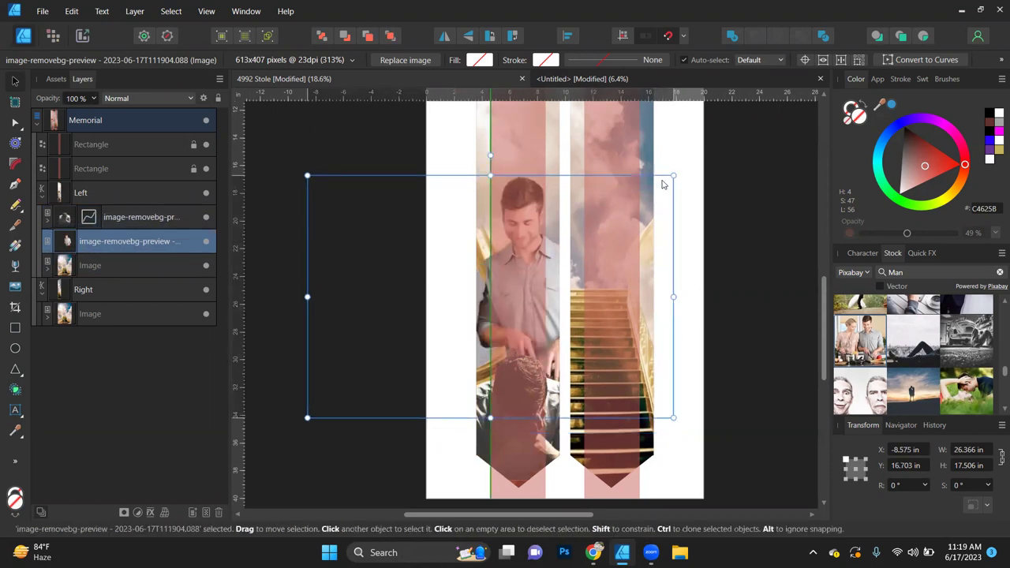
drag(307, 417, 293, 432)
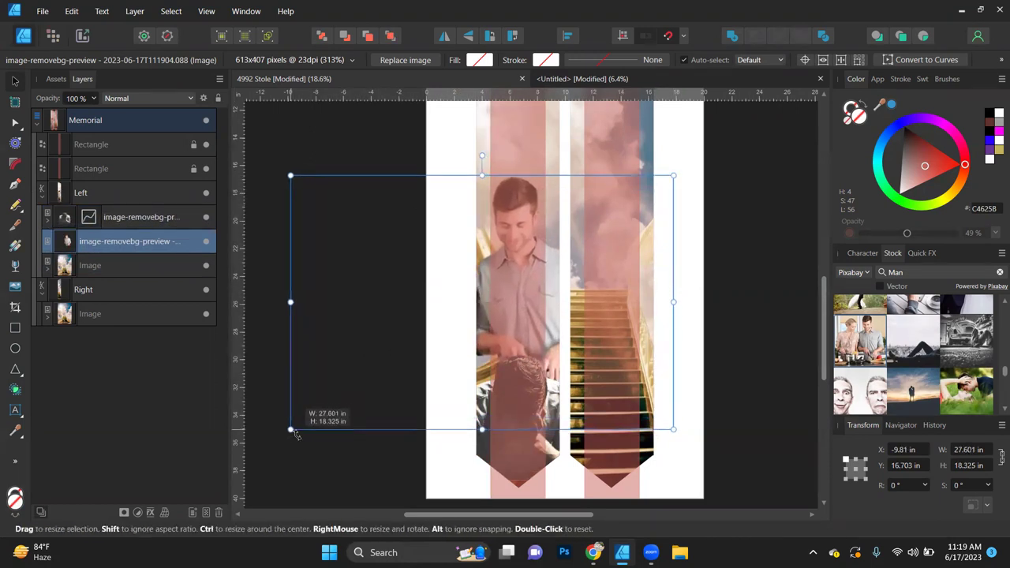
drag(536, 318, 554, 333)
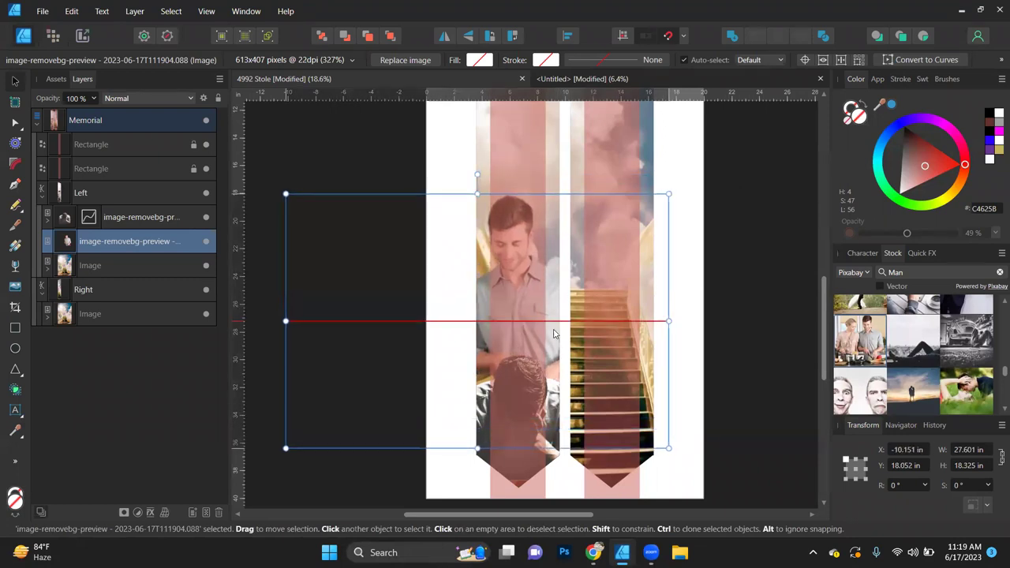
- Temporarily hide both pink Rectangle strips to examine the composition on the panels, and show them again
click(760, 270)
click(206, 146)
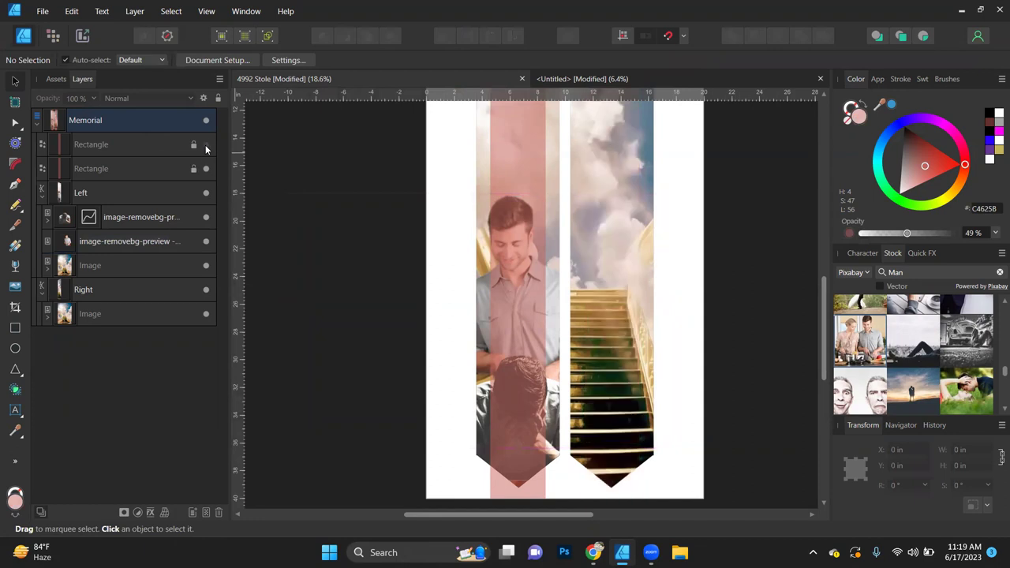
click(206, 168)
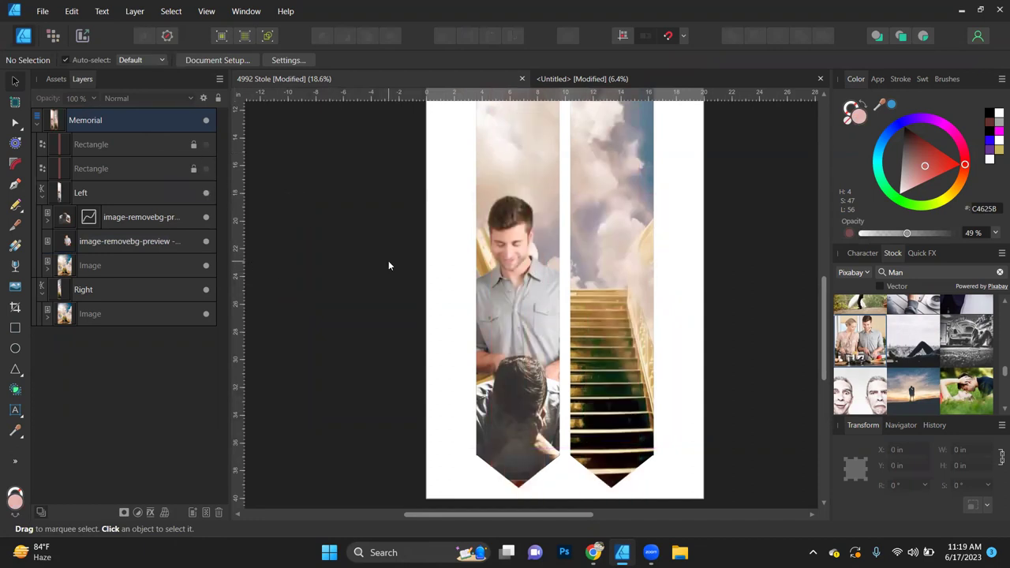
scroll(388, 265, down, 1)
scroll(452, 365, up, 1)
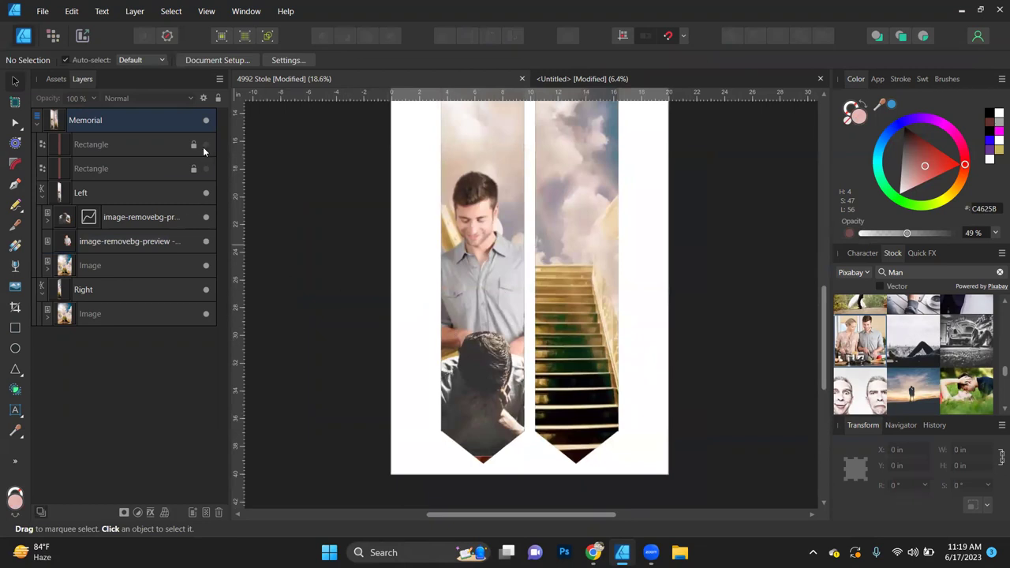
click(206, 144)
click(206, 168)
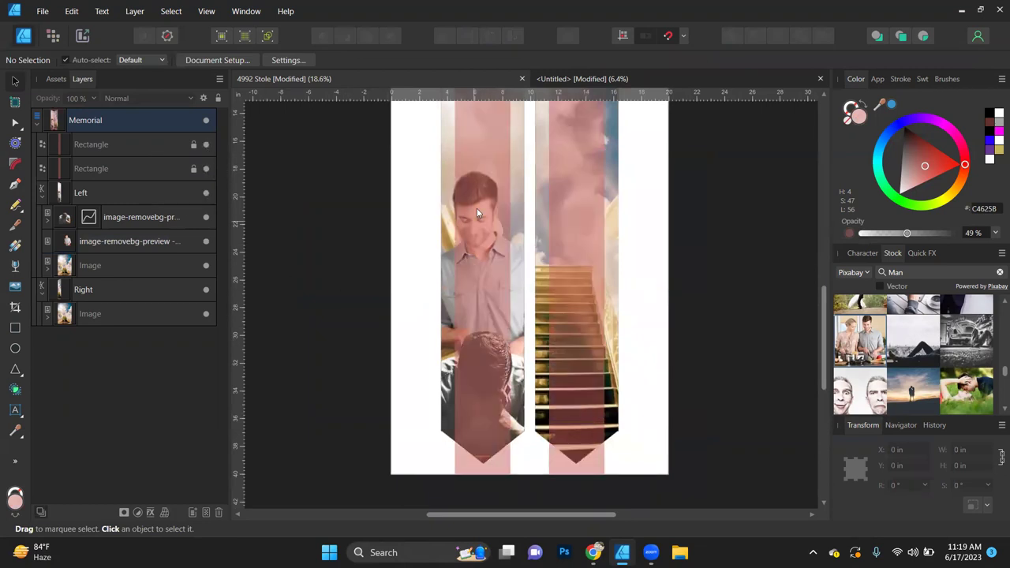
- Shift the standing man's cutout sideways to centre him in the Left panel, at about -9.66 in horizontally
click(473, 235)
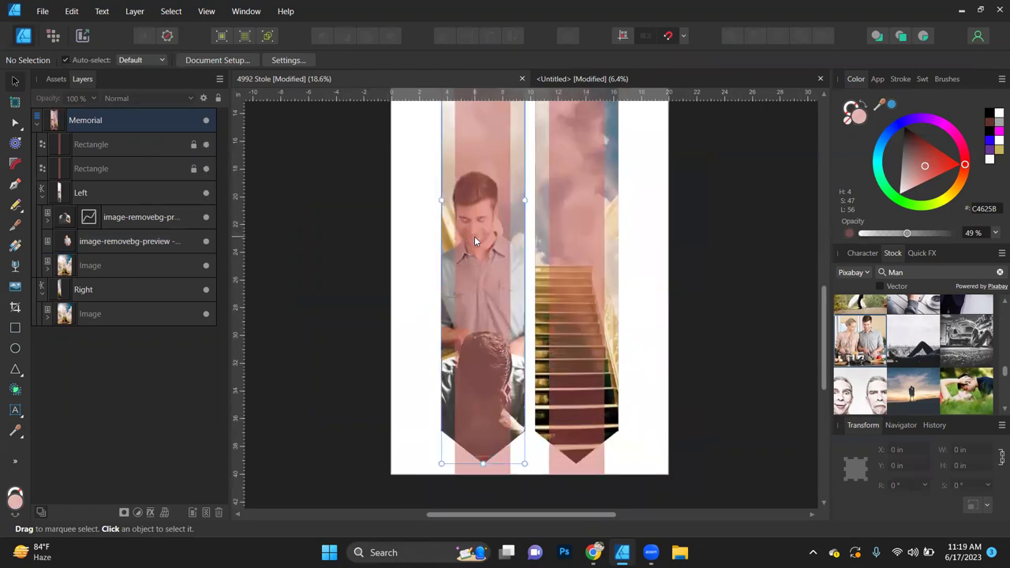
click(94, 243)
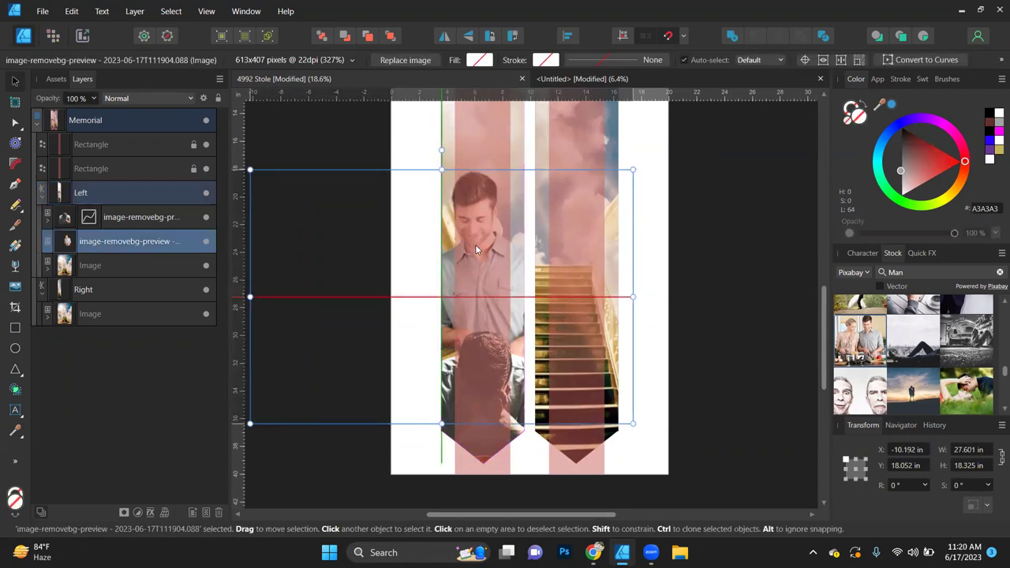
key(Right)
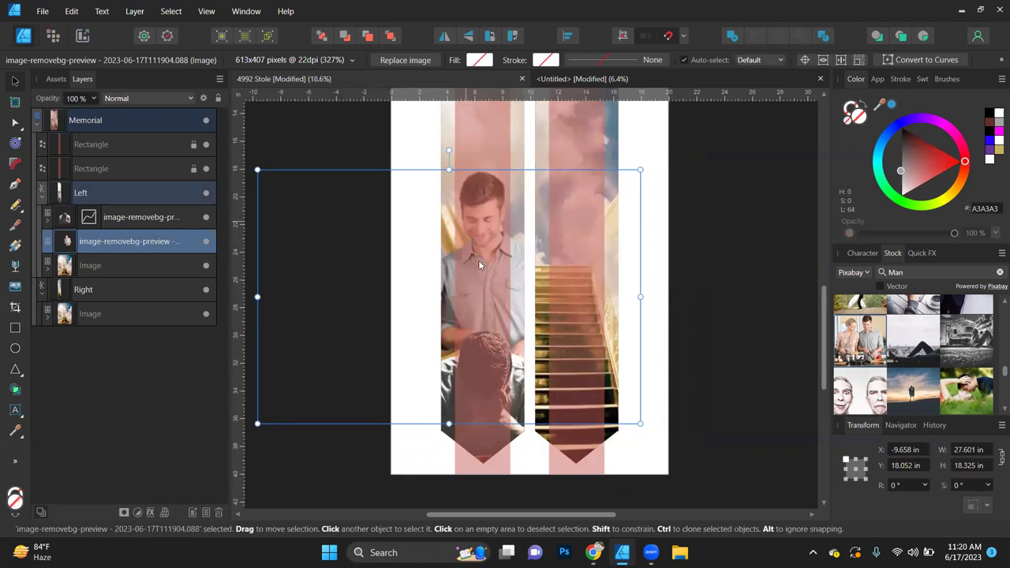
- Move the standing man's cutout down the Left panel to about 20.9 in vertically, closer behind the bowed man
scroll(489, 293, up, 3)
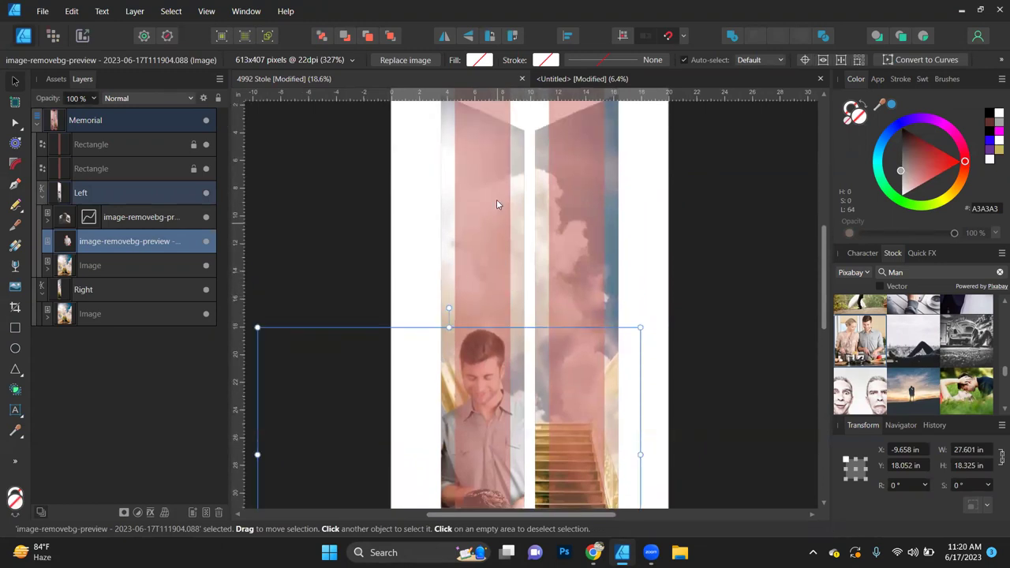
drag(478, 457, 477, 397)
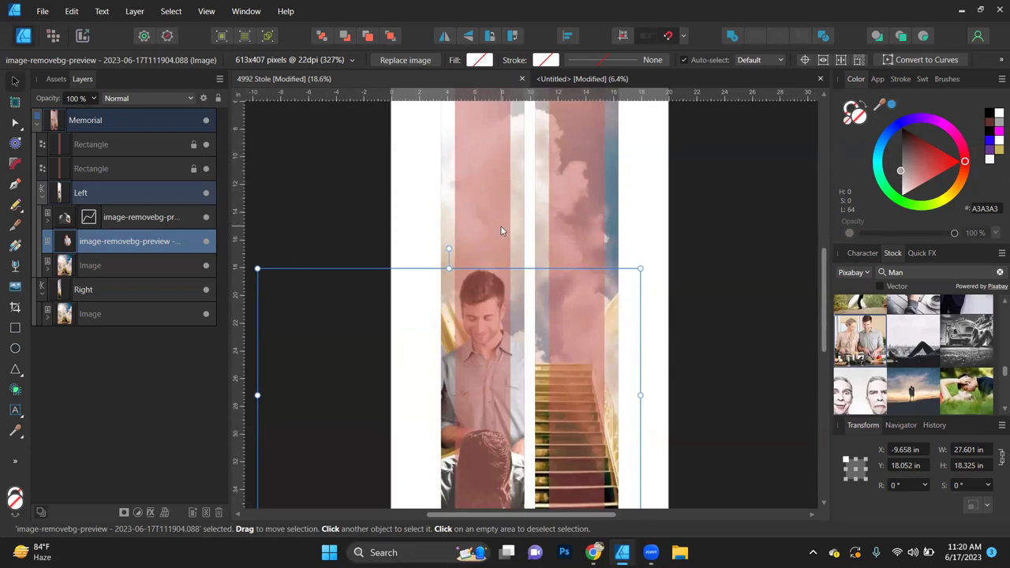
scroll(496, 211, down, 3)
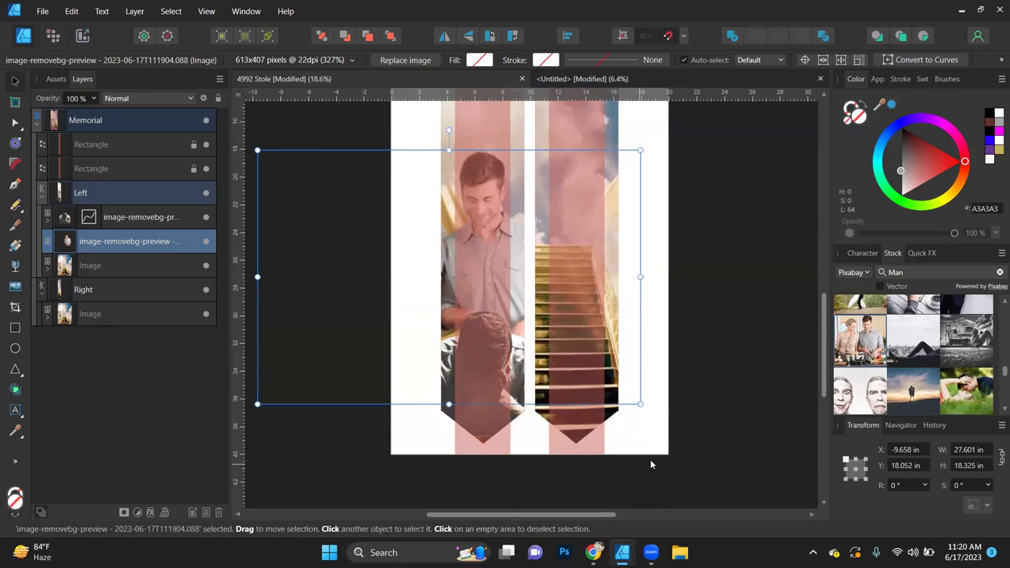
drag(473, 239, 484, 273)
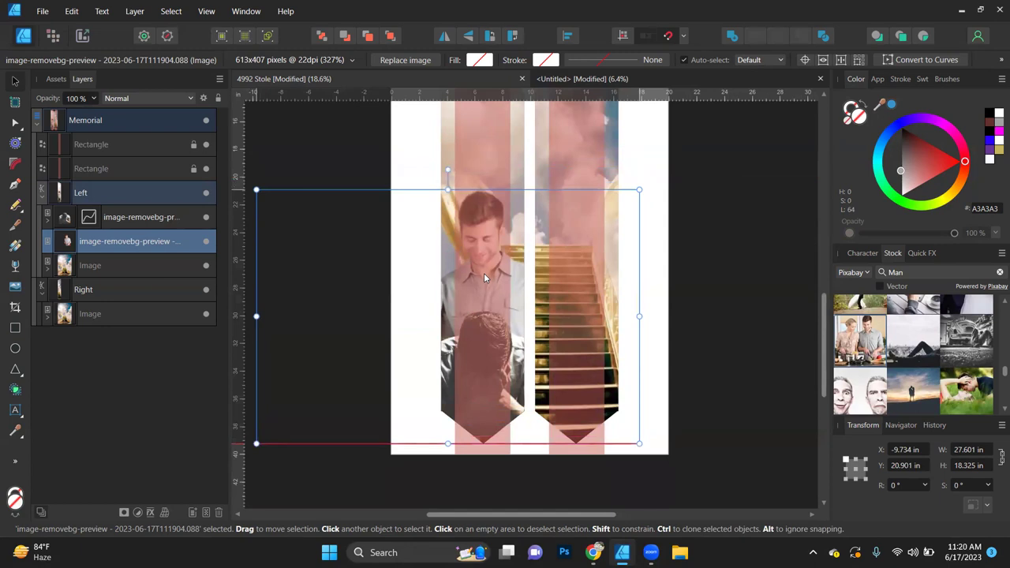
- Find the stock photo of the couple kissing in the grass and place it on the stole document
click(717, 270)
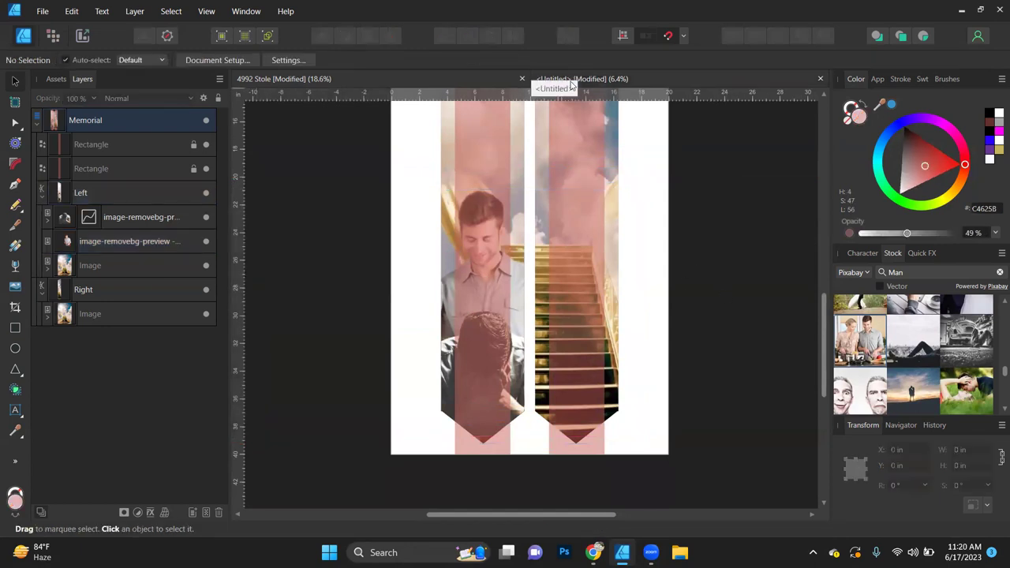
scroll(922, 363, down, 2)
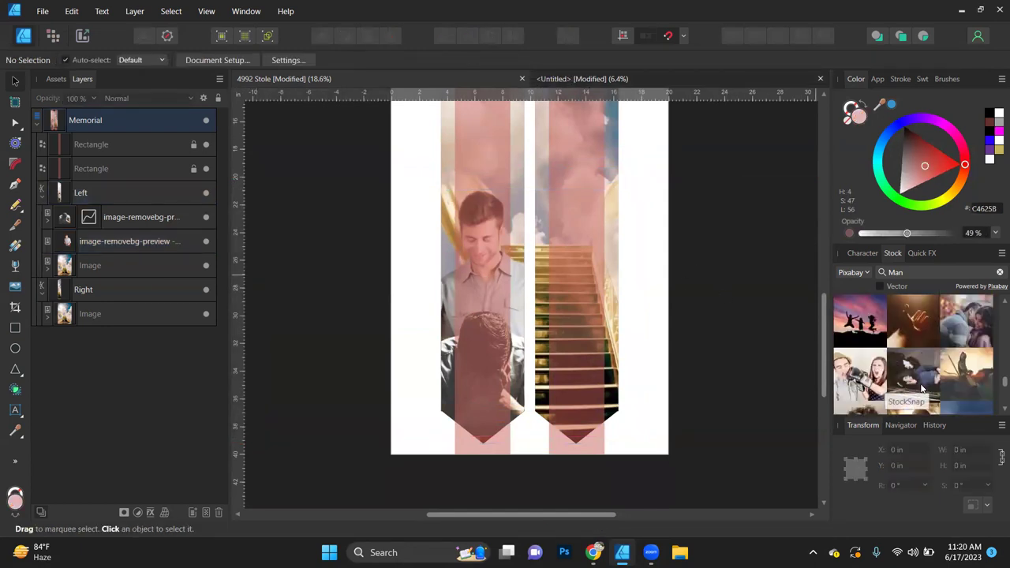
drag(981, 337, 715, 325)
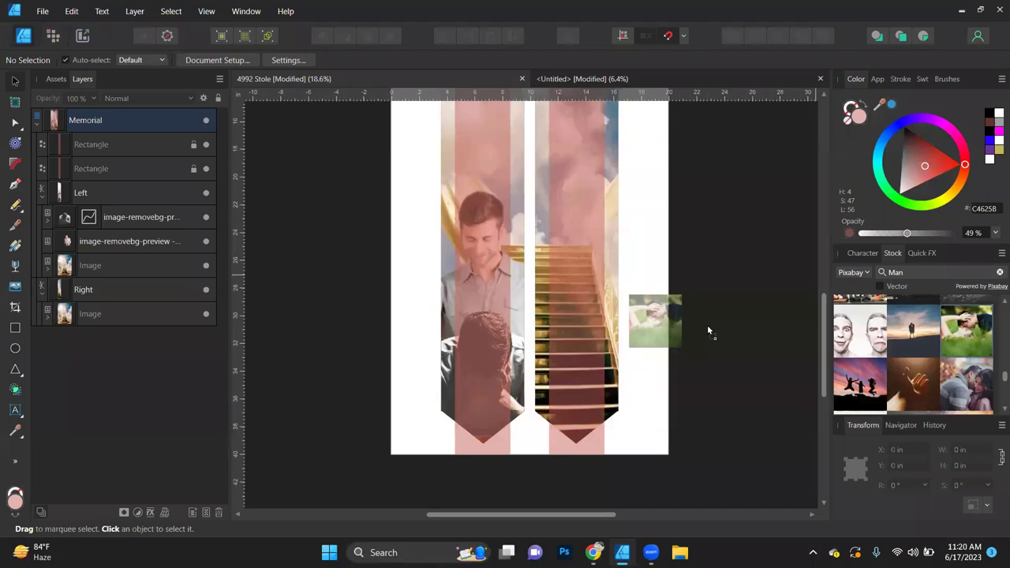
drag(707, 330, 654, 316)
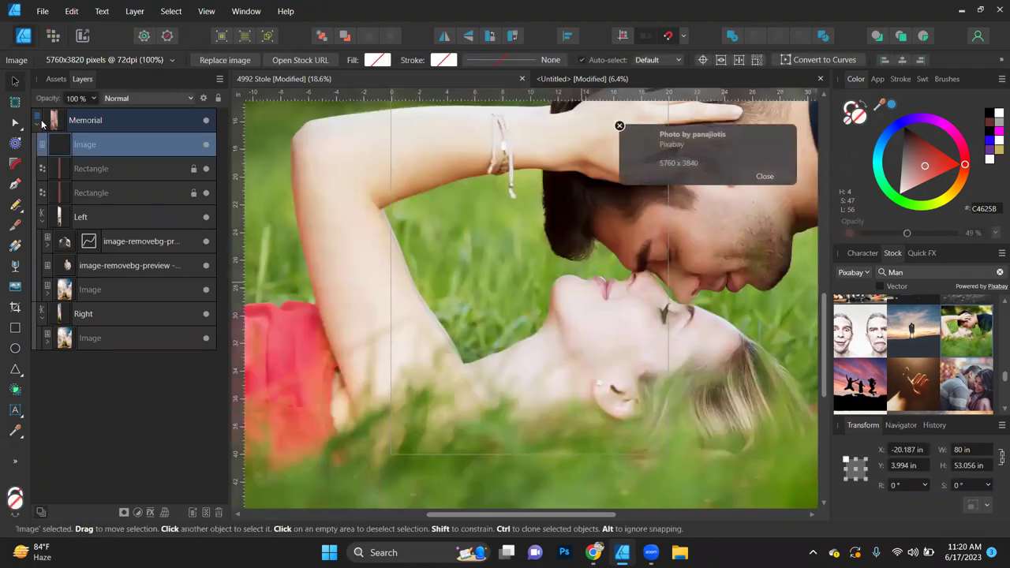
- Set the couple photo's width to 20 in and move it over the lower ends of both panels
click(979, 453)
text(20)
key(Return)
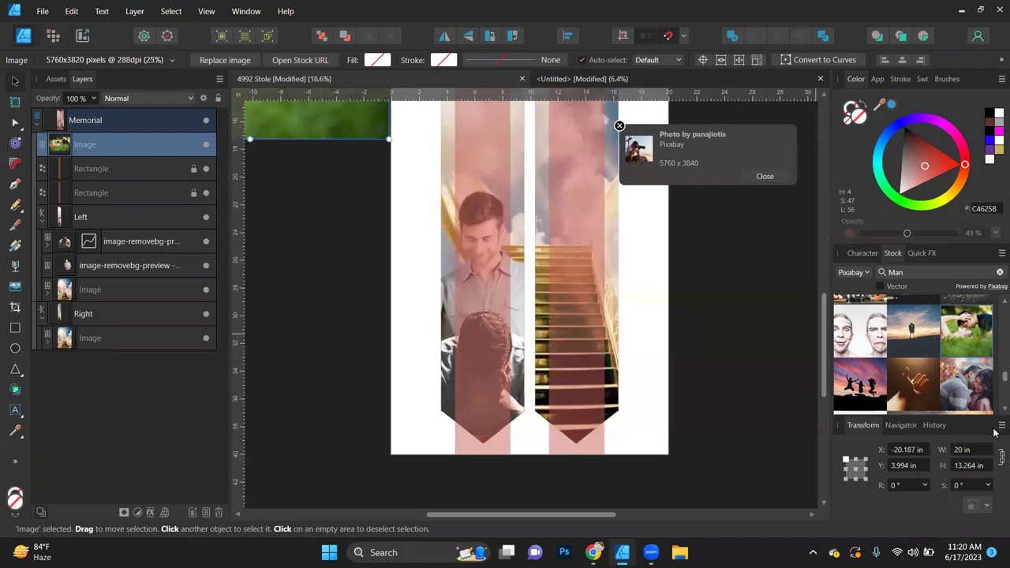
drag(274, 139, 606, 439)
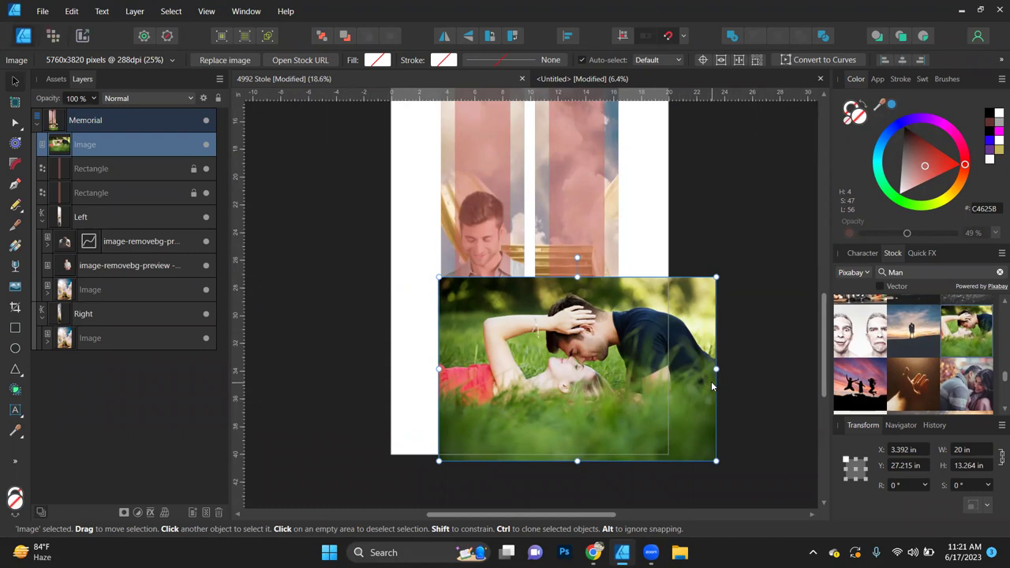
- Copy the gold frame image from the Untitled document's Frame artboard and return to the 4992 Stole document
click(581, 78)
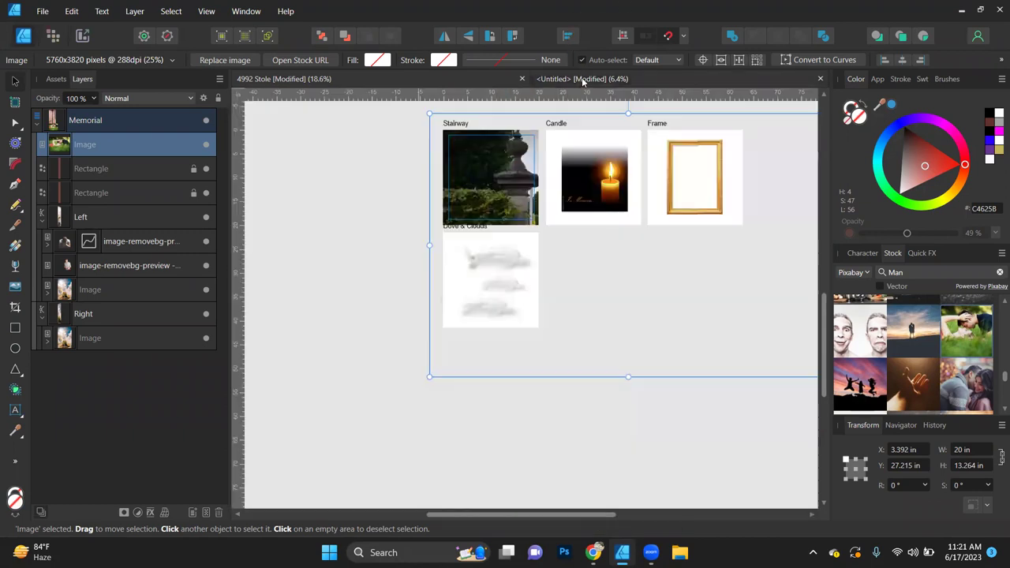
click(714, 177)
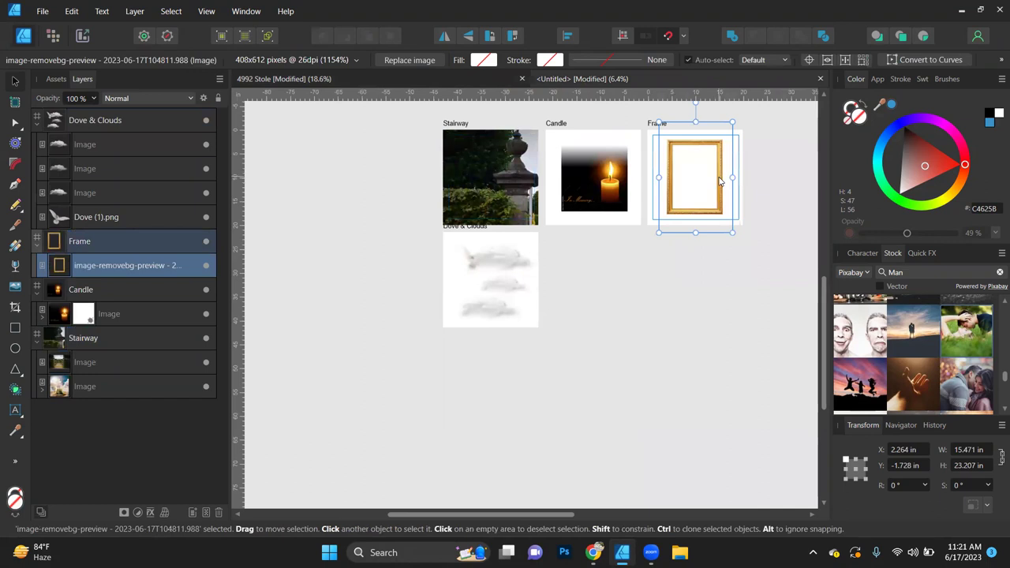
click(361, 79)
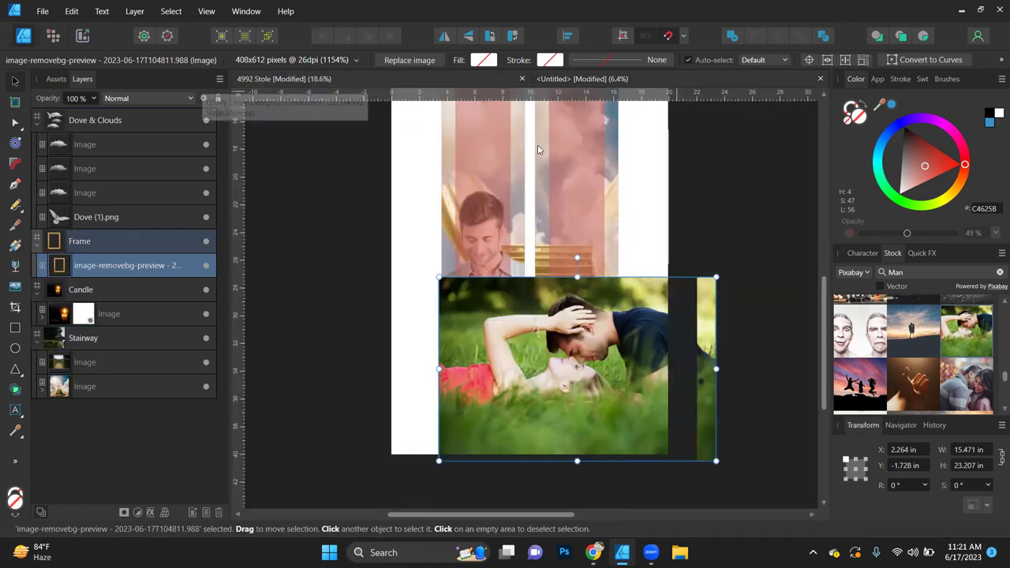
- Move the couple photo up to about 17.8 in vertically, hide it and deselect it
drag(638, 315, 582, 210)
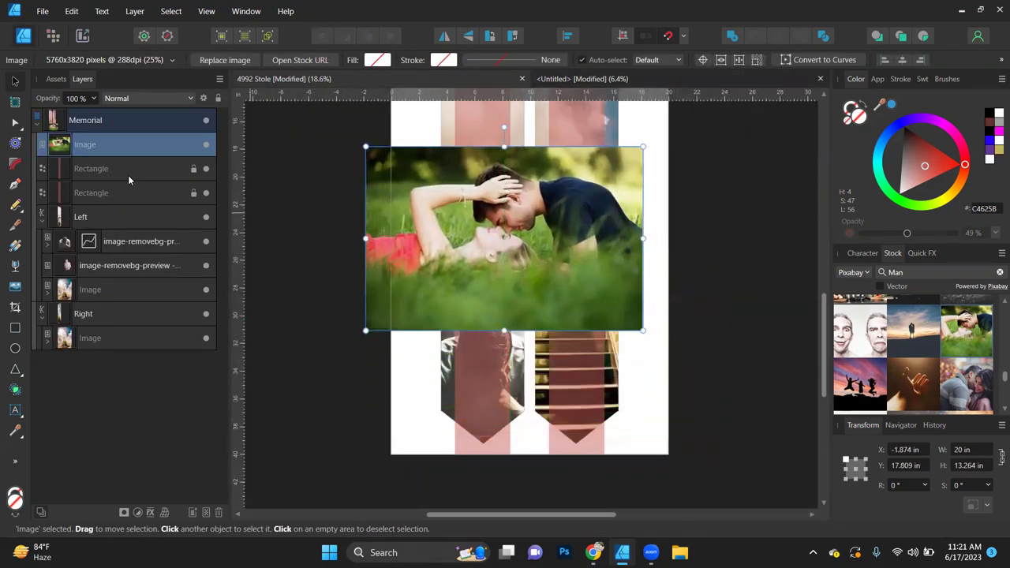
click(206, 144)
click(681, 278)
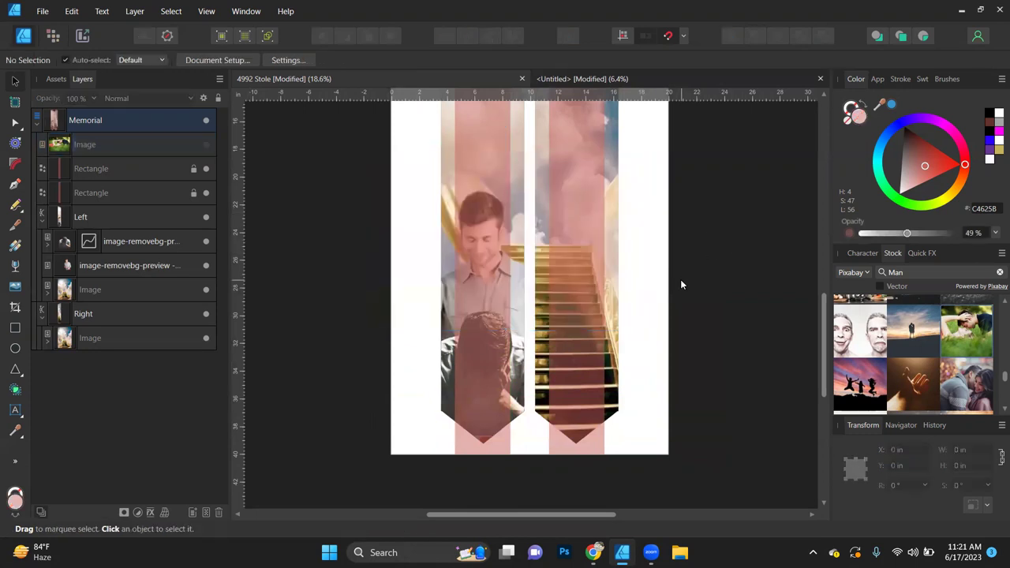
- Paste the gold frame, shrink it to about 8 in wide and place it over the lower stairs of the Right panel
key(ctrl+v)
drag(637, 107, 585, 463)
drag(684, 155, 581, 310)
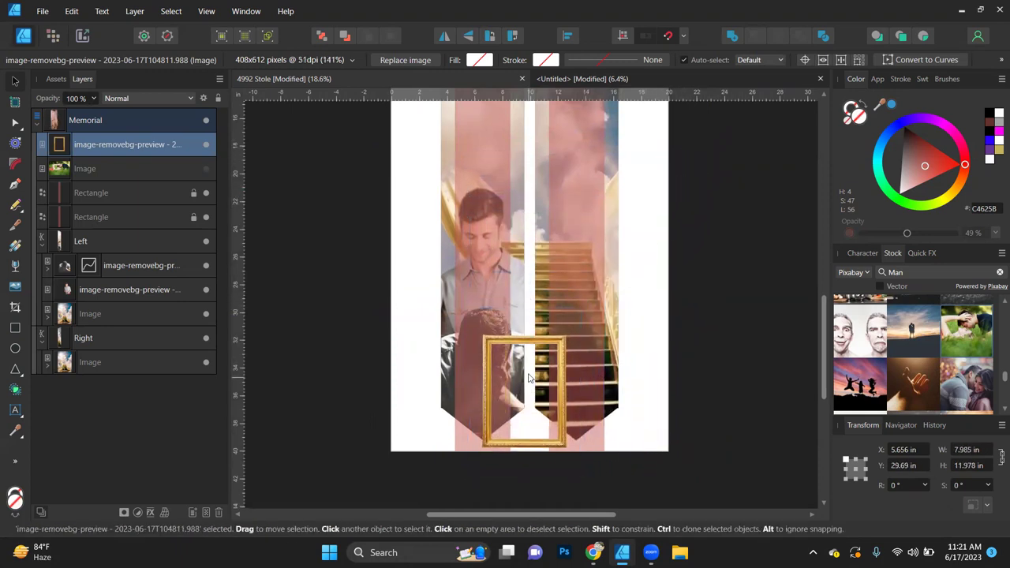
scroll(530, 411, up, 1)
drag(547, 386, 611, 334)
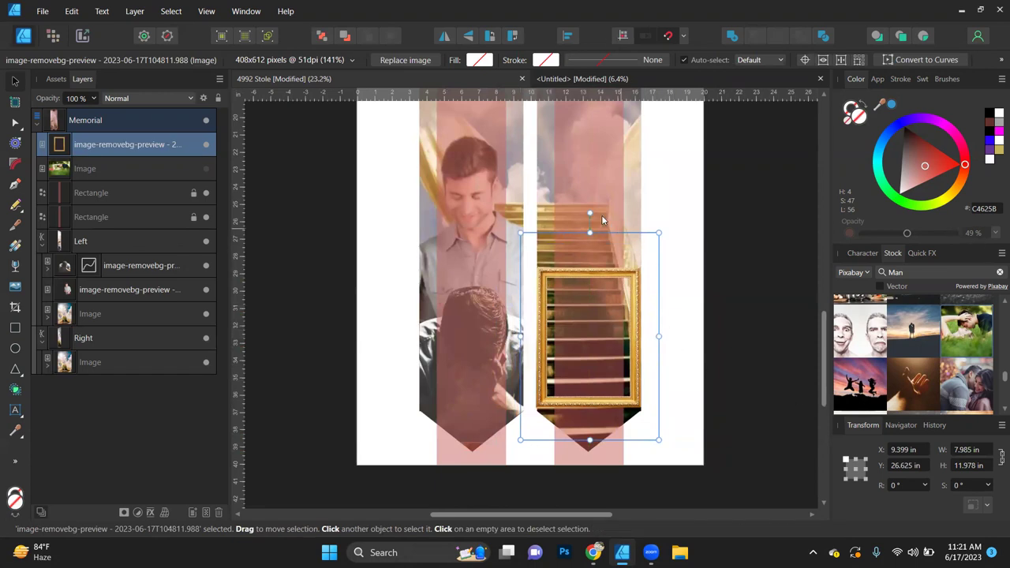
- Tilt the gold frame to about -13.9°, shrink it to about 6.05 in wide and position it within the Right panel's width
drag(589, 212, 621, 213)
drag(544, 217, 567, 275)
drag(603, 375, 597, 356)
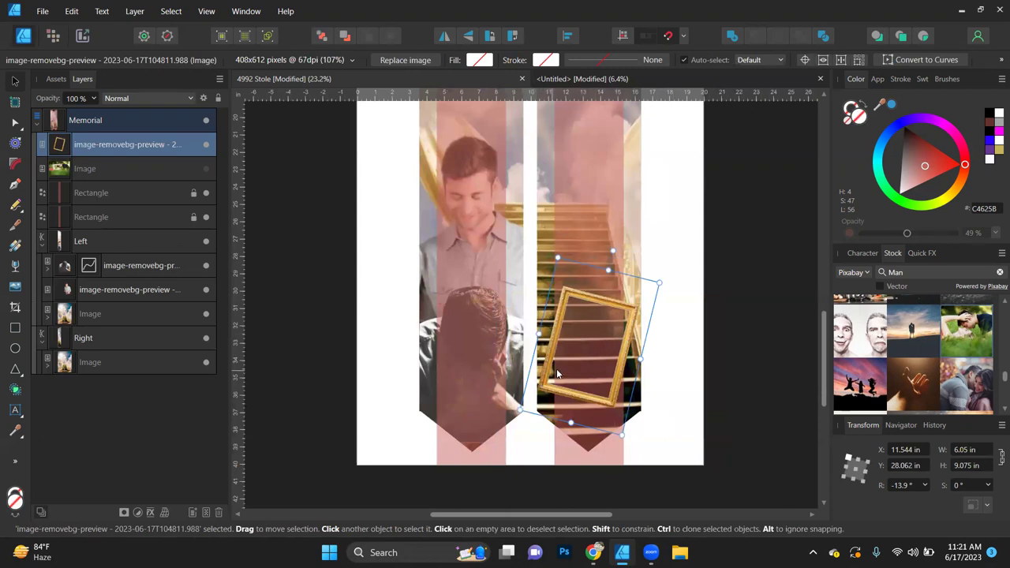
scroll(572, 359, up, 1)
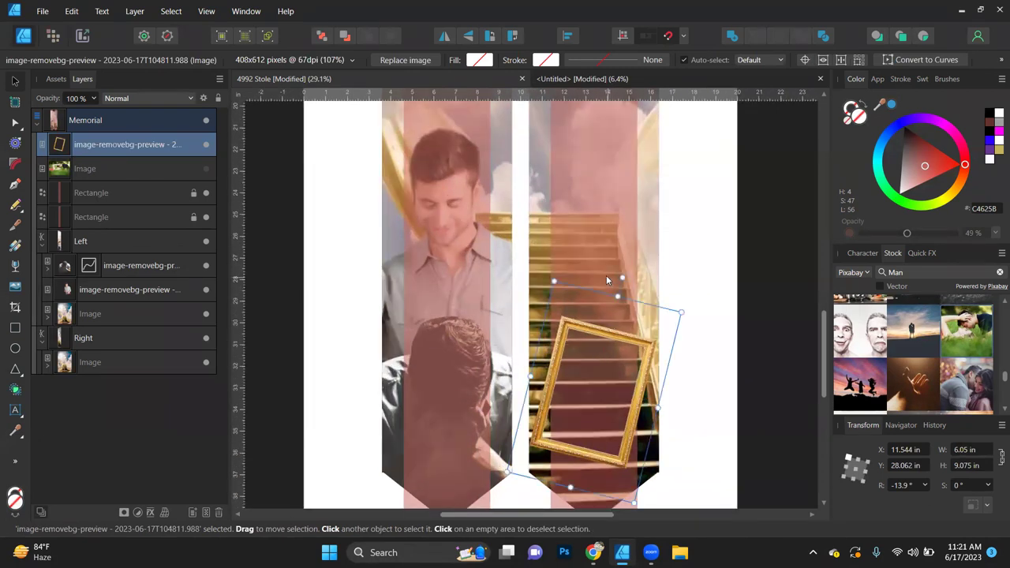
scroll(606, 275, down, 2)
scroll(601, 295, up, 2)
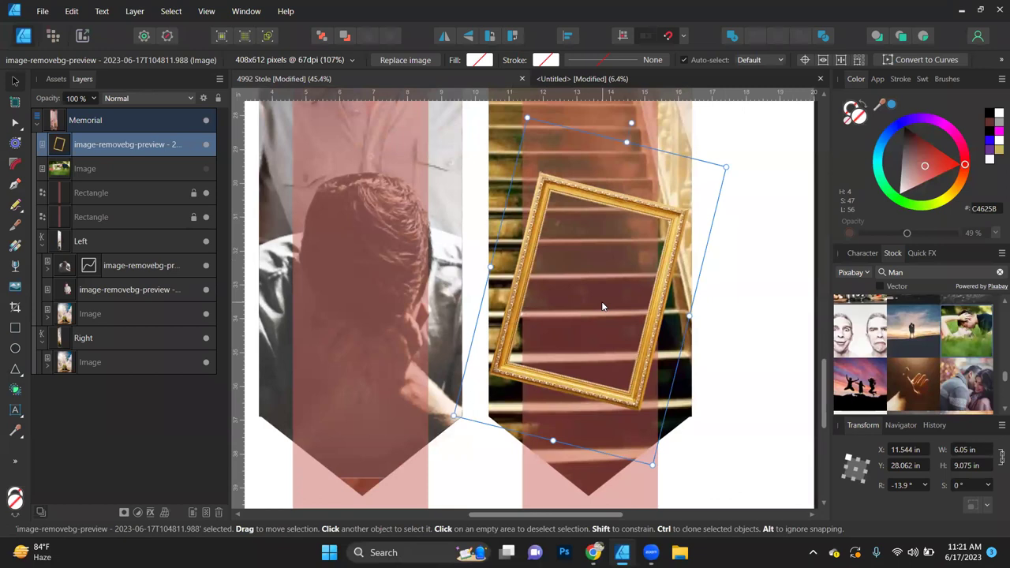
drag(603, 306, 604, 298)
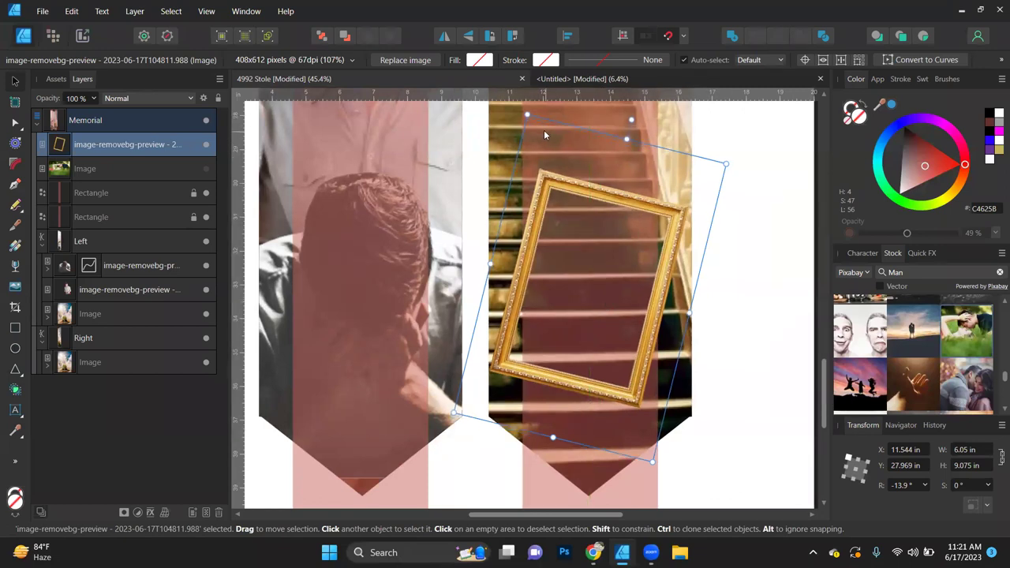
- Try the gold frame at about 4.55 in wide near the Right panel's tip, and undo the resize and move
drag(527, 114, 572, 194)
drag(603, 332, 594, 331)
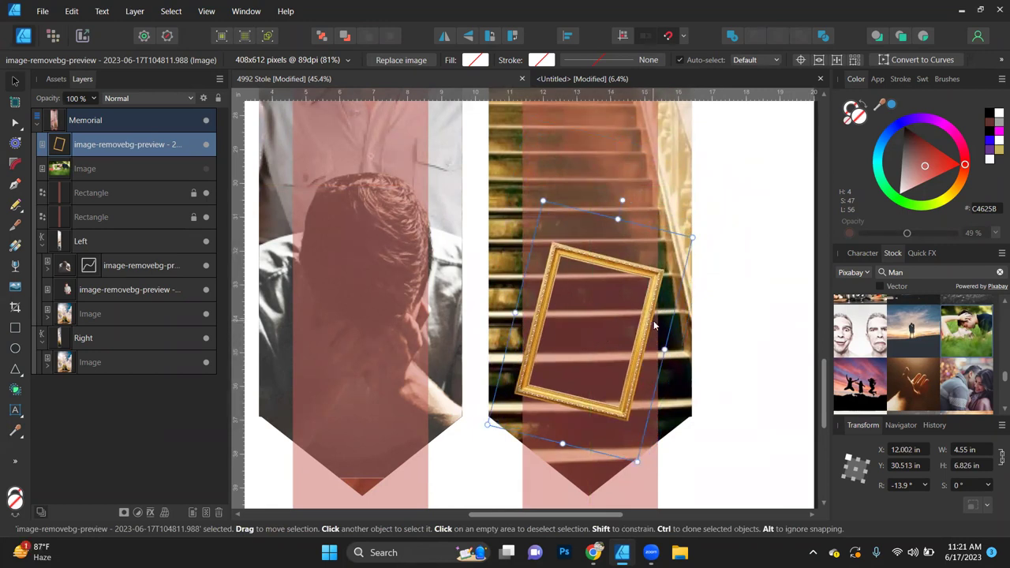
key(ctrl+z)
key(ctrl+z)
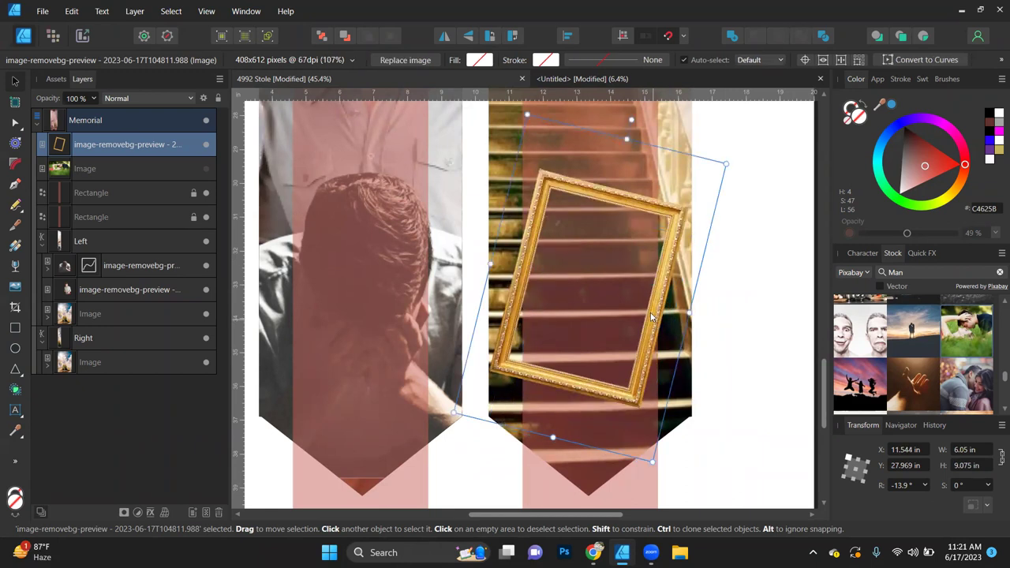
- Move the gold frame down the Right panel to about 11.54 in horizontally and 28.75 in vertically
key(Down)
key(Down)
key(Down)
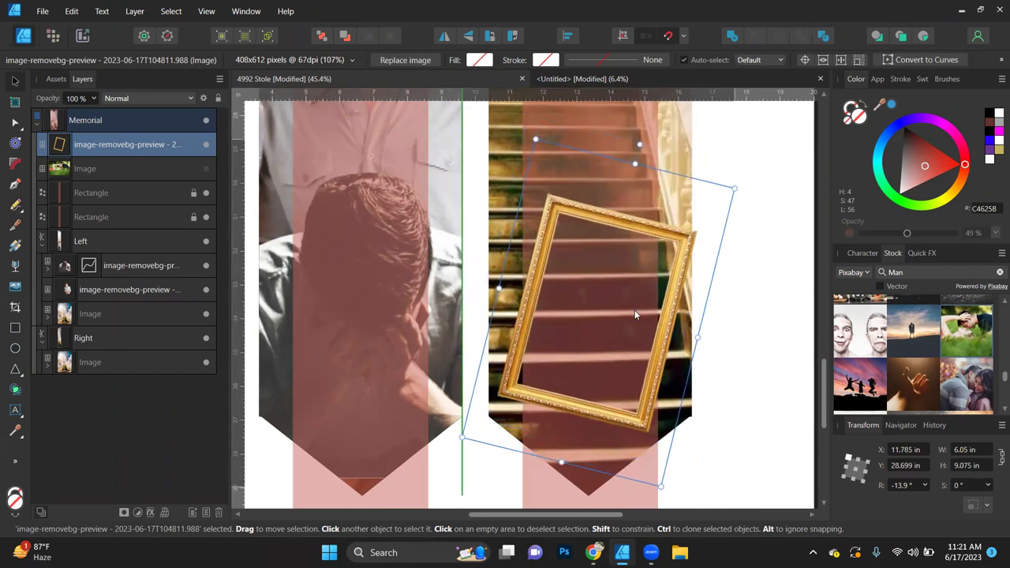
drag(629, 308, 622, 302)
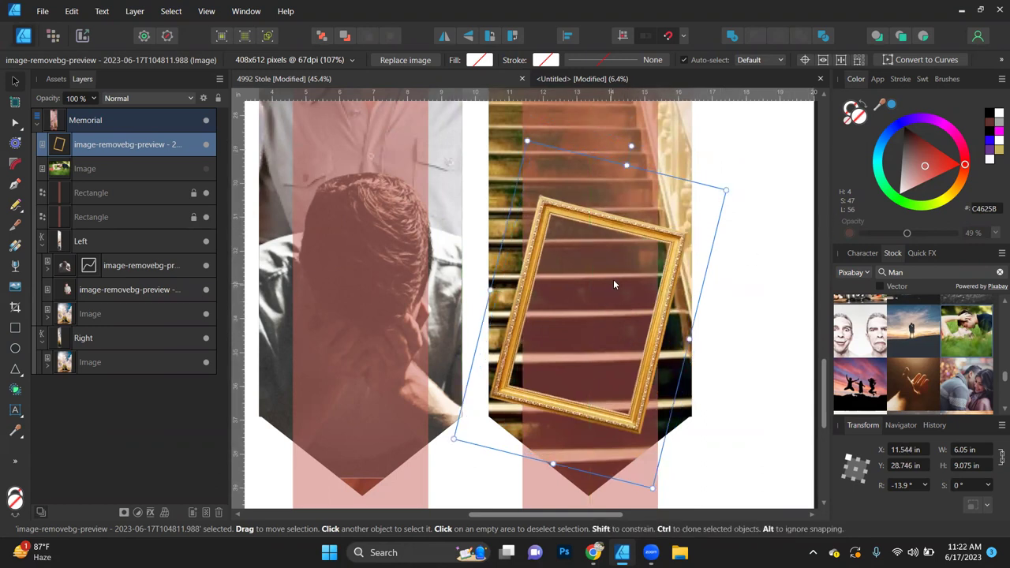
scroll(727, 277, down, 2)
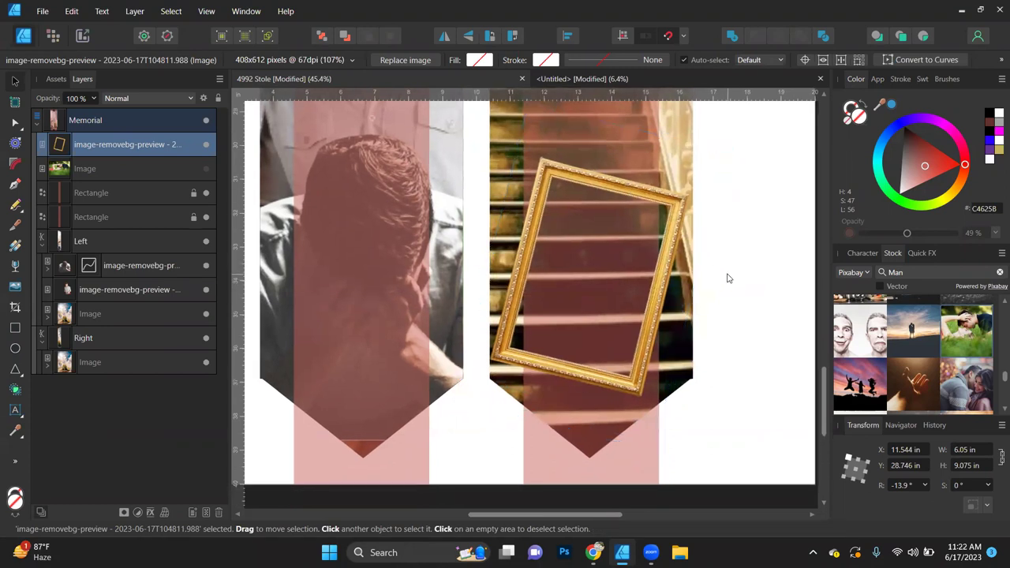
- Move the hidden couple photo down behind the gold frame, to about 27.7 in vertically, and show it again
scroll(727, 277, down, 3)
click(527, 168)
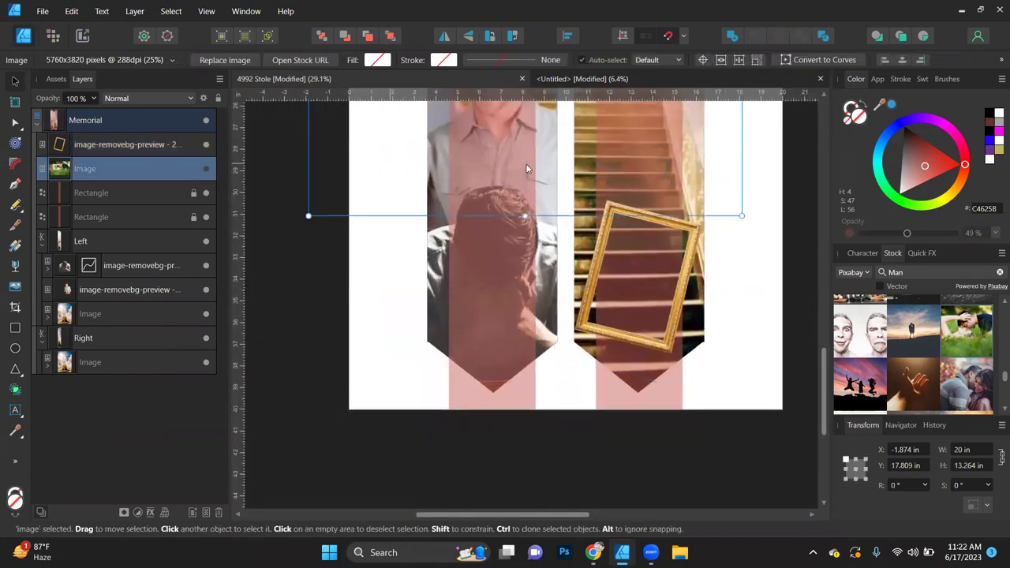
drag(564, 185, 626, 399)
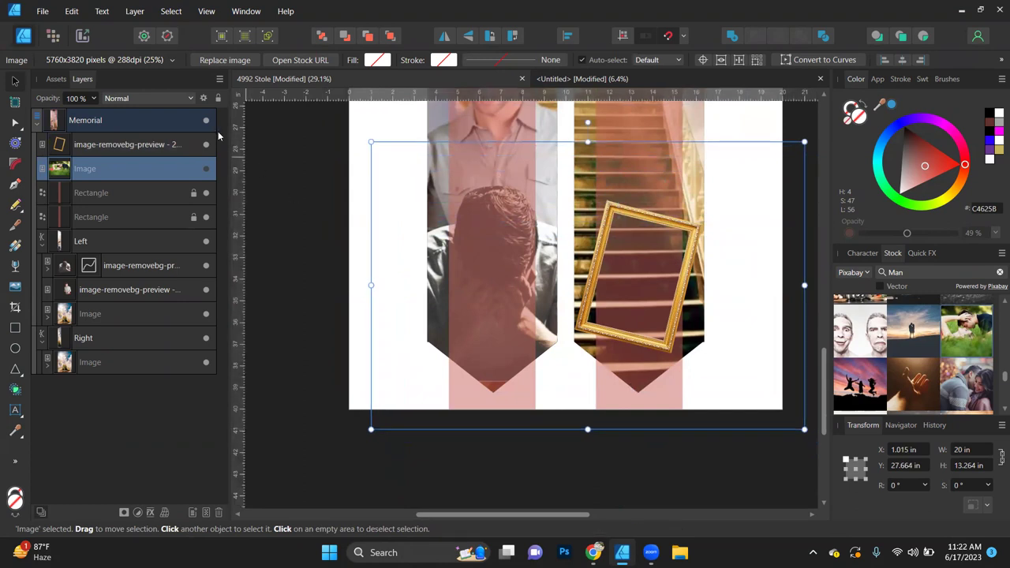
click(206, 168)
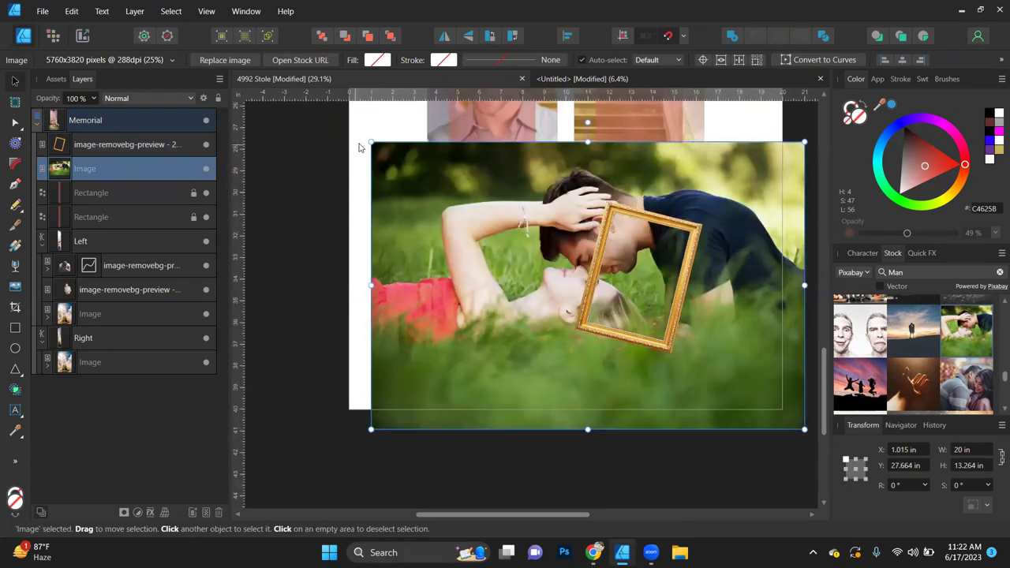
- Shrink the couple photo to about 11 in wide, tilt it to about -21.7° and position the couple's faces inside the gold frame
drag(370, 142, 513, 236)
drag(744, 355, 724, 318)
drag(640, 179, 680, 196)
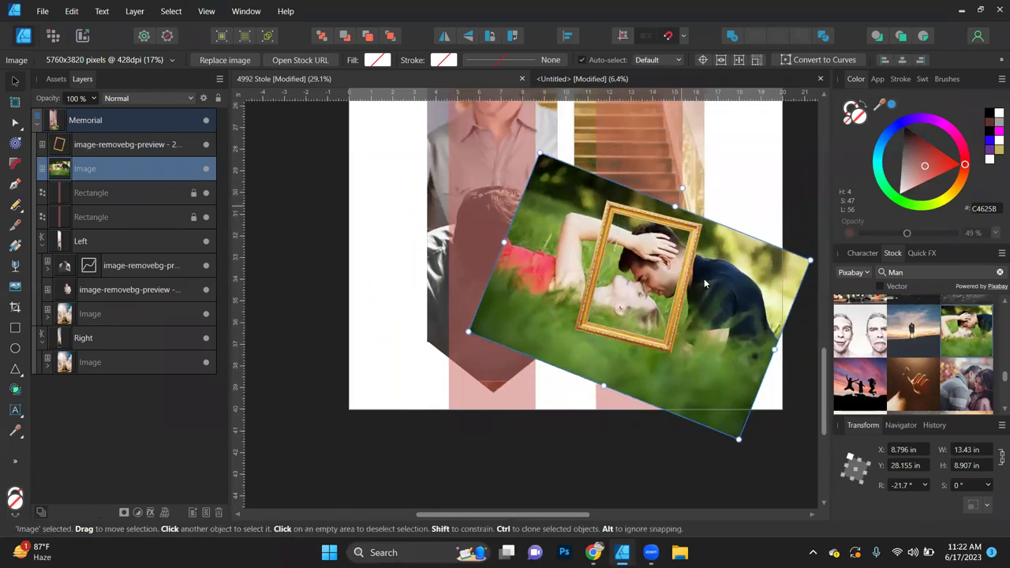
drag(738, 439, 709, 390)
scroll(661, 305, up, 4)
drag(768, 275, 777, 303)
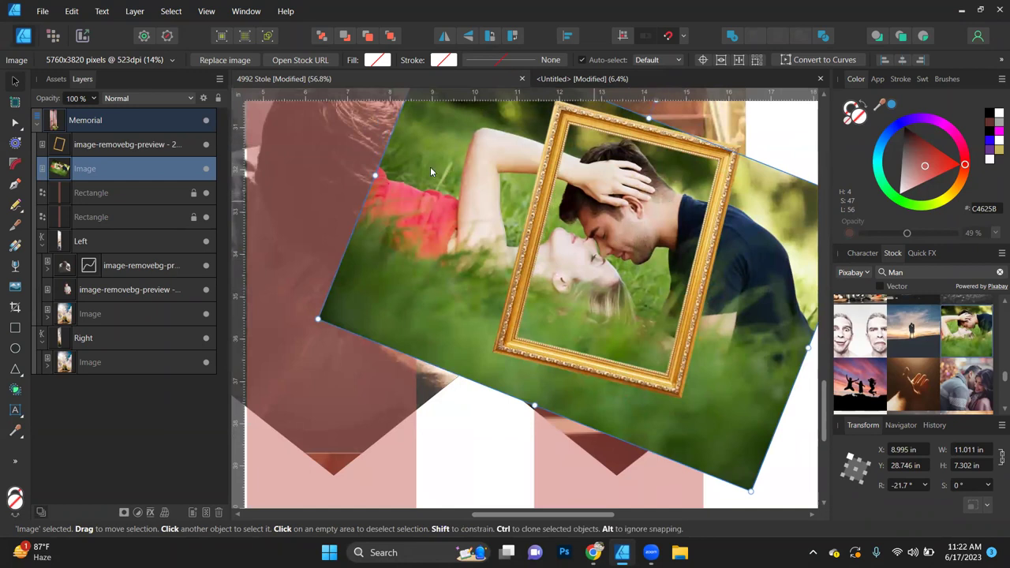
drag(85, 148, 84, 148)
click(448, 462)
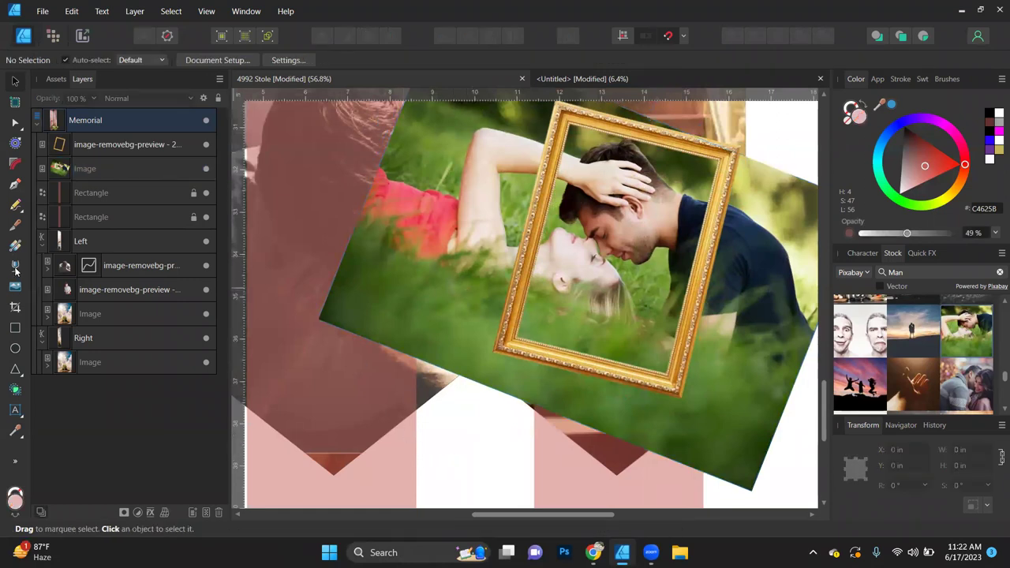
- Draw a rectangle about 2.76 by 5.37 in over the gold frame's opening and fill it with red FF1100 at 100% opacity
click(15, 328)
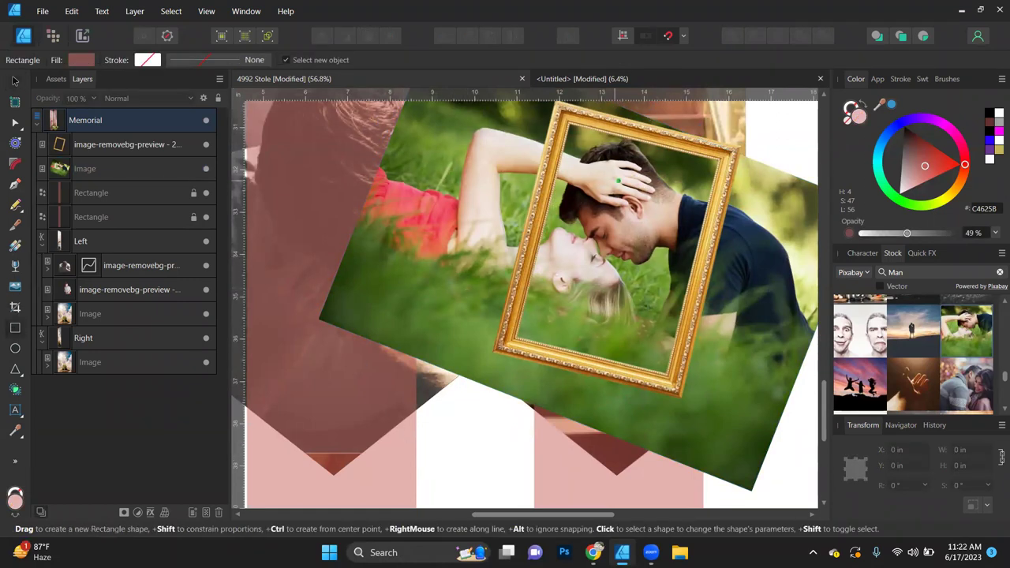
drag(570, 120, 687, 345)
click(961, 164)
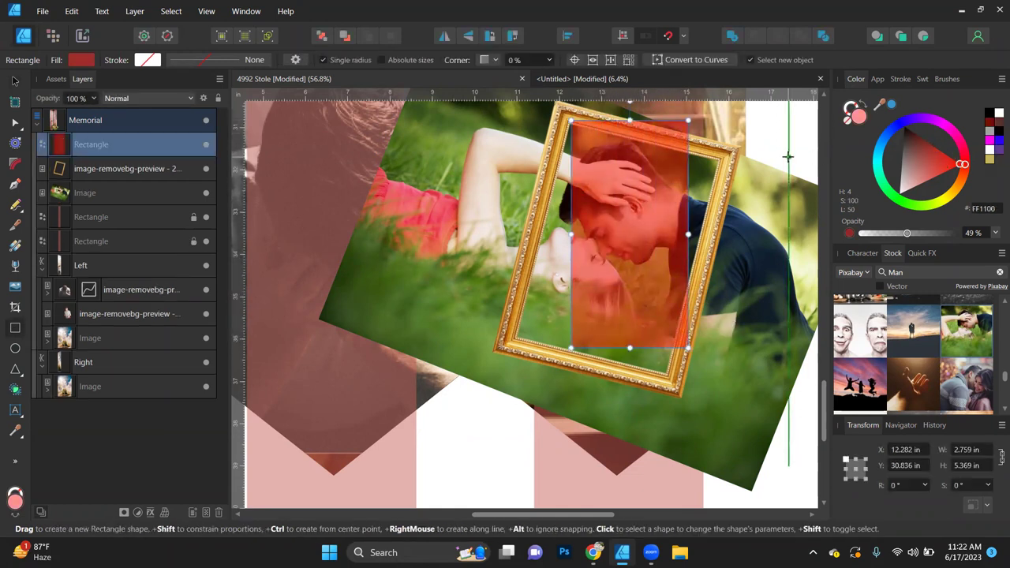
drag(907, 234, 956, 234)
- Match the red rectangle to the gold frame's tilt with a -14° rotation and align its upper corner with the frame's inner corner
click(15, 80)
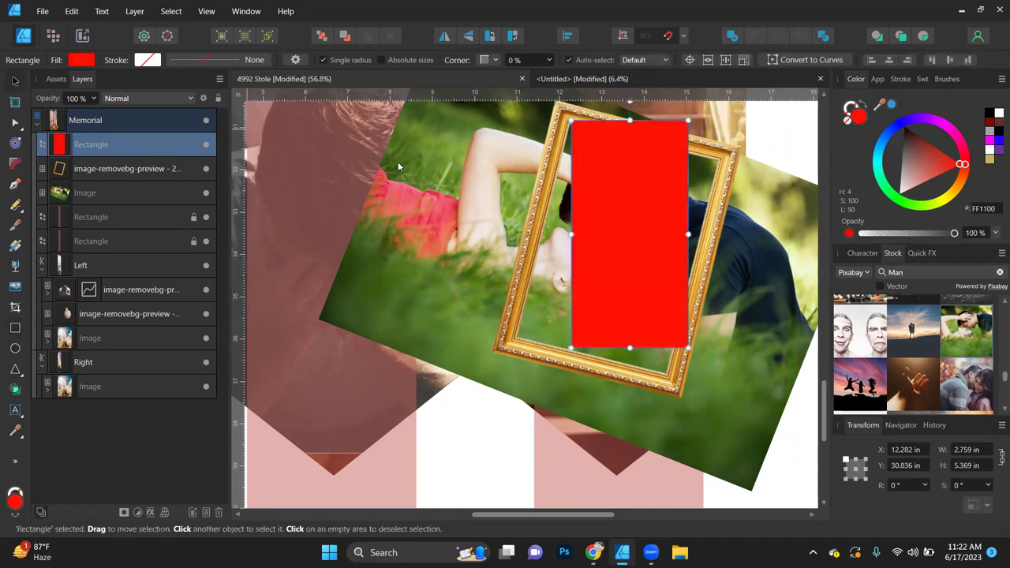
drag(625, 223, 614, 239)
click(719, 163)
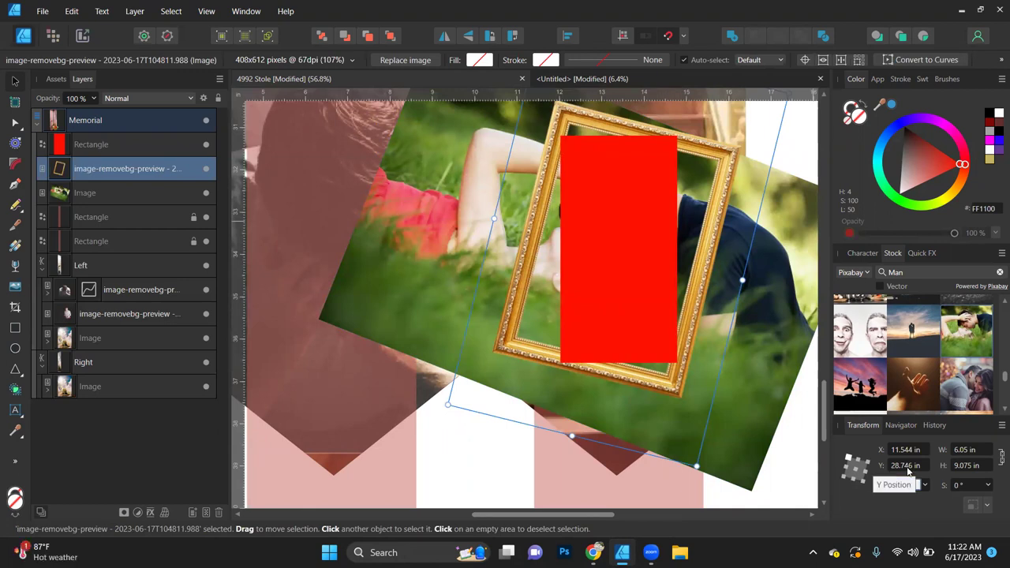
click(607, 273)
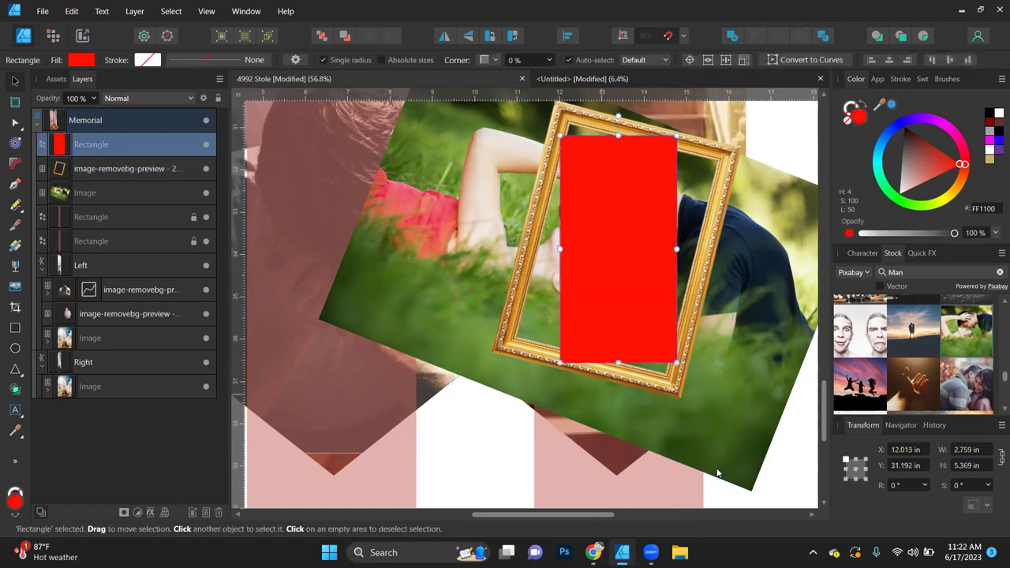
click(902, 485)
text(-14)
key(Return)
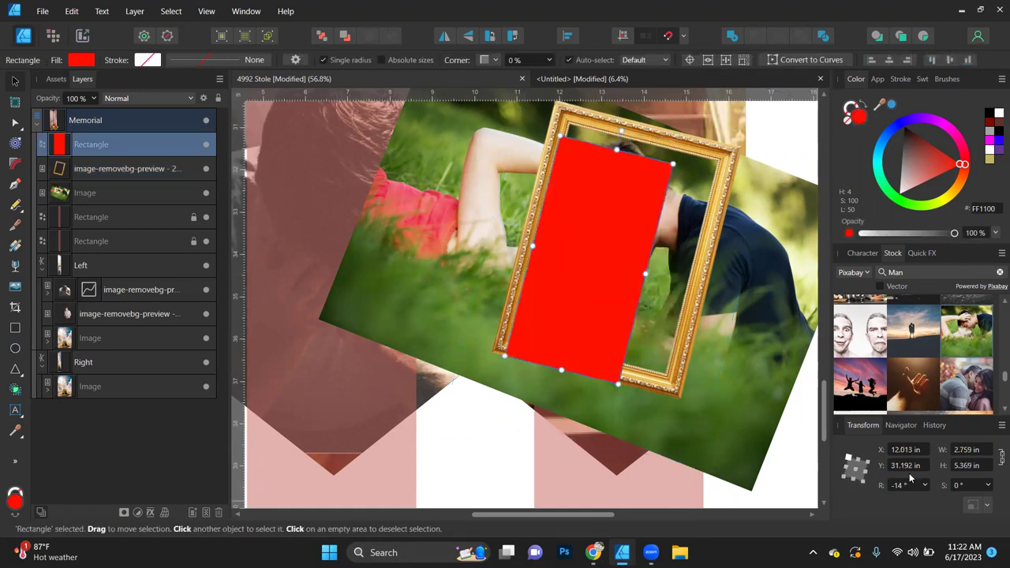
drag(557, 286, 562, 279)
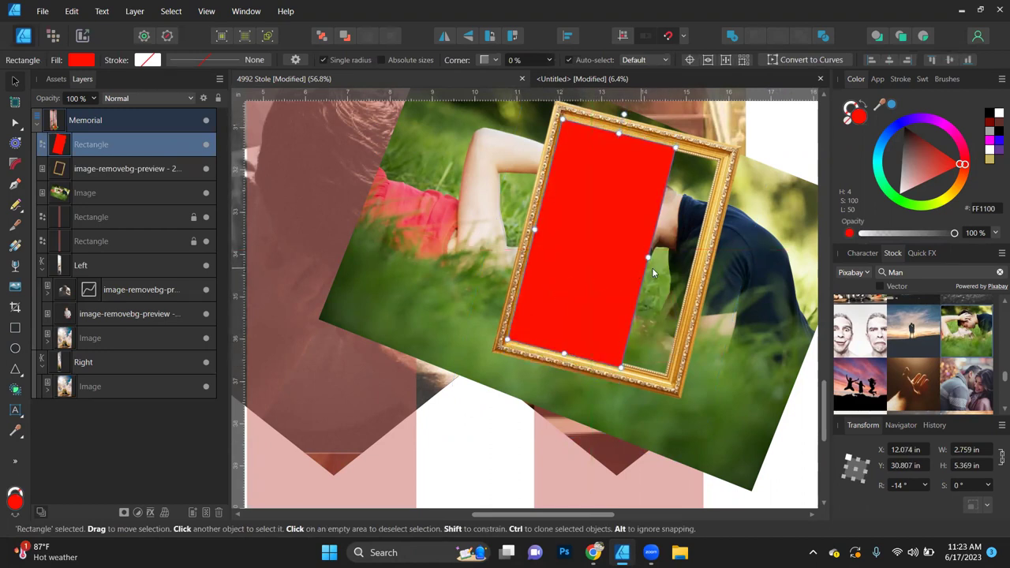
- Stretch the red rectangle to about 4.12 by 5.50 in so it fills the gold frame's whole opening
drag(647, 257, 702, 268)
drag(534, 229, 532, 216)
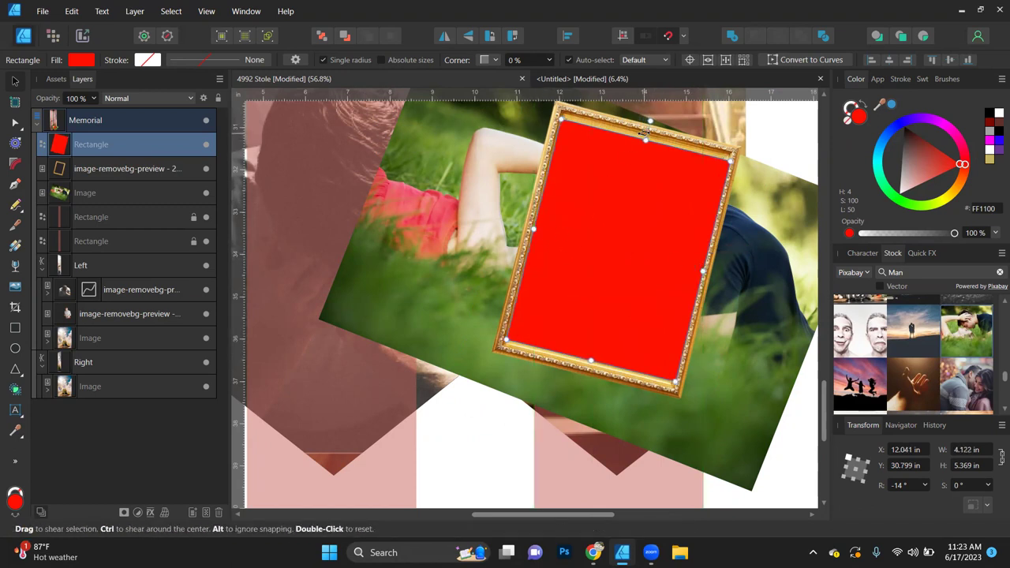
drag(647, 136, 648, 126)
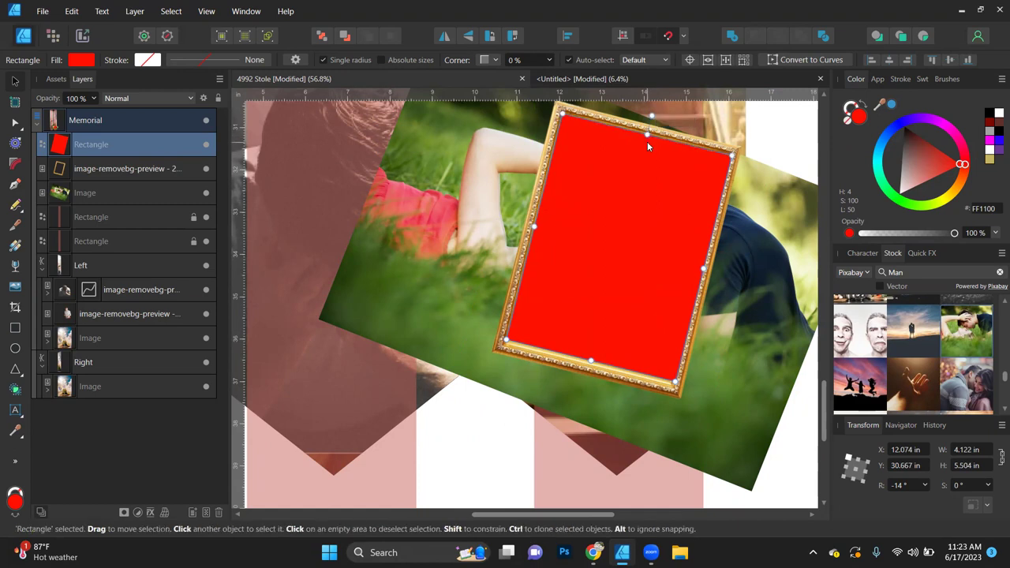
- Move the red rectangle one level down in the layer order, directly beneath the gold frame
double_click(84, 149)
click(57, 149)
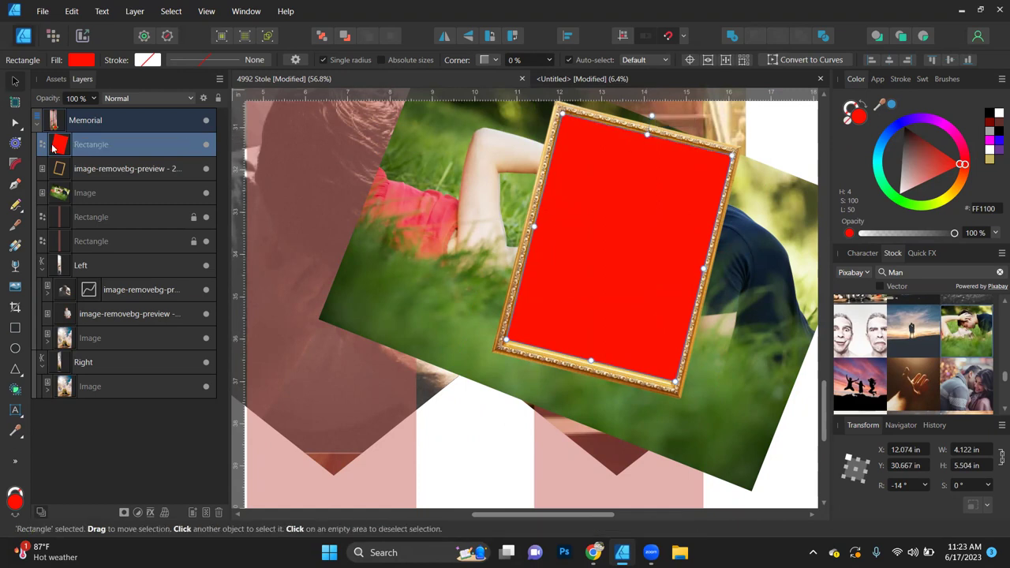
mouse_move(57, 149)
mouse_down()
mouse_move(49, 181)
mouse_move(53, 155)
mouse_up()
click(346, 39)
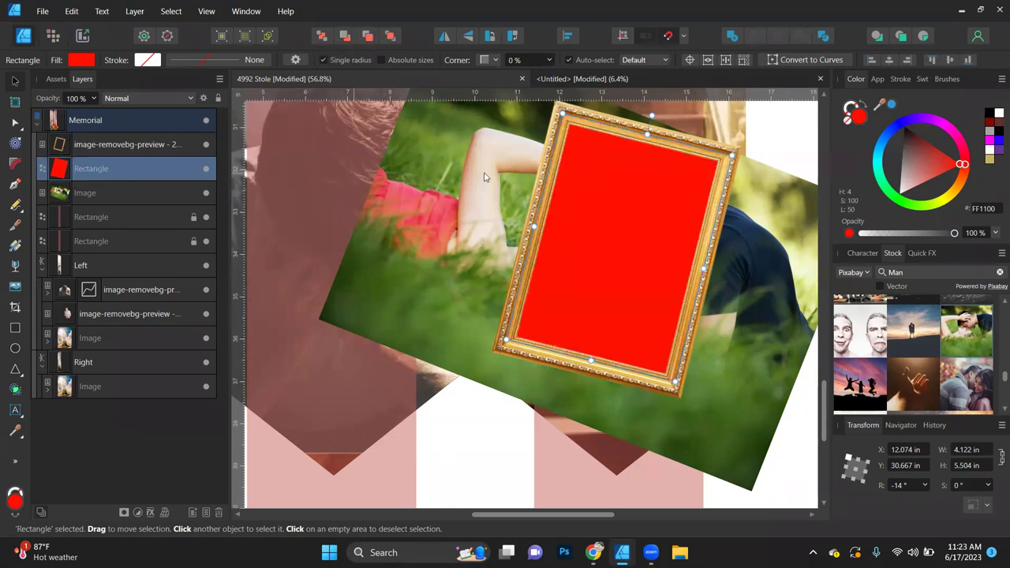
- Clip the couple photo inside the red rectangle
click(781, 247)
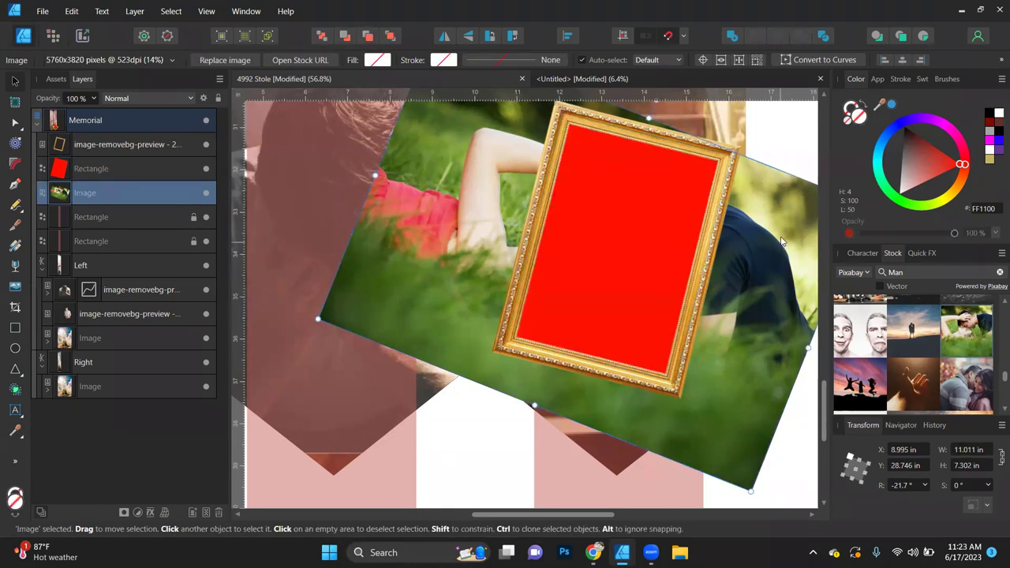
drag(89, 196, 86, 171)
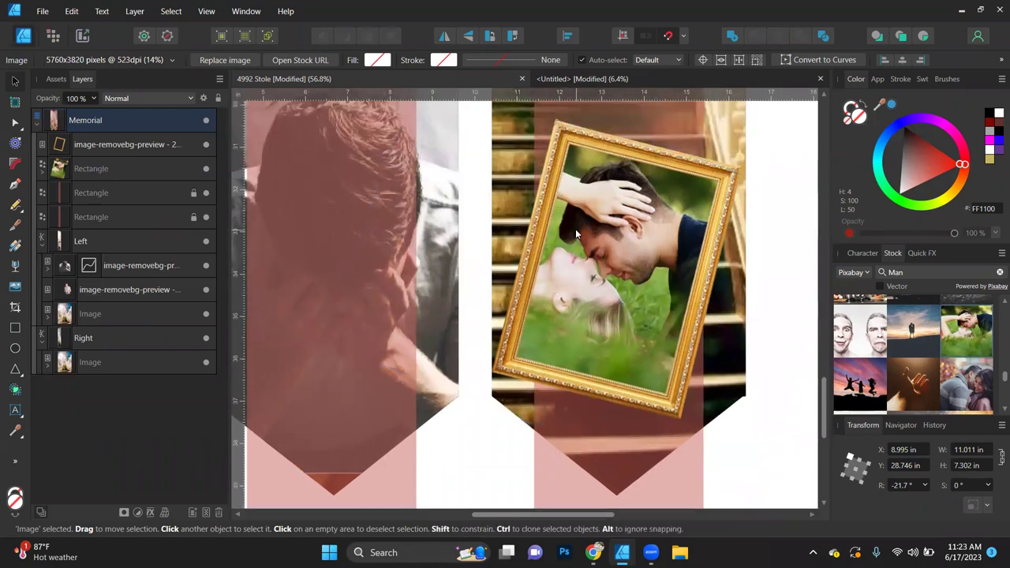
scroll(575, 229, down, 1)
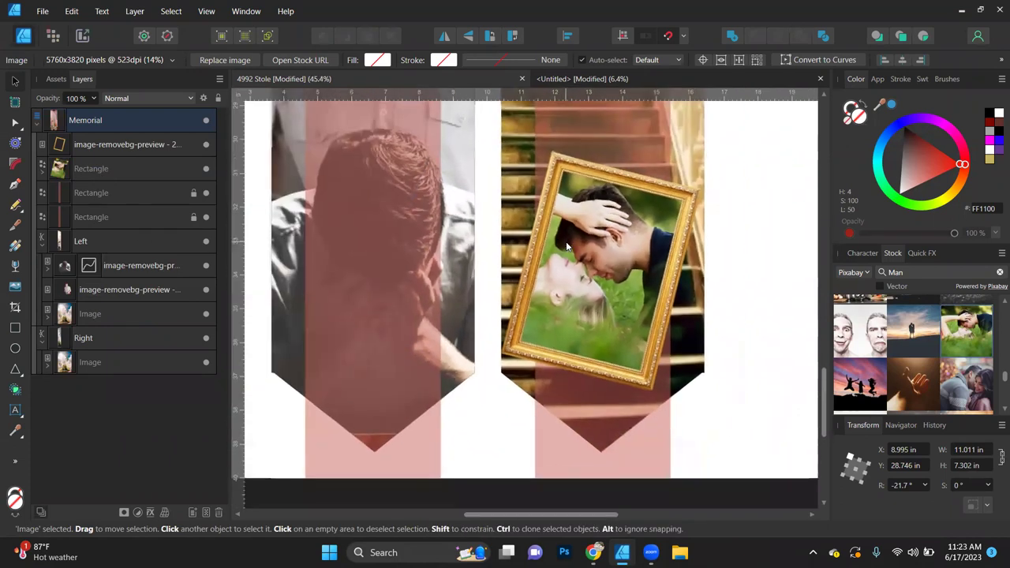
- Shrink the clipped couple photo to about 9.05 by 6 in and reposition it so both faces sit within the frame
click(42, 171)
click(107, 193)
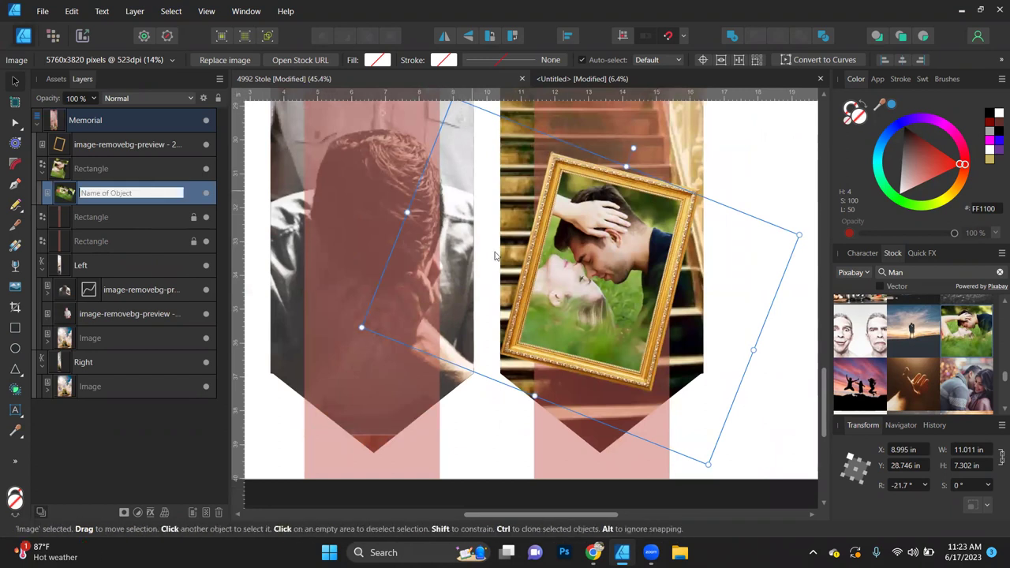
click(362, 327)
drag(362, 327, 408, 317)
drag(717, 440, 697, 416)
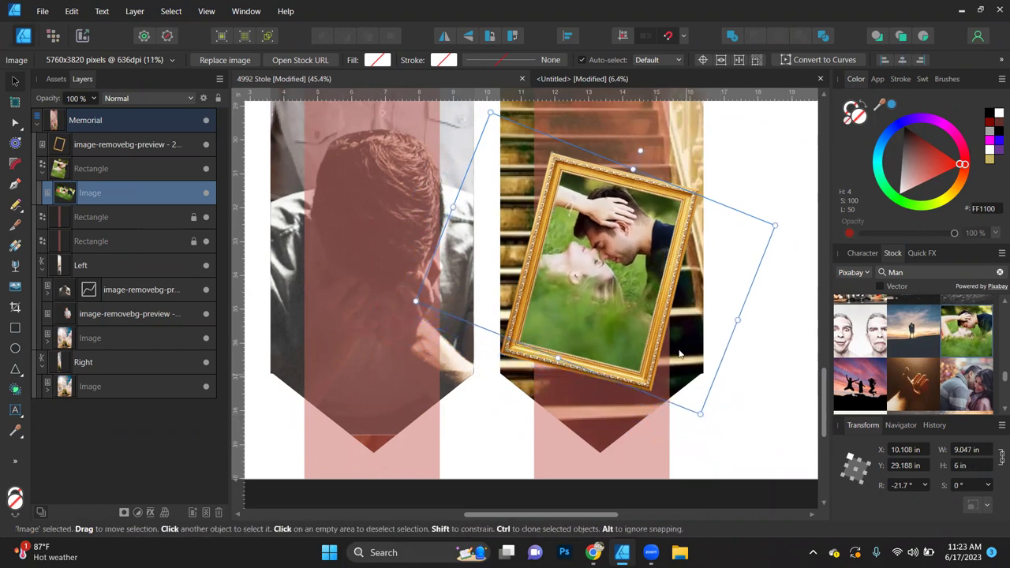
drag(677, 333, 674, 341)
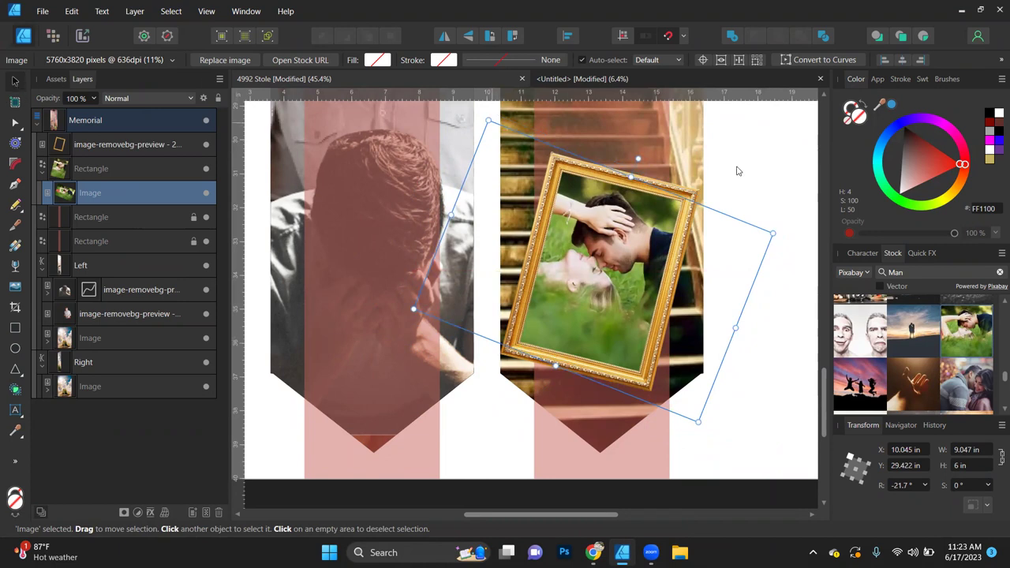
click(777, 193)
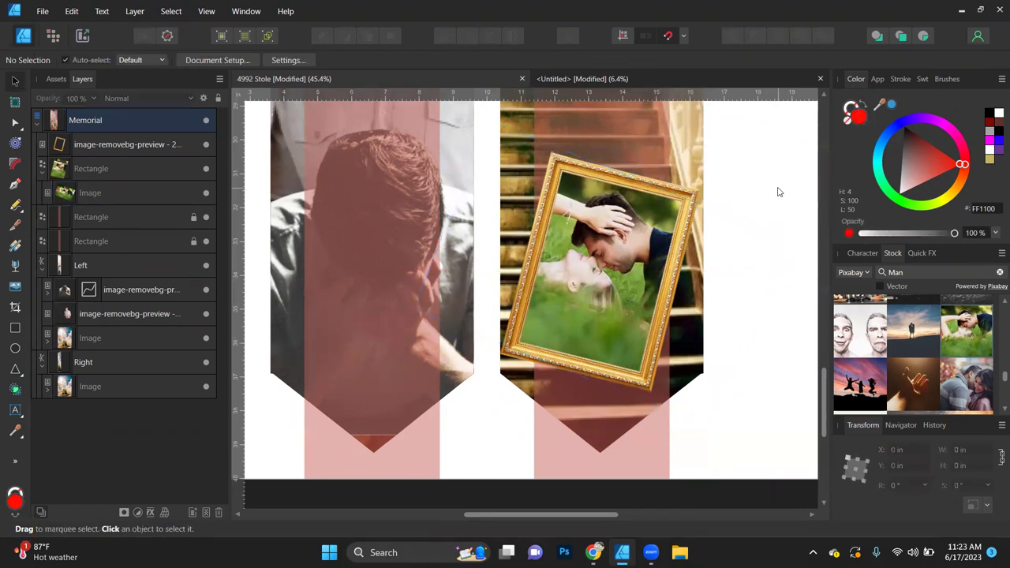
- Group the gold frame with the rectangle holding the couple photo
click(41, 174)
click(98, 171)
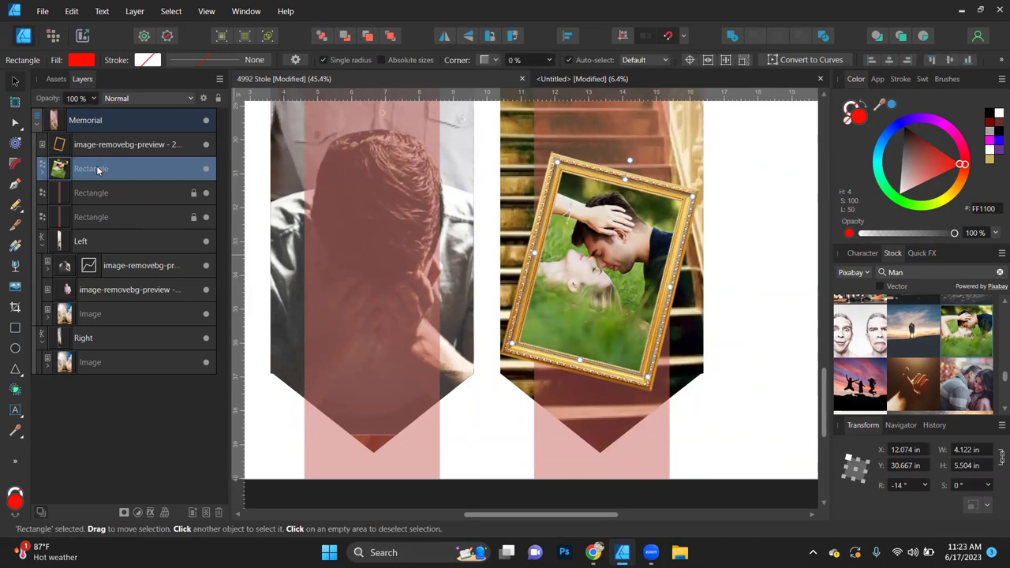
ctrl+click(114, 145)
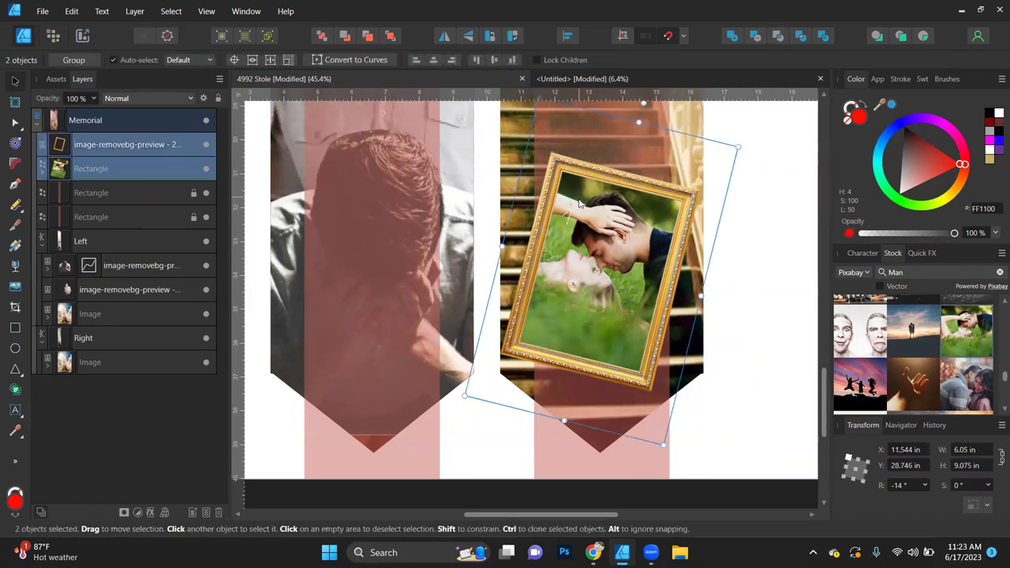
right_click(626, 254)
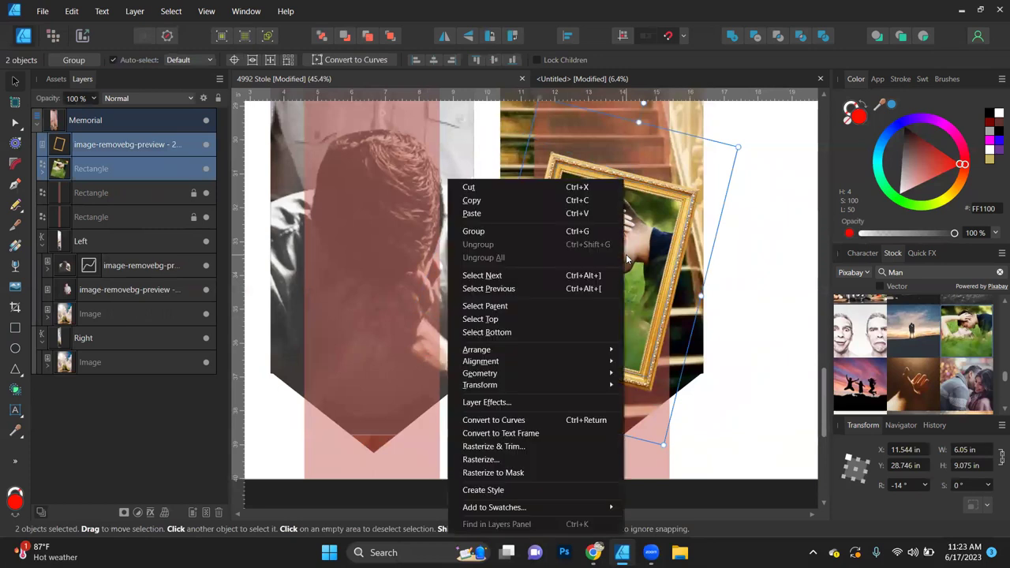
click(512, 231)
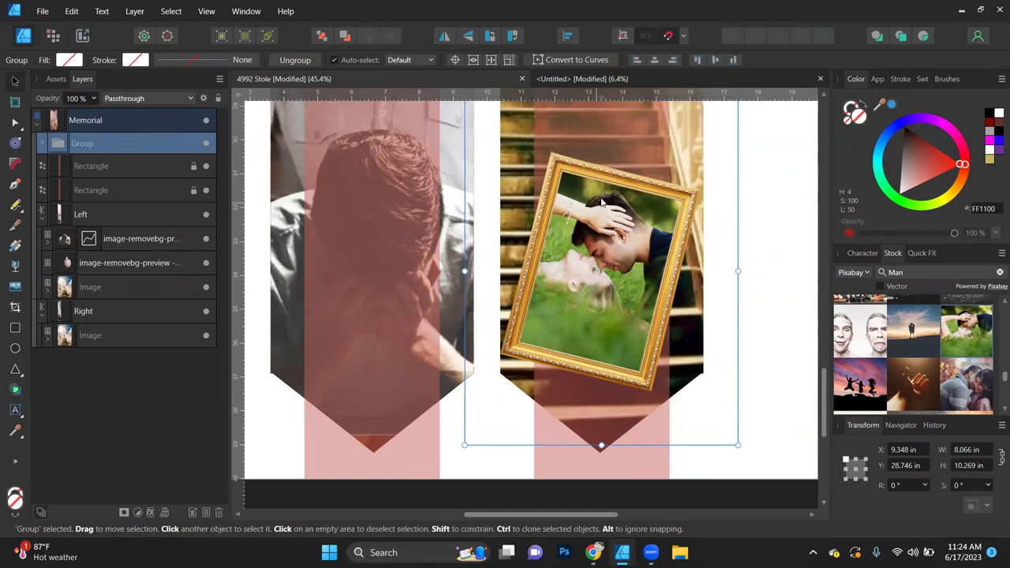
click(761, 248)
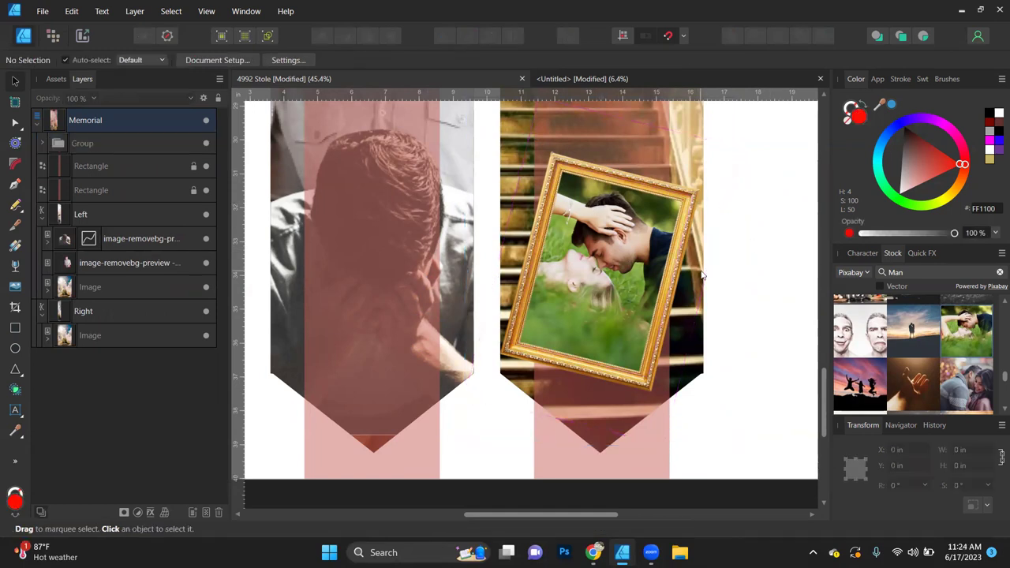
- Add the honoree's first name in capitals as gold Houston Signature art text above the Left layer and enlarge it to about 11.69 by 4.35 in
scroll(588, 267, down, 5)
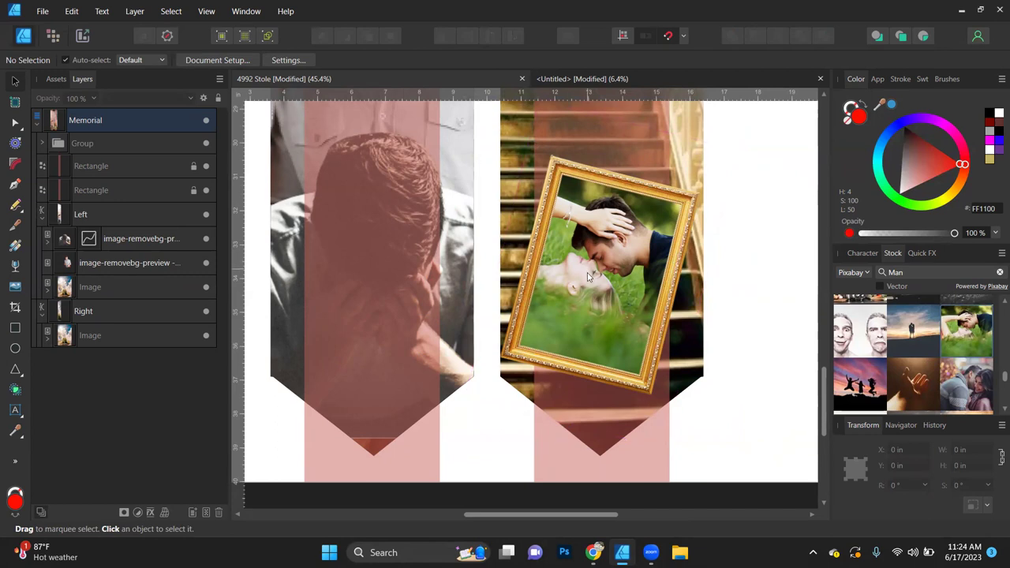
scroll(584, 307, up, 3)
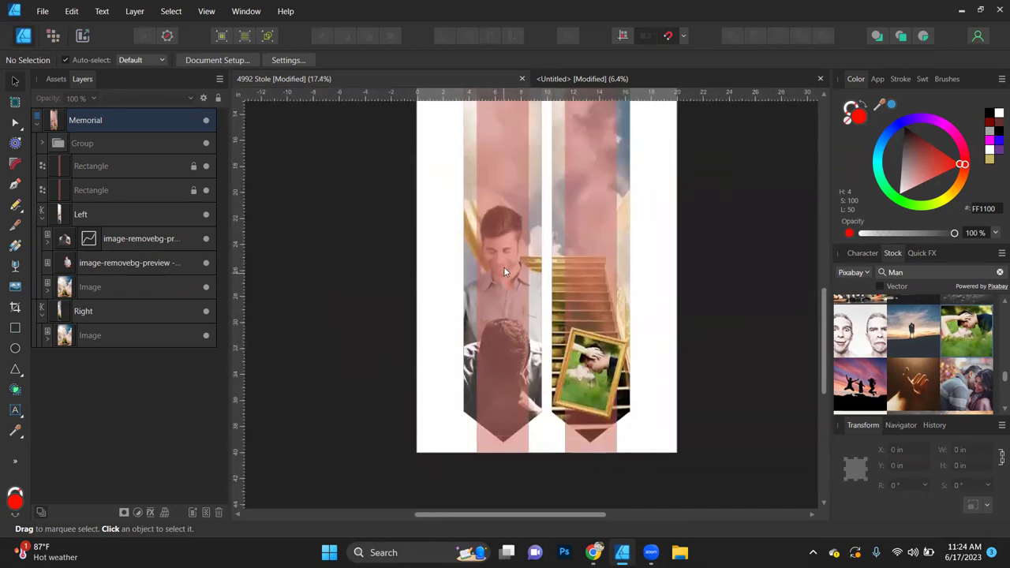
click(496, 257)
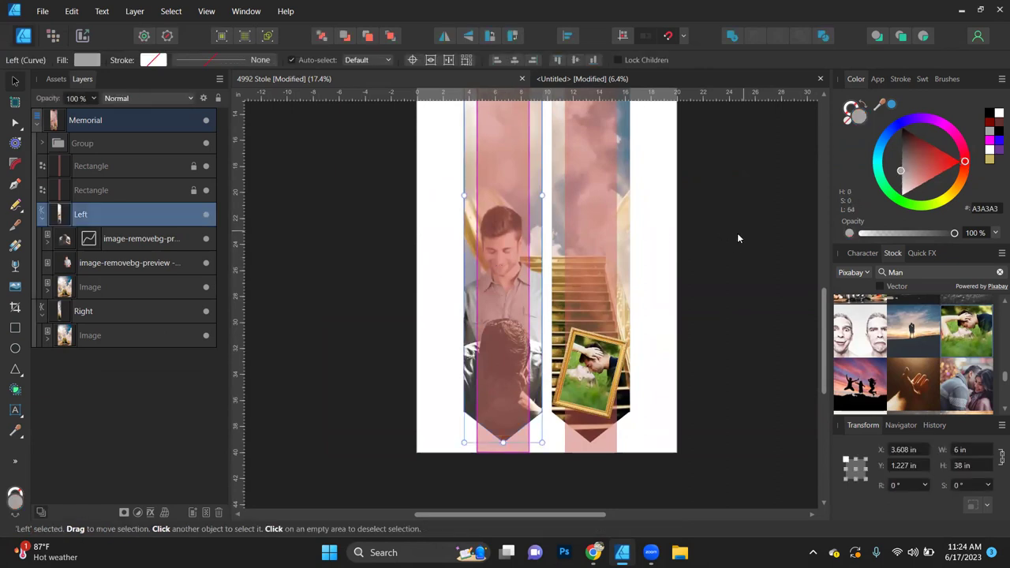
scroll(730, 251, up, 1)
scroll(730, 251, up, 1)
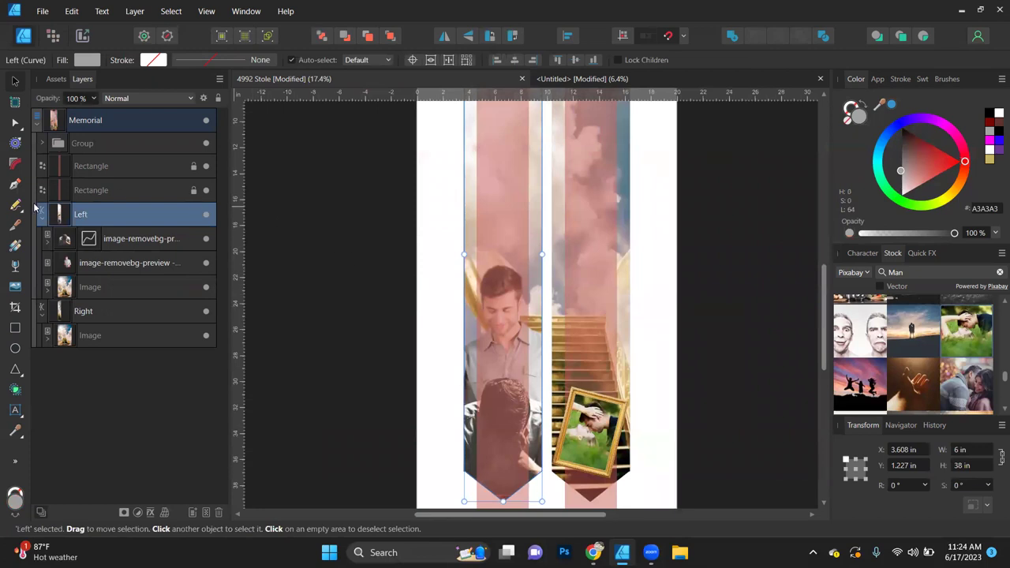
click(15, 411)
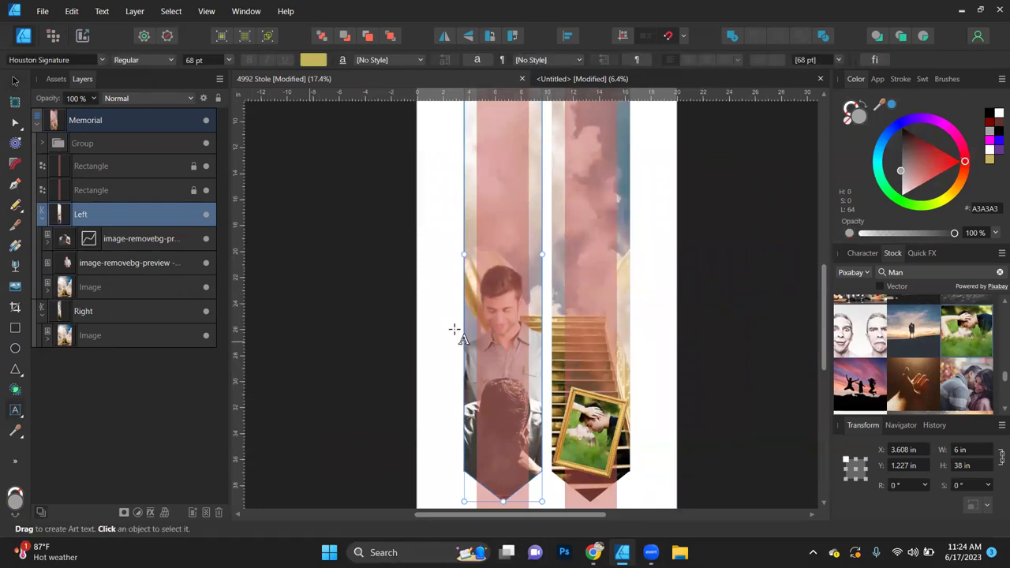
click(710, 252)
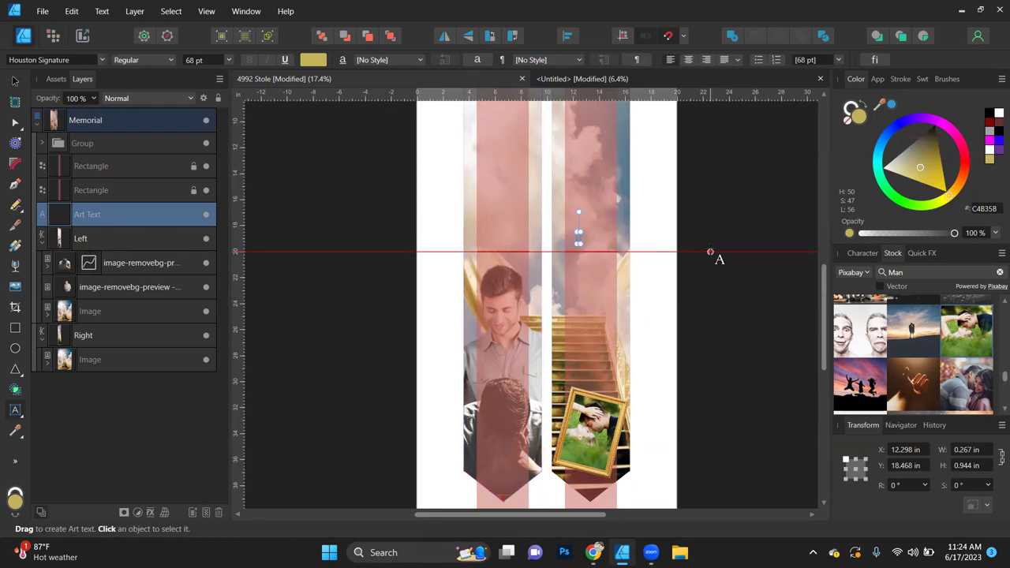
text(MARCUS)
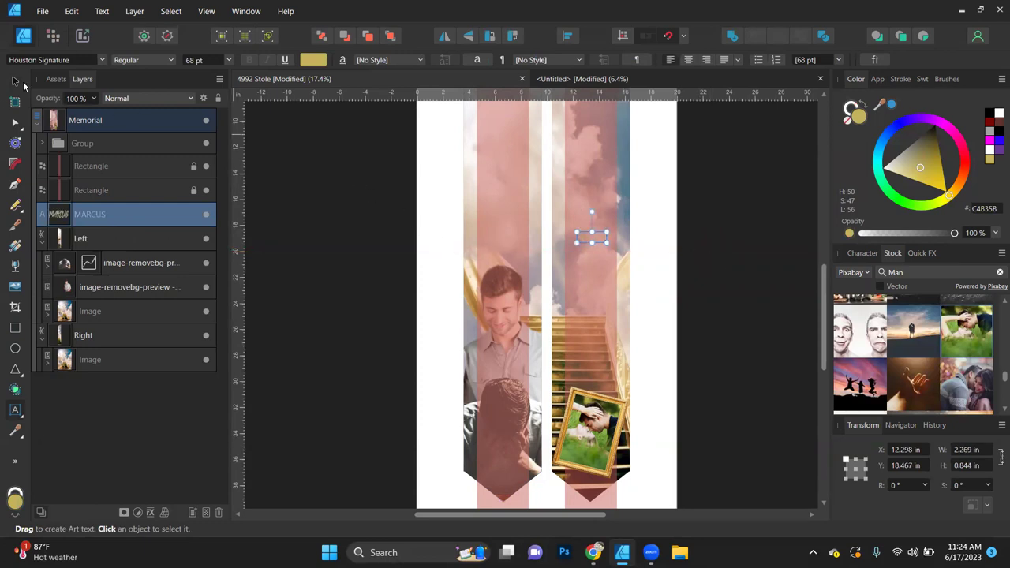
click(15, 81)
drag(604, 242, 634, 291)
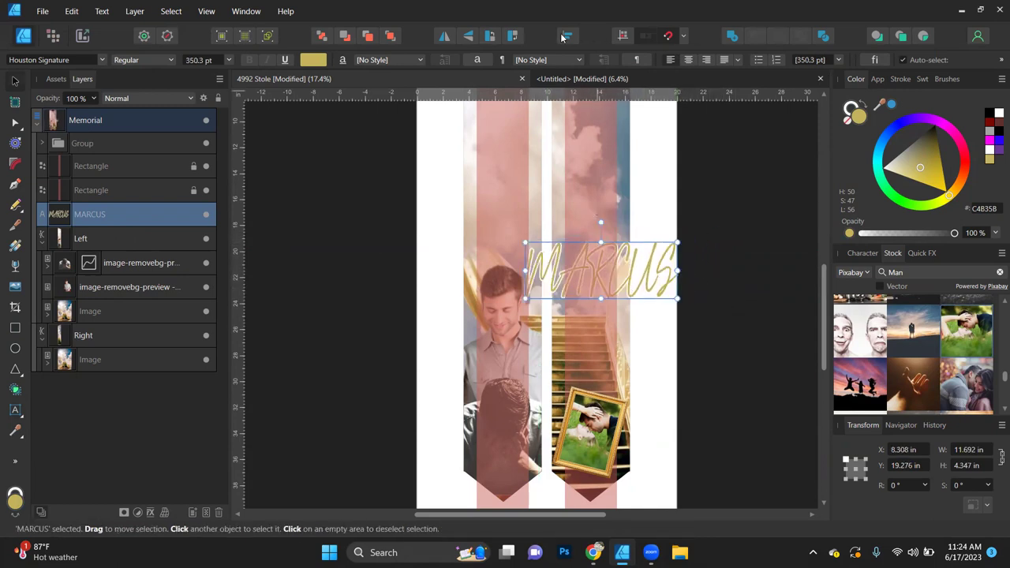
- Try rotating the name text to 90° and to -90°, and undo the rotations
drag(600, 223, 627, 271)
double_click(627, 270)
click(897, 485)
text(90)
key(Return)
click(896, 486)
text(-90)
key(Return)
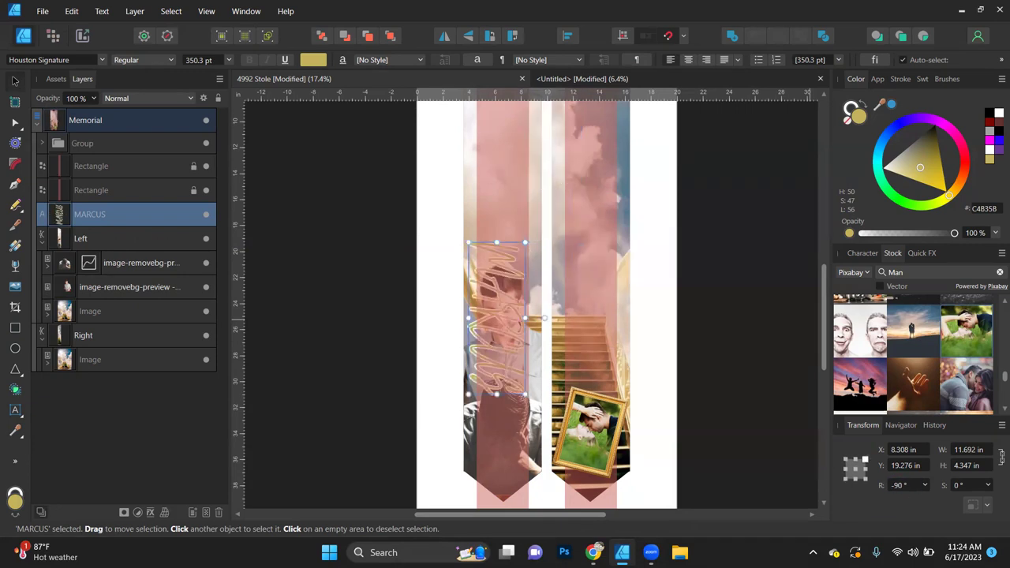
drag(520, 318, 574, 297)
key(ctrl+z)
key(ctrl+z)
key(ctrl+z)
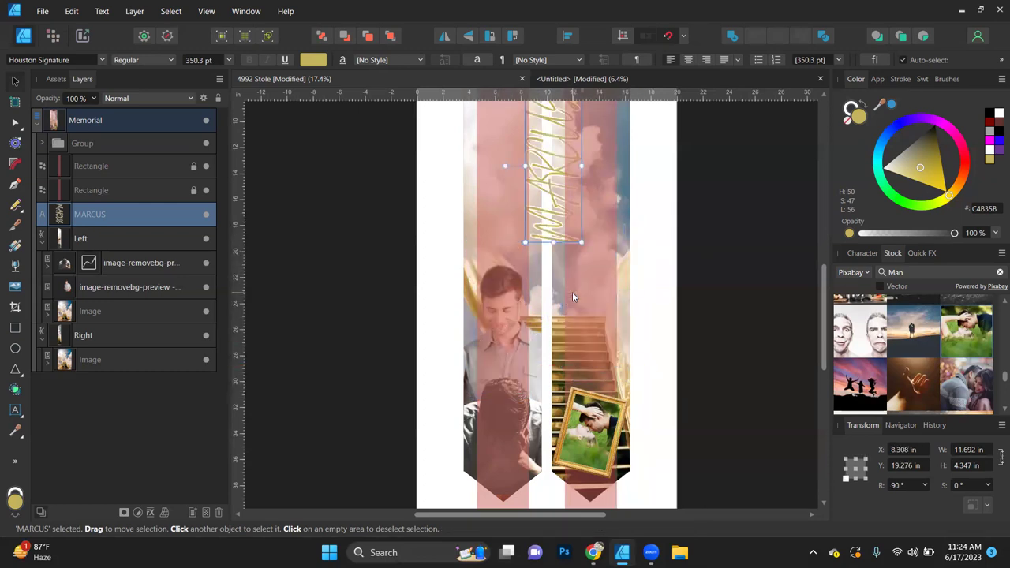
- Place the name text at -90° on the stairway panel above the gold frame and set its font to Haettenschweiler
click(490, 35)
drag(601, 280, 590, 294)
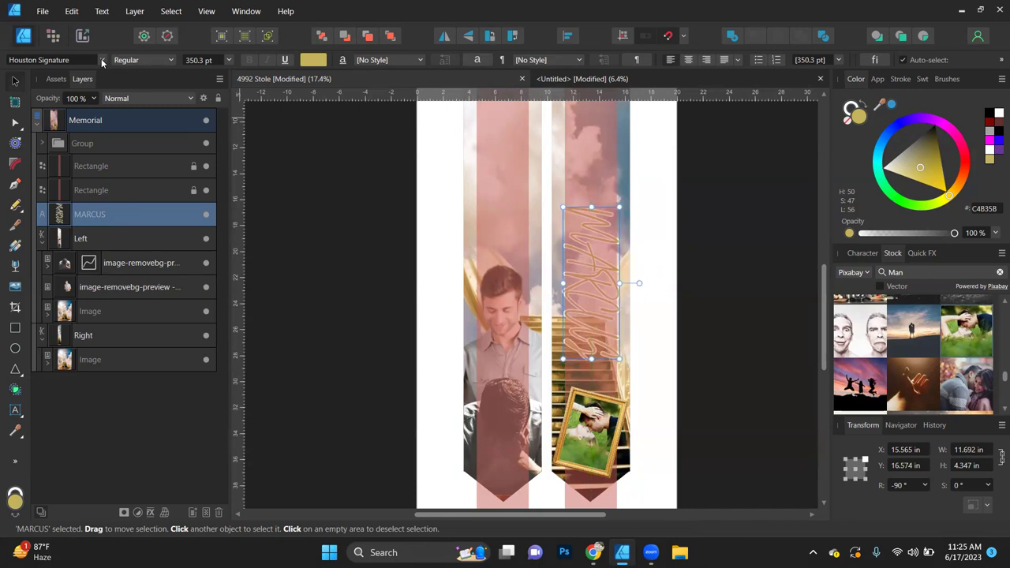
click(101, 60)
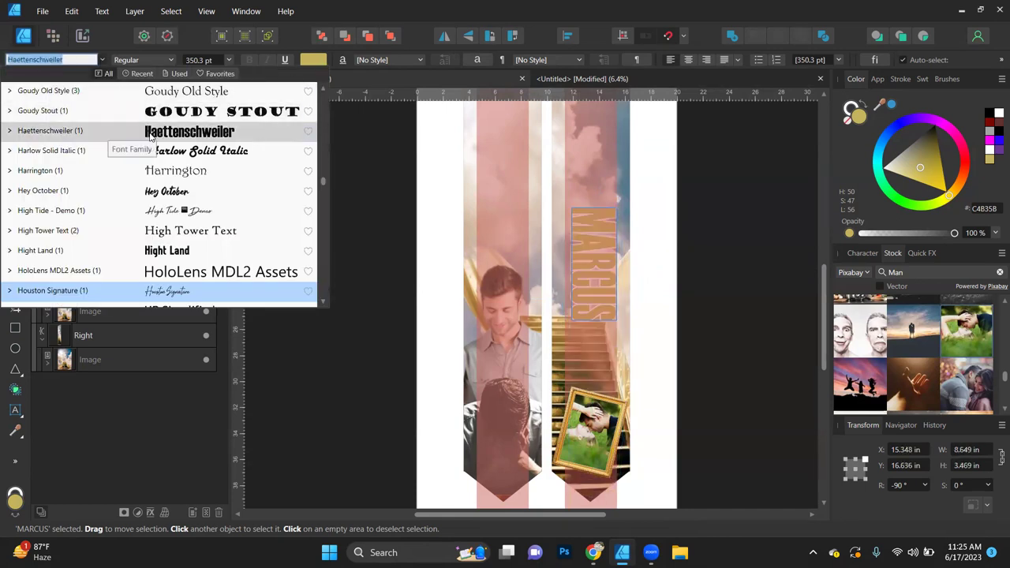
click(110, 131)
scroll(593, 276, up, 3)
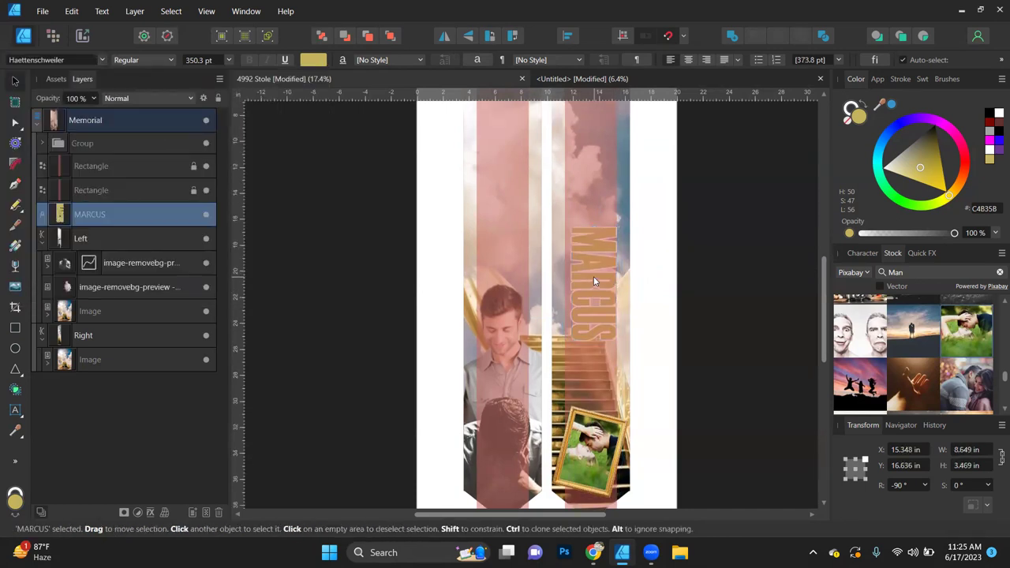
- Stretch the name text to about 14.1 in long and centre it on the stairway panel, ending just above the gold frame
scroll(599, 176, down, 3)
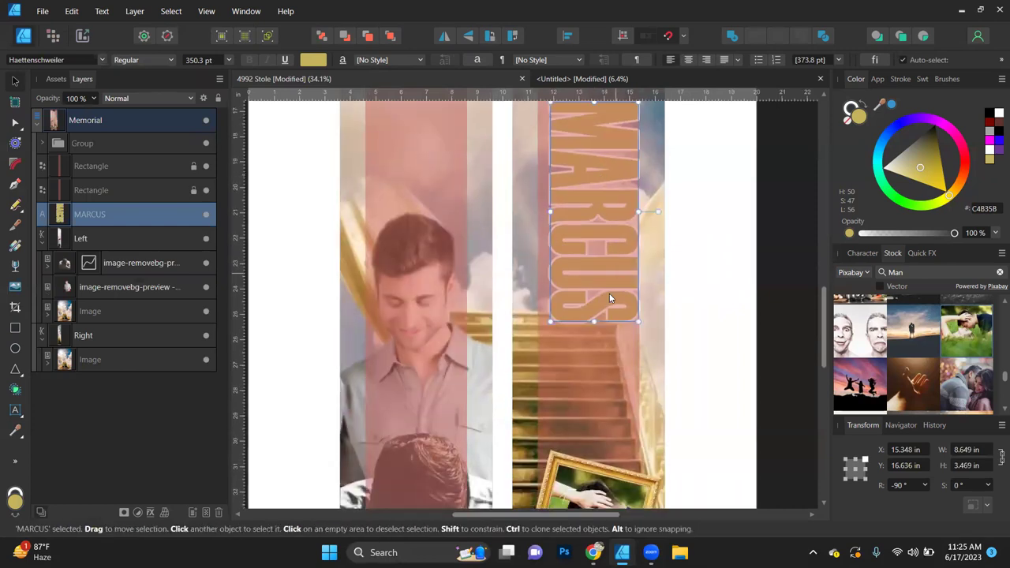
drag(592, 339, 591, 426)
scroll(591, 424, up, 2)
drag(595, 162, 593, 135)
drag(594, 291, 588, 292)
scroll(599, 272, up, 1)
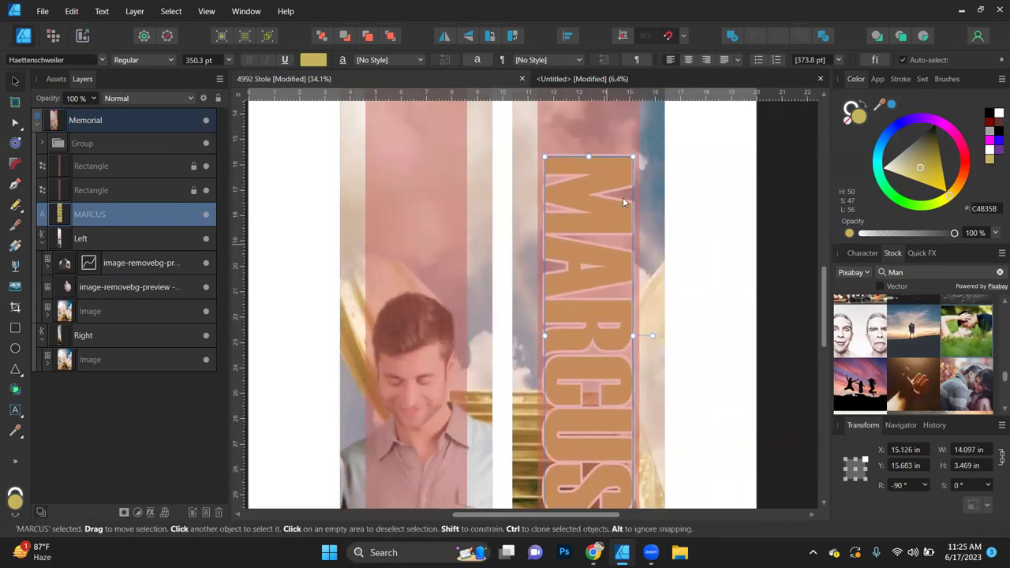
scroll(588, 168, down, 8)
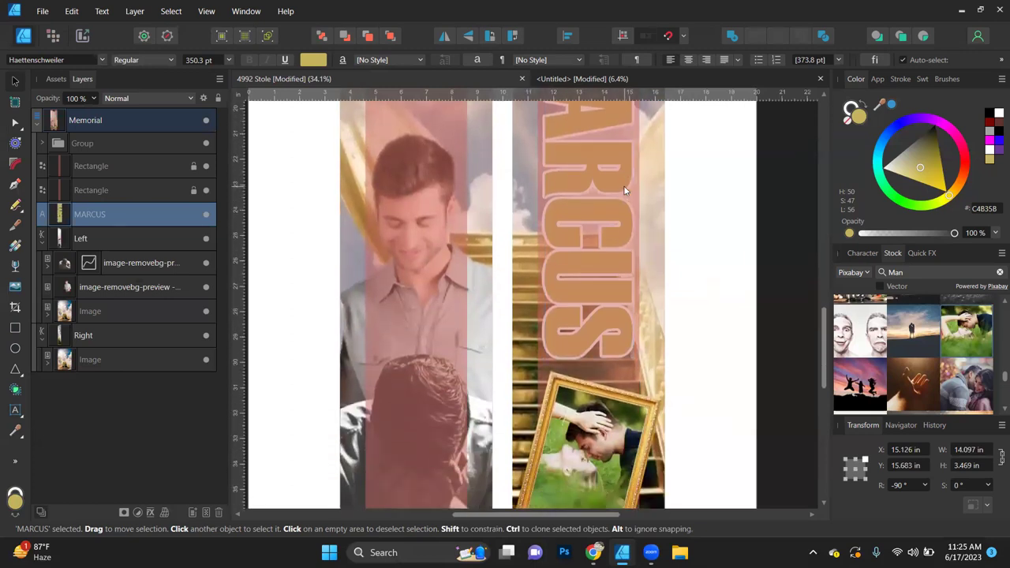
drag(603, 256, 603, 271)
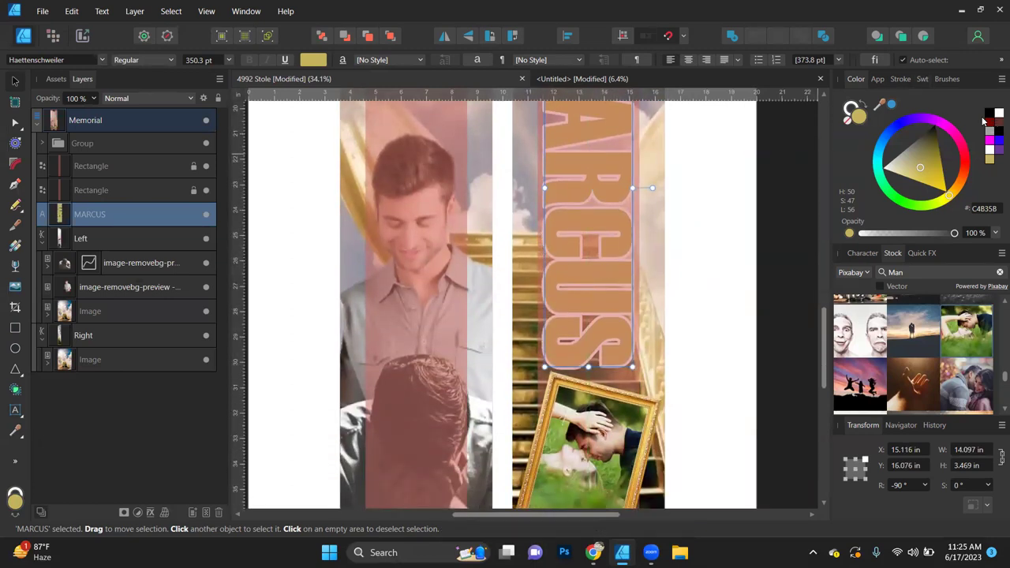
- Recolour the vertical name text dark red (#790800) at 100% opacity
click(988, 123)
key(4)
key(9)
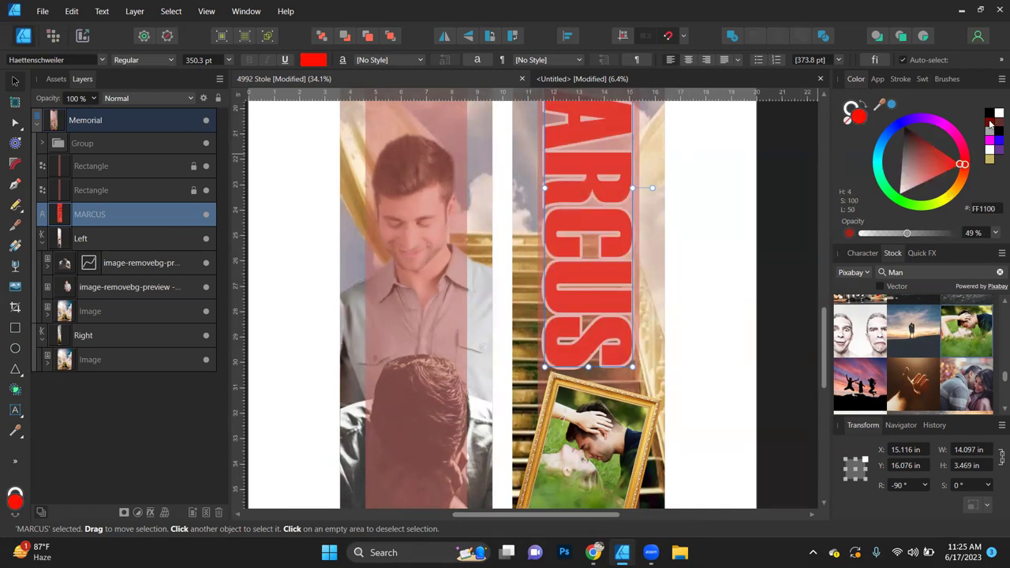
key(0)
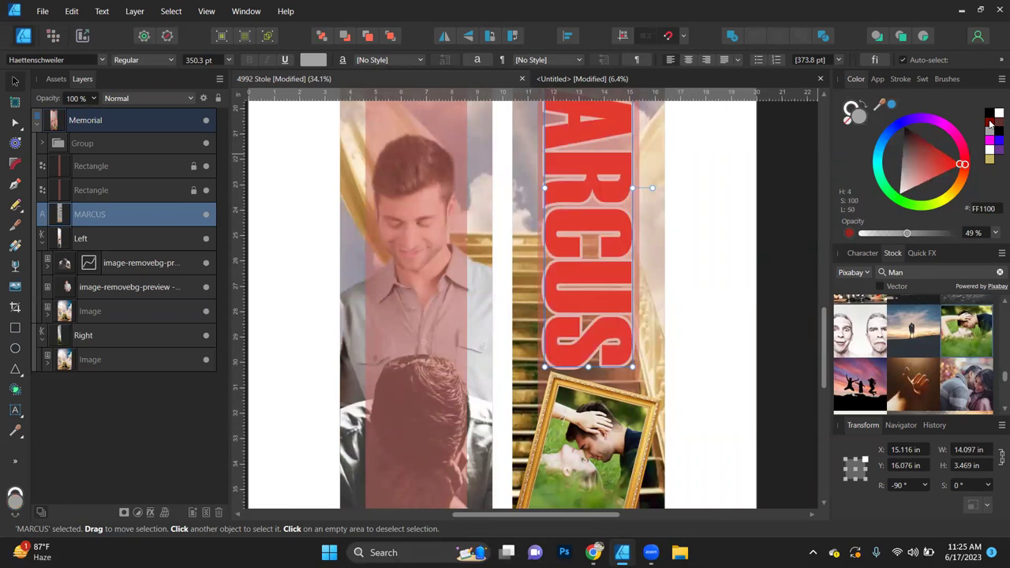
drag(940, 145, 930, 143)
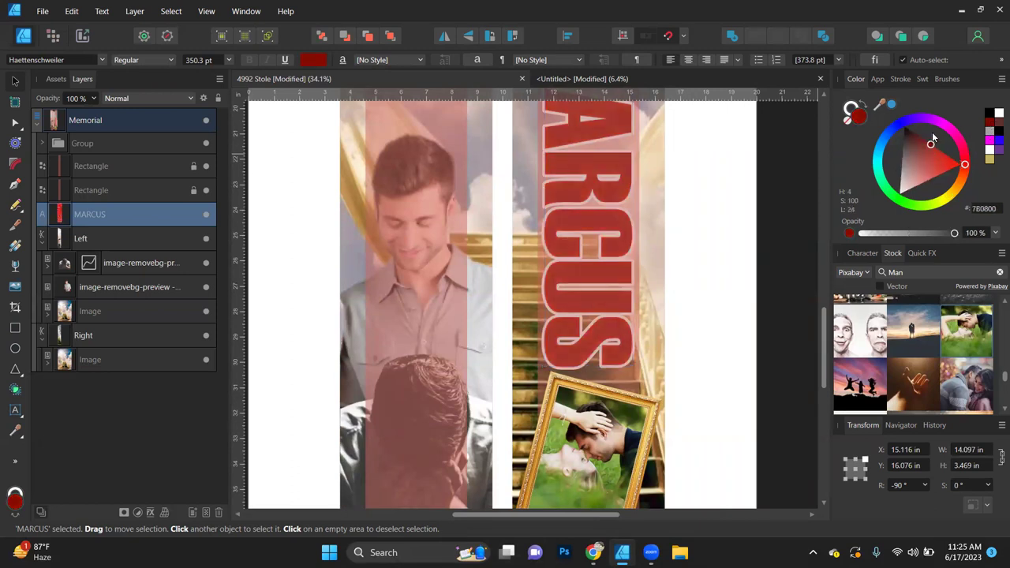
scroll(693, 202, down, 1)
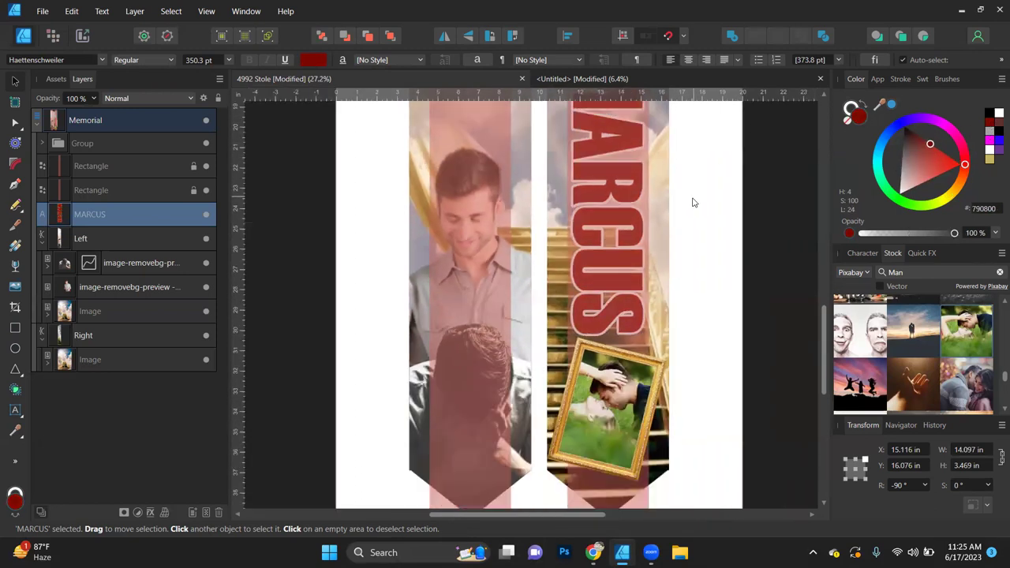
scroll(654, 260, down, 1)
scroll(655, 260, up, 2)
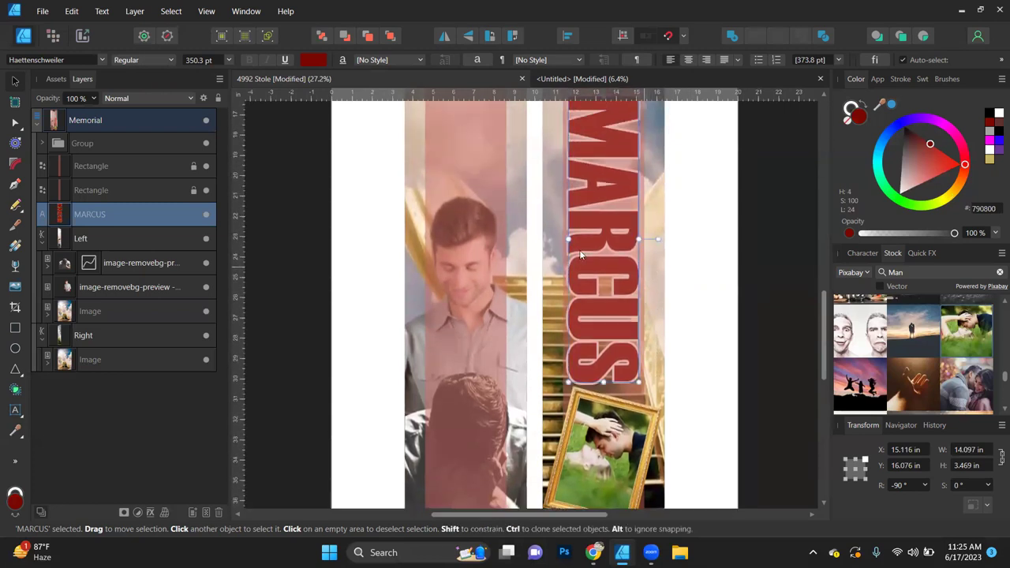
- Duplicate the name text layer in place and select the upper copy
right_click(599, 220)
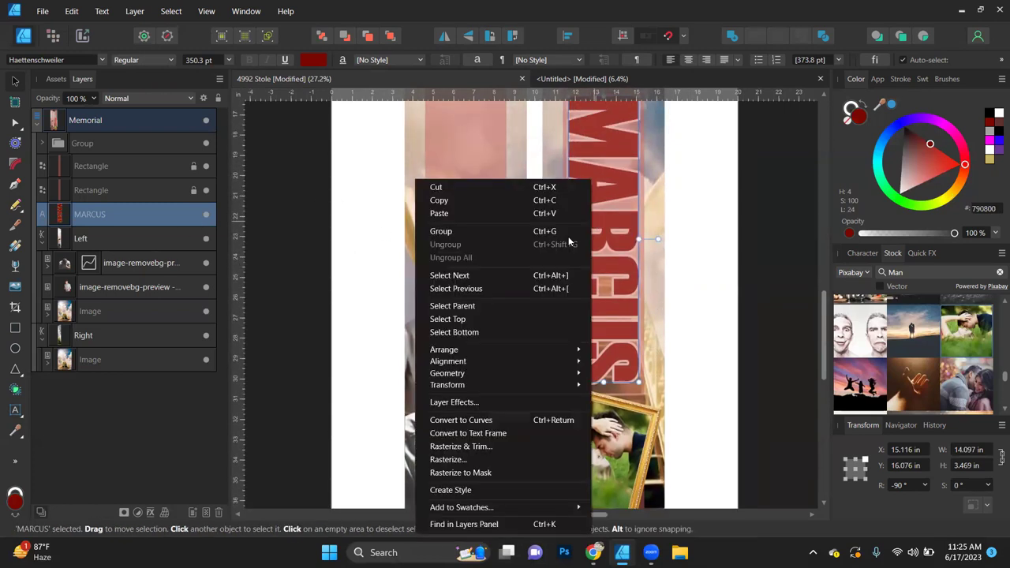
key(Escape)
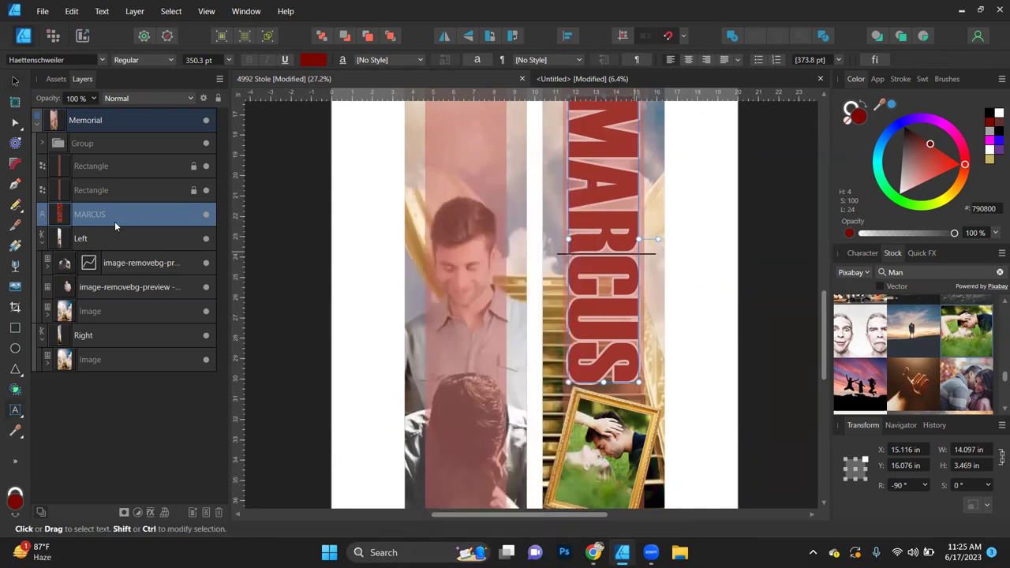
right_click(90, 214)
click(32, 291)
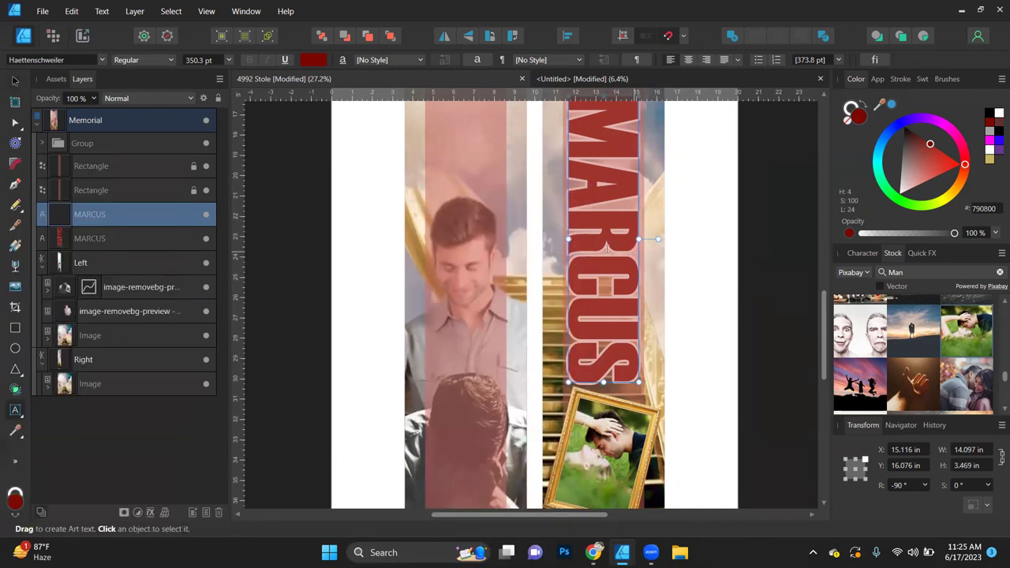
key(ctrl+a)
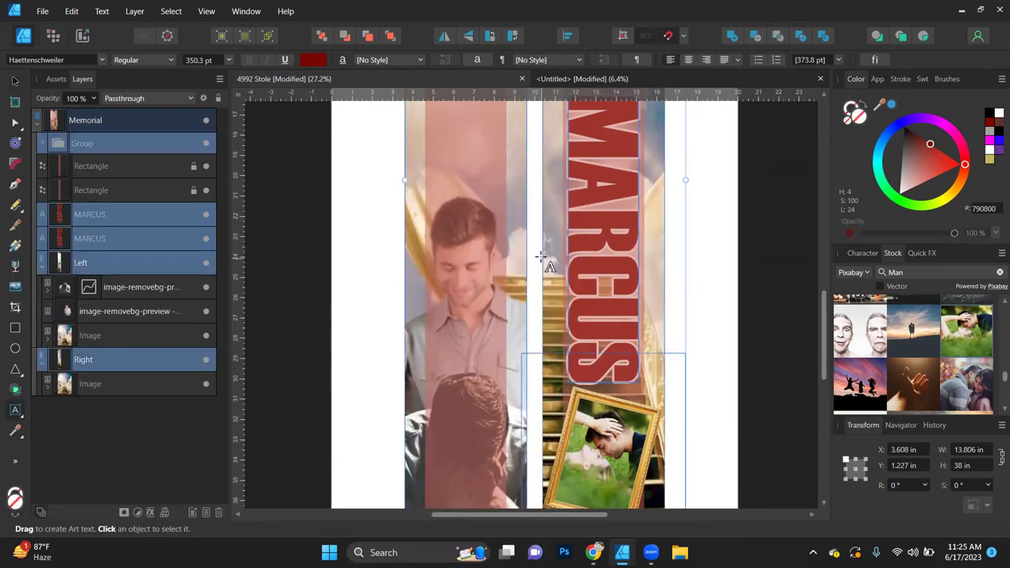
click(111, 221)
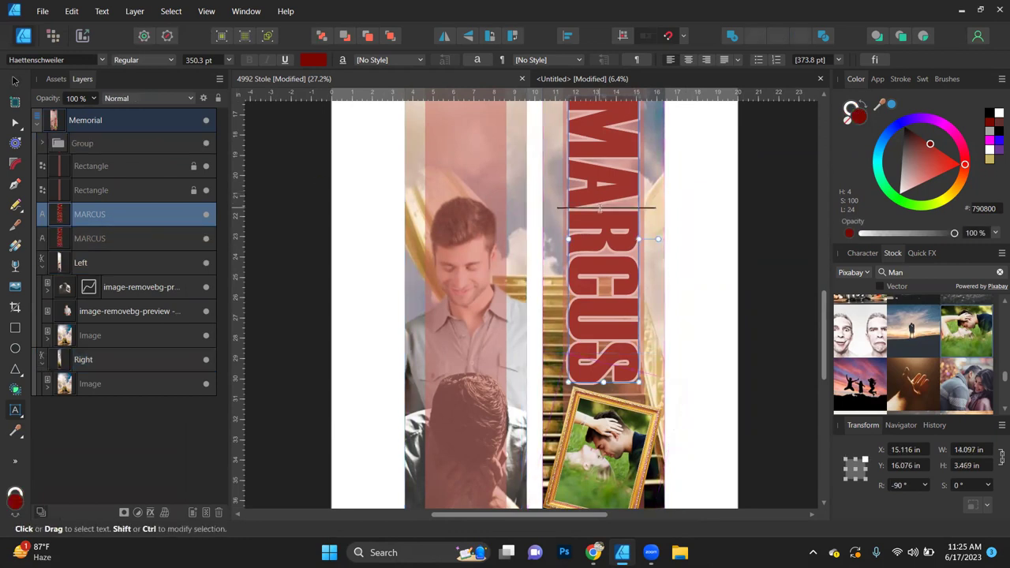
- Replace the wording of the duplicated name text with "Long Live"
double_click(596, 211)
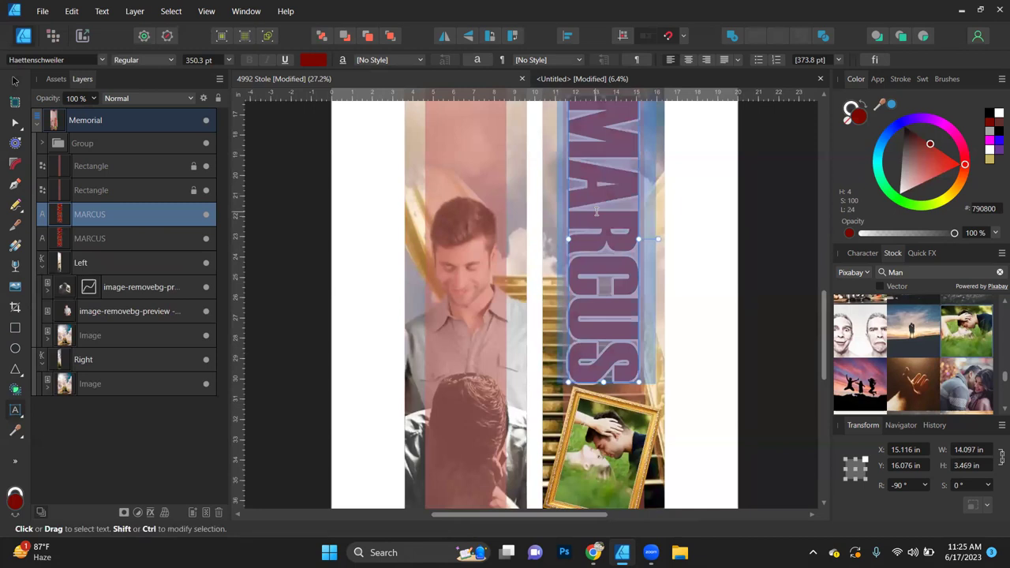
text(IO)
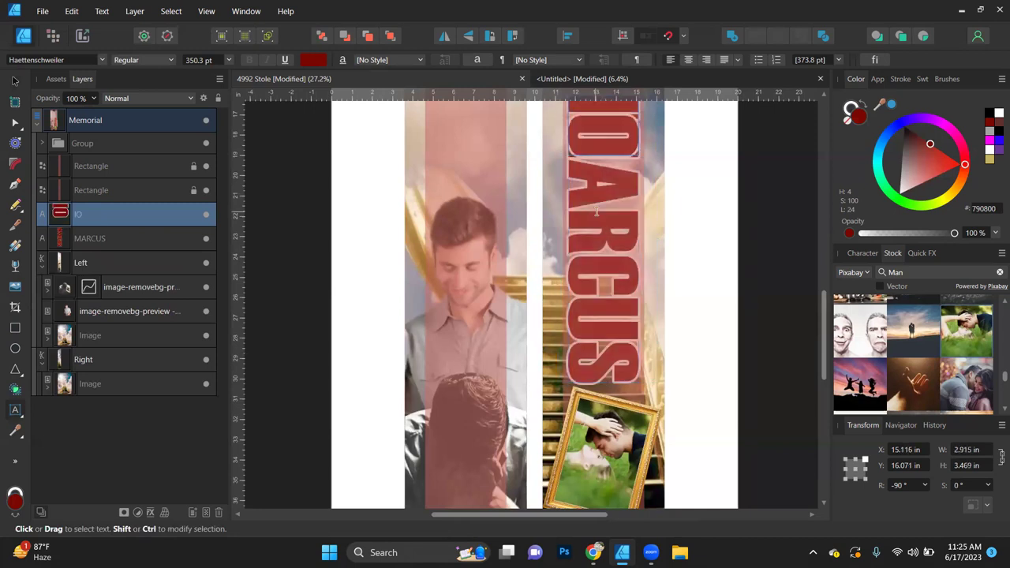
key(BackSpace)
key(BackSpace)
text(Long Liv)
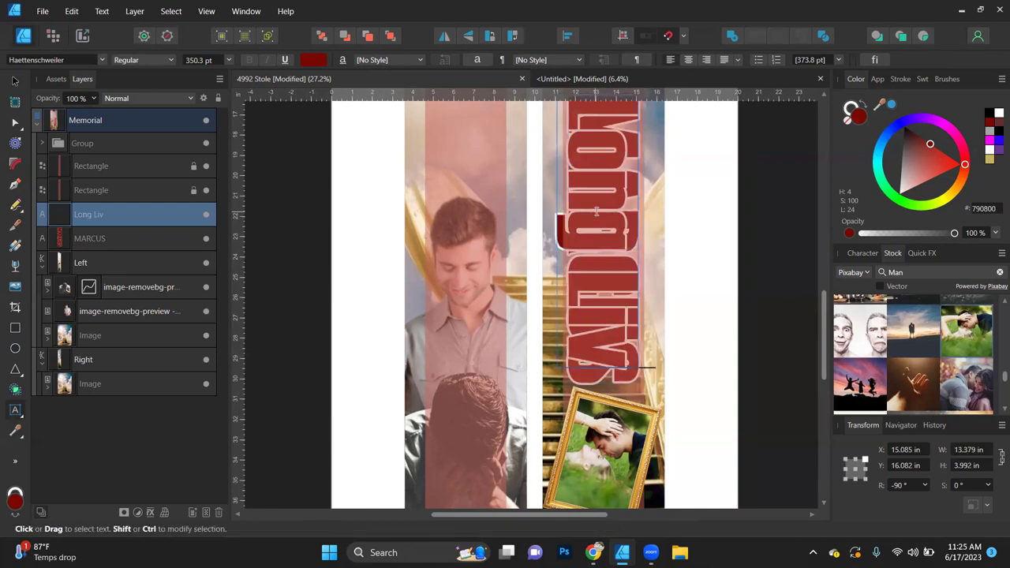
text(e)
key(Escape)
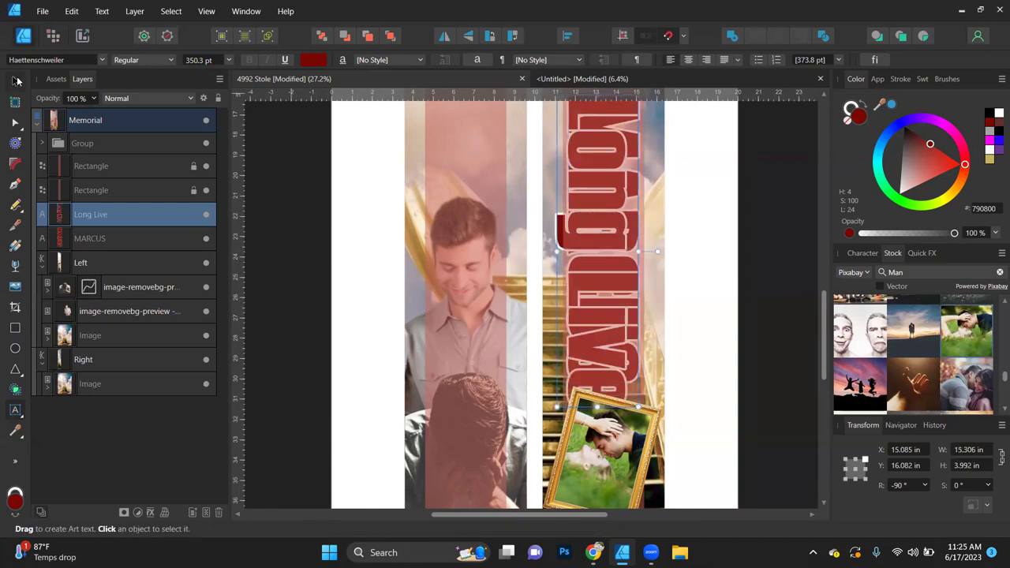
- Preview script fonts on the "Long Live" text and set its font to Houston Signature
click(17, 81)
click(78, 60)
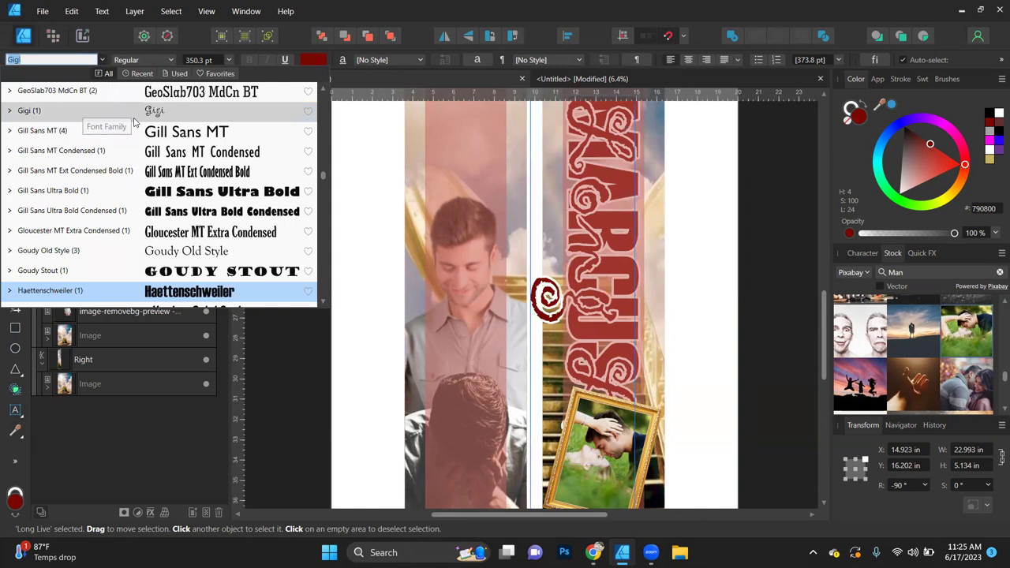
scroll(229, 252, up, 6)
scroll(229, 252, up, 20)
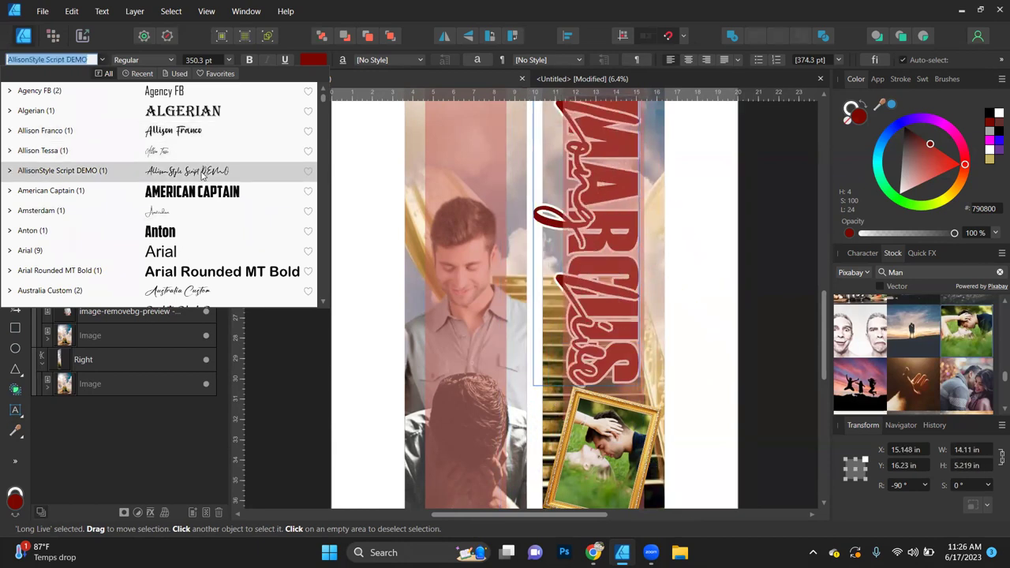
scroll(206, 300, down, 2)
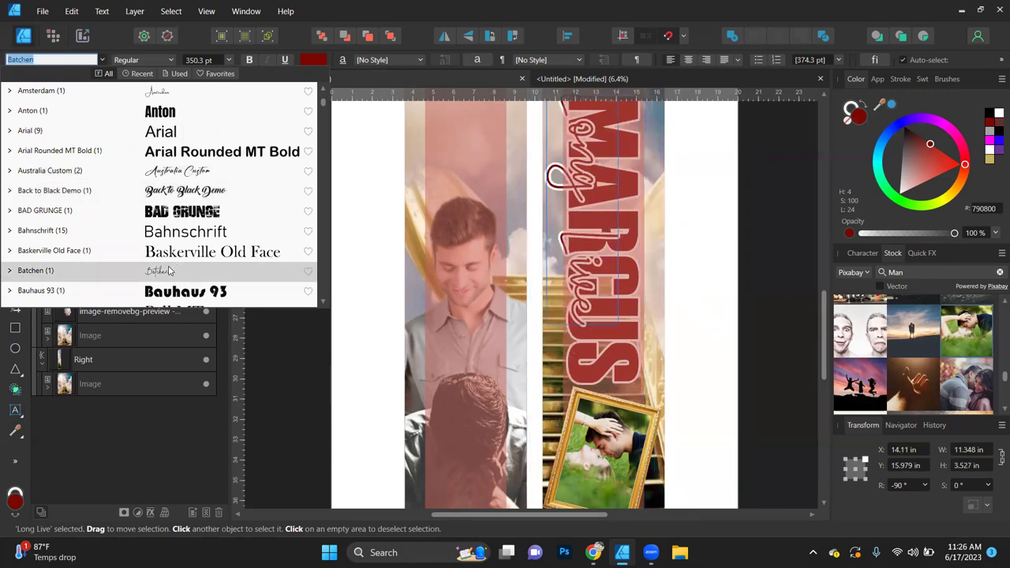
scroll(169, 270, down, 9)
scroll(169, 271, down, 3)
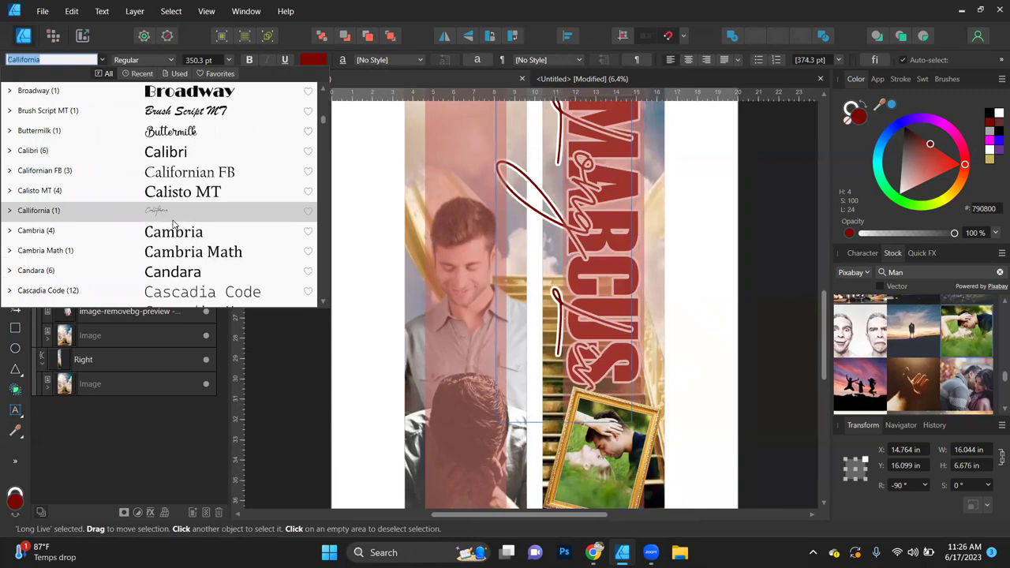
scroll(173, 225, down, 6)
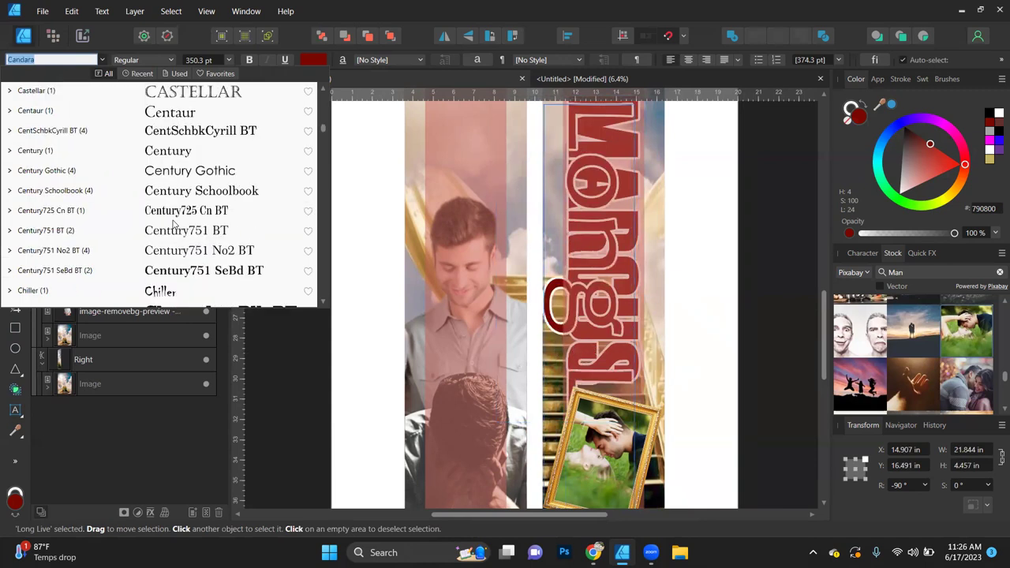
click(148, 150)
text(ou)
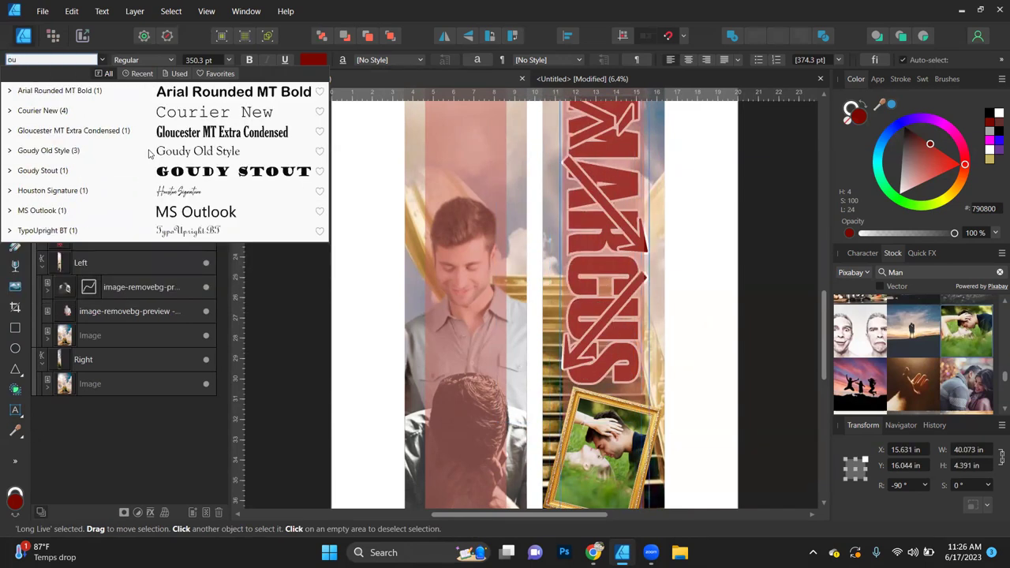
click(204, 186)
click(204, 186)
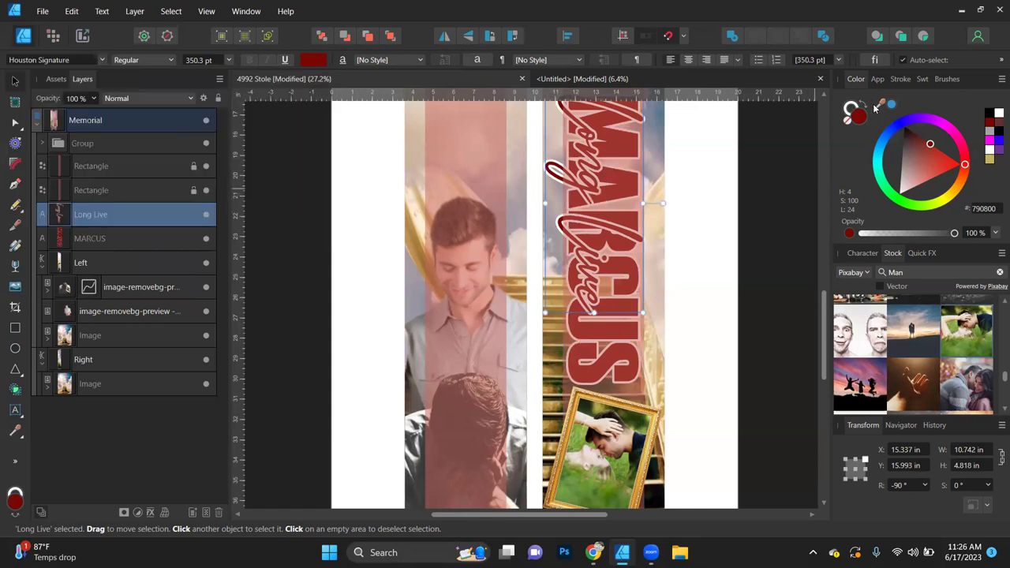
- Swap the "Long Live" text to a white fill with dark red outline and shrink it to about 5.39 by 2.42 in over the name's beginning
click(861, 107)
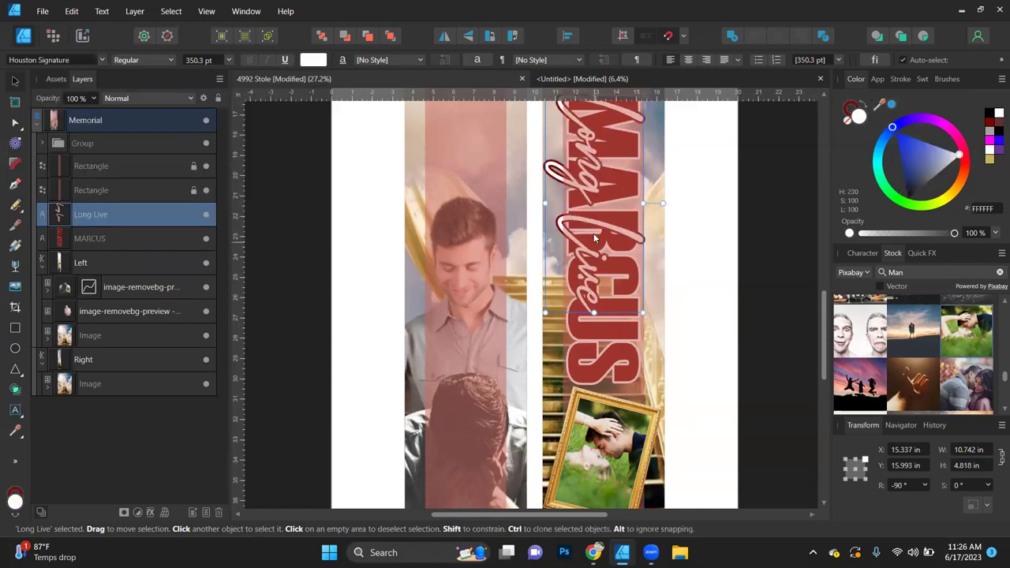
drag(599, 228, 609, 258)
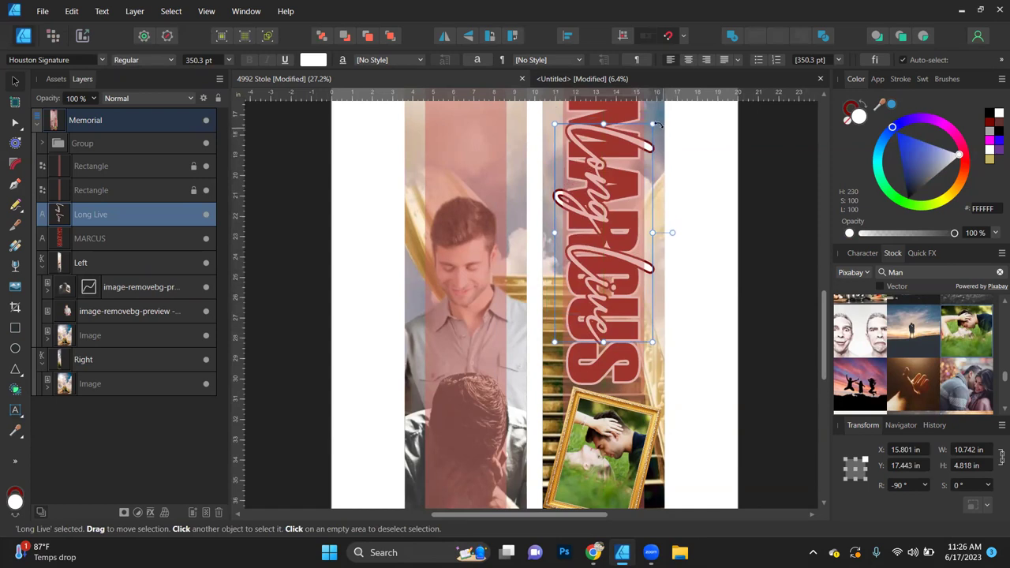
drag(644, 136, 619, 203)
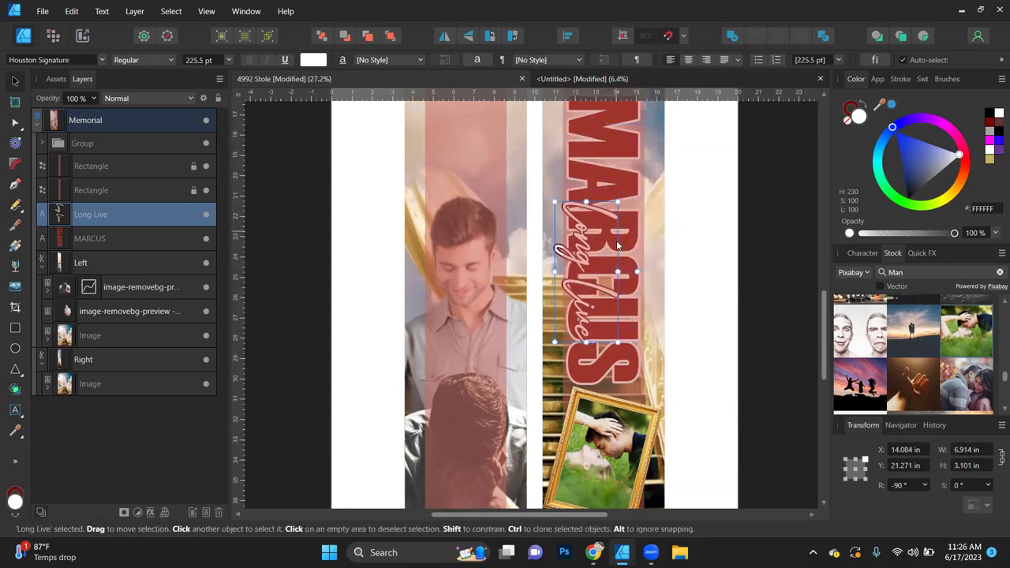
drag(596, 293, 607, 260)
scroll(610, 269, up, 2)
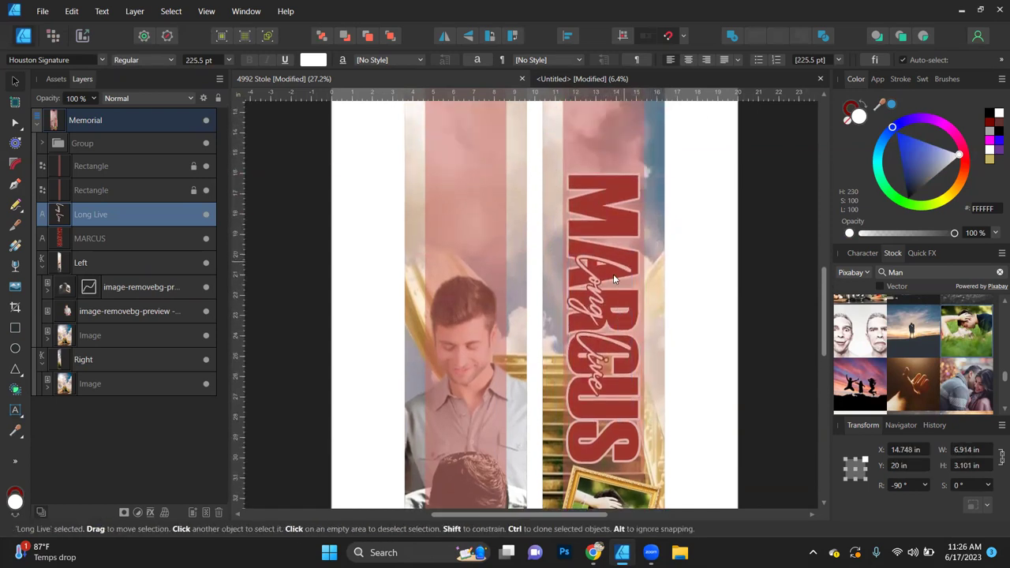
drag(586, 307, 605, 214)
drag(588, 301, 604, 269)
drag(629, 203, 629, 201)
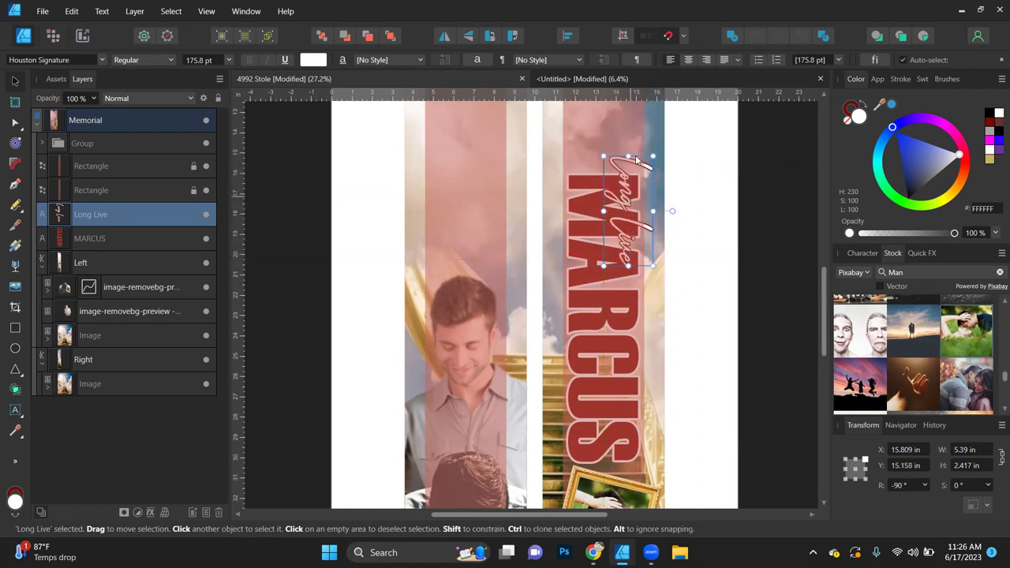
- Rotate the "Long Live" text to 0° and place it just above the name at about 3.72 by 1.67 in
click(485, 36)
drag(639, 214, 639, 175)
scroll(602, 172, up, 4)
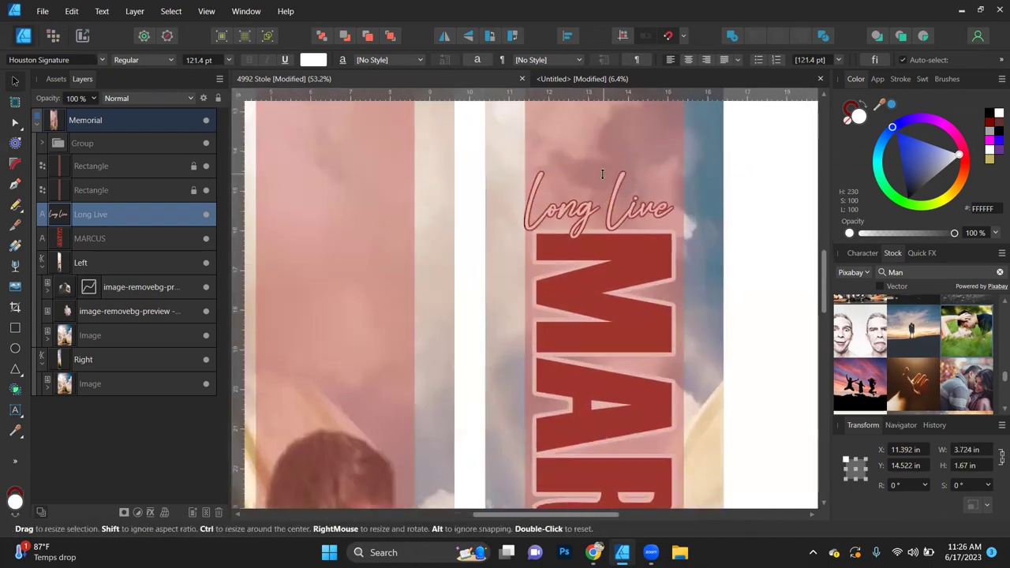
- Lower the "Long Live" text to overlap the name's first letter, widen it to 4 in across the pink guide strip, and deselect it
drag(612, 219, 619, 228)
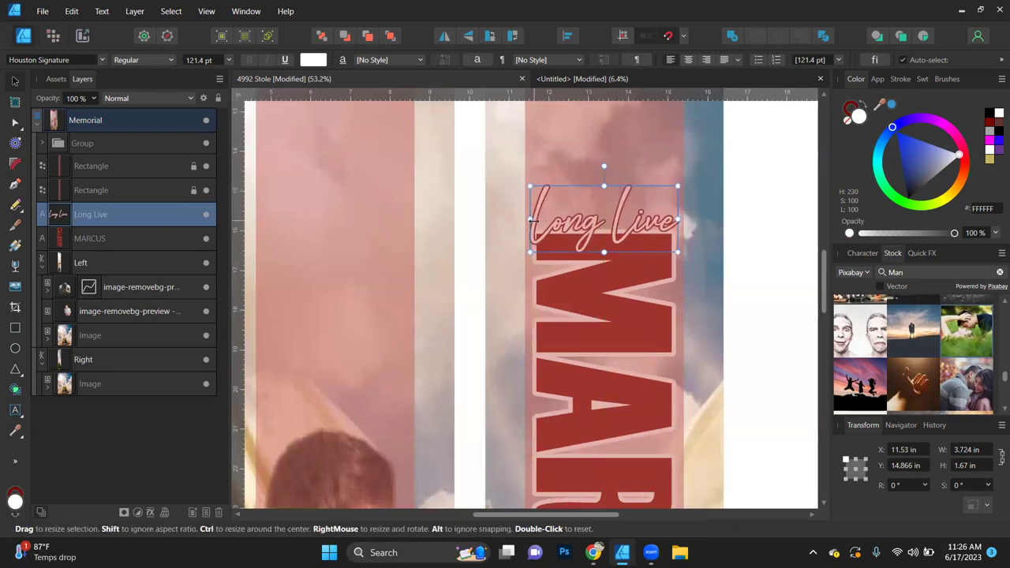
drag(528, 220, 524, 219)
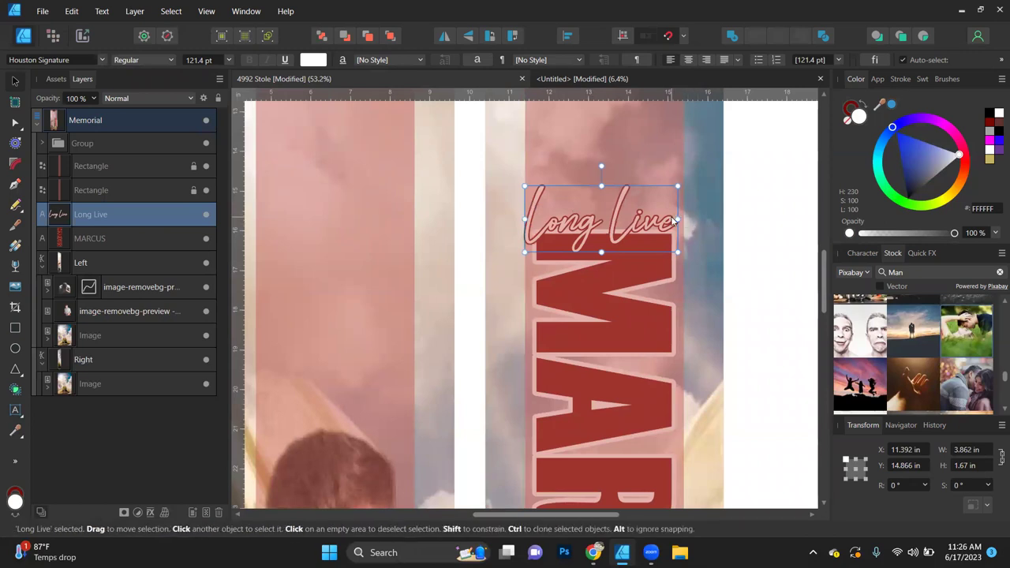
drag(678, 220, 683, 220)
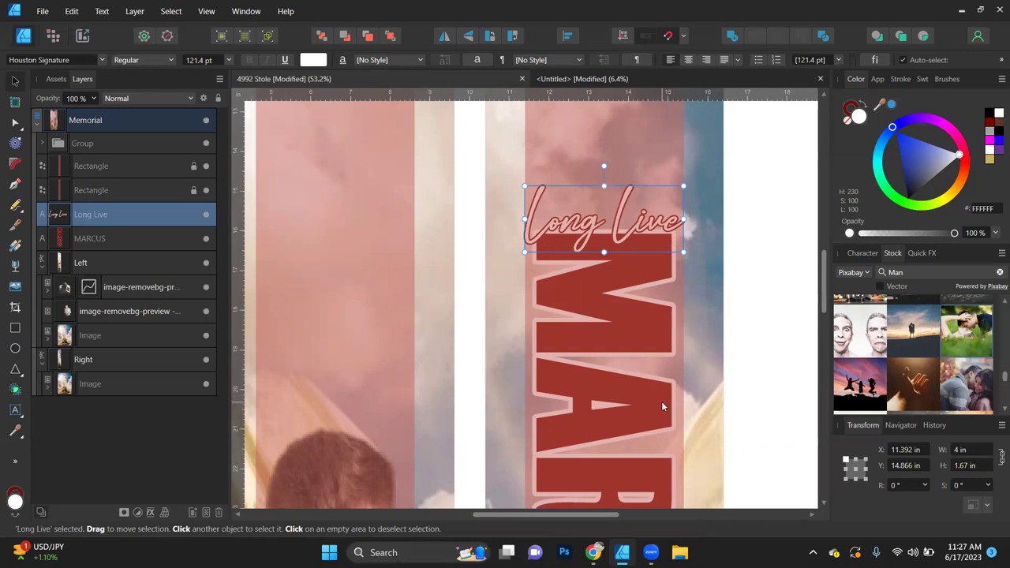
scroll(659, 396, down, 3)
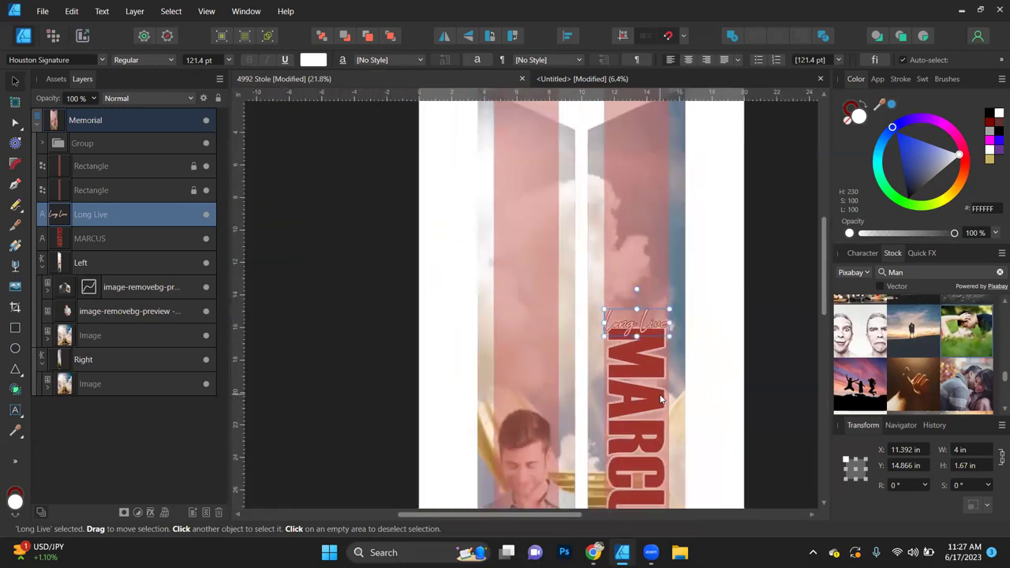
scroll(659, 398, down, 1)
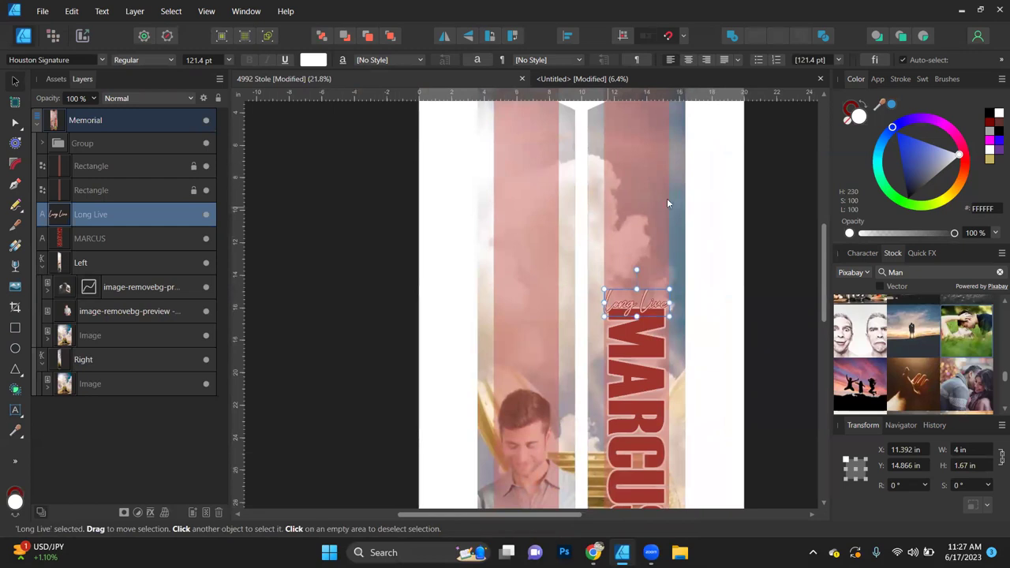
scroll(646, 236, down, 5)
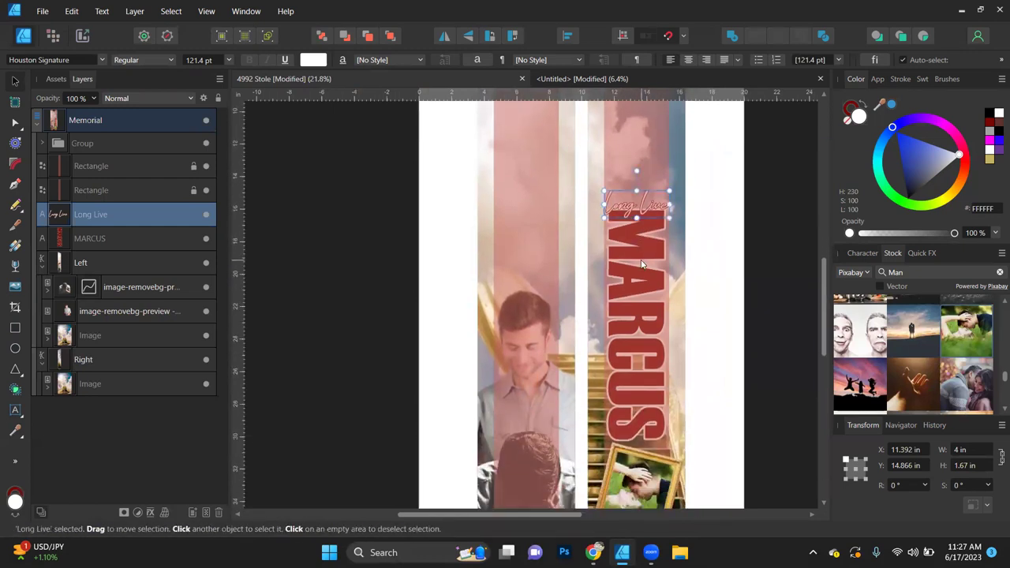
click(739, 344)
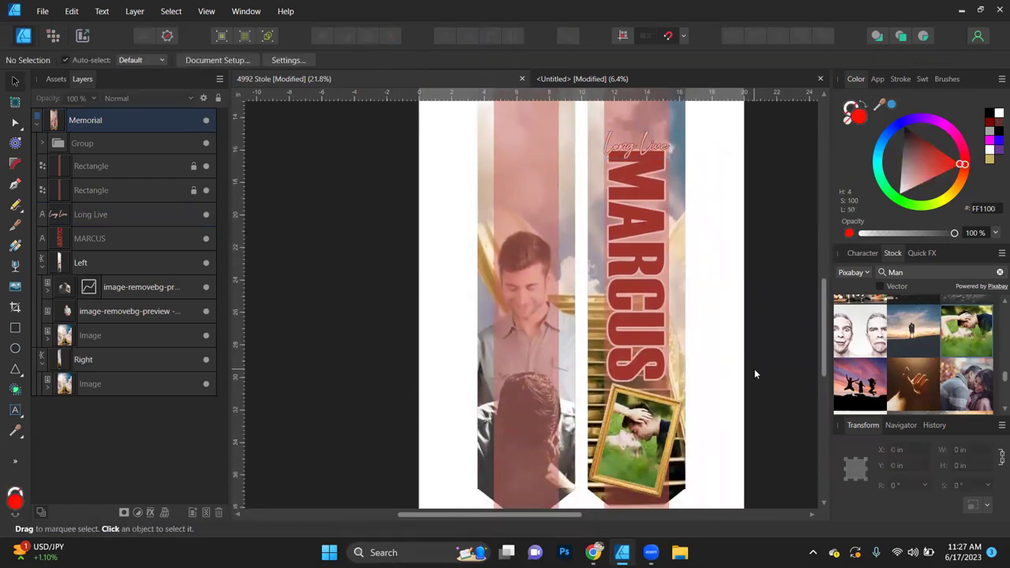
scroll(555, 340, up, 1)
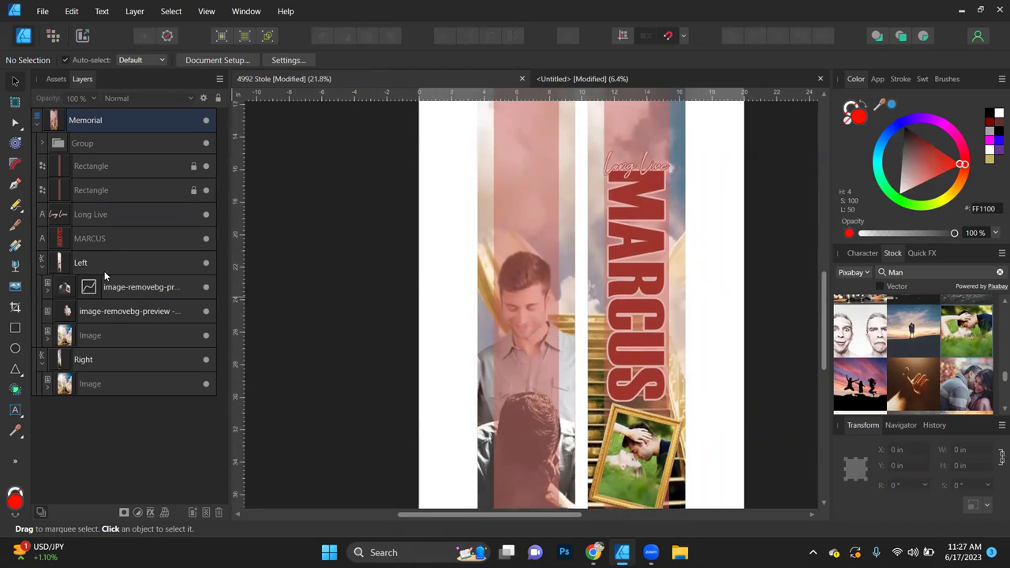
- Select the frame image inside the photo group and try tinting it dark red, muted to 68302C
click(43, 143)
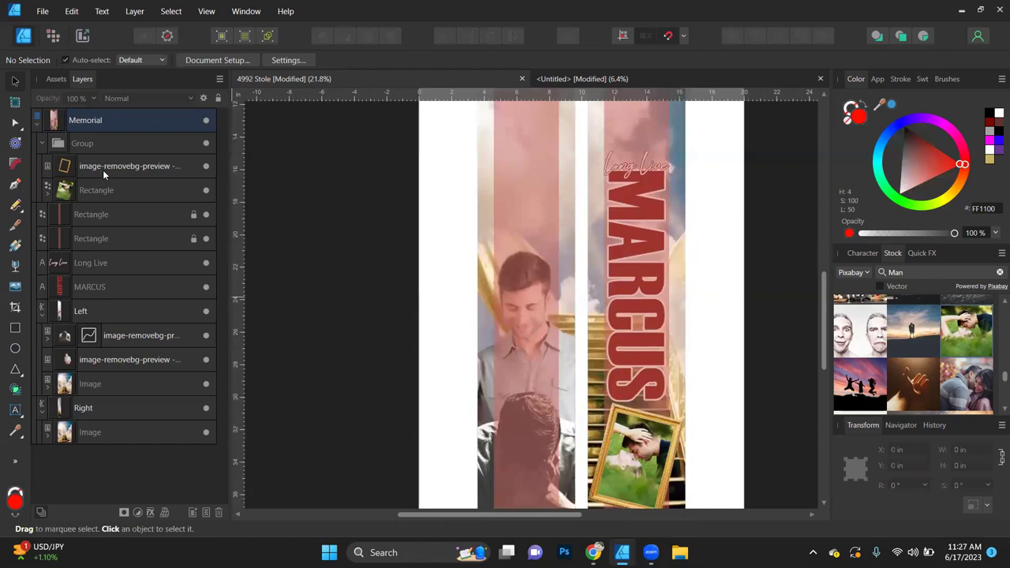
click(109, 166)
scroll(717, 267, down, 3)
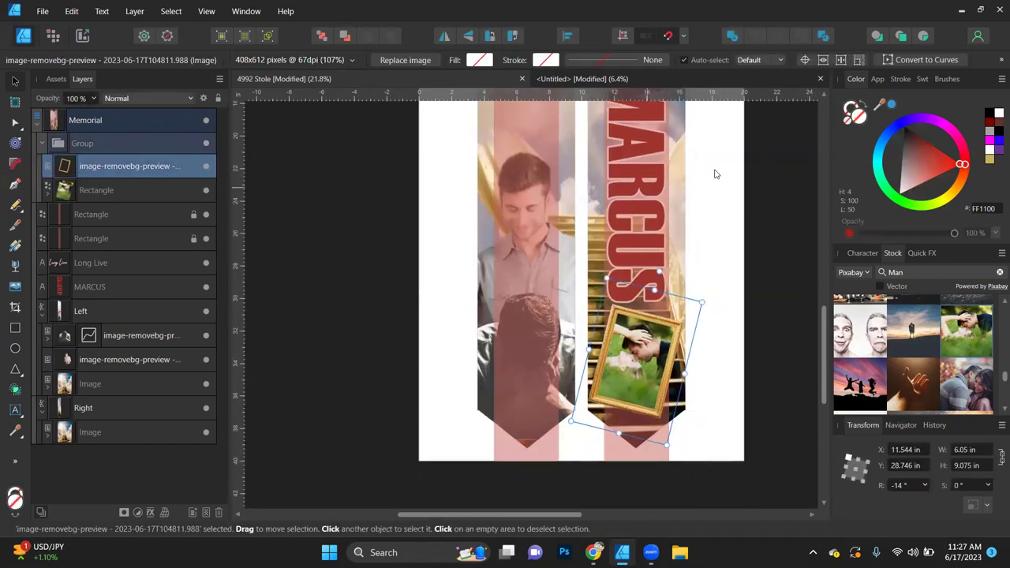
click(988, 121)
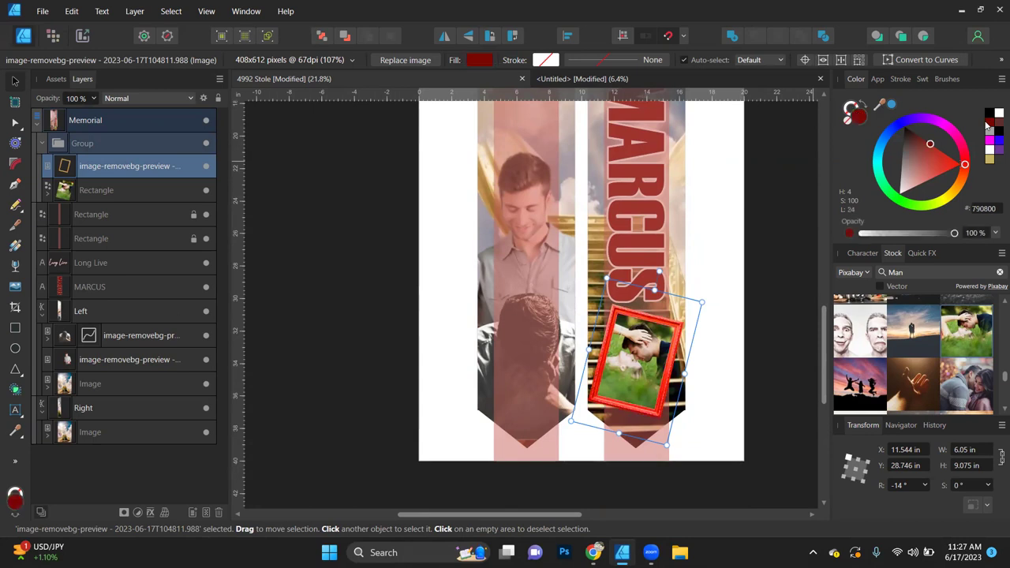
drag(927, 148, 915, 148)
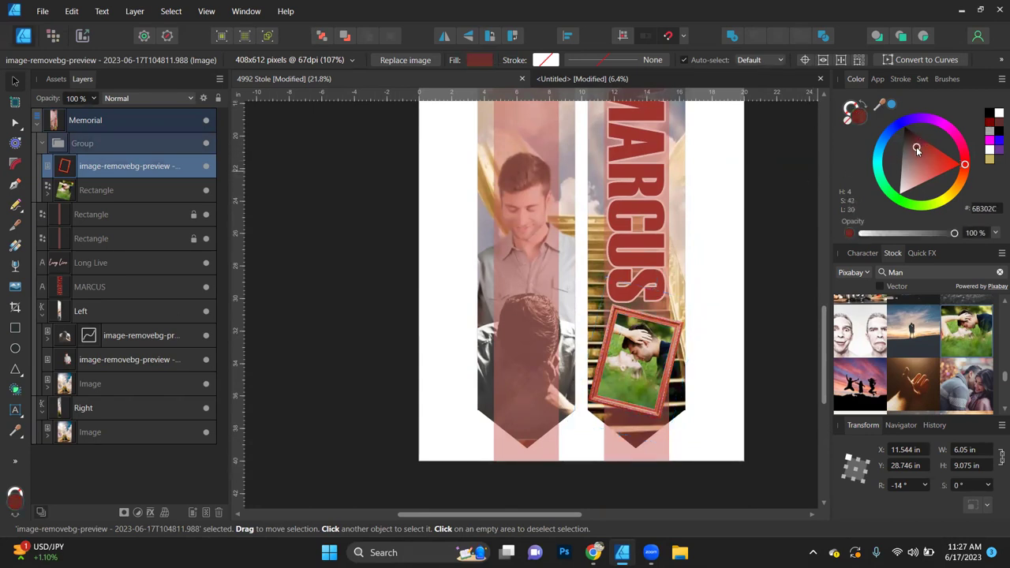
scroll(621, 370, up, 5)
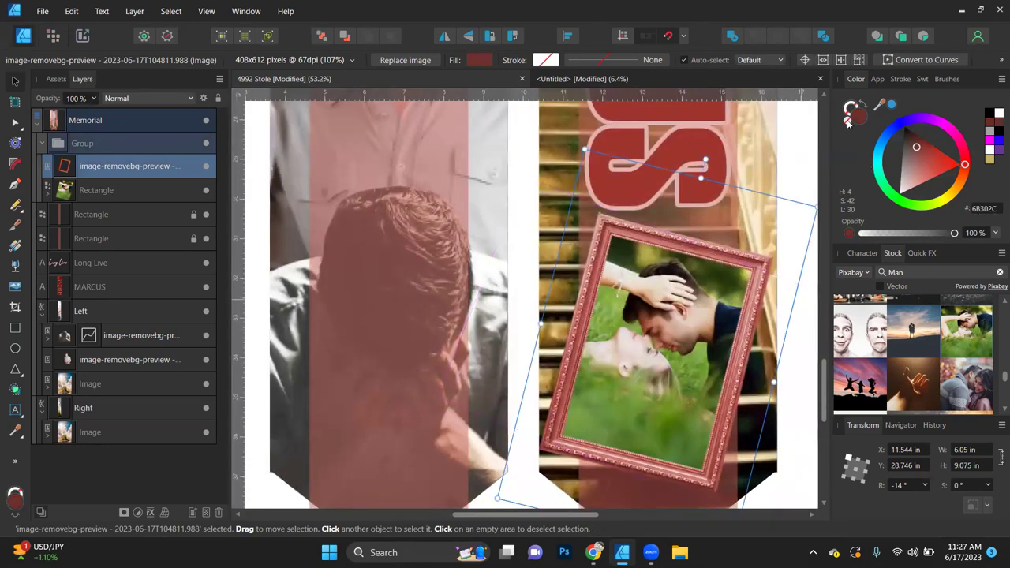
- Try gold CA9238, magenta CA38A8 and red C4625B fills on the photo frame, and deselect it
click(891, 105)
drag(909, 205, 956, 188)
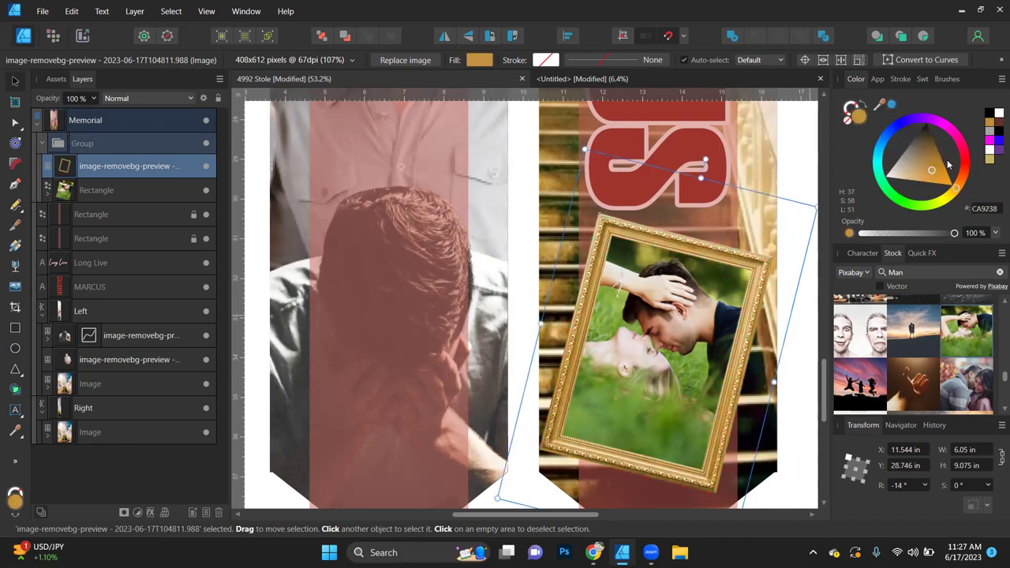
click(951, 128)
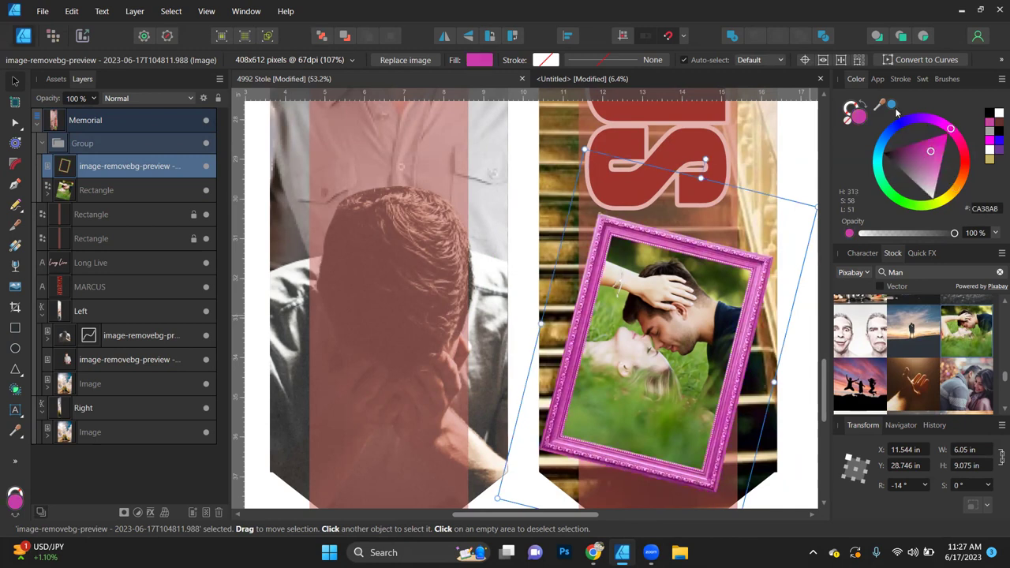
click(993, 126)
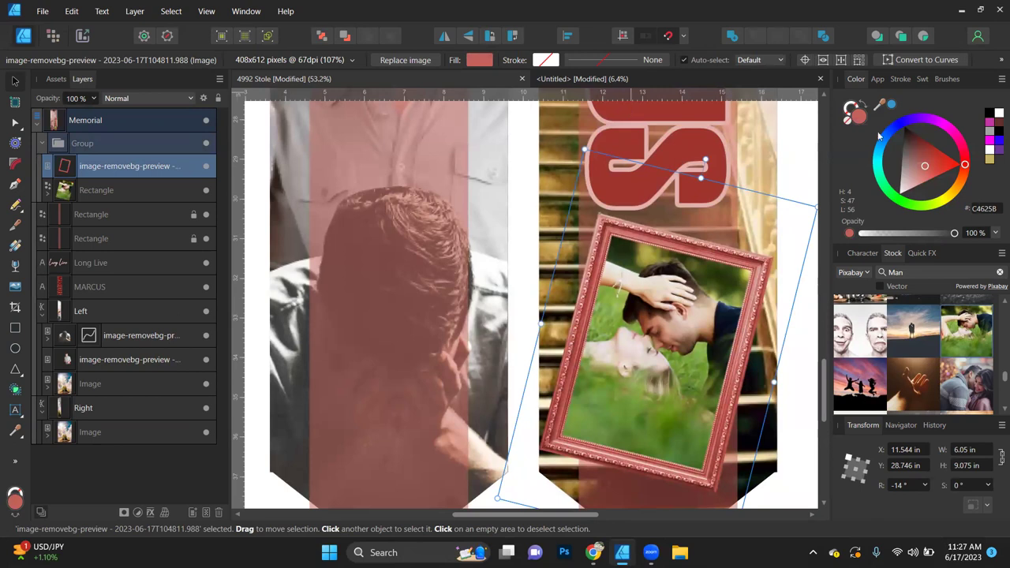
click(795, 366)
scroll(600, 343, down, 6)
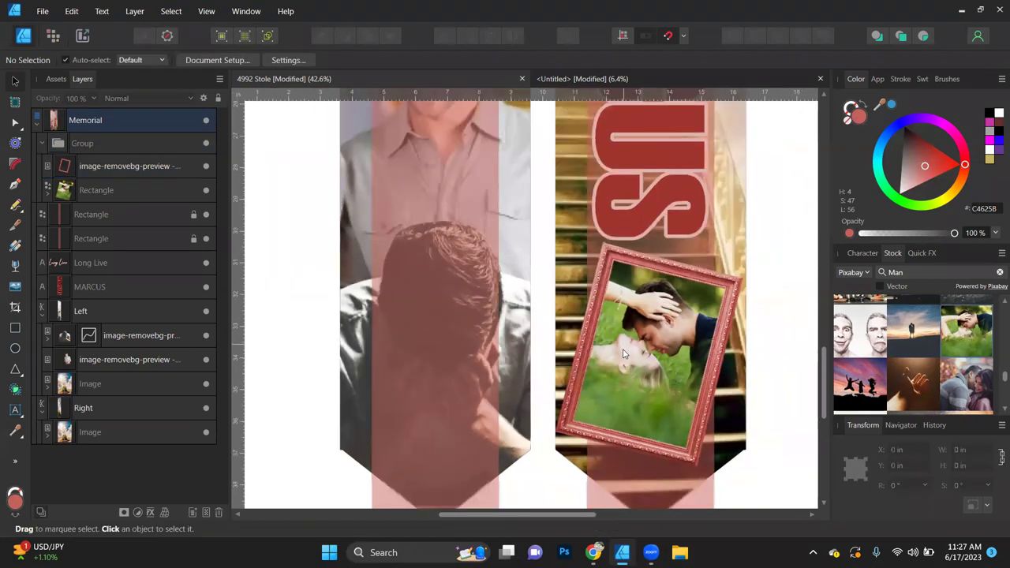
- Hide the two locked pink guide rectangles over the stole panels
click(206, 214)
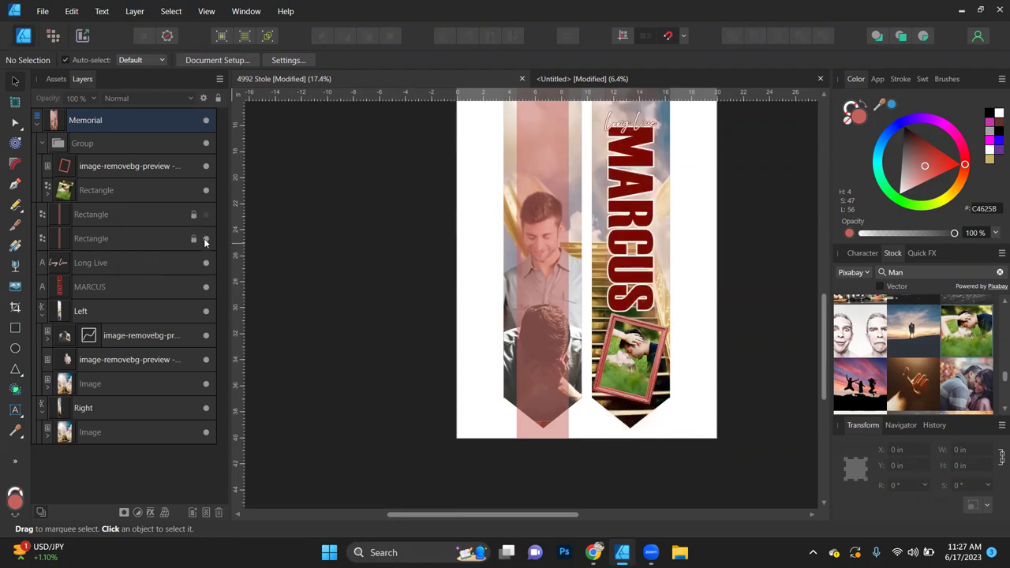
click(206, 238)
scroll(386, 306, up, 4)
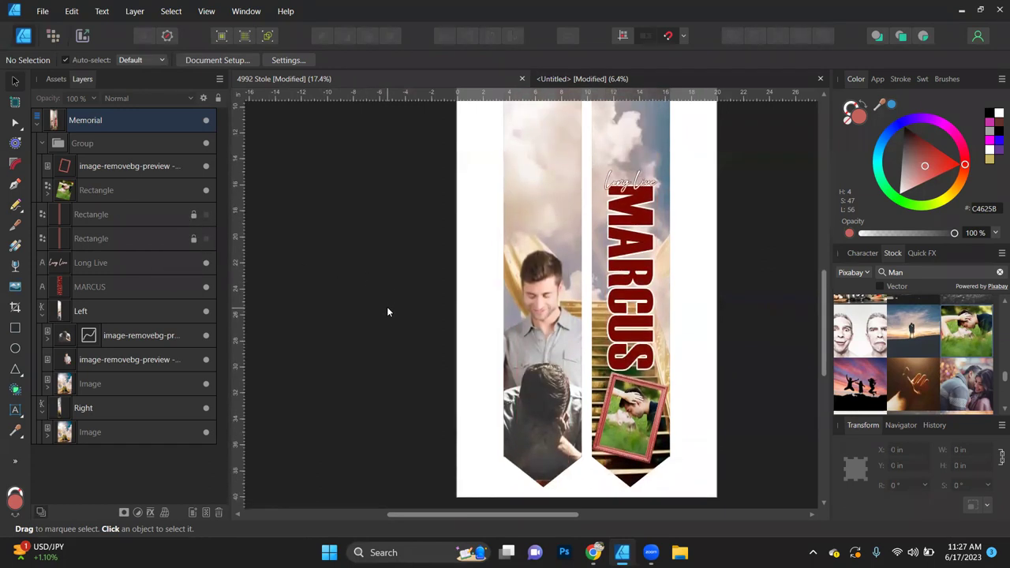
scroll(386, 304, down, 3)
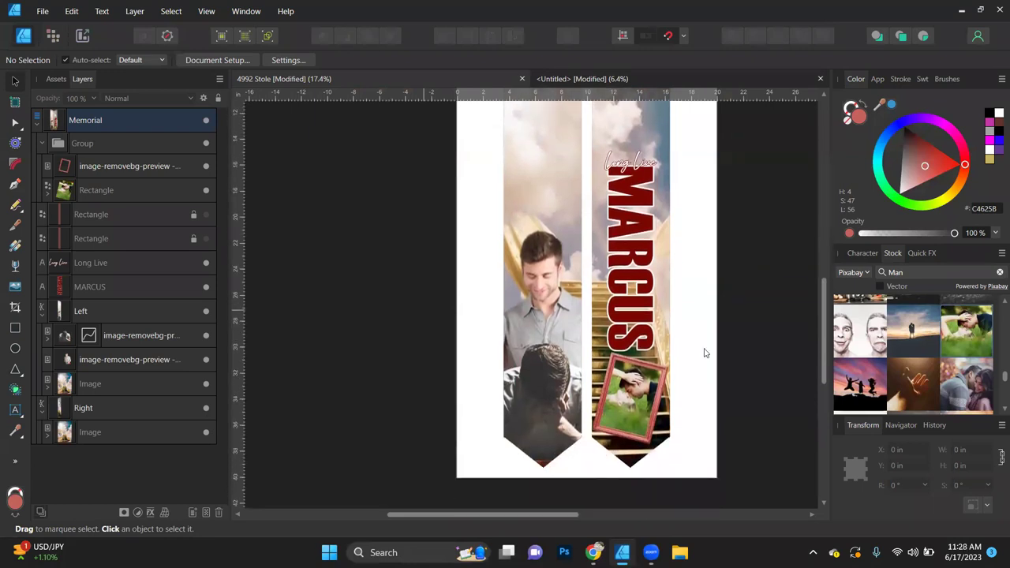
- Remove the fill tint from the couple photo's frame and deselect it
click(661, 394)
click(661, 395)
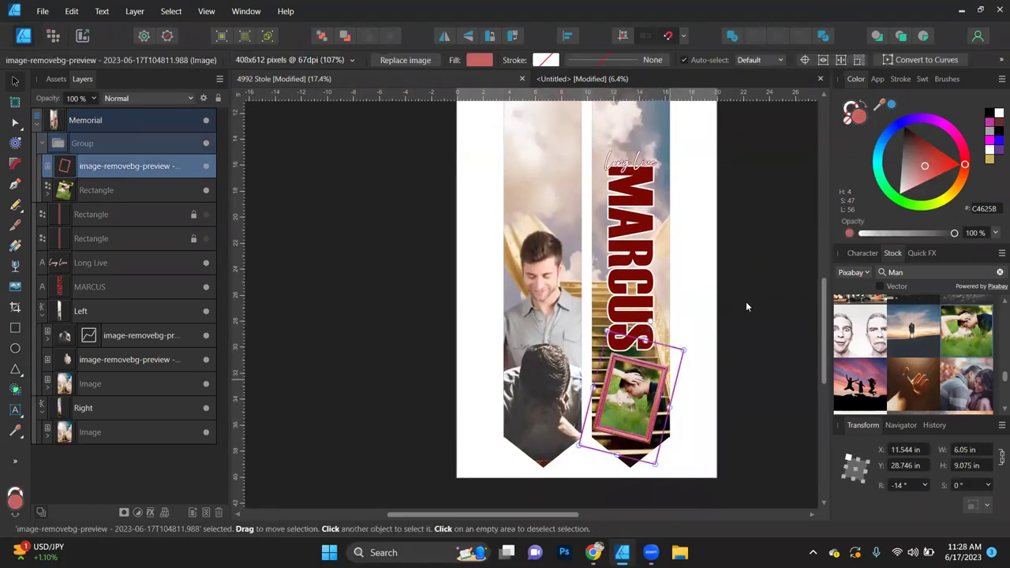
click(849, 123)
click(736, 242)
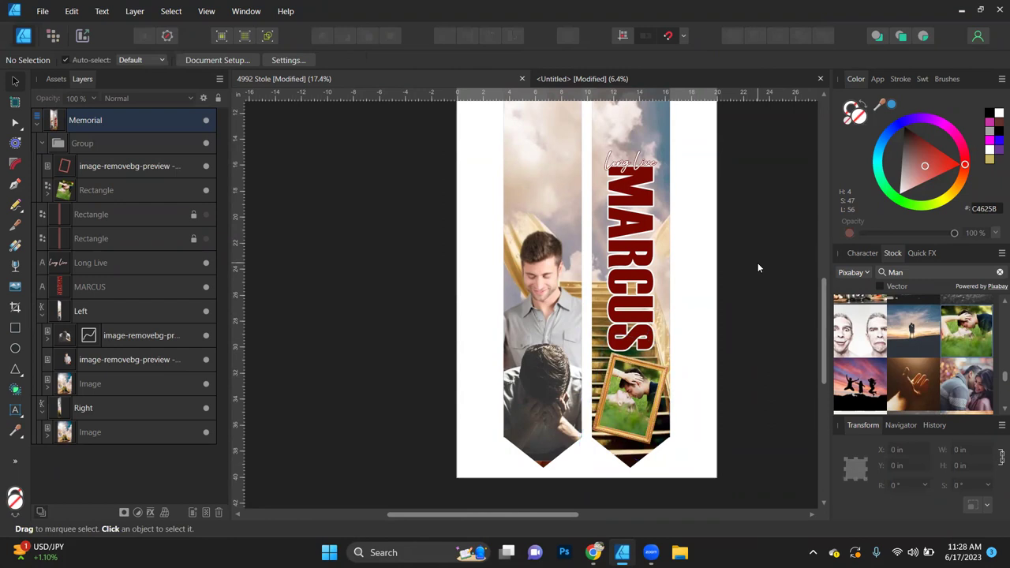
- In the untitled assets document, move the top cloud down off the dove and select the dove image for copying
click(619, 79)
click(505, 264)
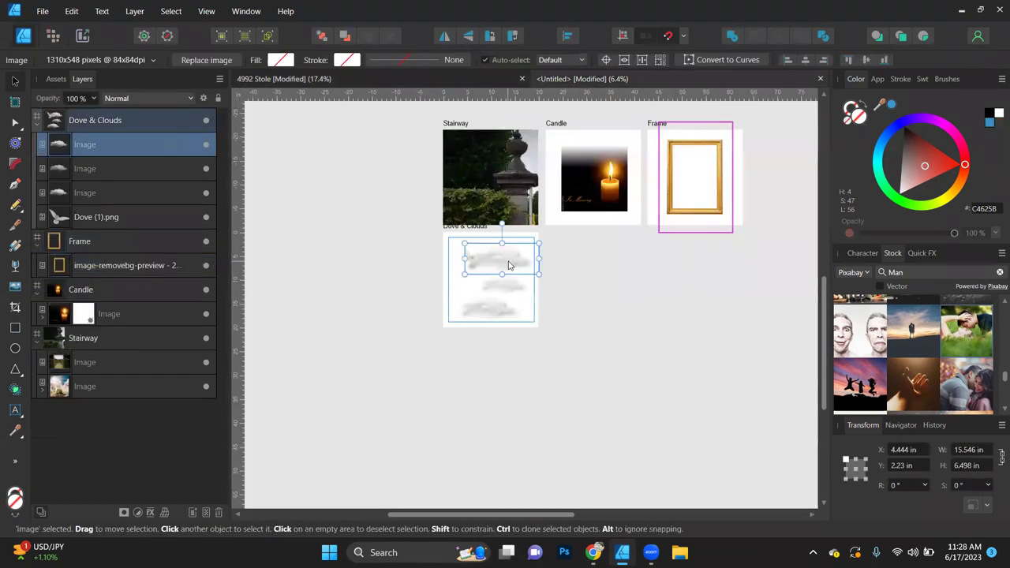
drag(479, 255, 480, 290)
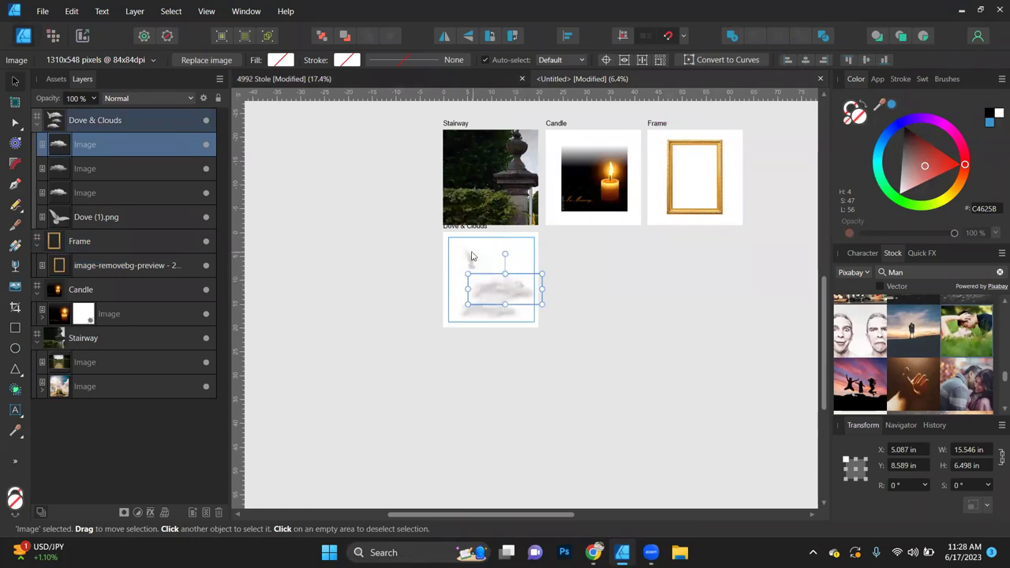
click(464, 257)
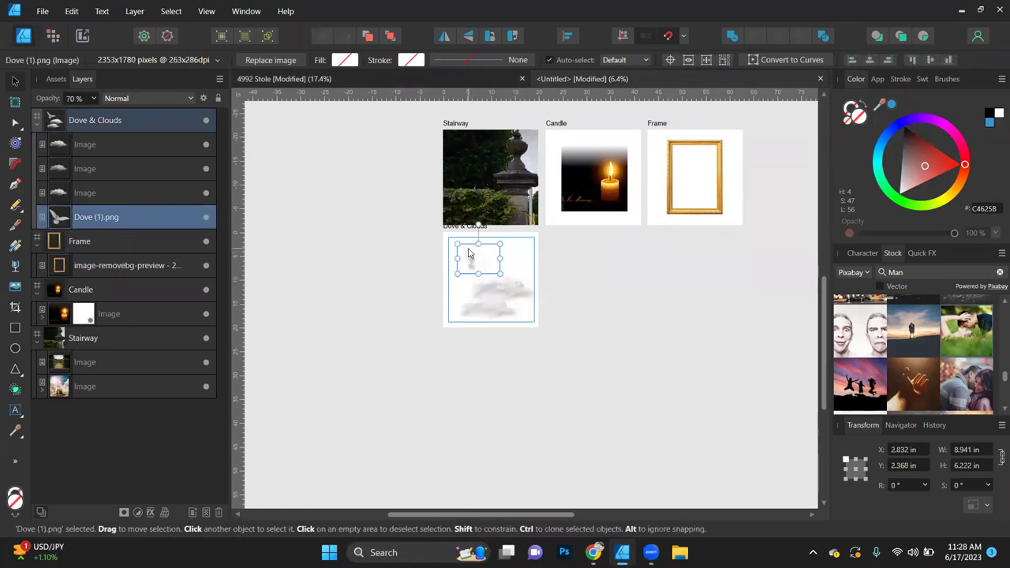
- Paste the dove into the 4992 Stole document and shrink it to about 5.43 by 3.78 in on the left panel's upper sky
click(469, 80)
scroll(389, 308, up, 5)
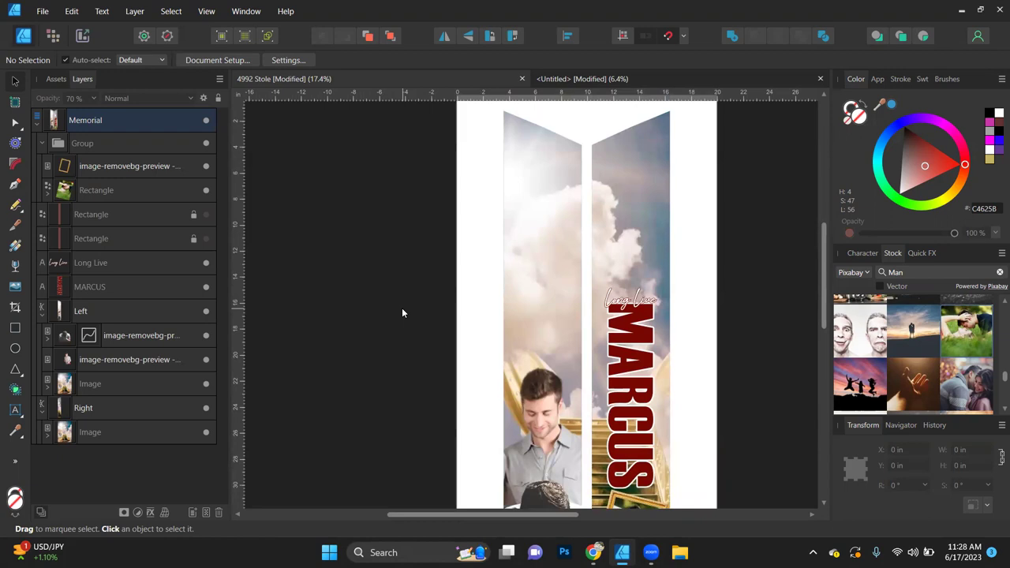
key(ctrl+v)
drag(679, 259, 548, 316)
drag(617, 340, 570, 318)
- Copy the dove to the right panel, flip it horizontally and shrink it to about 4.03 by 2.81 in
drag(520, 290, 635, 235)
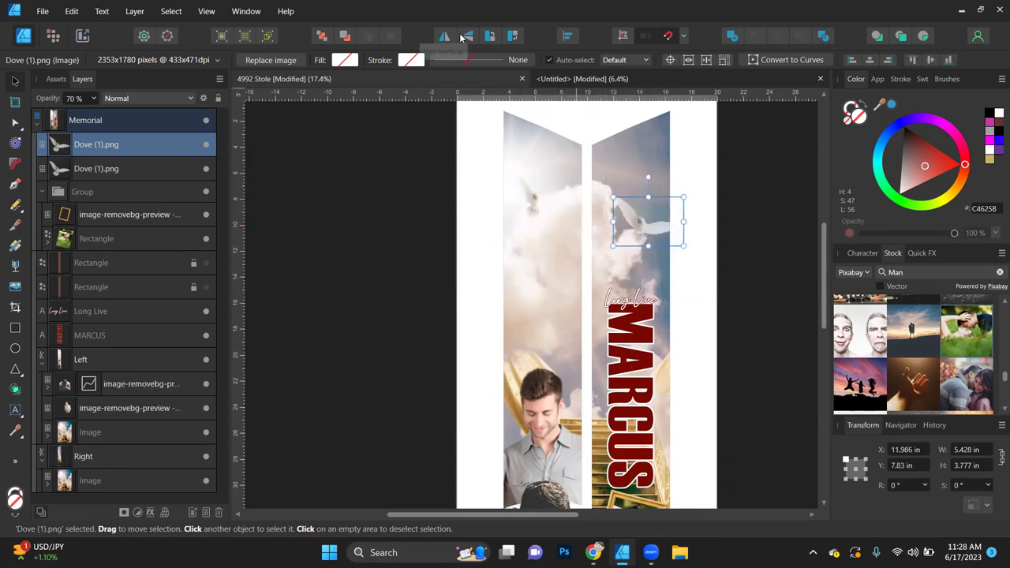
click(444, 36)
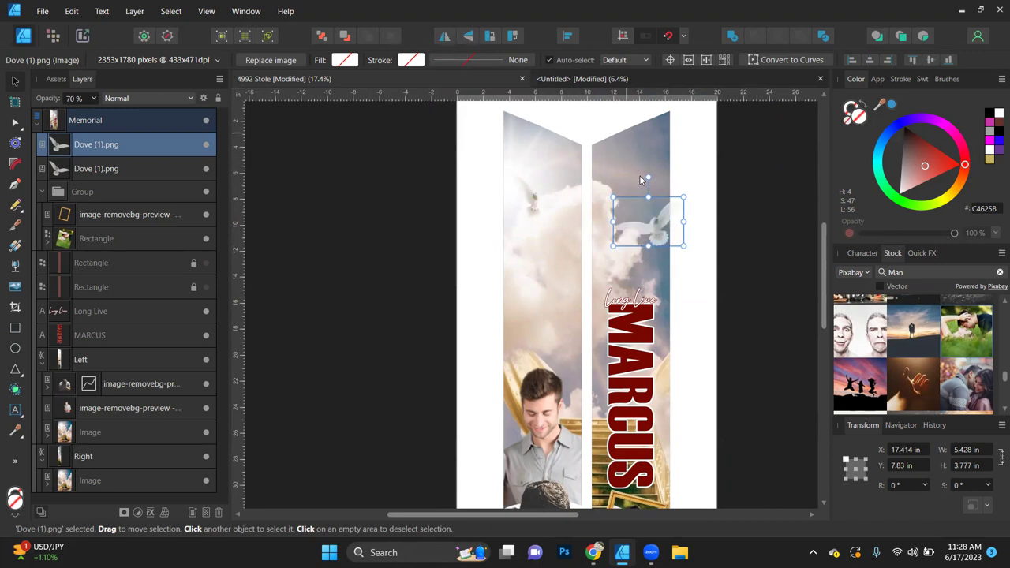
drag(660, 242, 642, 272)
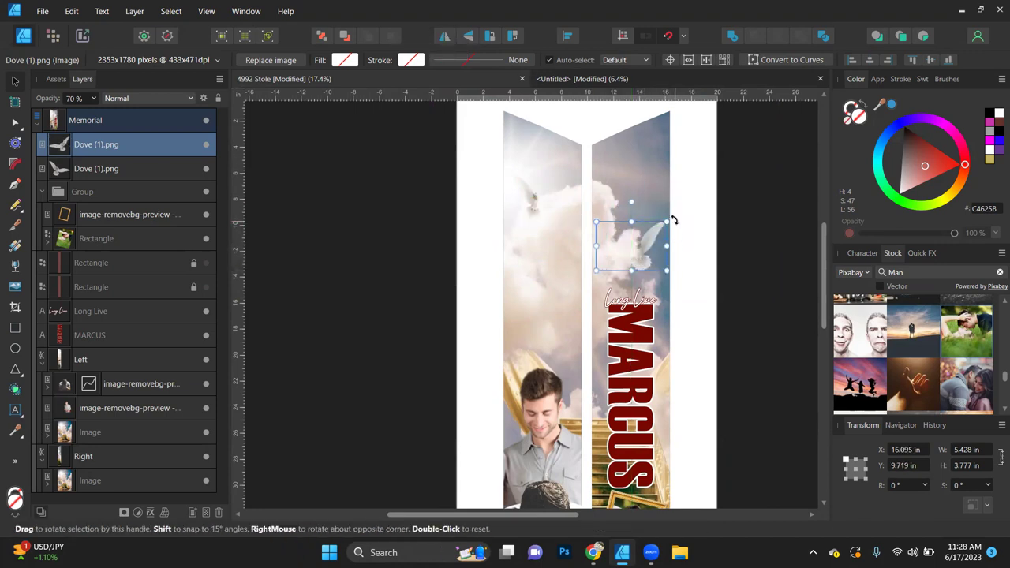
drag(668, 222, 648, 235)
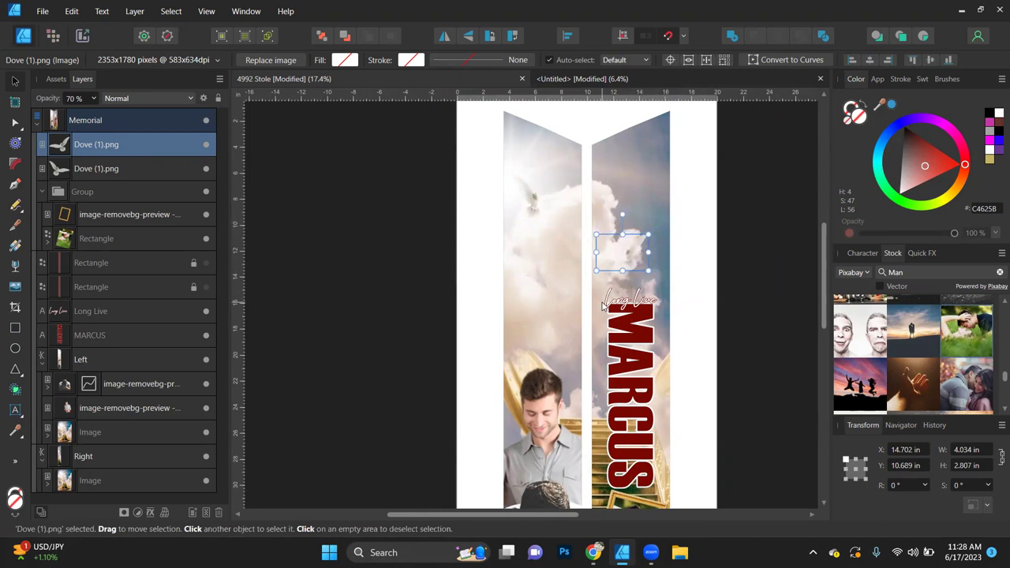
- Place the right-panel dove just above "Long Live" and order its layer beneath that text
scroll(601, 301, up, 3)
drag(683, 188, 678, 255)
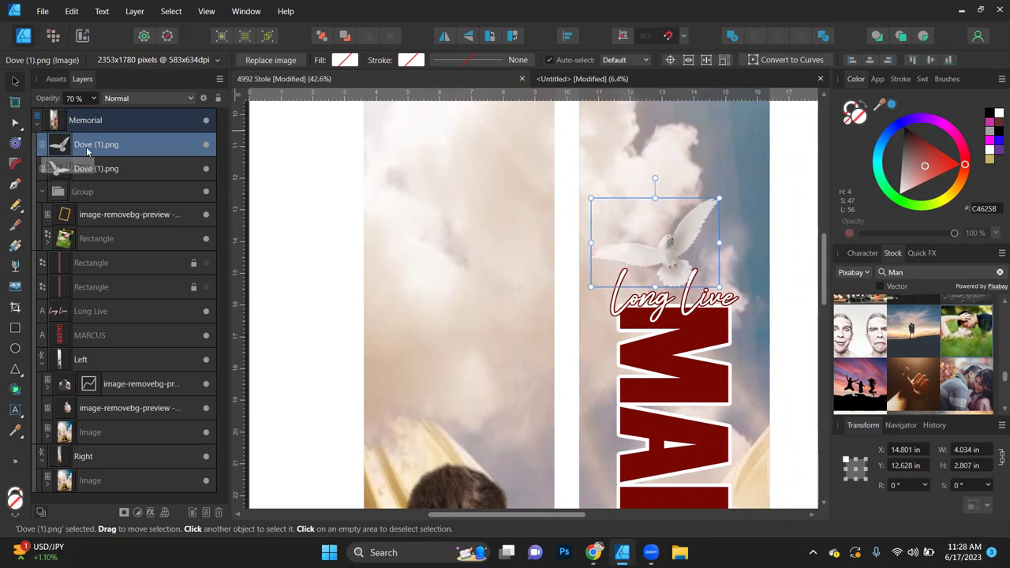
drag(52, 147, 44, 325)
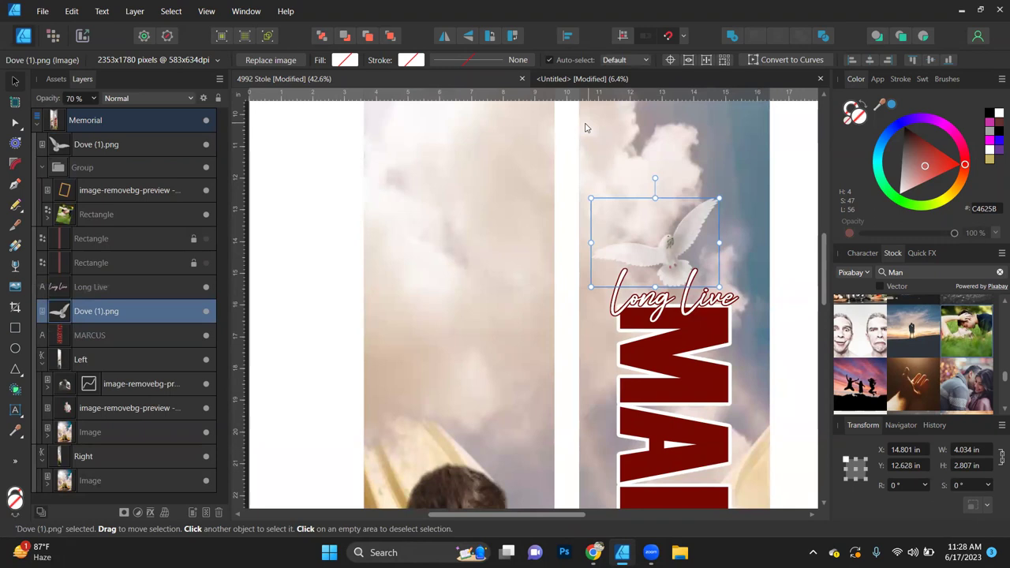
scroll(681, 150, down, 3)
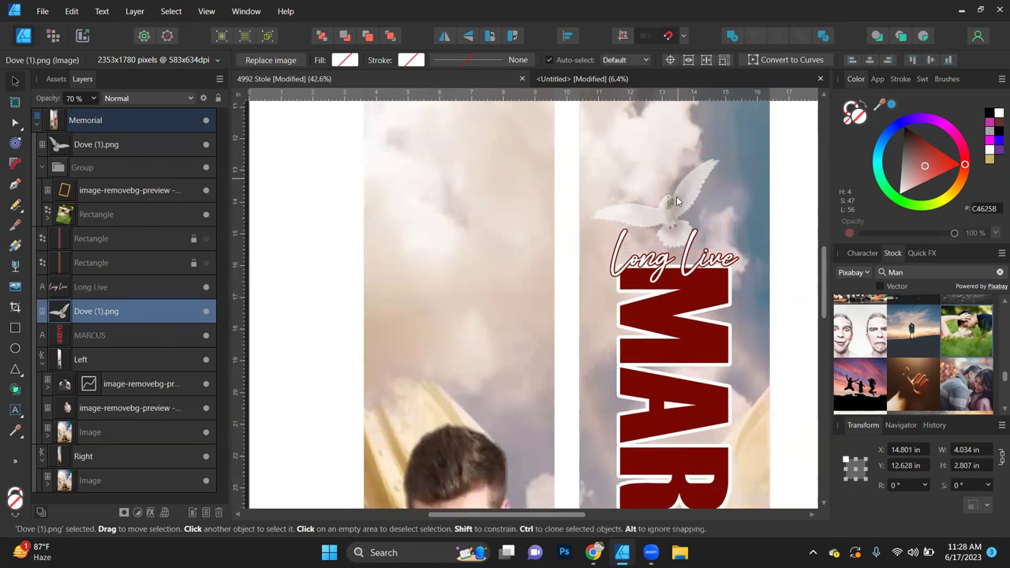
scroll(688, 221, up, 1)
scroll(688, 218, down, 3)
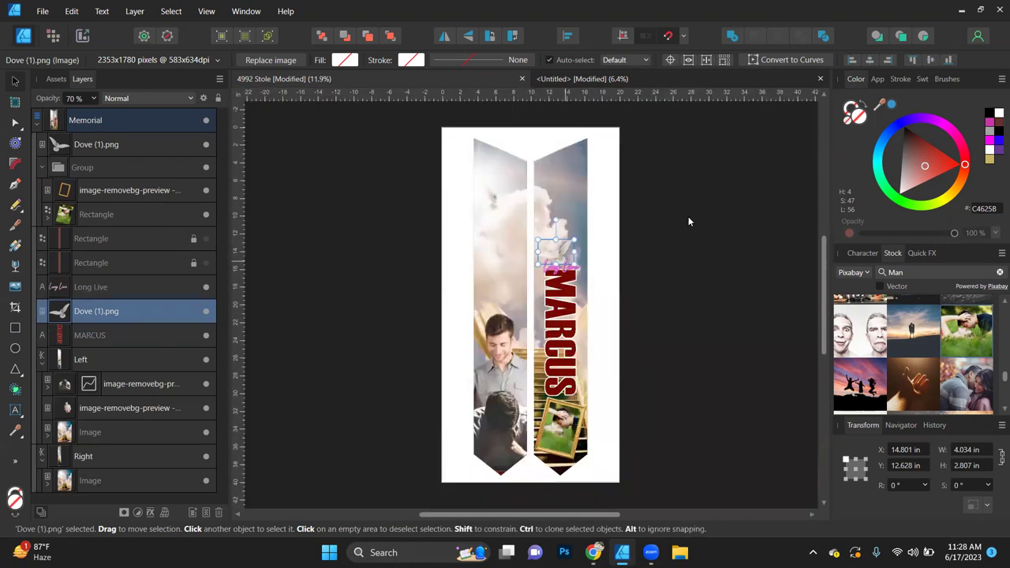
- Duplicate the left panel's dove, flip the copy horizontally and place it smaller above the smiling man's head
scroll(519, 352, up, 1)
scroll(518, 352, up, 1)
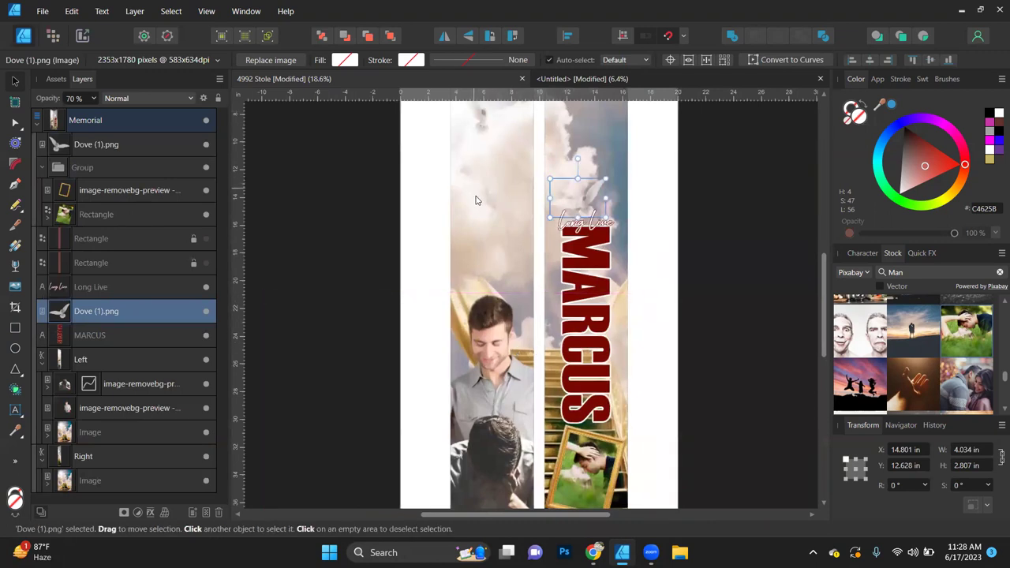
scroll(478, 197, up, 1)
click(483, 161)
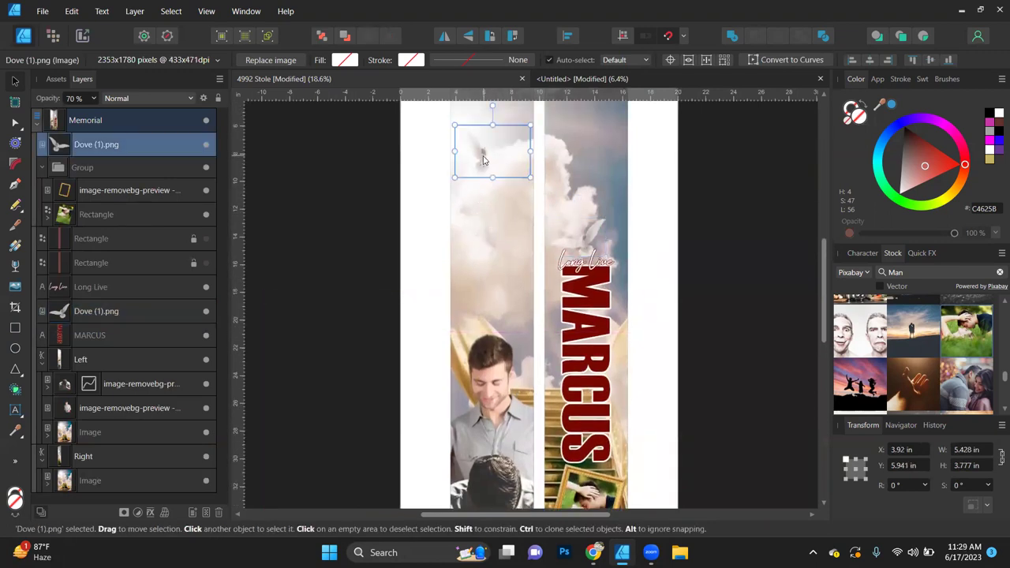
key(ctrl+j)
click(446, 43)
drag(507, 163, 509, 295)
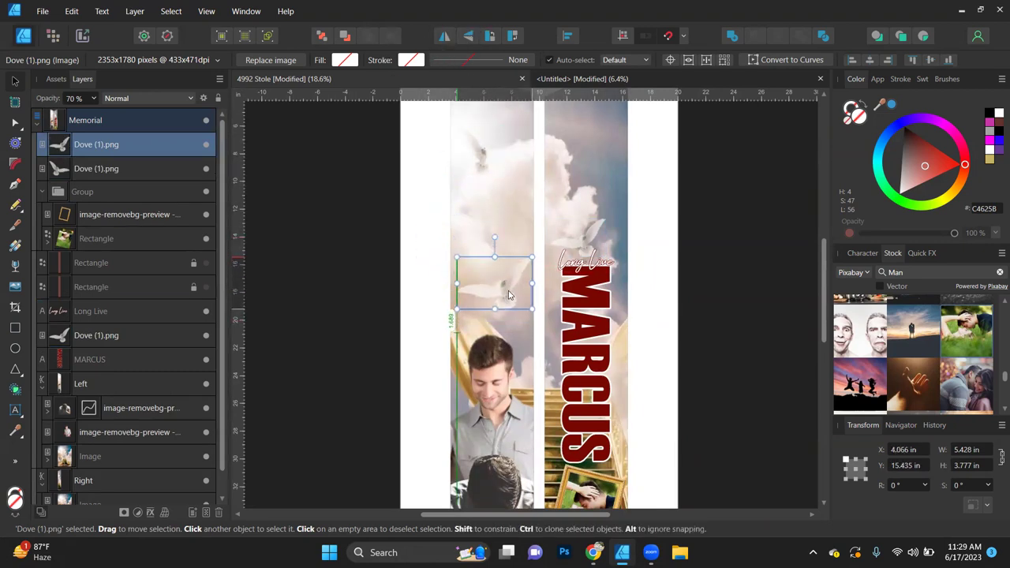
drag(533, 257, 502, 314)
click(720, 223)
- Delete the cutout of the man with his head in his hands from the left panel's lower end
scroll(749, 179, down, 5)
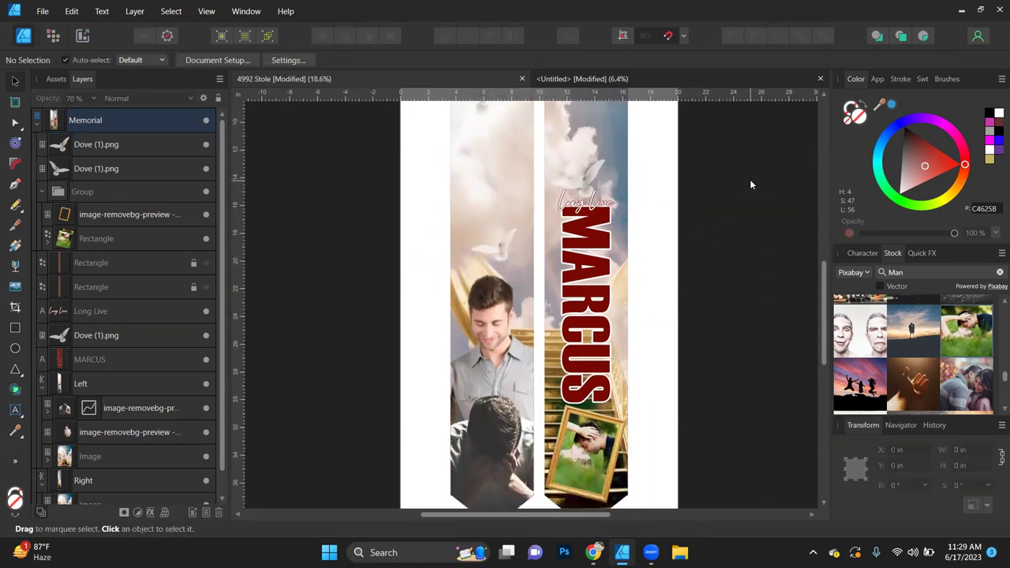
scroll(739, 187, down, 2)
scroll(732, 229, down, 3)
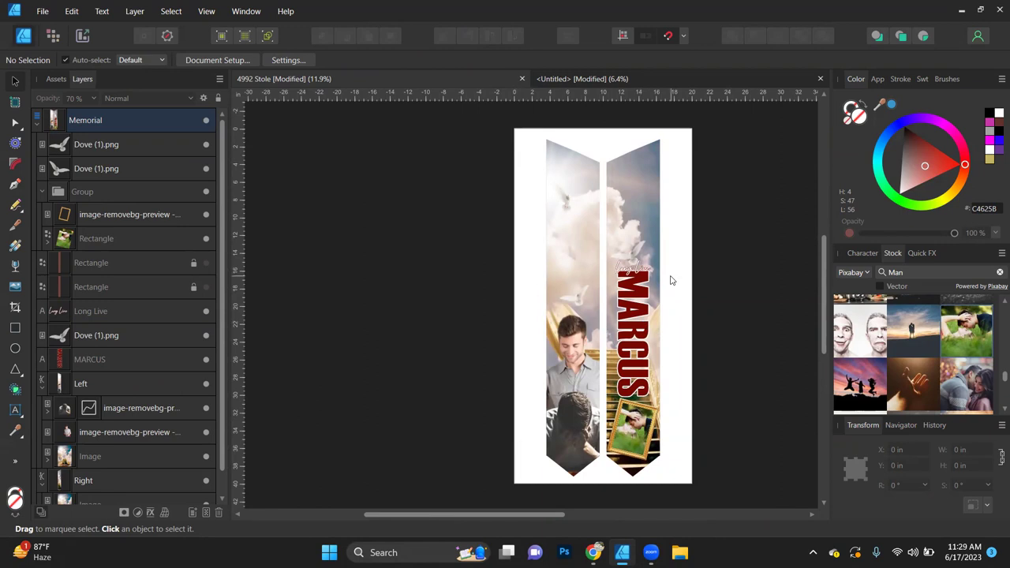
scroll(671, 280, right, 3)
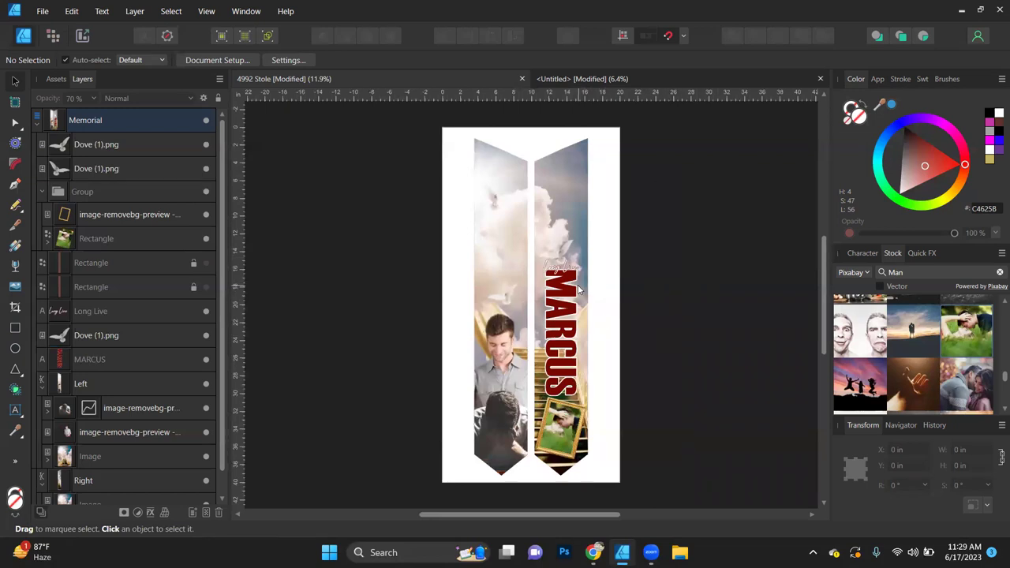
scroll(493, 402, up, 2)
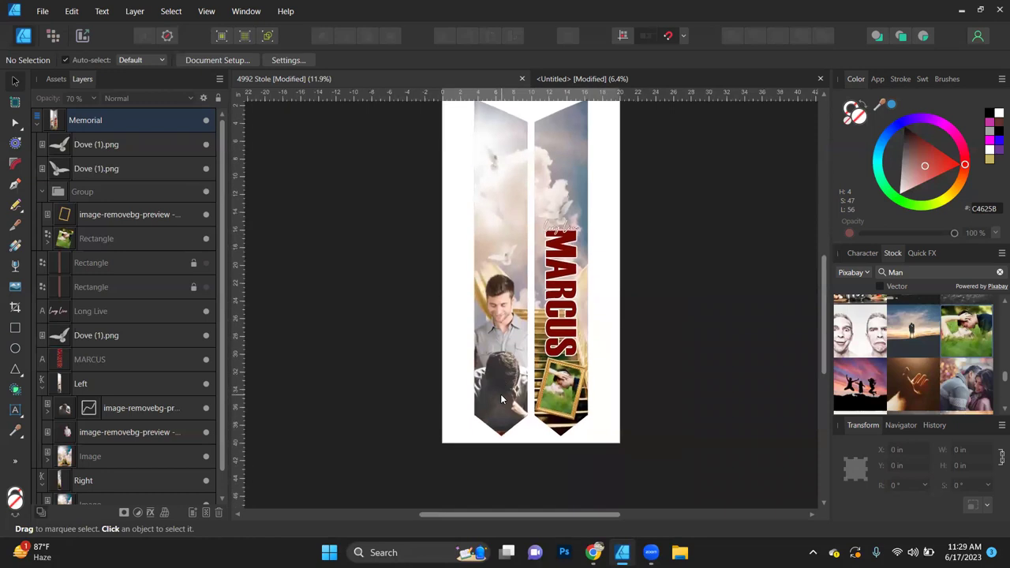
click(502, 397)
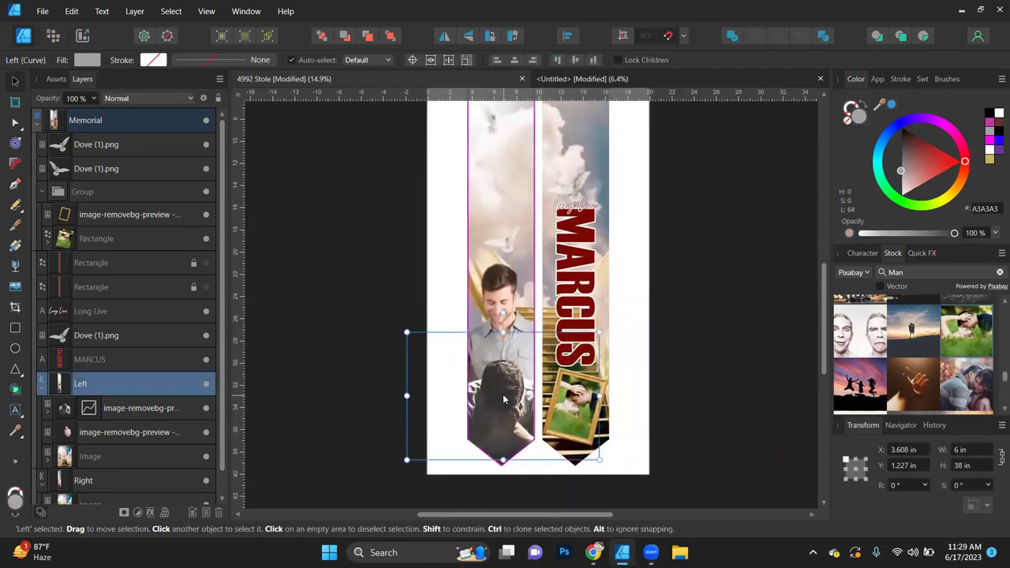
click(509, 396)
key(Delete)
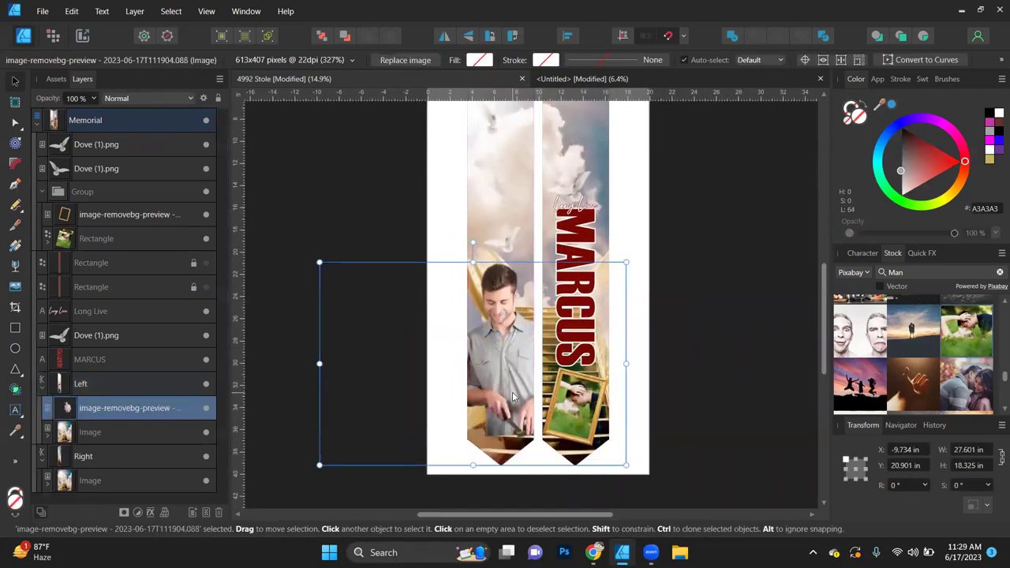
- Move the smiling man's cutout down into the left panel's pointed end and duplicate it in place
drag(502, 371, 498, 430)
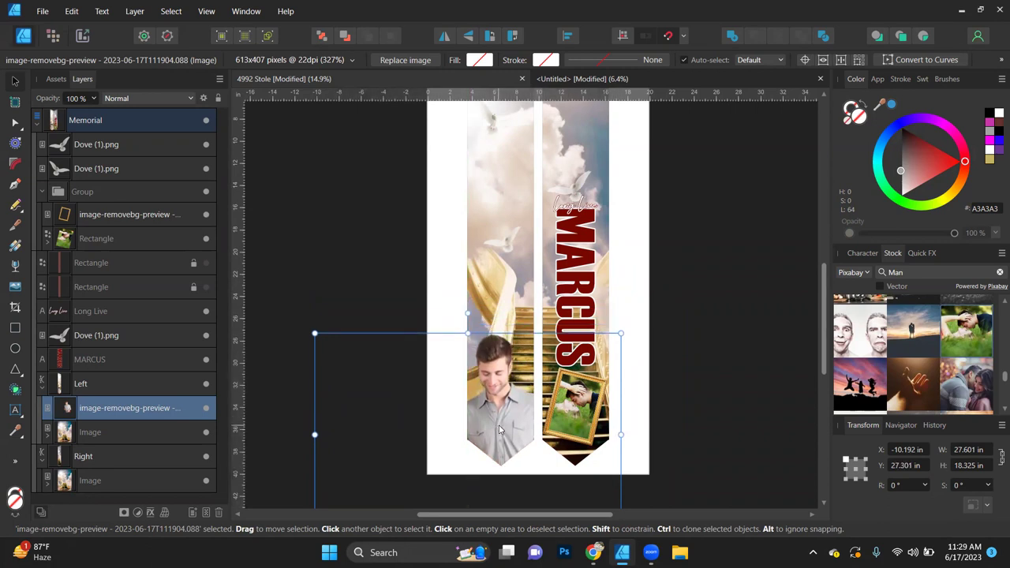
key(ctrl+j)
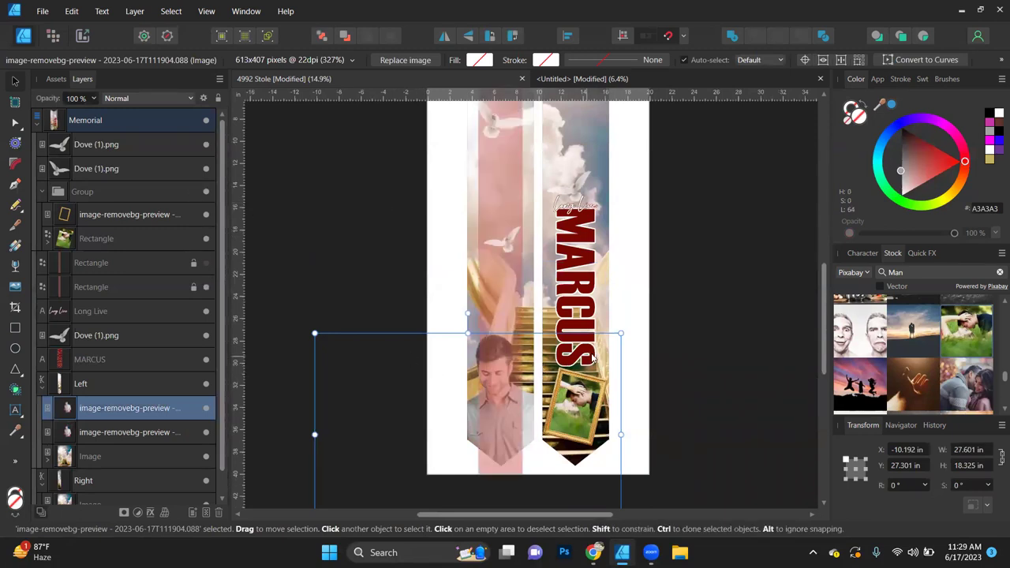
- Raise the rear copy of the smiling man above the front one and enlarge it to about 42.87 by 28.46 in
click(99, 431)
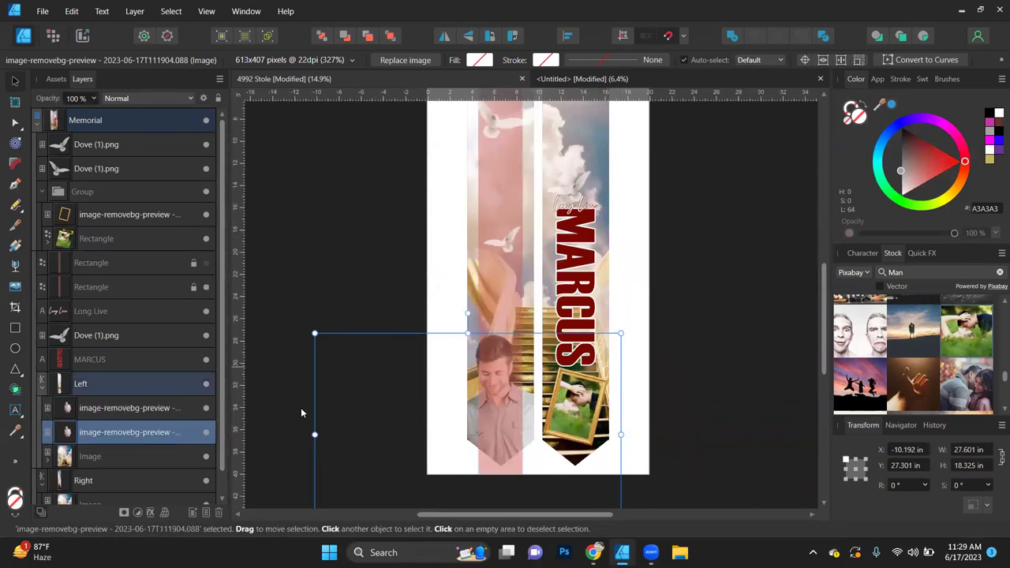
drag(504, 420, 503, 341)
drag(621, 239, 761, 117)
drag(699, 284, 605, 349)
drag(685, 192, 697, 184)
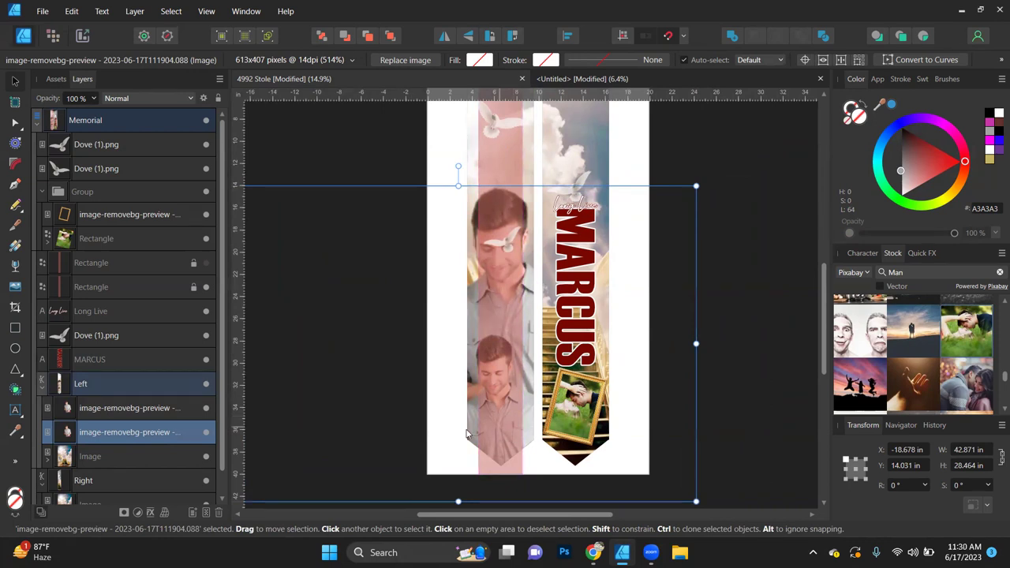
- Lower the enlarged rear cutout so its head sits behind the small dove, and shrink it to about 41.73 by 27.71 in
drag(554, 321, 547, 335)
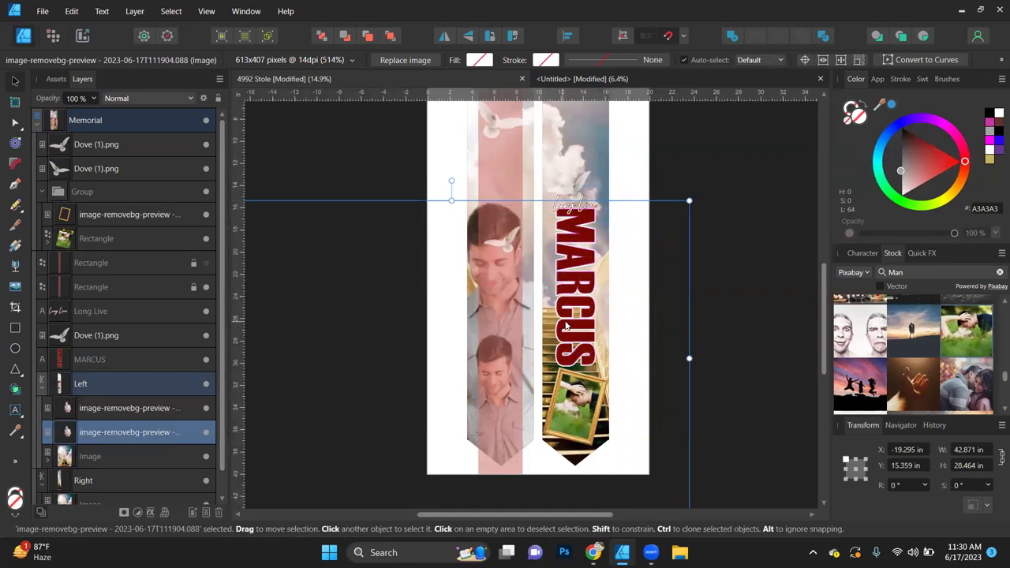
drag(560, 332, 563, 337)
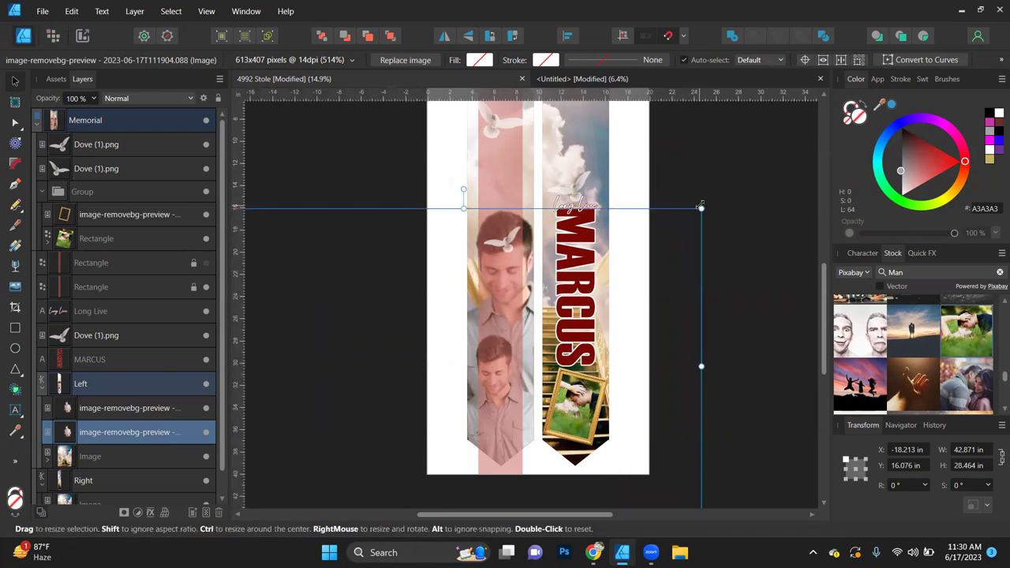
drag(699, 211, 691, 213)
drag(583, 331, 579, 328)
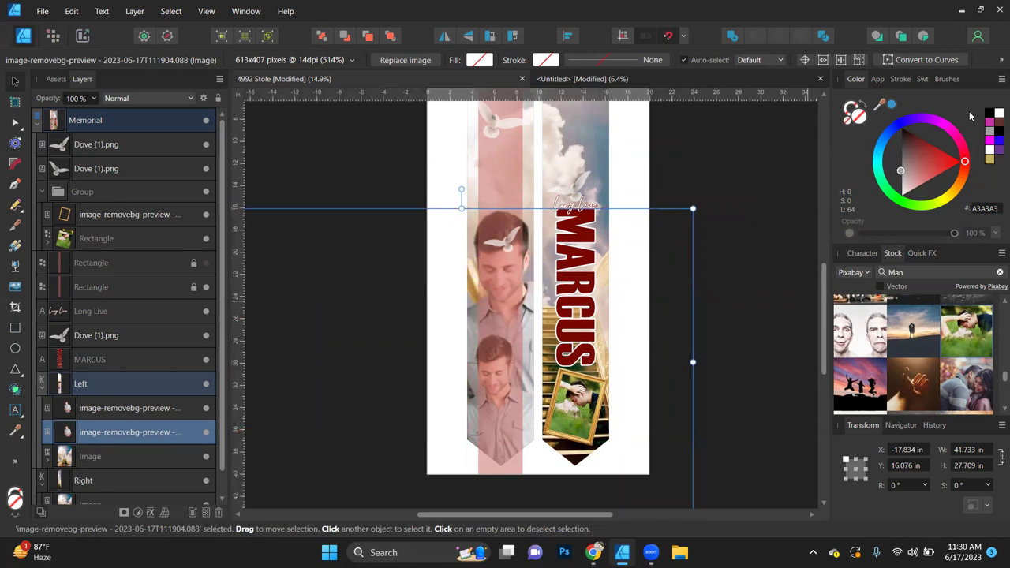
- Fill the larger man photo on the left stole panel with red C4625B at 100% opacity and hide the translucent guide strip
click(991, 122)
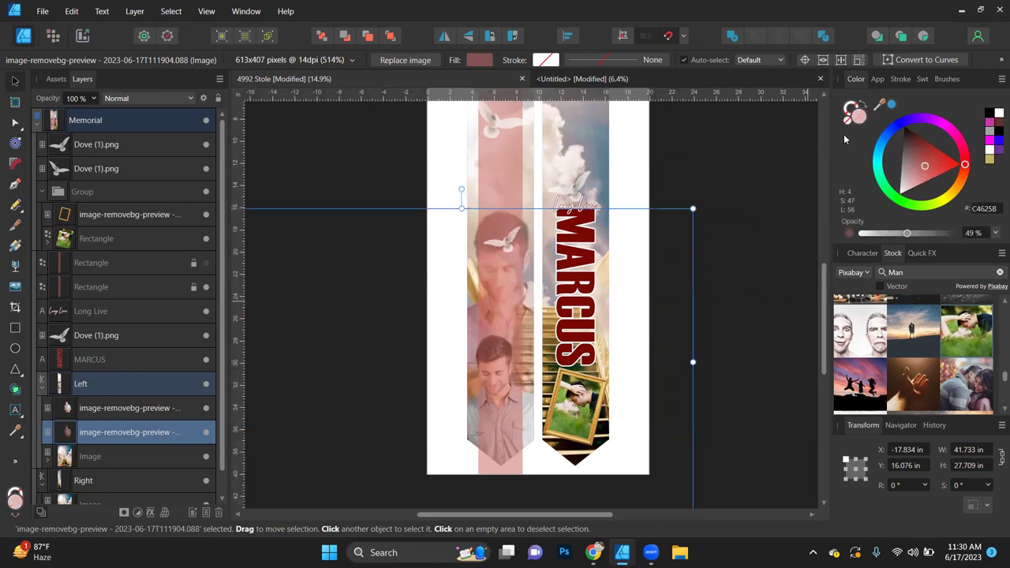
drag(906, 234, 994, 224)
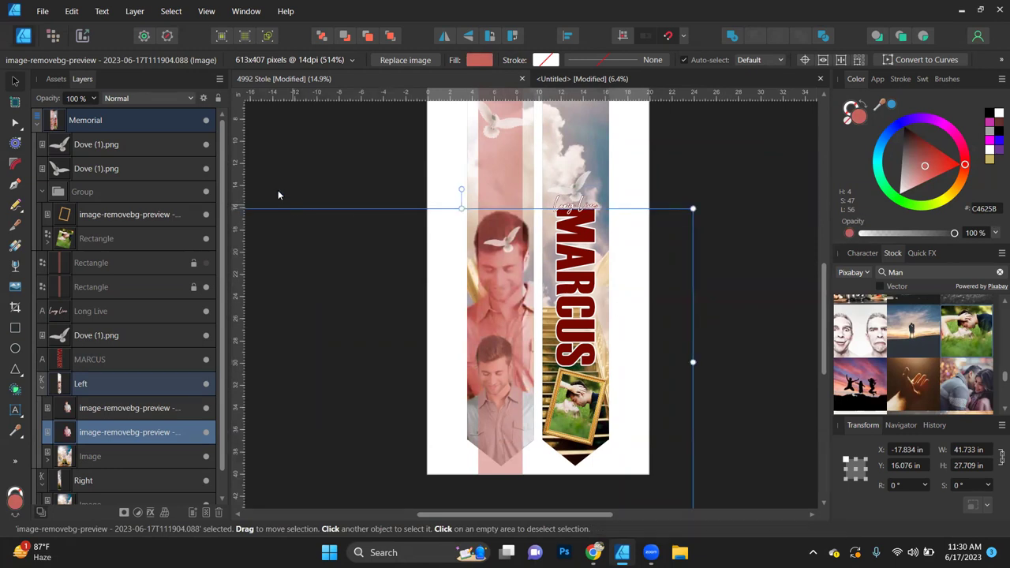
click(205, 287)
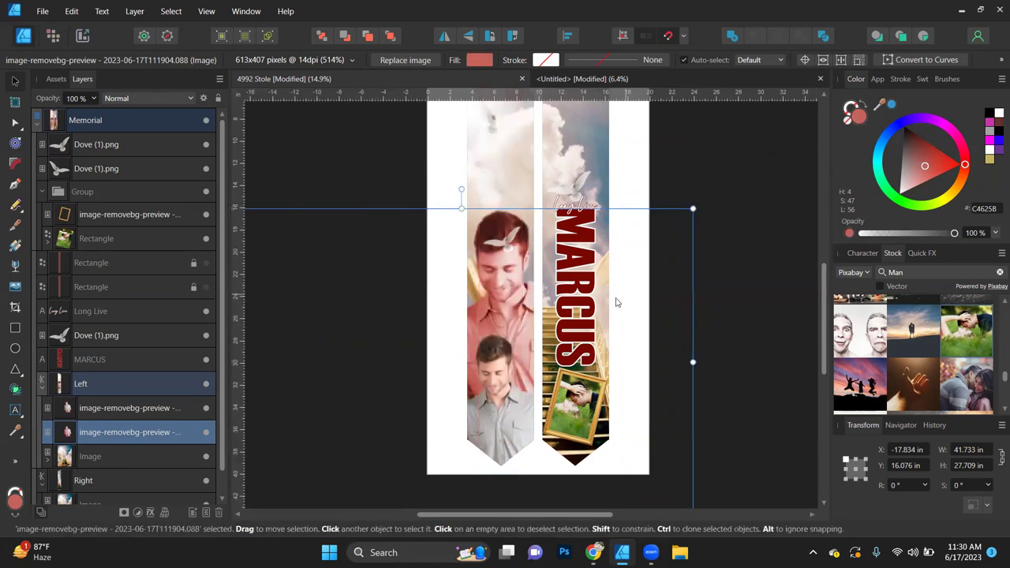
- Set the larger photo's fill to black and enlarge the photo to about 42.5 by 28.2 in, placed at about X -18.5 in
drag(909, 148, 896, 12)
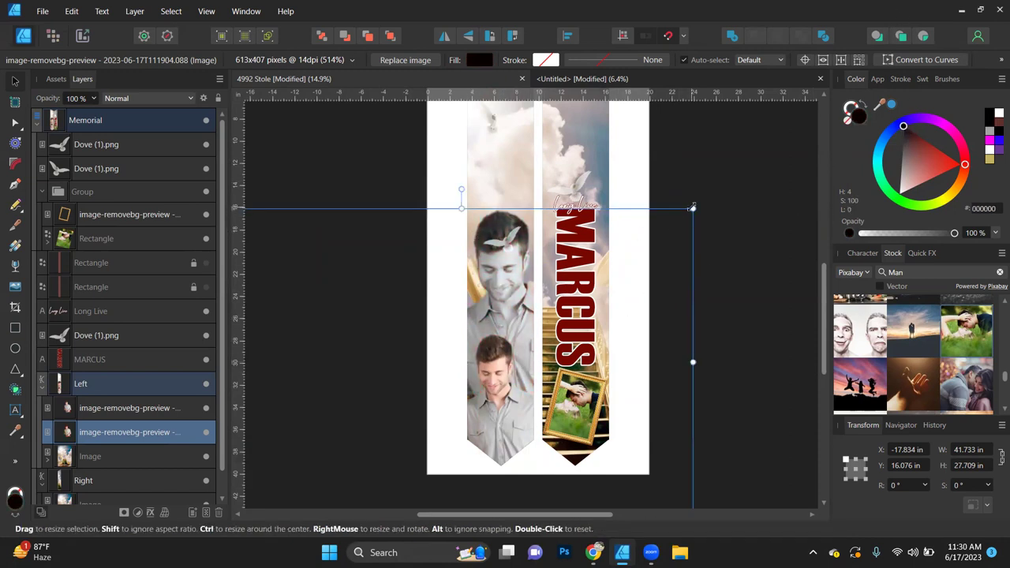
drag(692, 208, 702, 203)
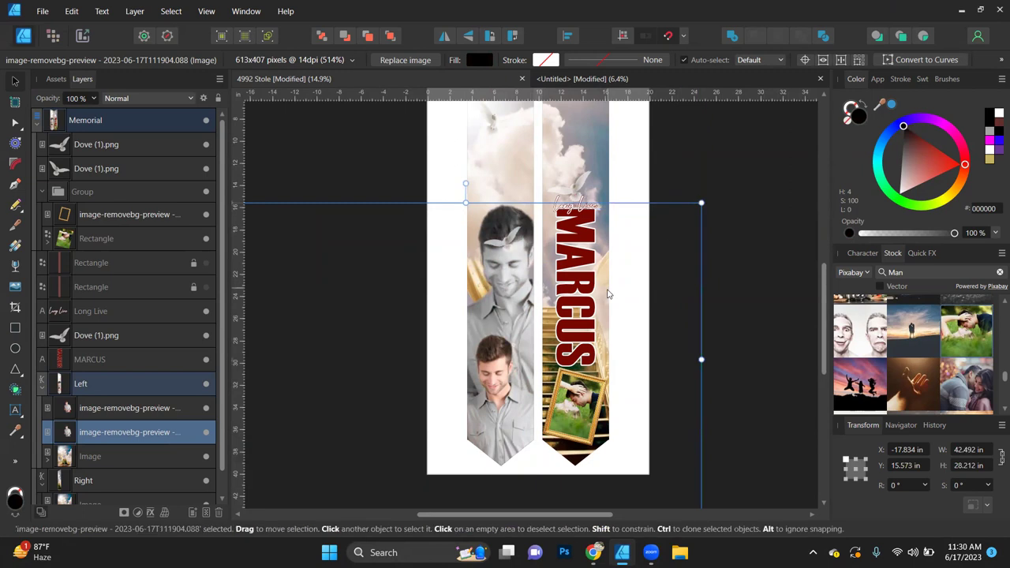
drag(600, 294, 592, 294)
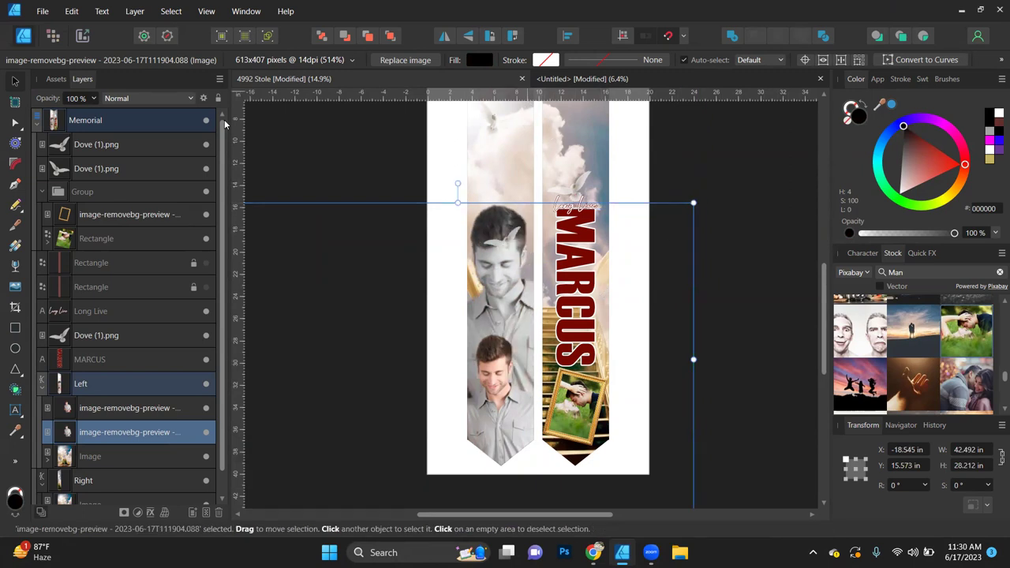
click(79, 101)
click(93, 98)
drag(98, 115, 77, 127)
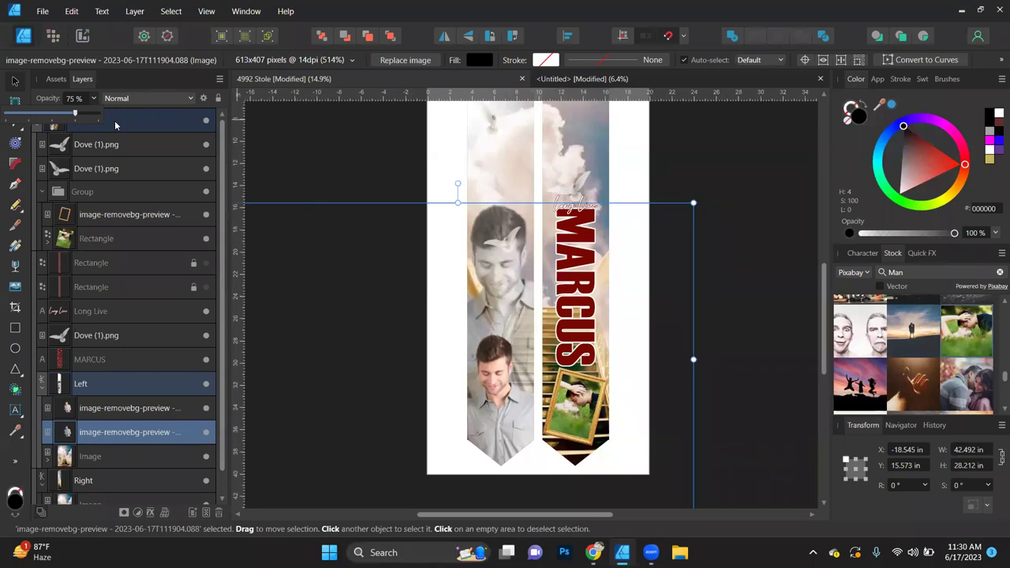
drag(77, 114, 122, 115)
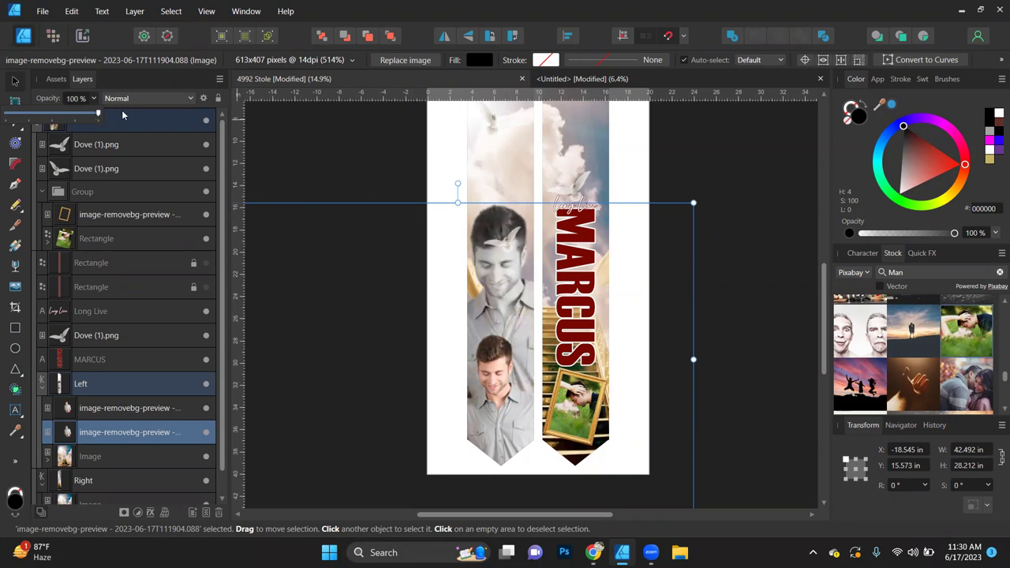
- Tint the larger photo with red C4625B and move the dove off the man's face up into the clouds
click(994, 126)
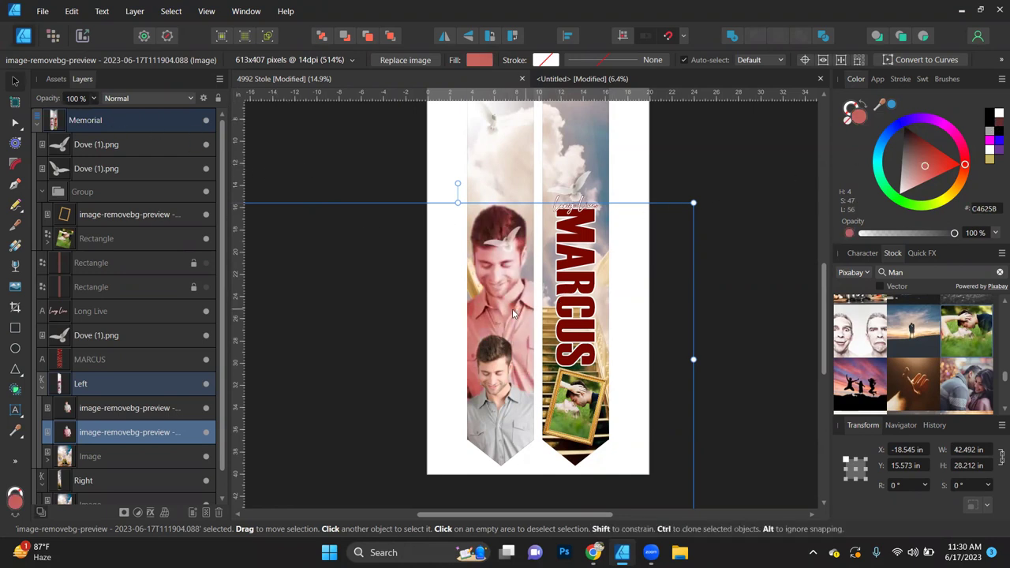
click(507, 246)
drag(507, 246, 511, 187)
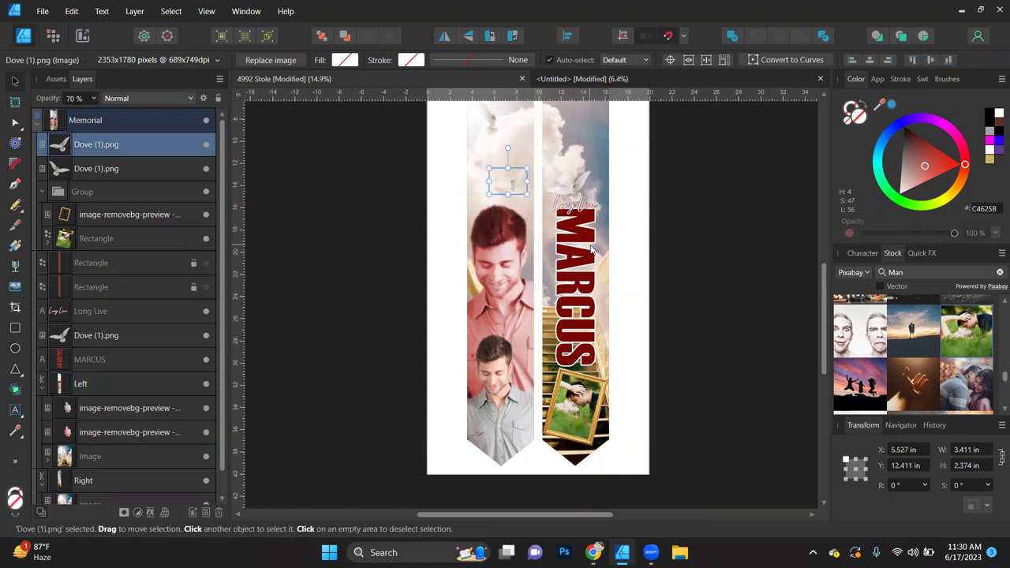
- Select both man photos inside the left panel and move them up together to about Y 9.9 in
drag(502, 291, 499, 290)
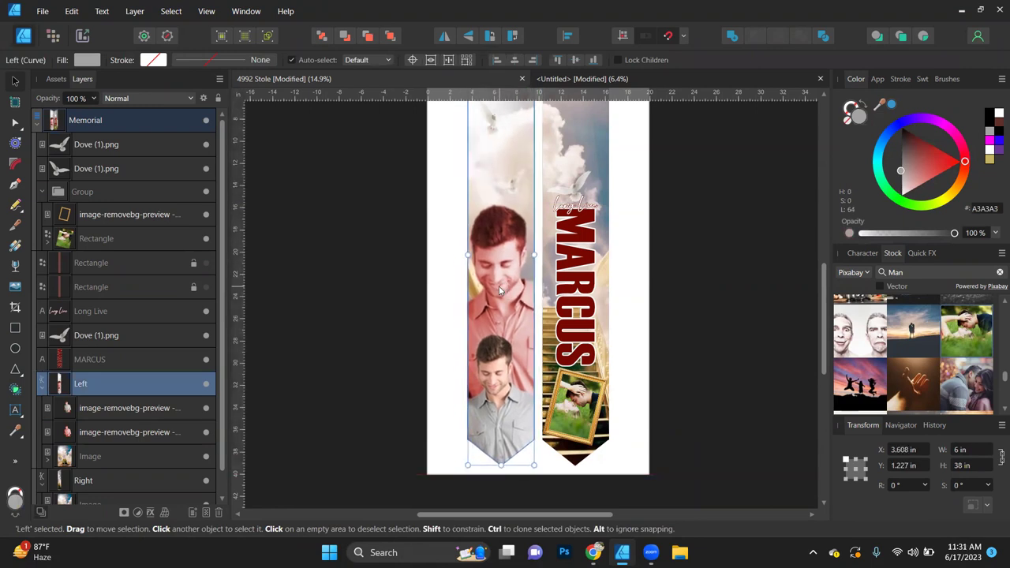
double_click(499, 285)
shift+click(486, 400)
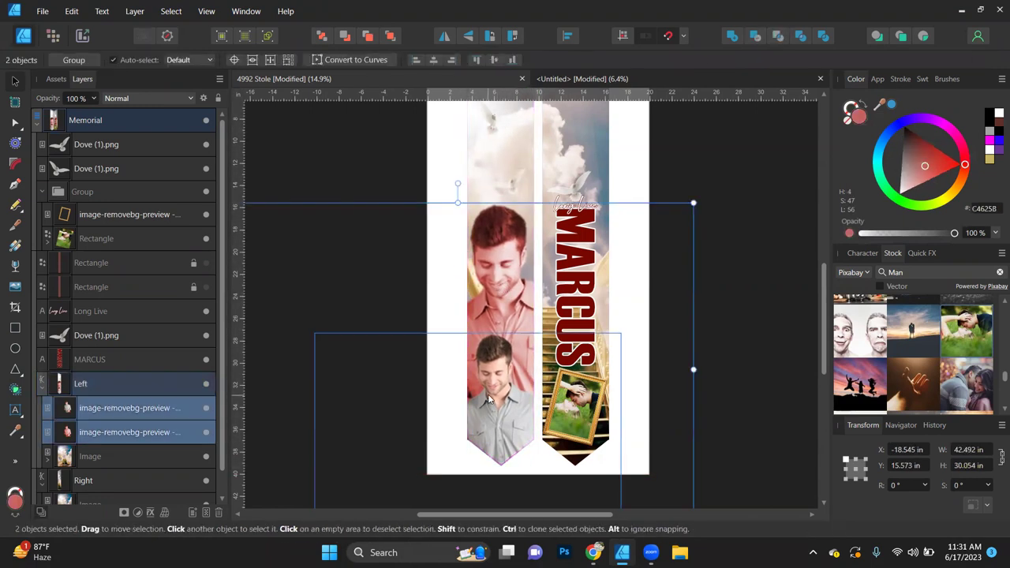
drag(497, 405, 491, 316)
scroll(500, 345, down, 1)
scroll(503, 339, up, 3)
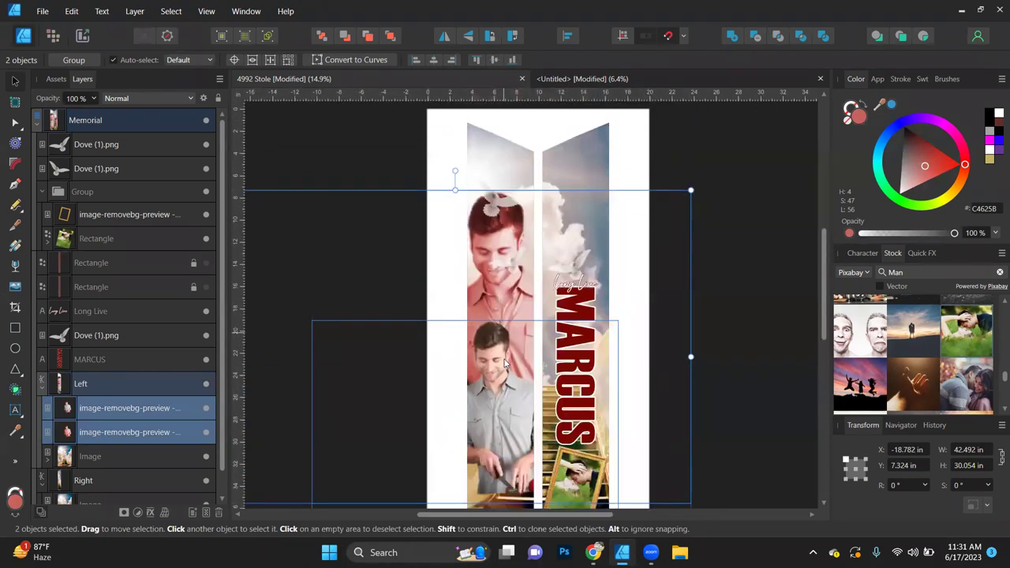
scroll(507, 347, down, 1)
drag(506, 349, 507, 370)
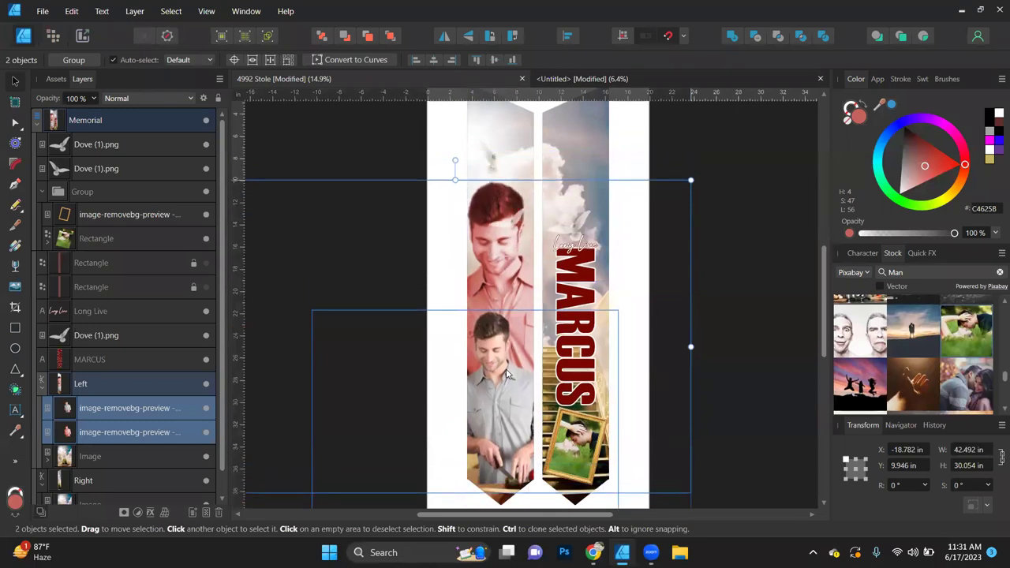
- Delete the smaller dove overlapping the red-tinted photo
click(511, 229)
key(Delete)
scroll(442, 331, up, 1)
scroll(445, 314, down, 2)
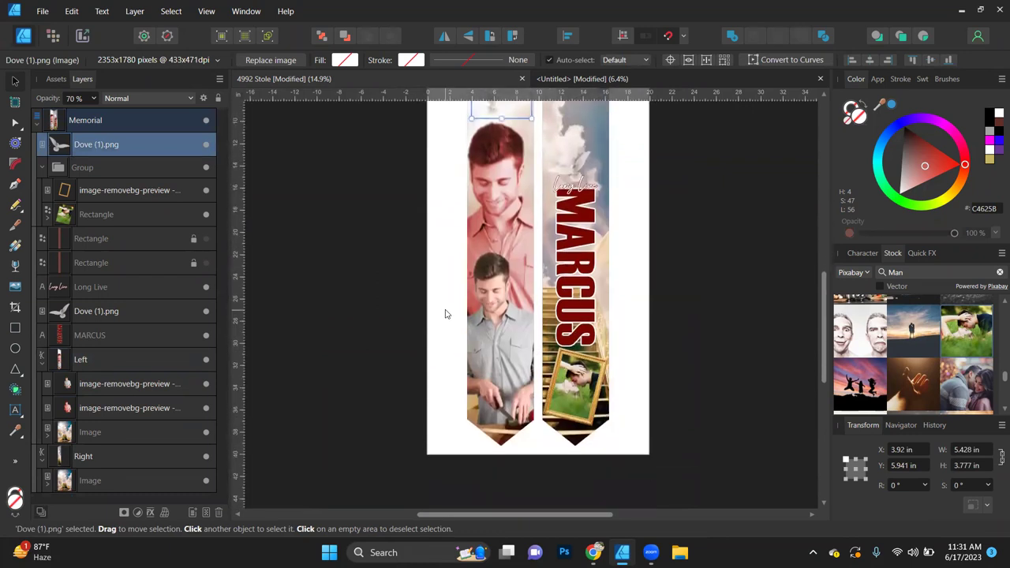
- Draw a rectangle about 6.2 by 4.6 in across the left panel's lower part and fill it with dark red 790800 sampled from the vertical name text
scroll(445, 313, down, 1)
click(15, 327)
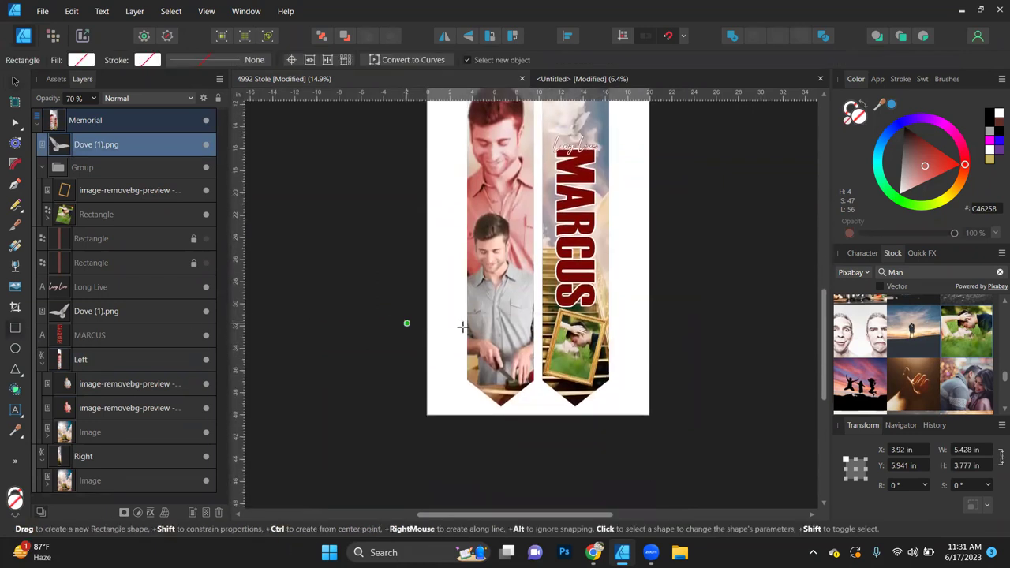
drag(465, 313, 534, 364)
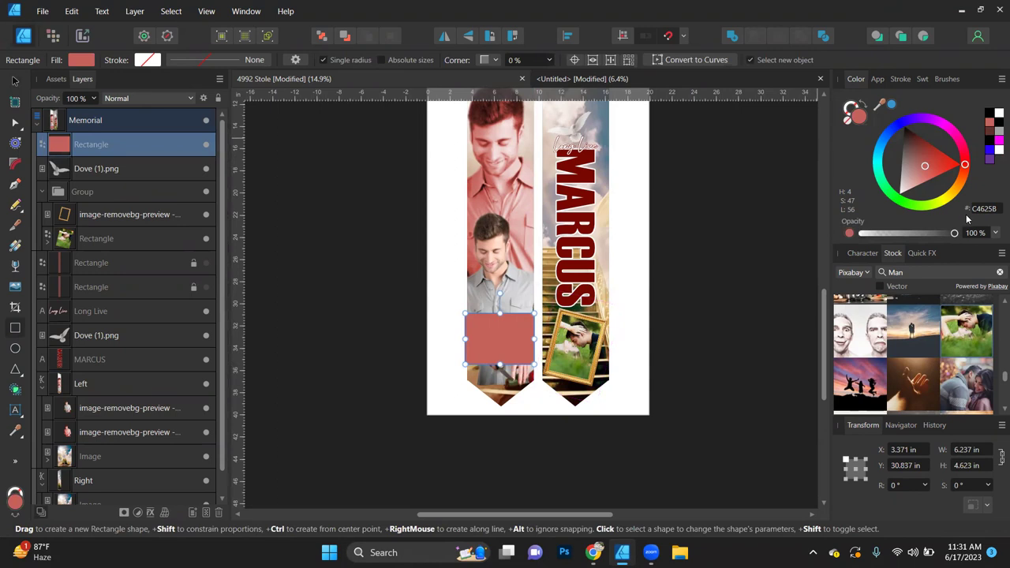
click(993, 136)
drag(882, 105, 577, 178)
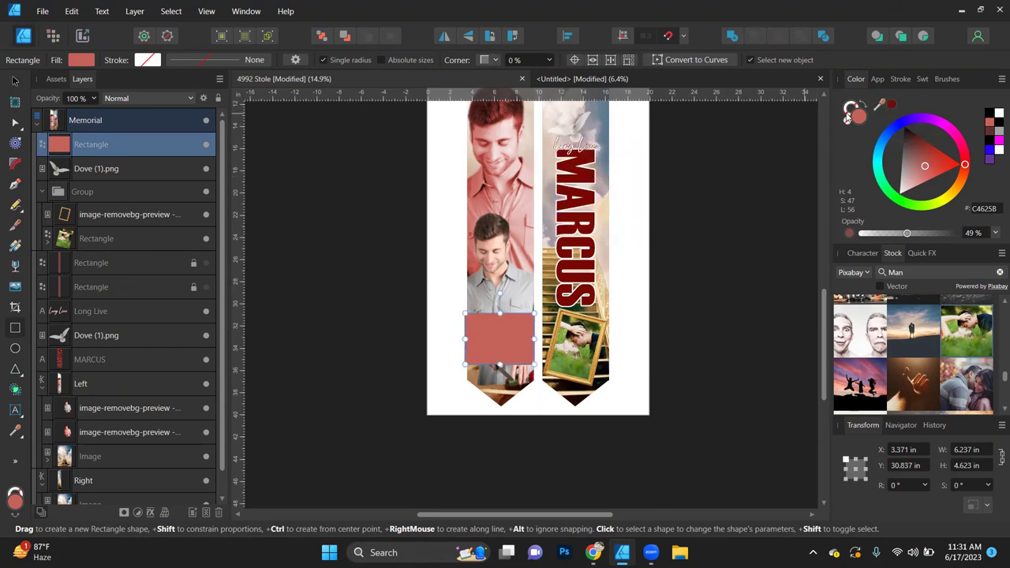
click(890, 106)
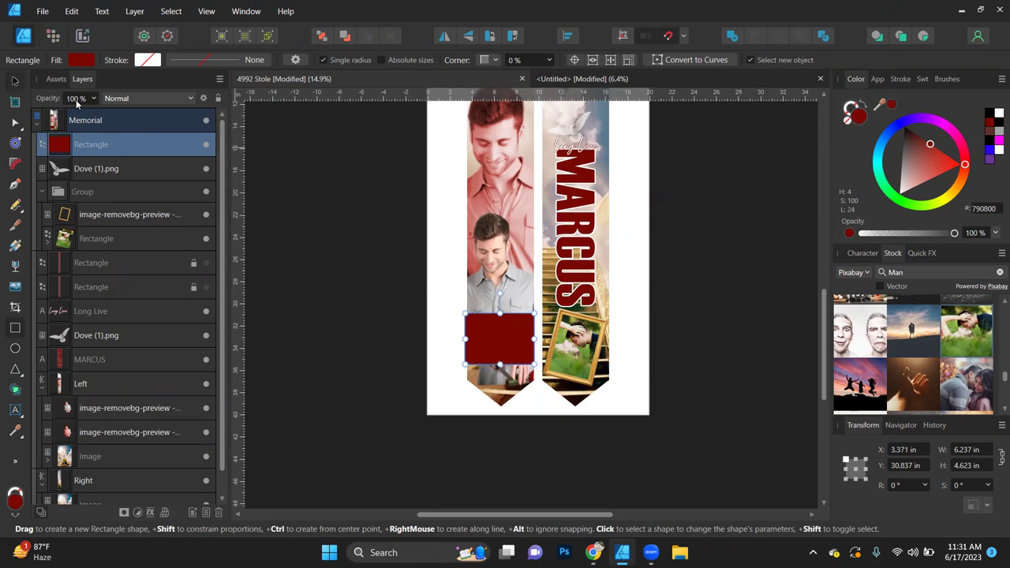
- Widen the dark red rectangle to about 9.2 in and nest it inside the Left panel layer, above the photos
key(v)
scroll(506, 362, up, 3)
drag(558, 372, 593, 372)
drag(108, 147, 73, 392)
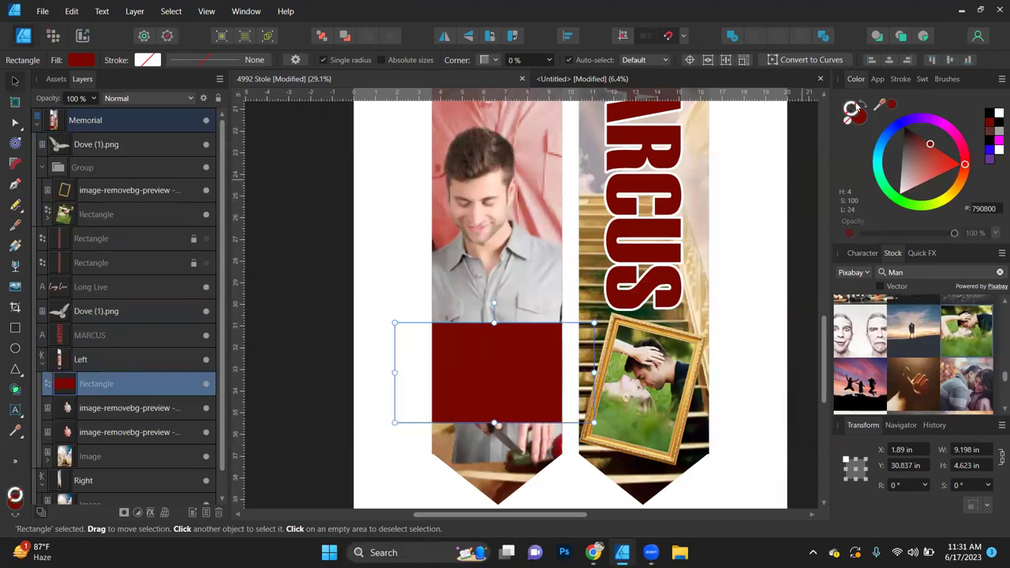
- Give the dark red rectangle a white FFFFFF outline and show the left panel's translucent guide strip again
drag(919, 161, 899, 193)
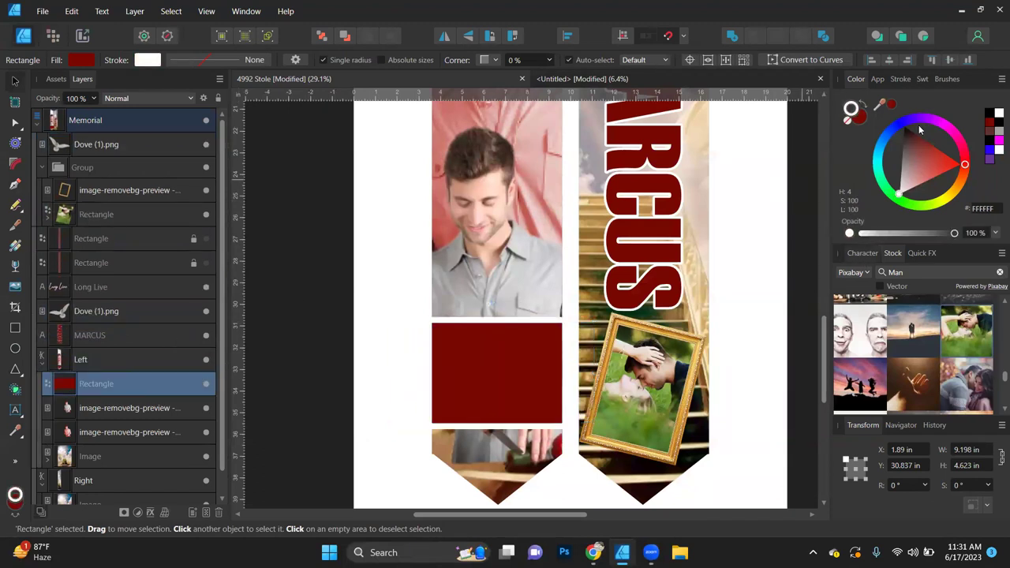
click(313, 356)
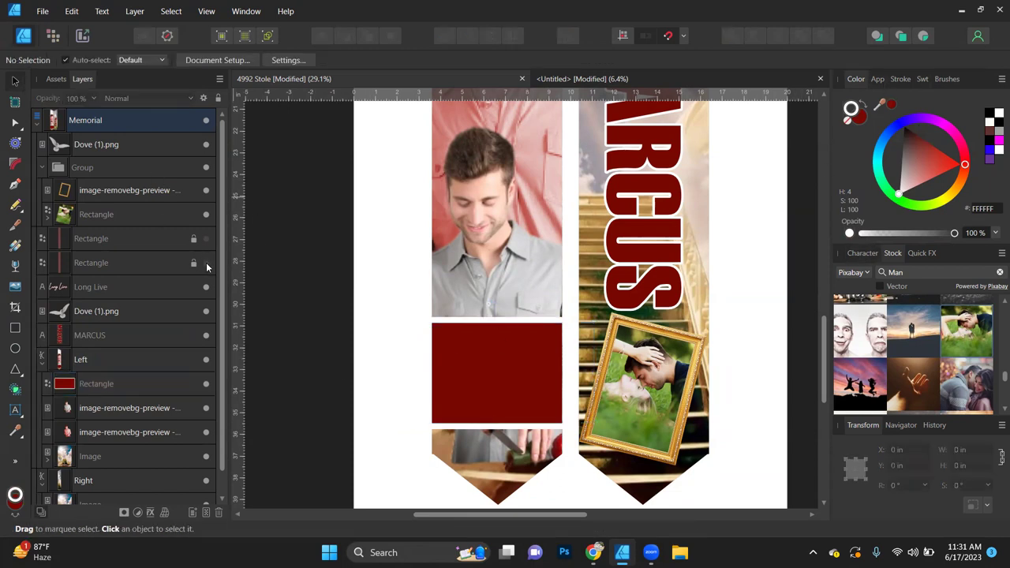
click(206, 263)
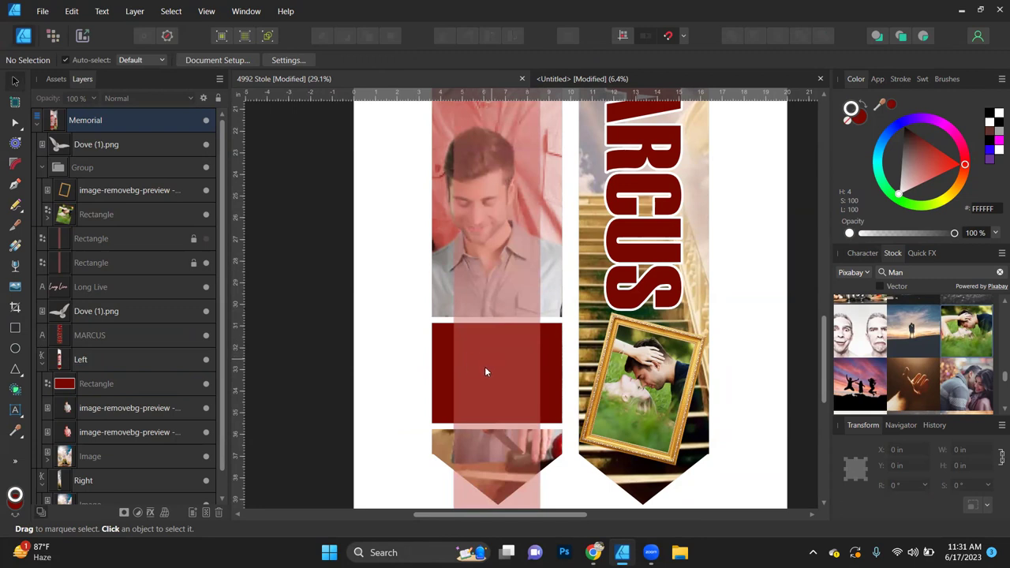
- Add white Houston Signature art text on the dark red block reading "Sunrise", with the birth date on the line below
scroll(465, 362, up, 5)
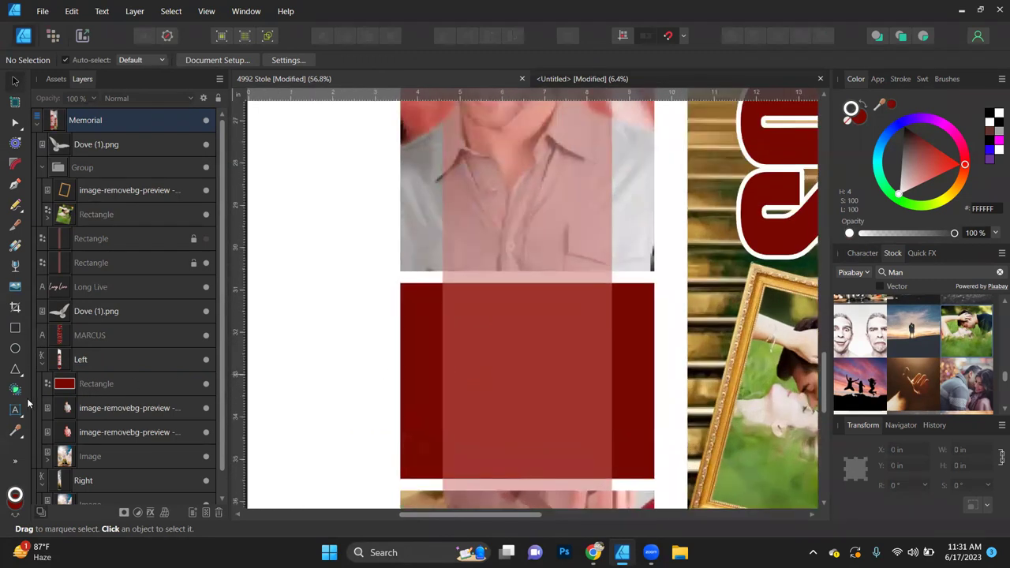
click(15, 409)
drag(455, 301, 468, 318)
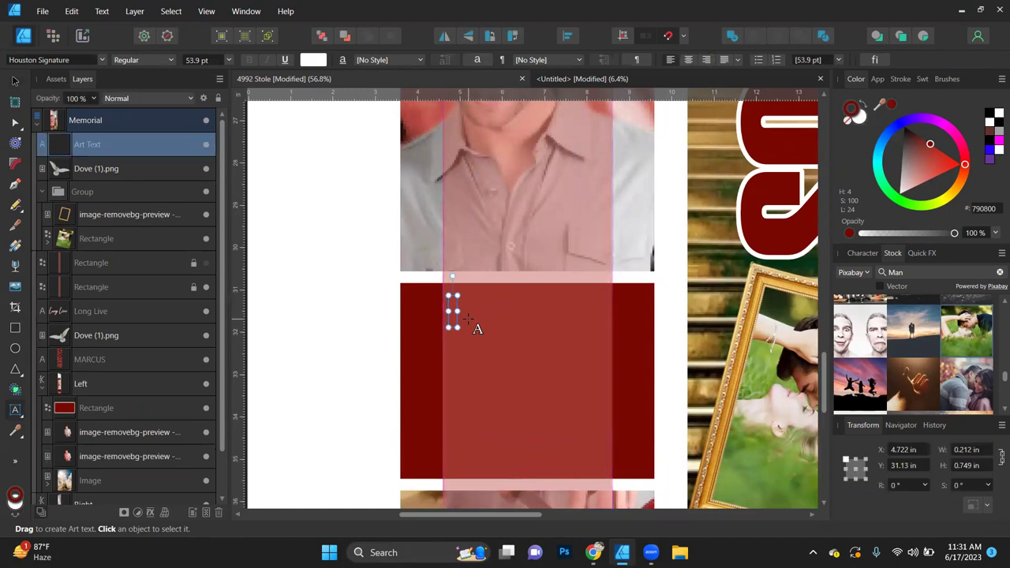
text(Sunrie)
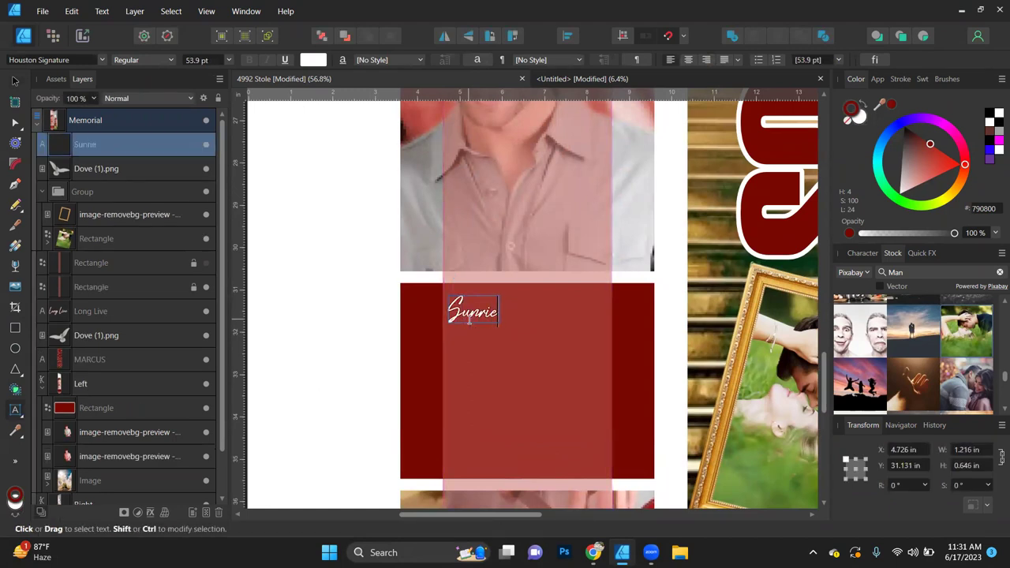
key(BackSpace)
text(se)
text(01)
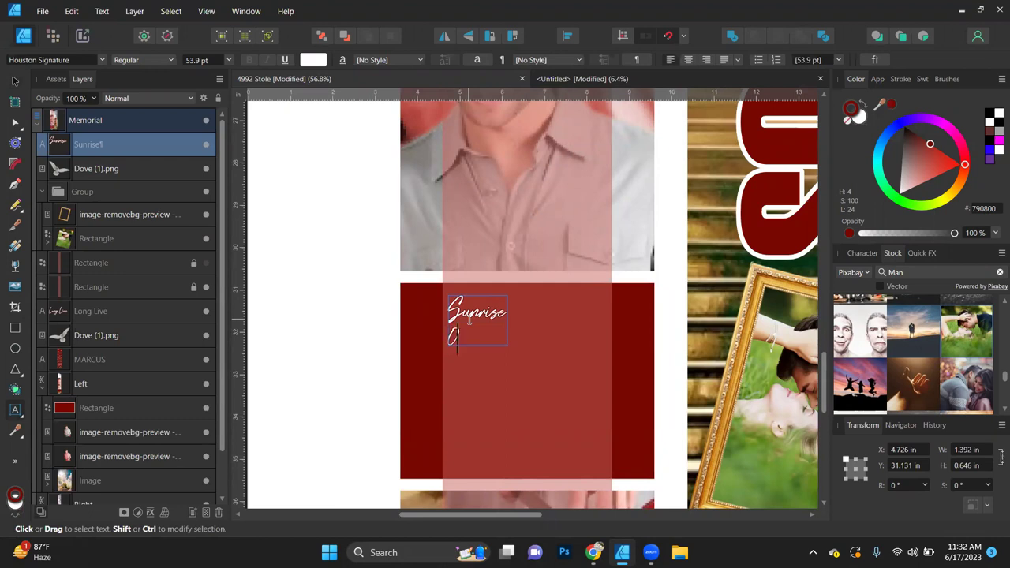
key(BackSpace)
key(BackSpace)
text(Ja)
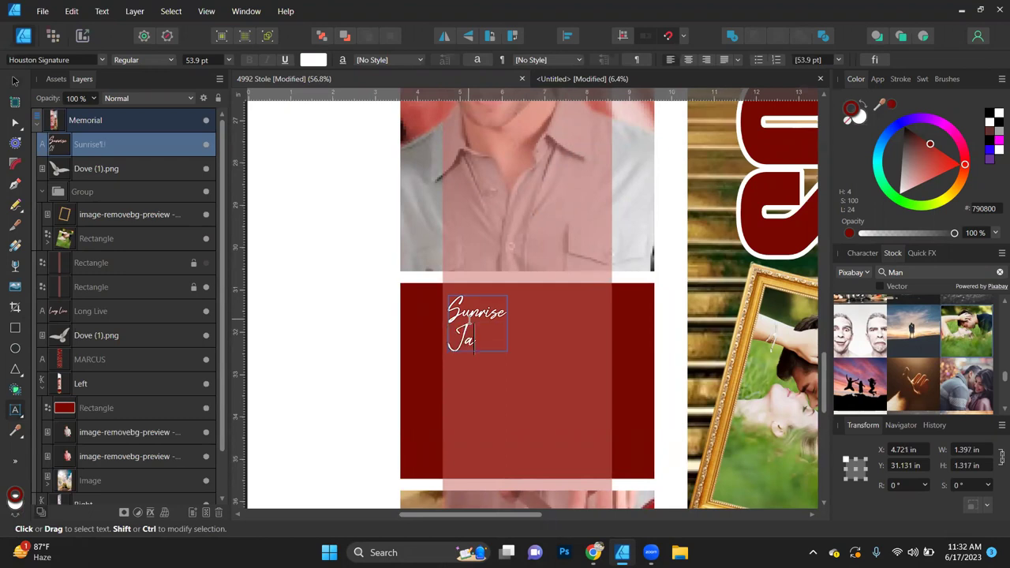
text(nuary)
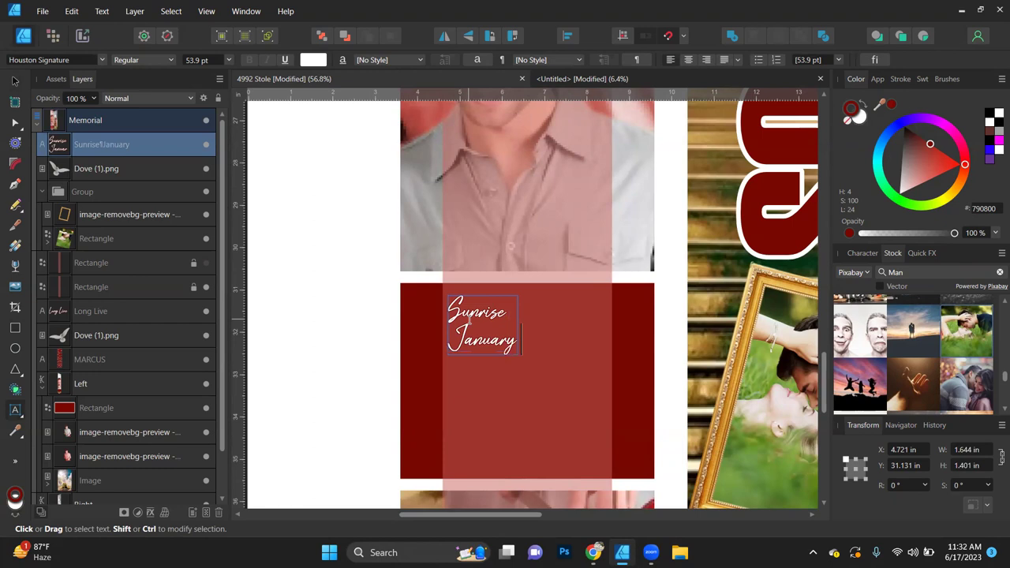
text( 1, 1990)
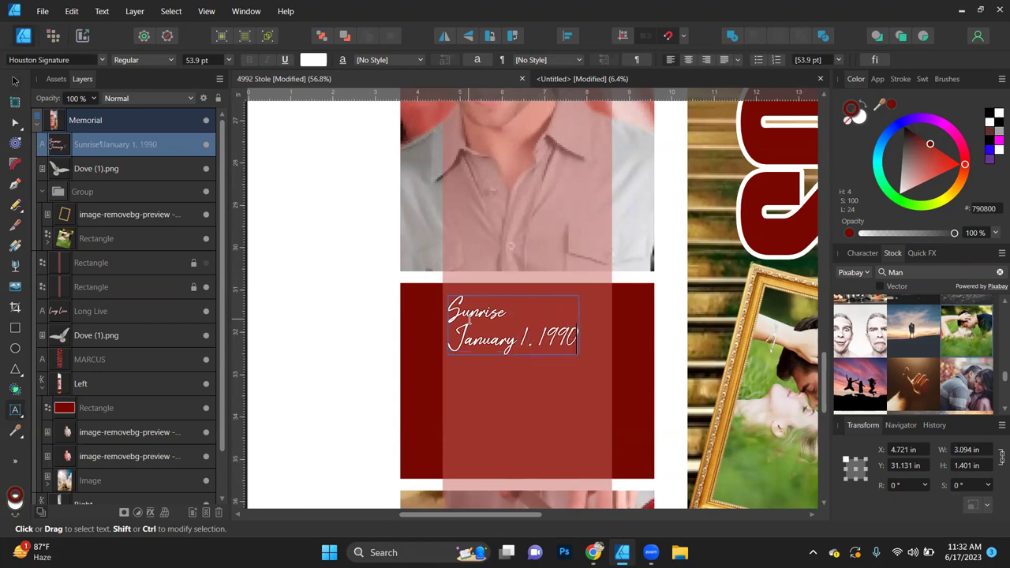
- Add "Sunset" and "December 30, 2022" on two lines below the birth date, leaving a blank line between
key(Return)
text(S)
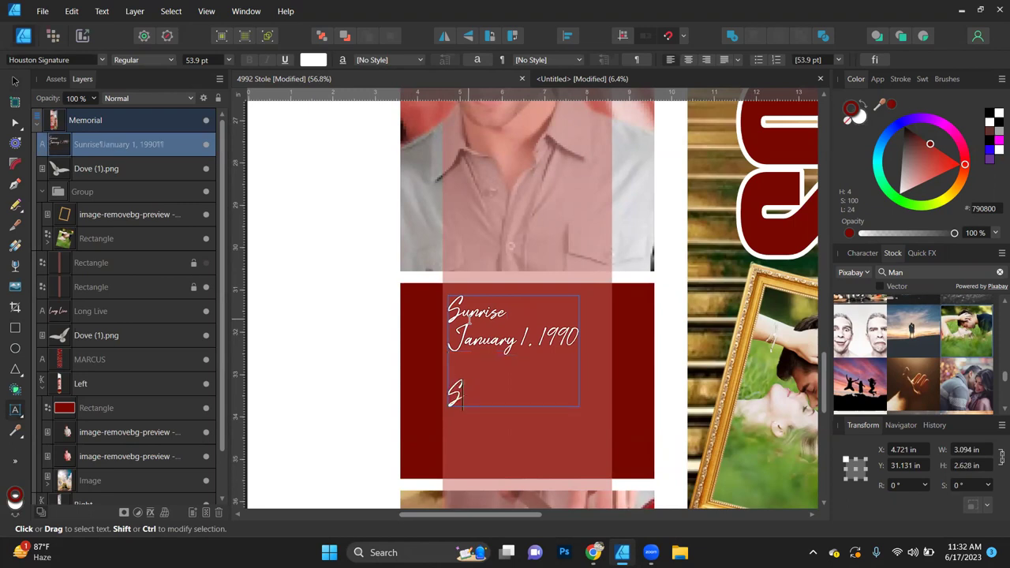
text(unset)
key(Return)
text(De)
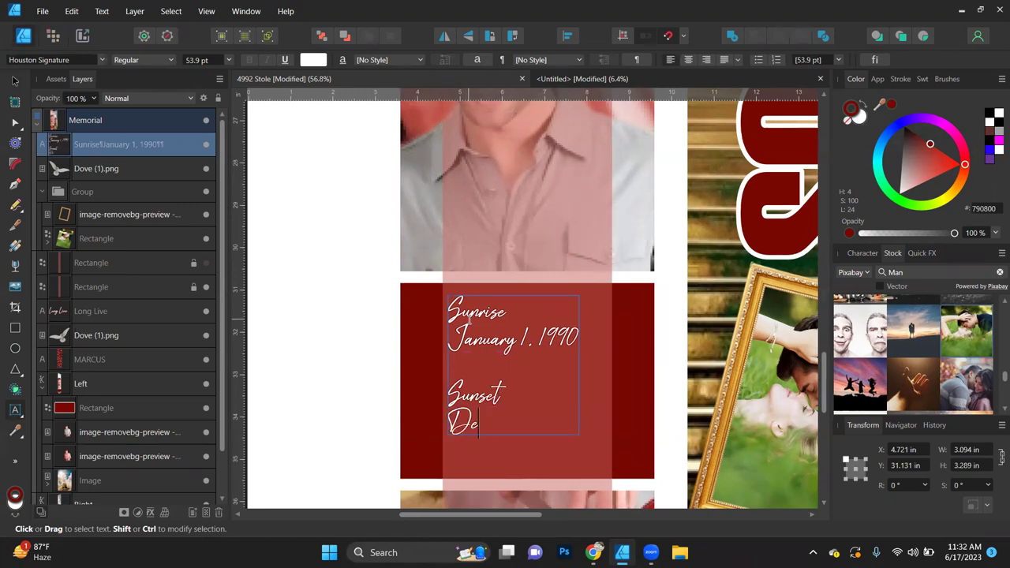
text(cember 30, )
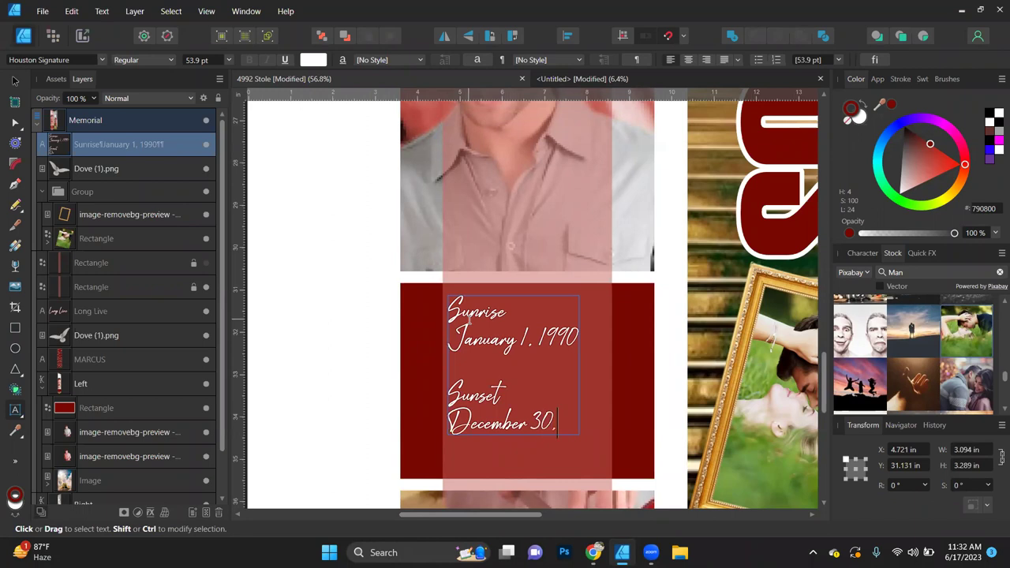
text(2023)
key(BackSpace)
text(2)
- Finish editing the Sunrise and Sunset text block and center-align its lines
key(Escape)
click(14, 81)
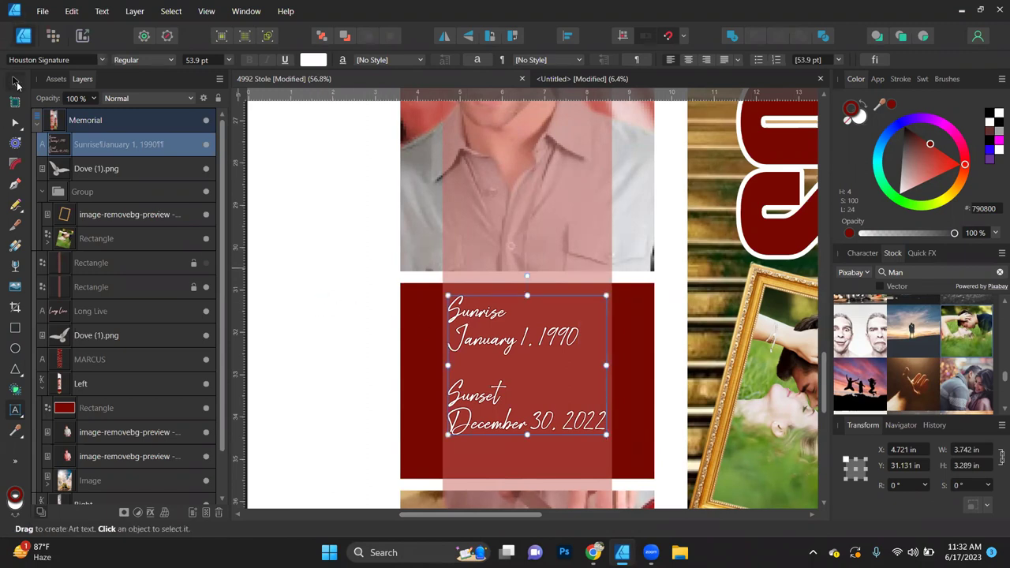
click(687, 61)
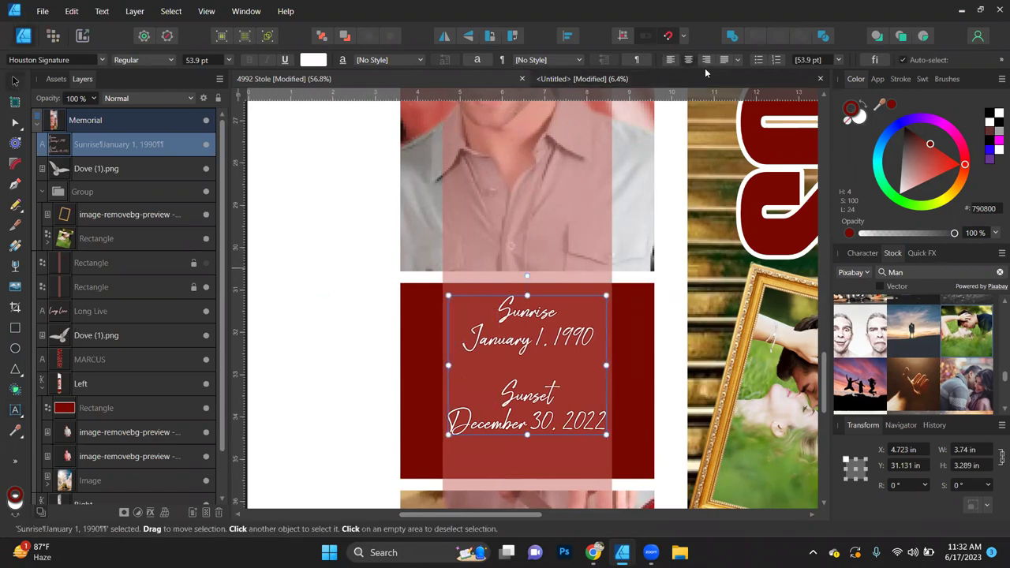
- Try the sampled tan color B89C6D and left alignment on the Sunrise and Sunset text, and restore its centered alignment
double_click(529, 311)
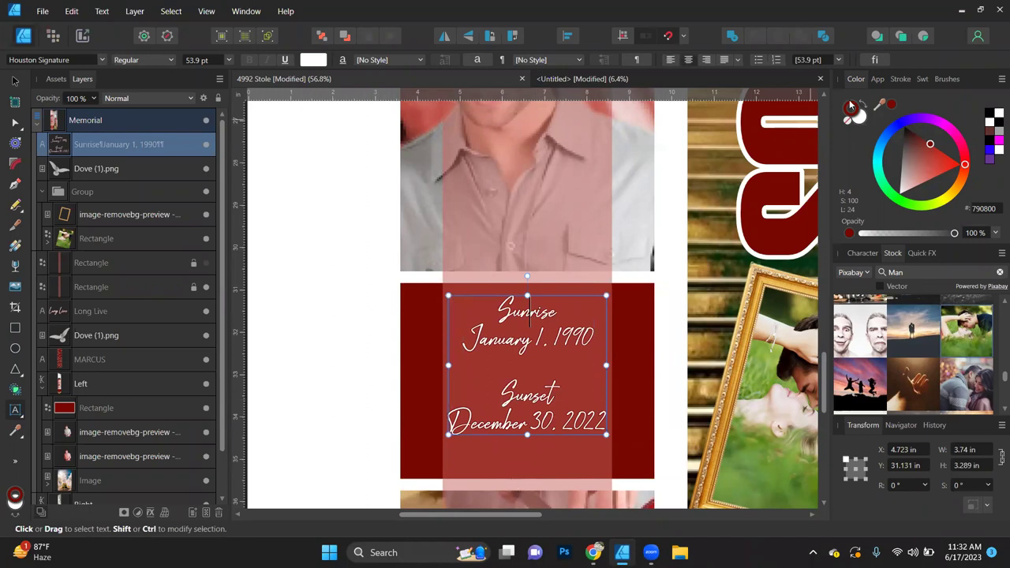
drag(885, 104, 708, 177)
click(891, 105)
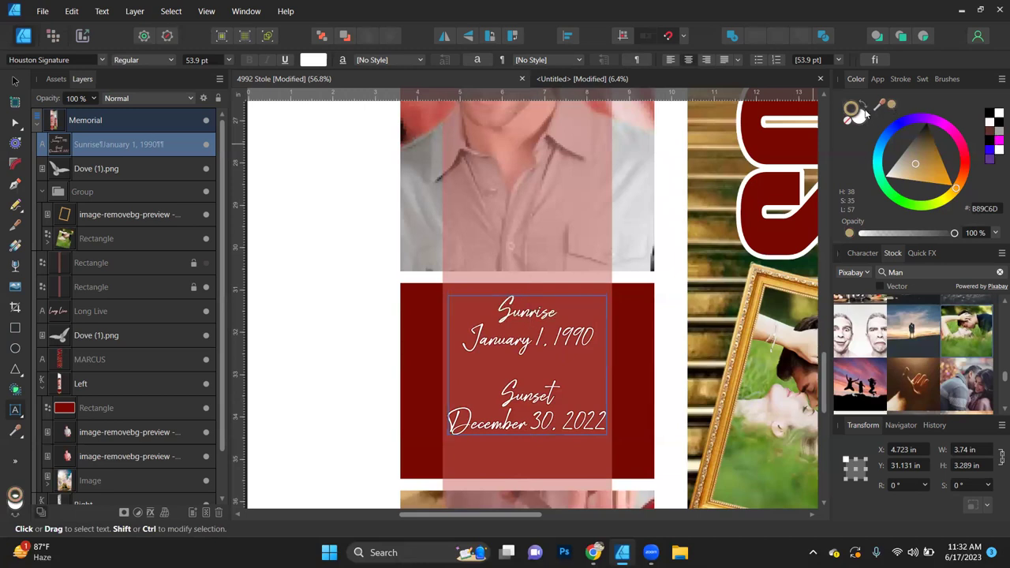
key(Escape)
key(ctrl+l)
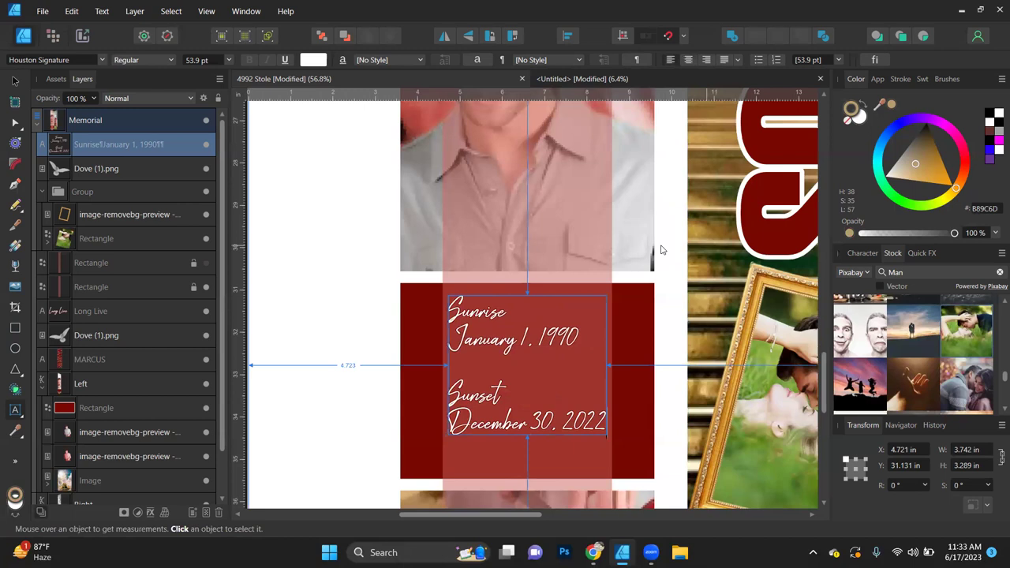
click(15, 79)
key(ctrl+e)
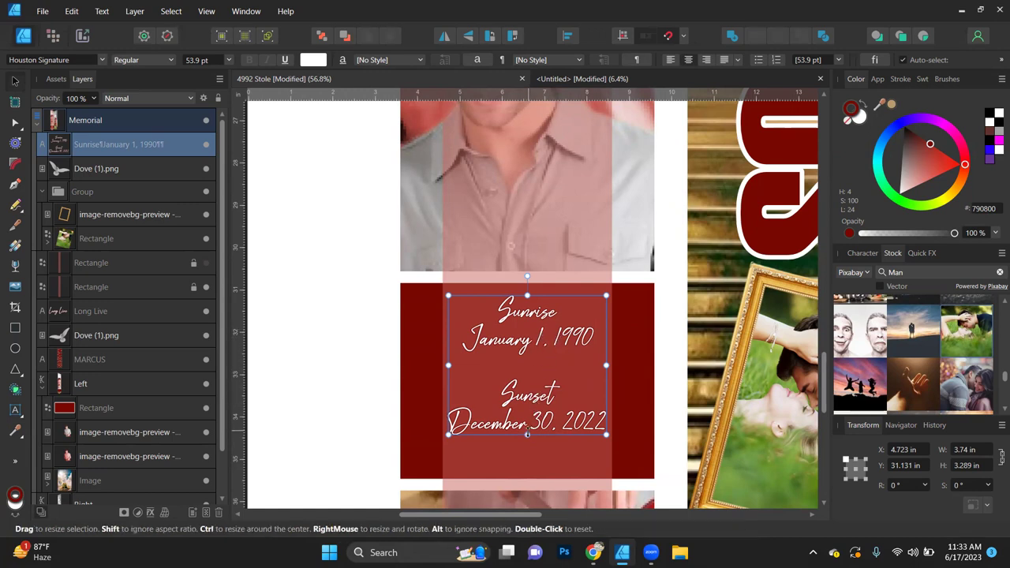
- Shorten the Sunrise and Sunset text, move it lower in the red block and scale it to about 4 × 2.8 in across the guide strip
drag(527, 434, 527, 405)
drag(545, 330, 542, 367)
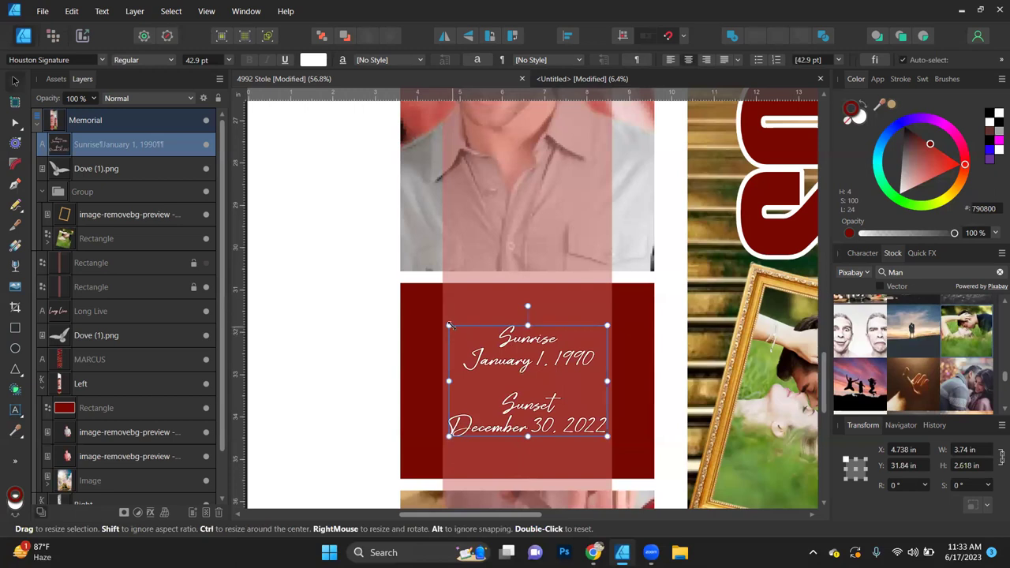
drag(448, 324, 442, 321)
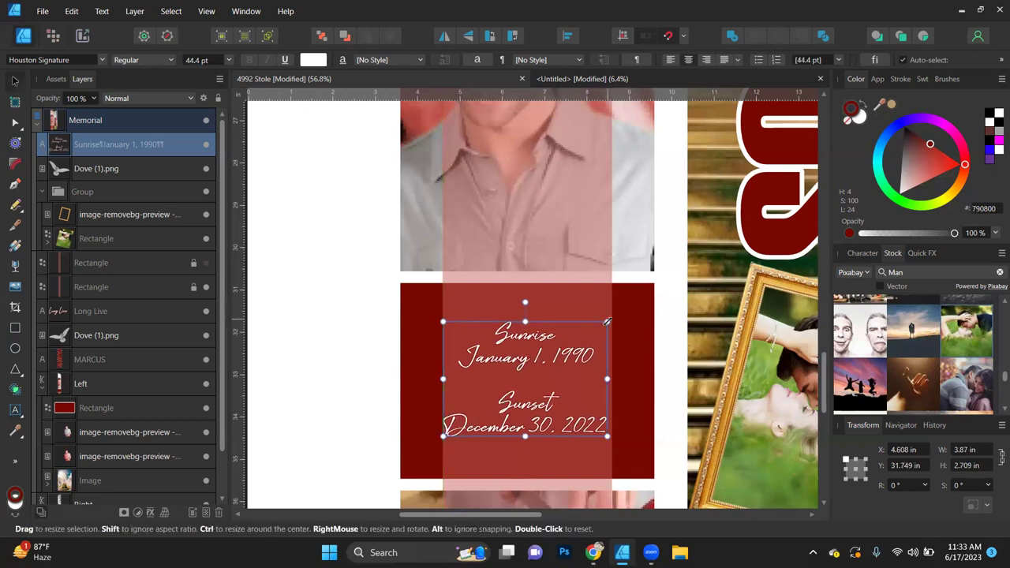
drag(607, 321, 613, 318)
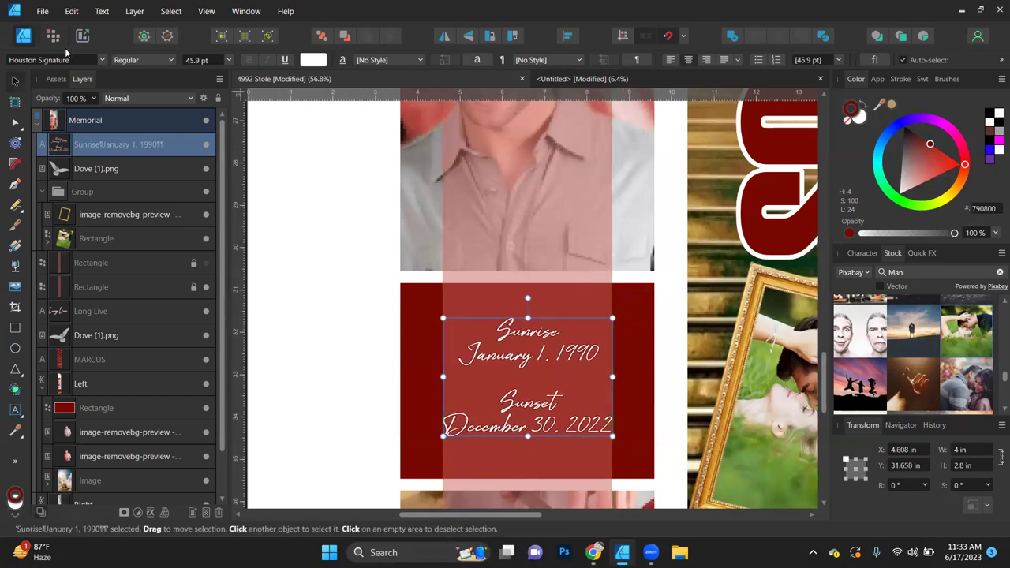
- Set the birth date line under "Sunrise" in the Haettenschweiler font used by the large vertical name
click(768, 145)
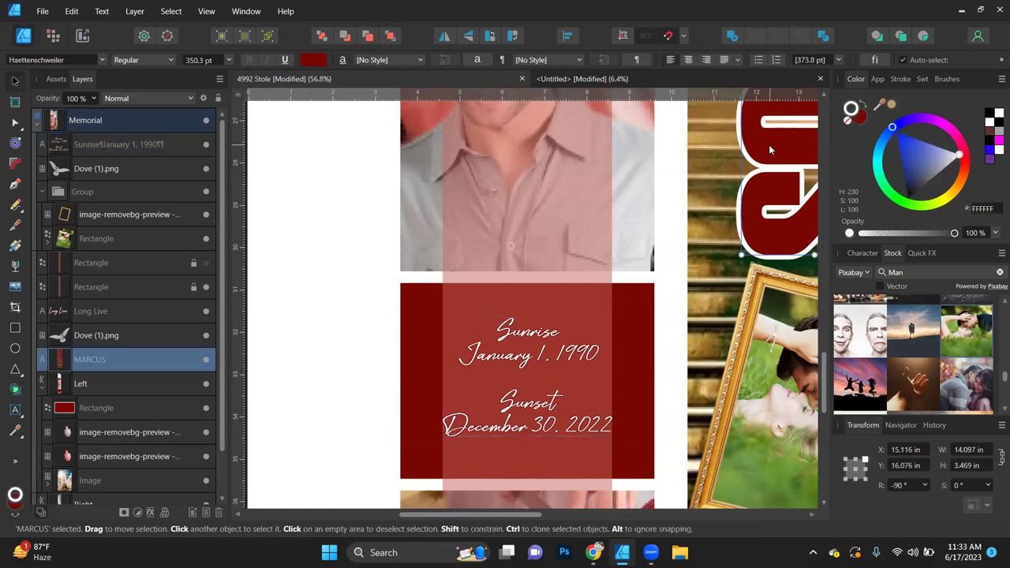
click(530, 345)
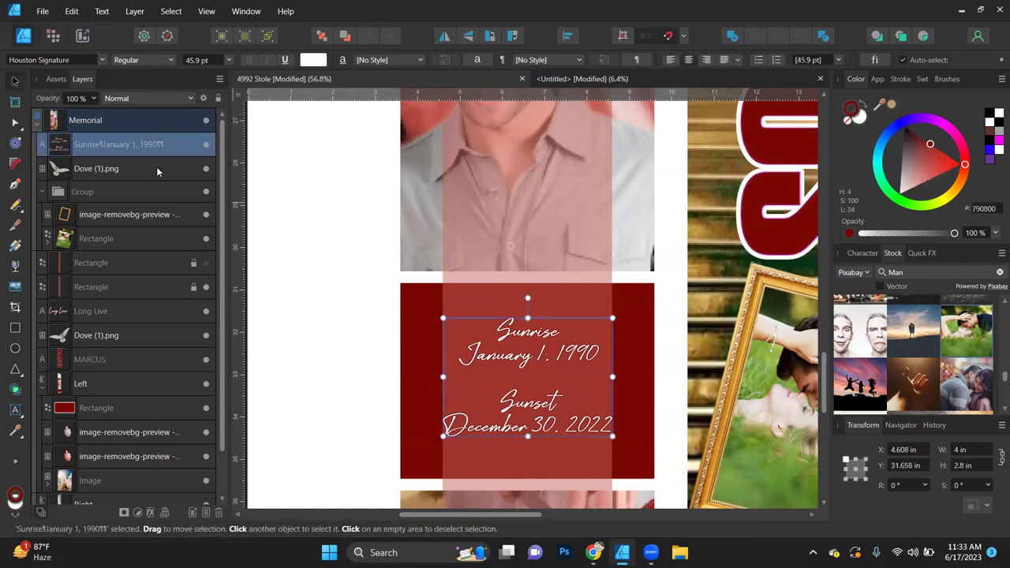
double_click(512, 368)
drag(599, 355, 475, 362)
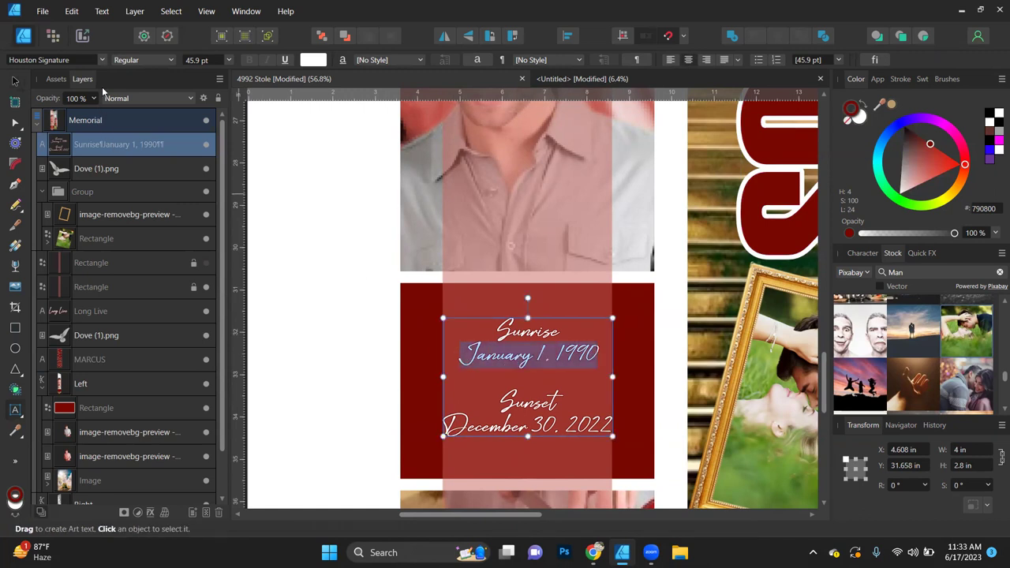
click(100, 61)
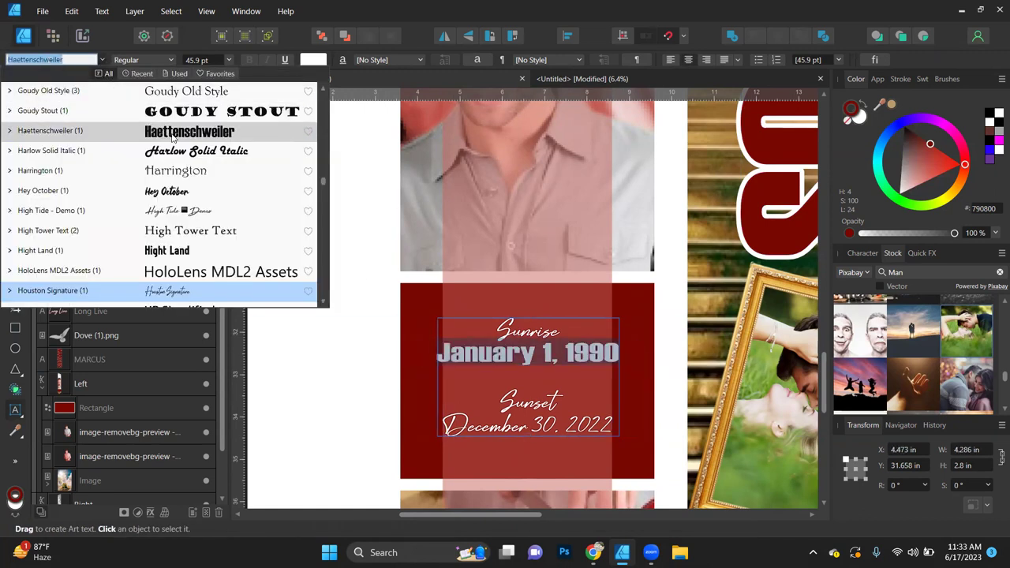
key(Escape)
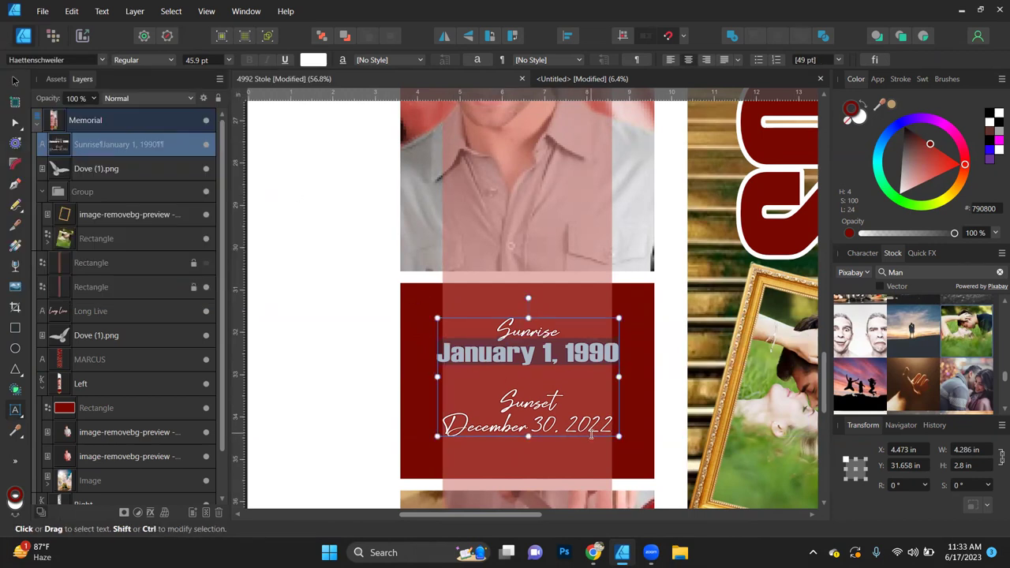
- Change the "December 30, 2022" line to the Haettenschweiler font
double_click(590, 425)
click(584, 428)
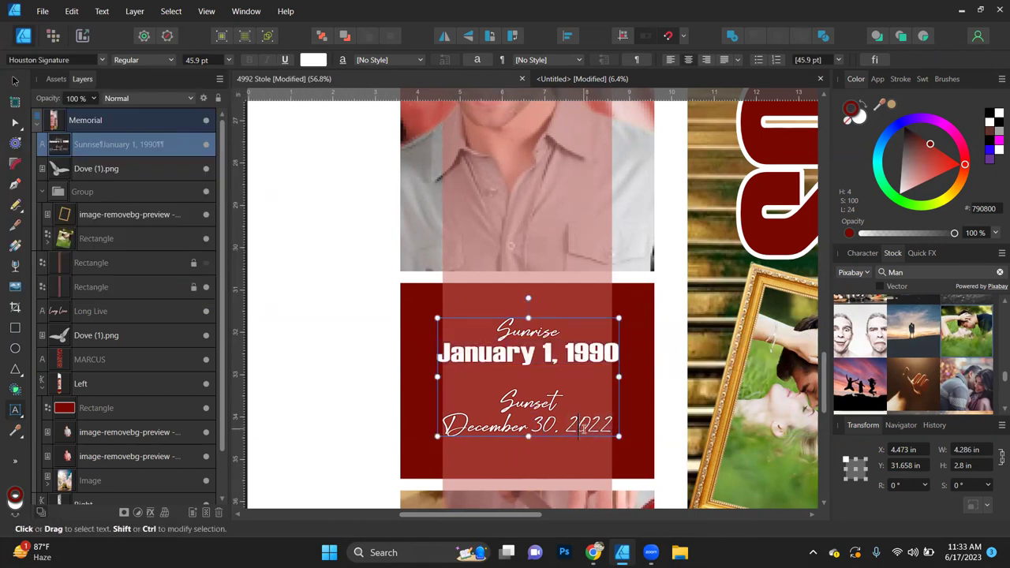
drag(613, 426, 442, 427)
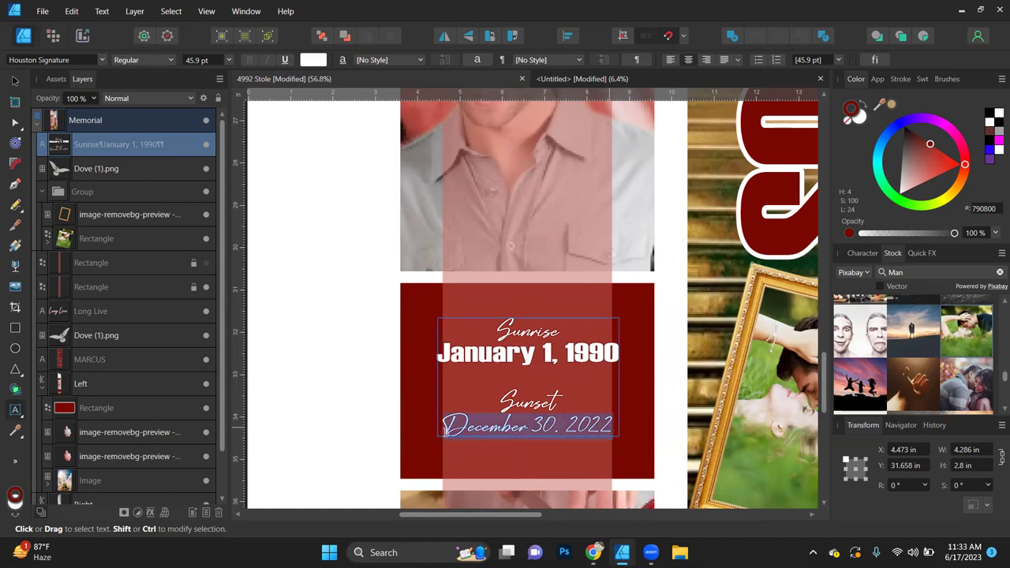
click(101, 60)
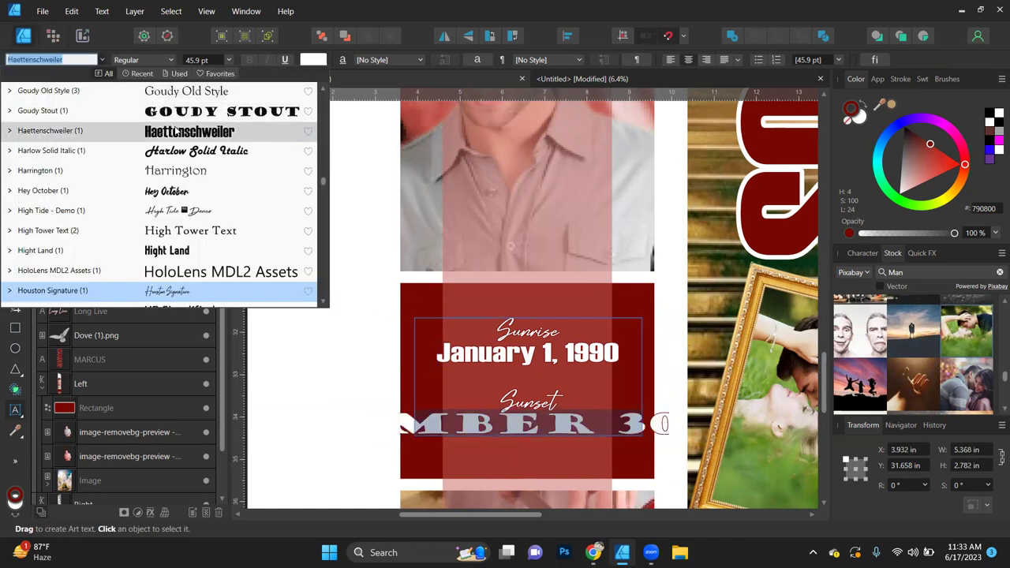
click(180, 133)
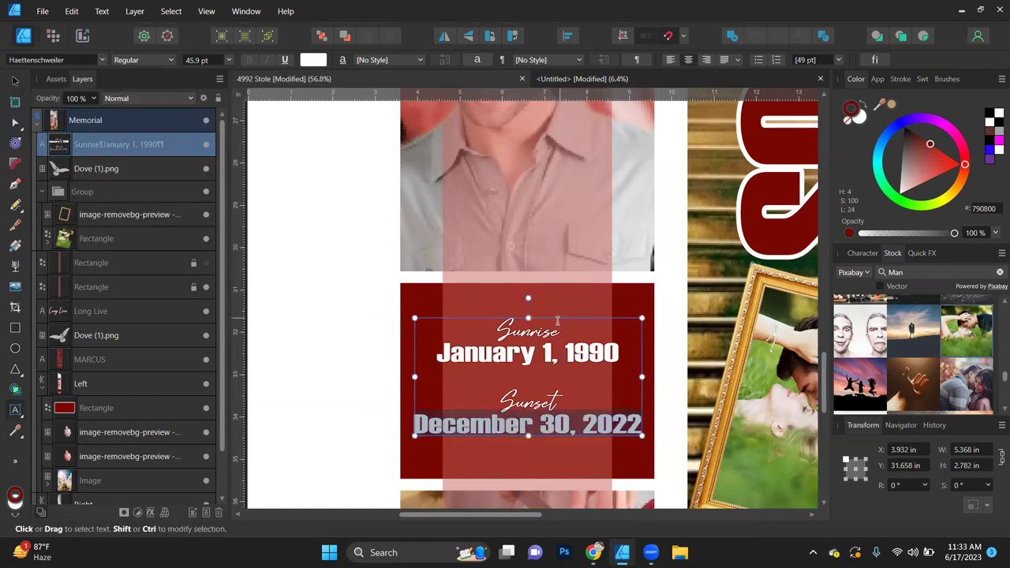
- Narrow the Sunrise and Sunset text block from both sides to 4 in wide so it fits the guide strip
click(640, 376)
drag(640, 376, 619, 377)
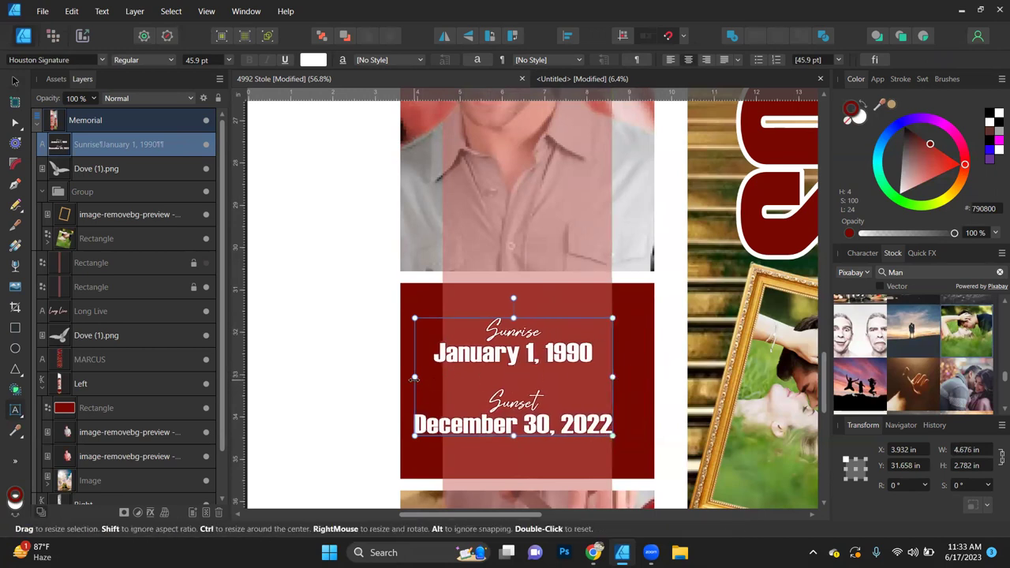
drag(440, 376, 468, 376)
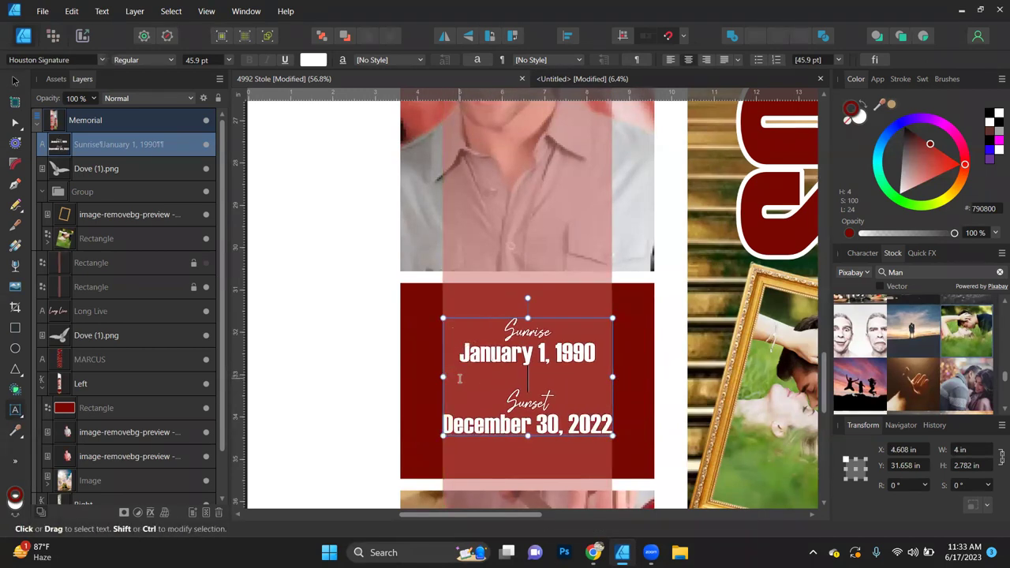
- Set the font size of the word "Sunrise" to 120 pt
double_click(533, 330)
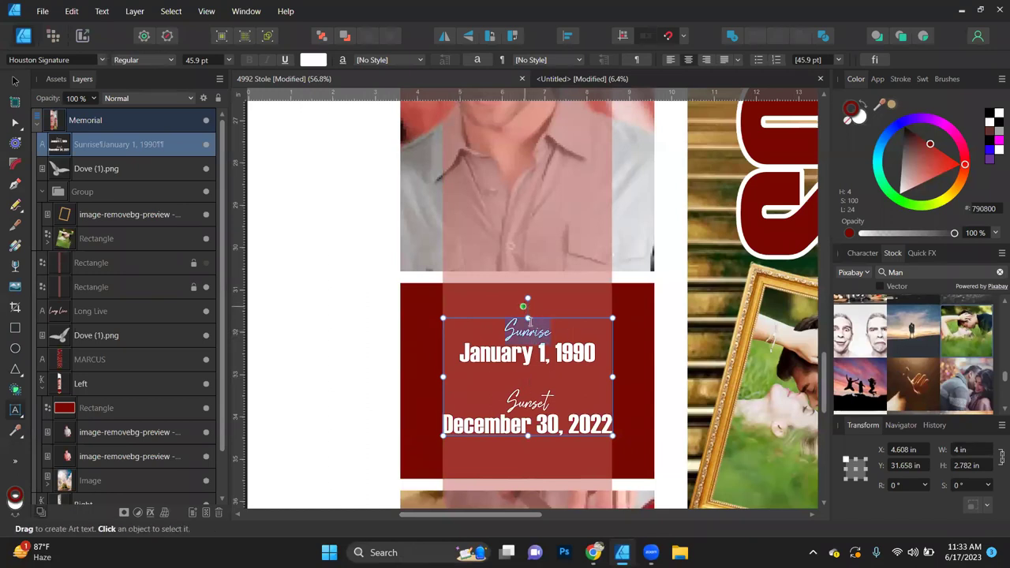
click(228, 59)
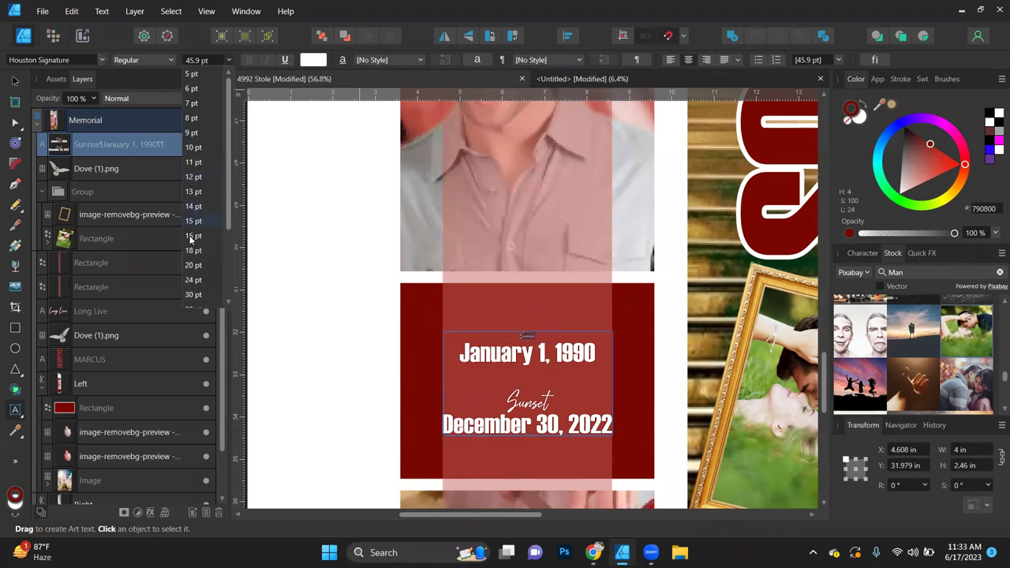
scroll(204, 251, down, 3)
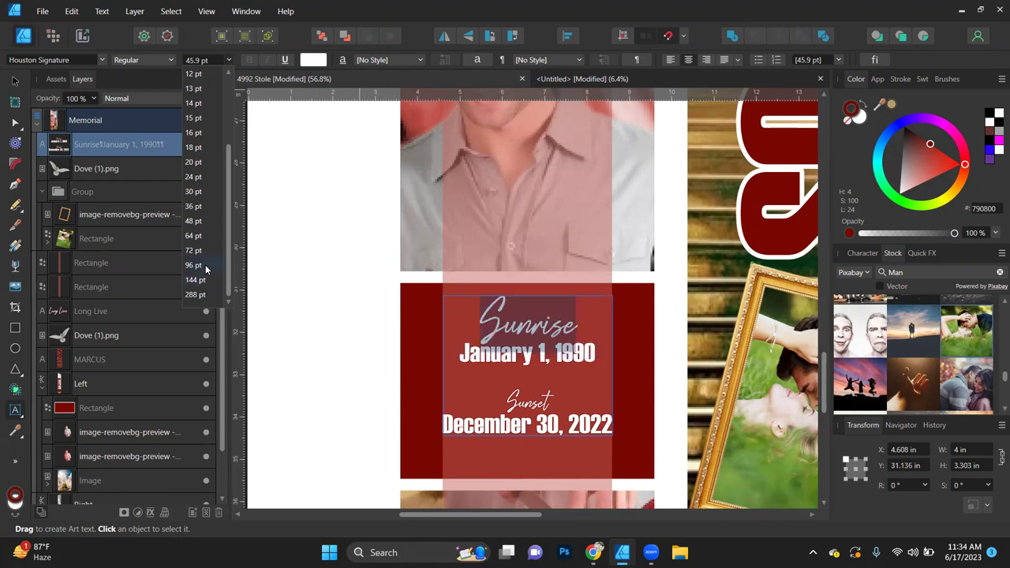
click(206, 60)
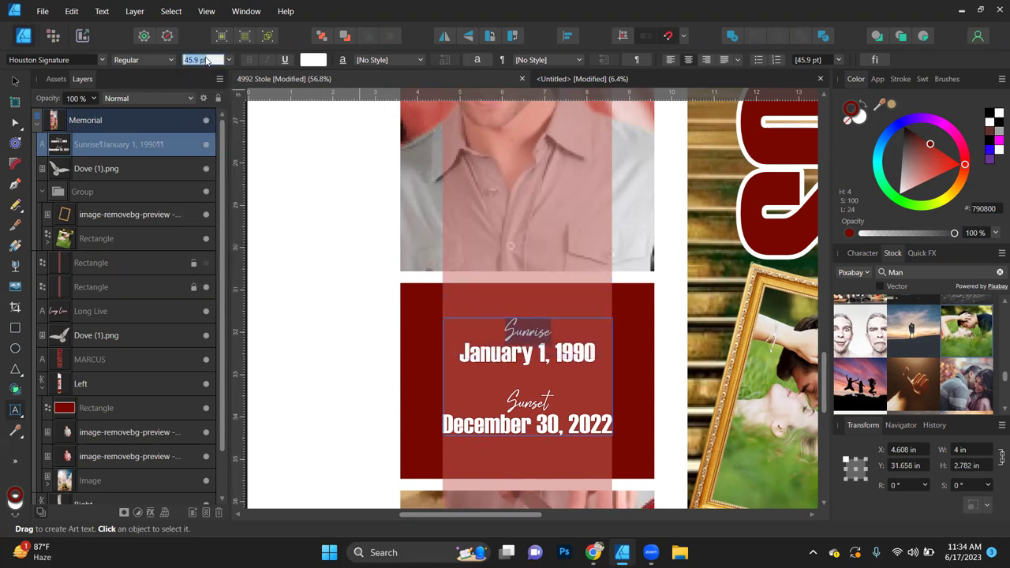
text(1202)
key(Return)
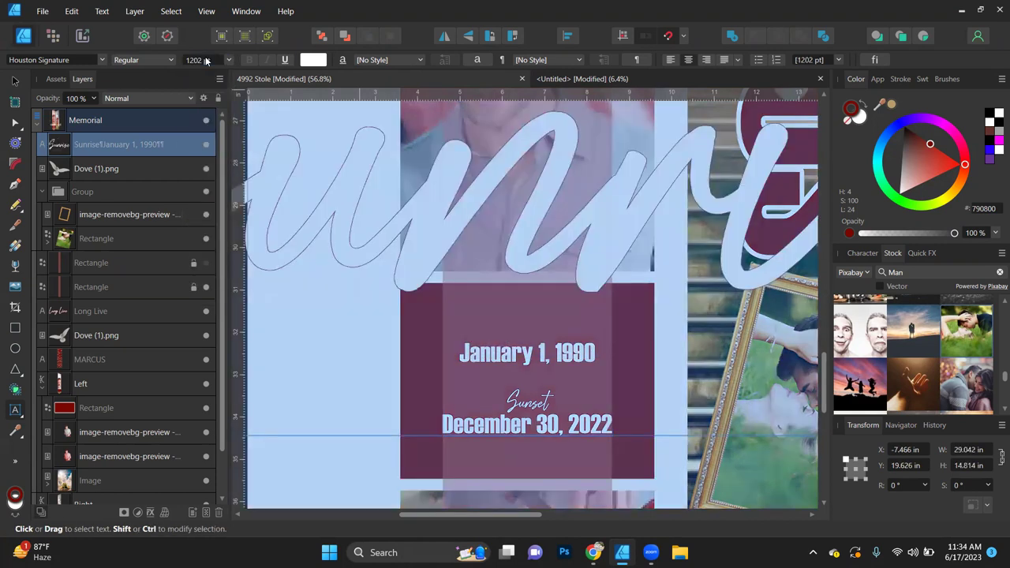
text(1)
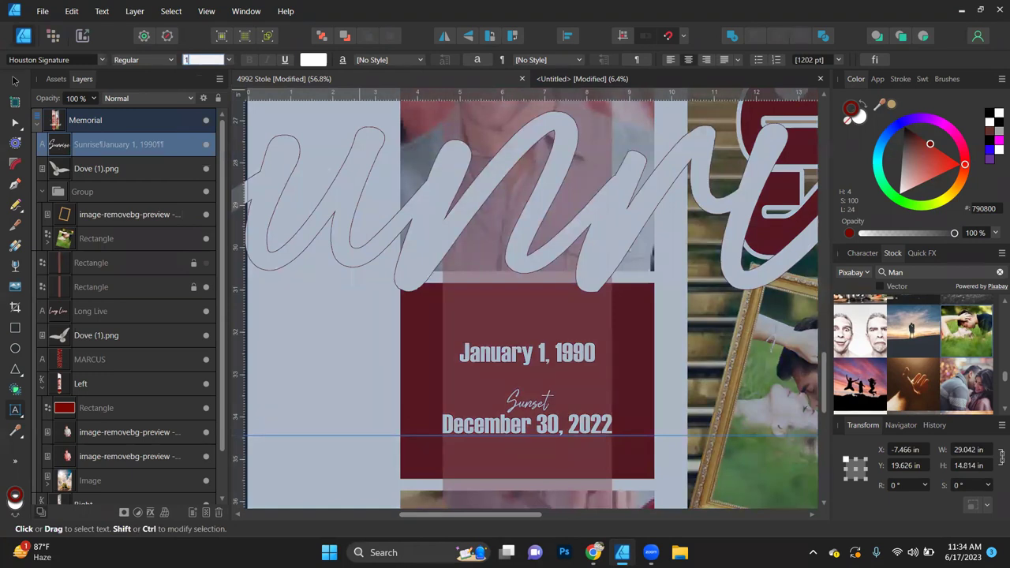
text(20)
key(Return)
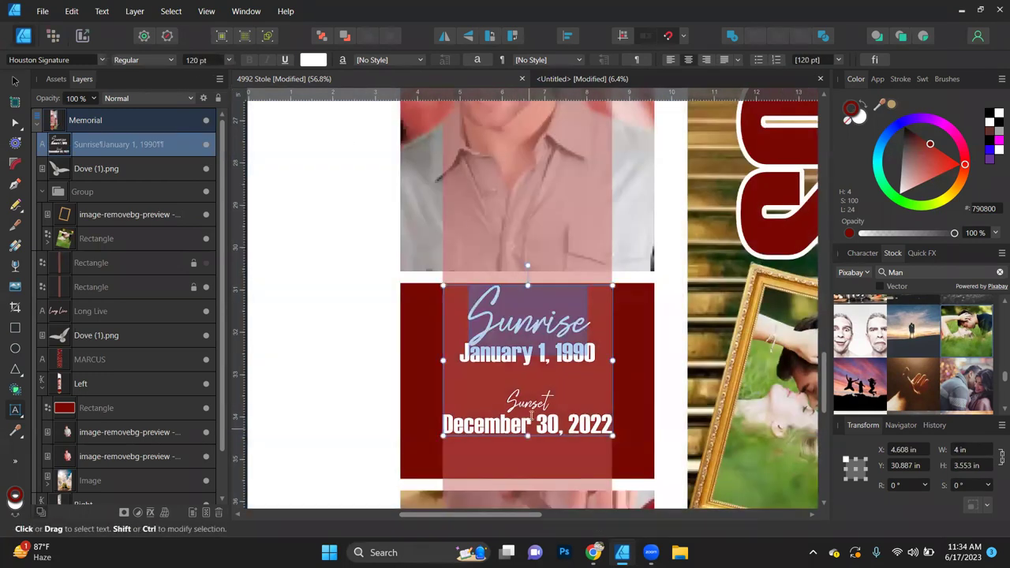
- Enlarge the word "Sunset" to 120 pt to match "Sunrise"
double_click(530, 402)
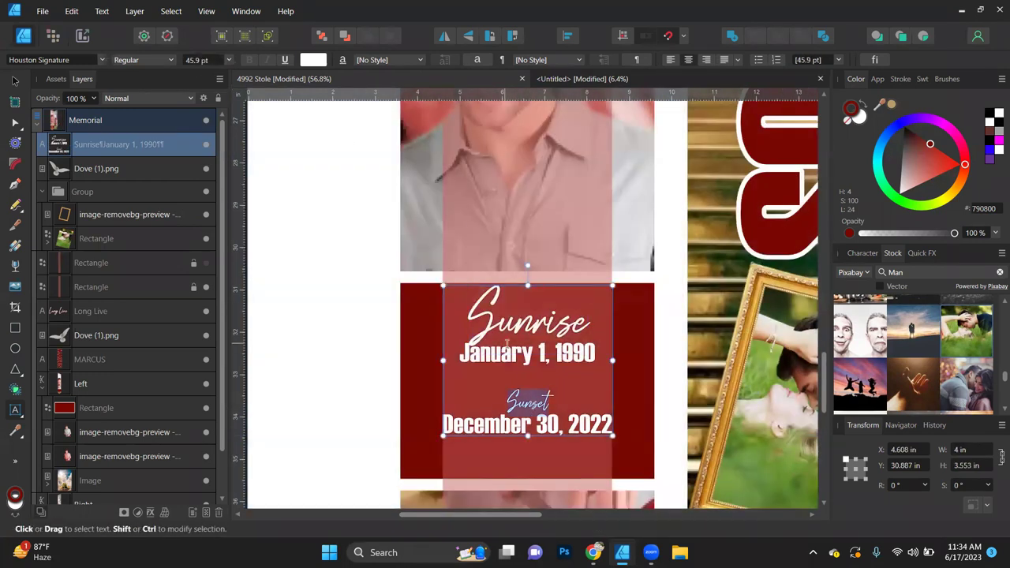
click(193, 63)
text(120)
key(Return)
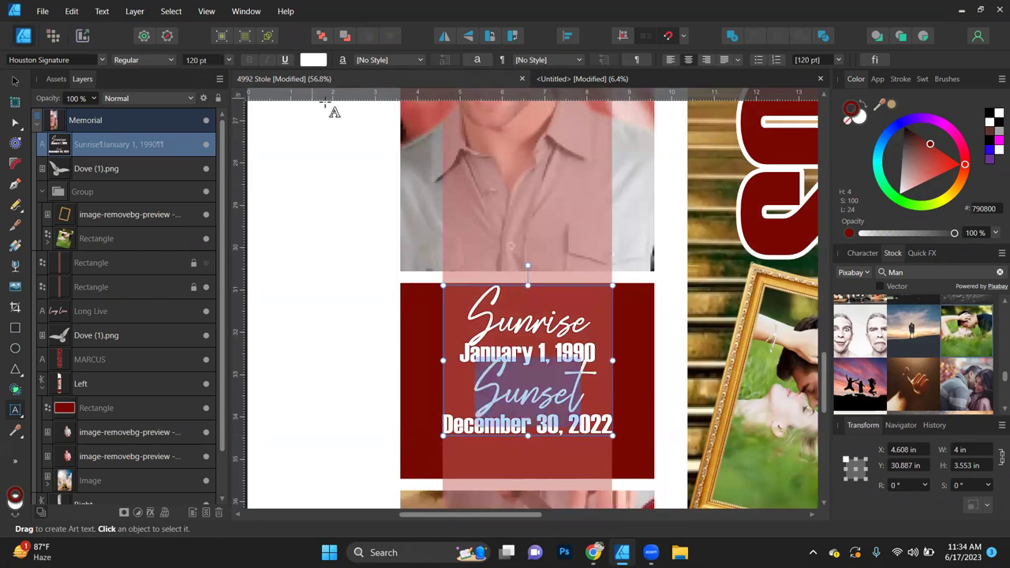
- Insert an extra line break before "Sunset" to separate it from the birth date line
click(556, 385)
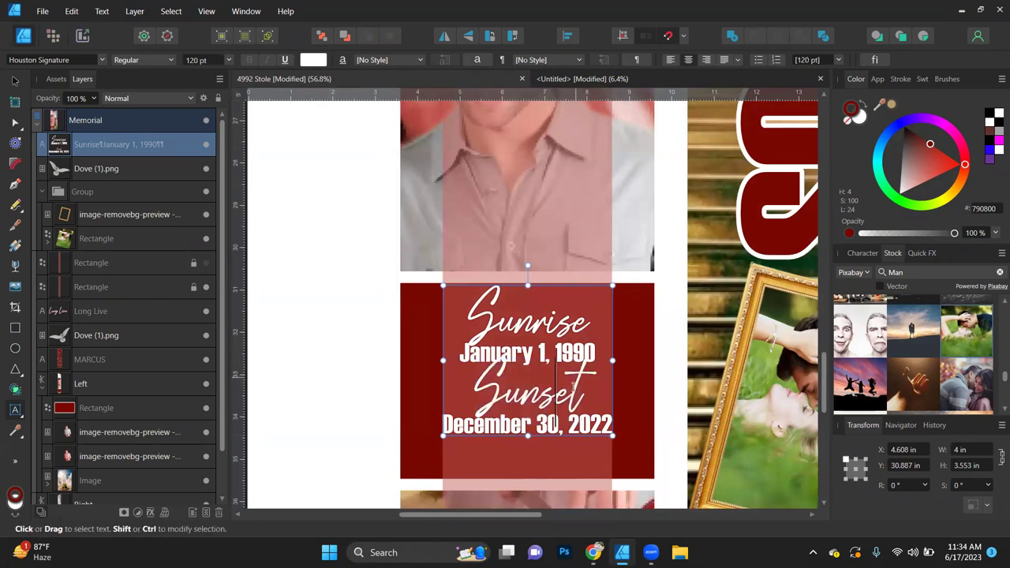
click(474, 396)
key(Return)
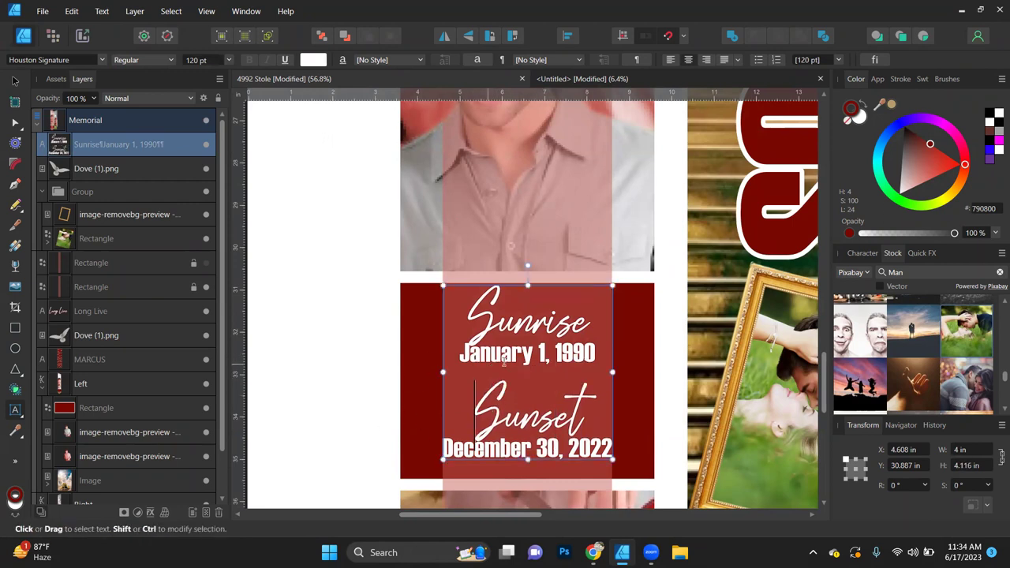
- Reduce the dates text block to about 3.2 in tall, center it vertically in the dark red block and deselect it
scroll(507, 334, down, 1)
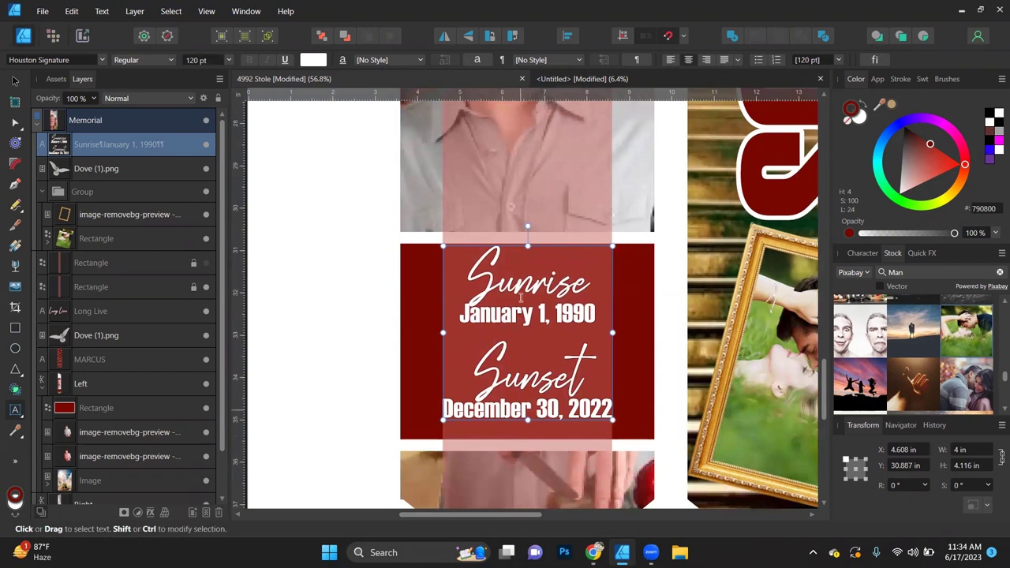
drag(528, 251, 527, 284)
click(15, 80)
drag(551, 336, 548, 328)
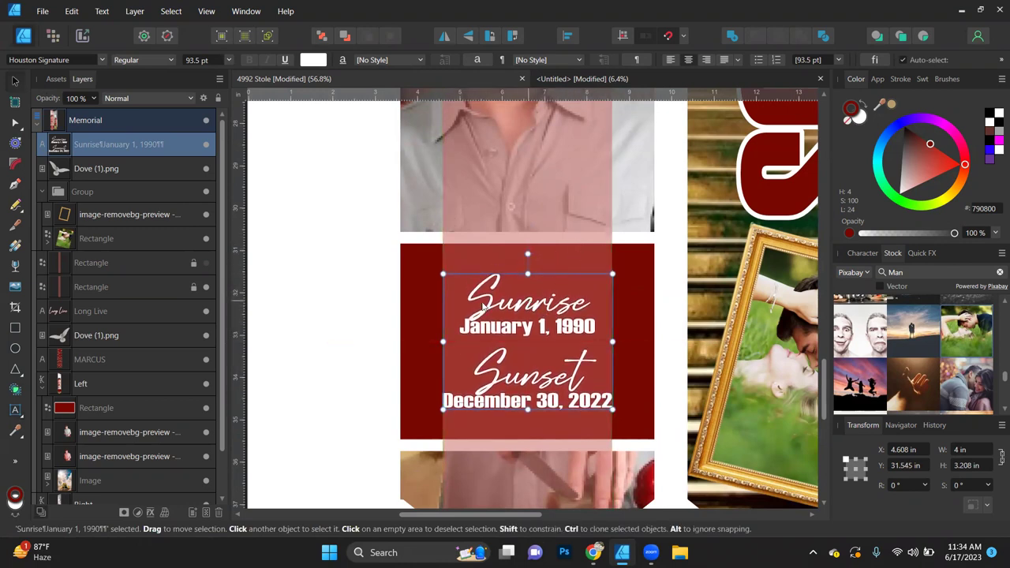
click(318, 289)
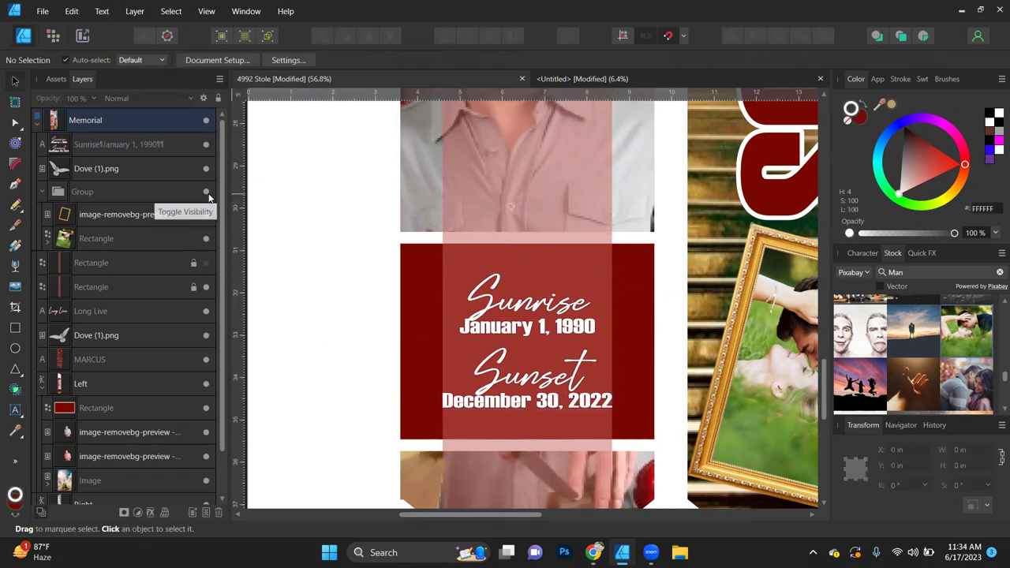
- Review the whole stole layout and the dates text block on the lower left panel
key(ctrl+0)
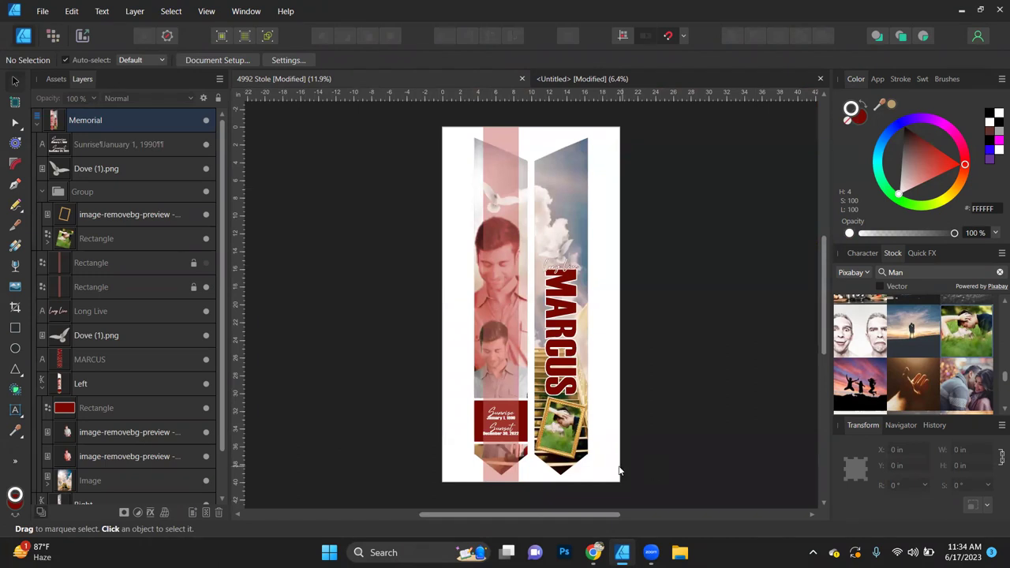
scroll(499, 421, up, 5)
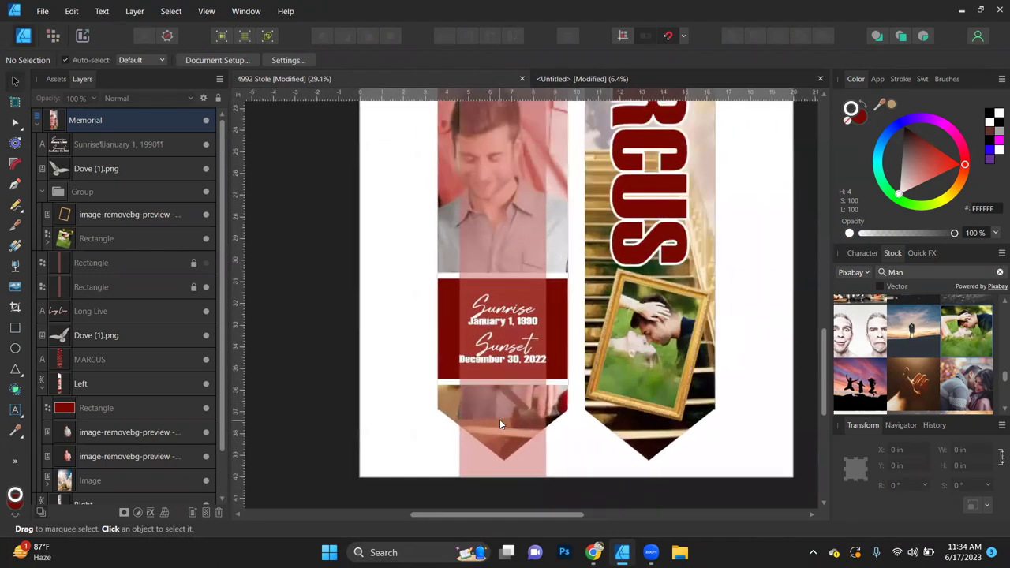
click(489, 289)
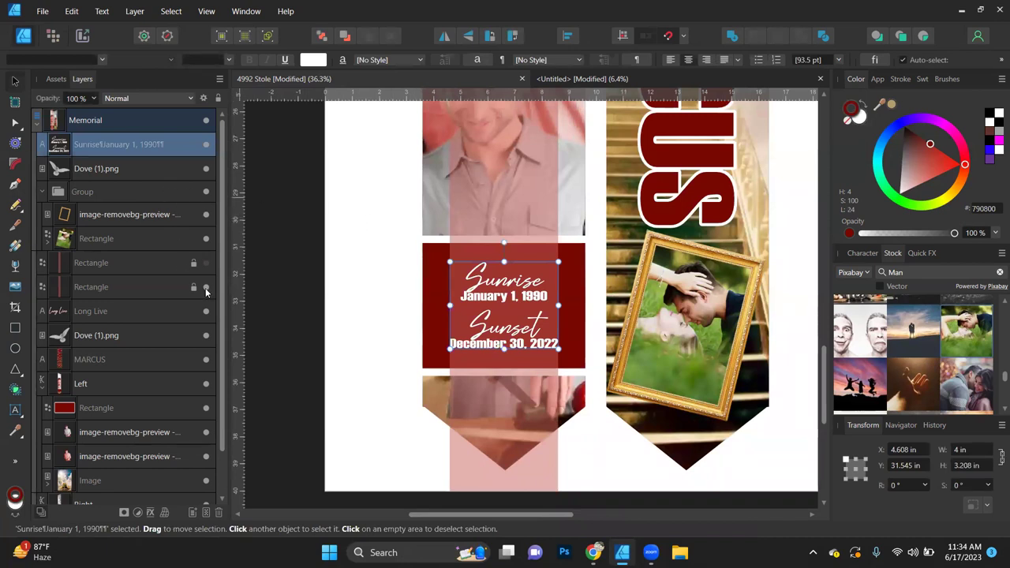
- Deselect the dates text and review both stole panels from the upper portraits down to the pointed ends
click(360, 318)
scroll(361, 322, down, 3)
scroll(367, 355, up, 5)
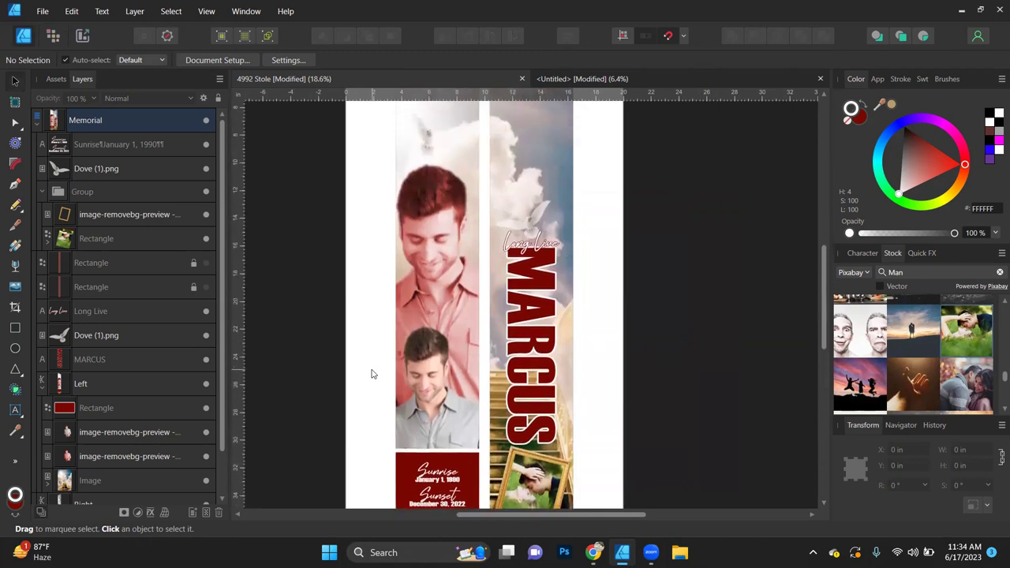
scroll(372, 374, up, 2)
scroll(373, 373, down, 2)
scroll(373, 374, down, 5)
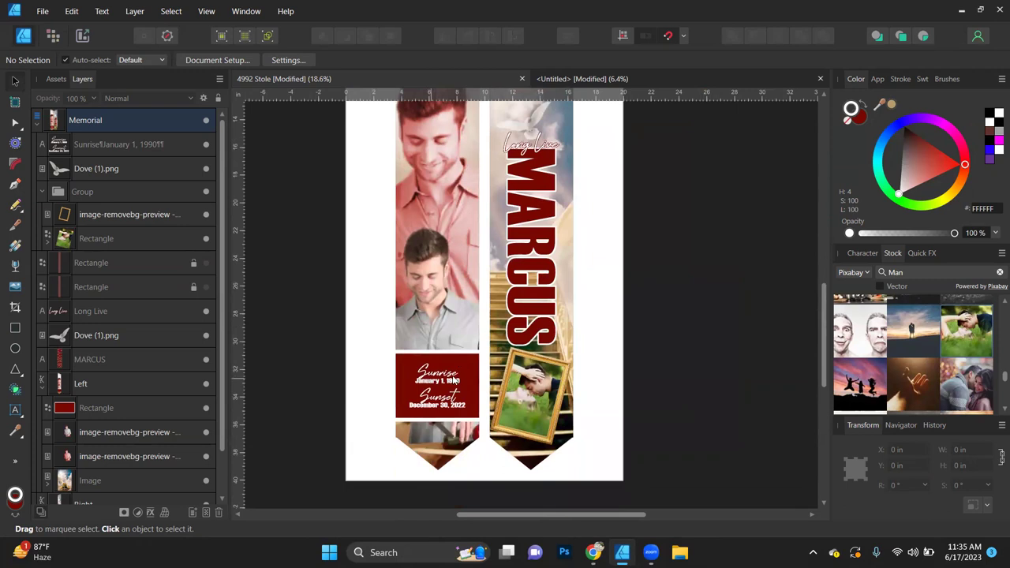
- Try a black fill, hex 000000, on the dark red rectangle behind the dates
click(470, 361)
click(471, 357)
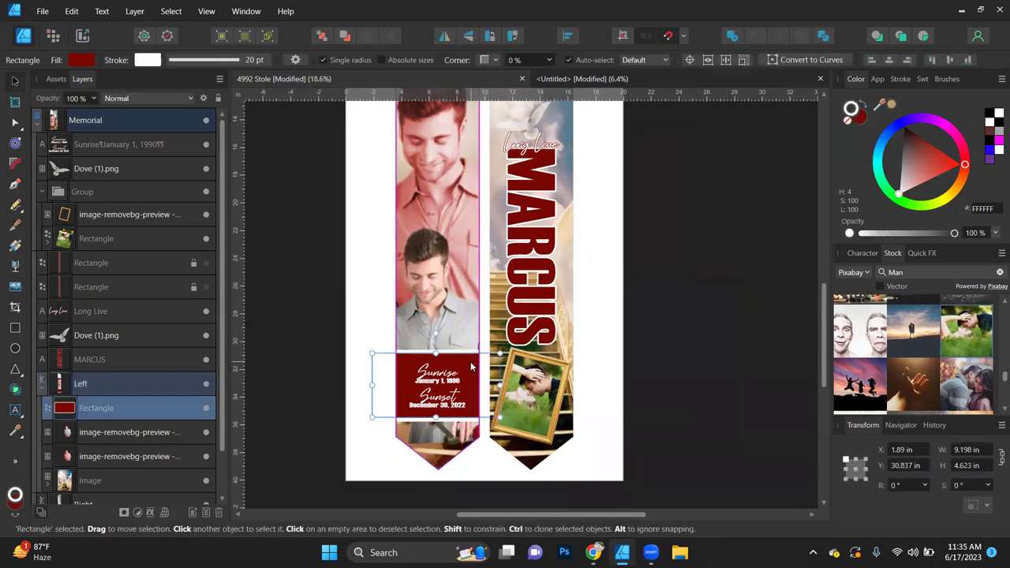
click(863, 120)
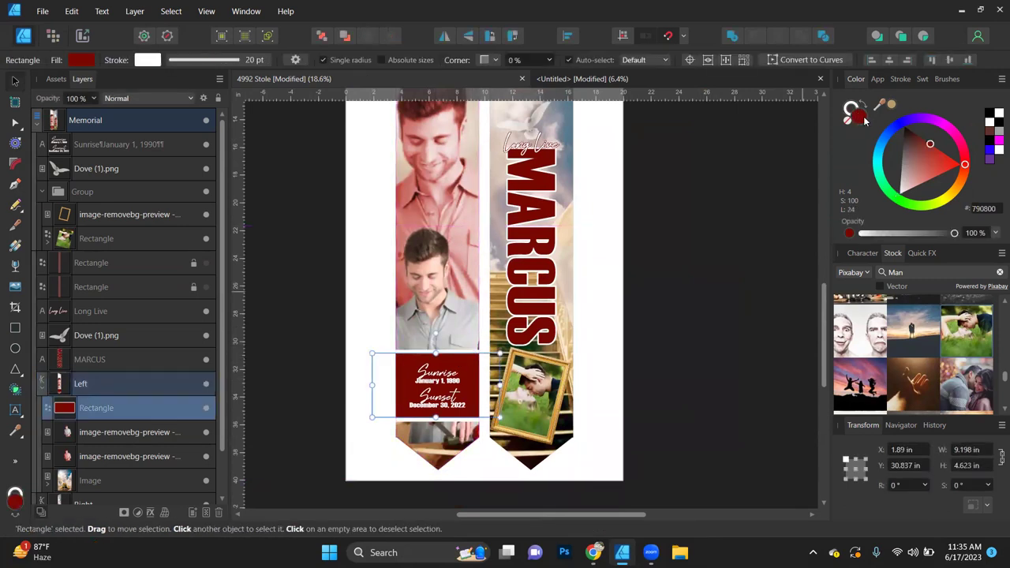
click(984, 209)
text(00)
key(Return)
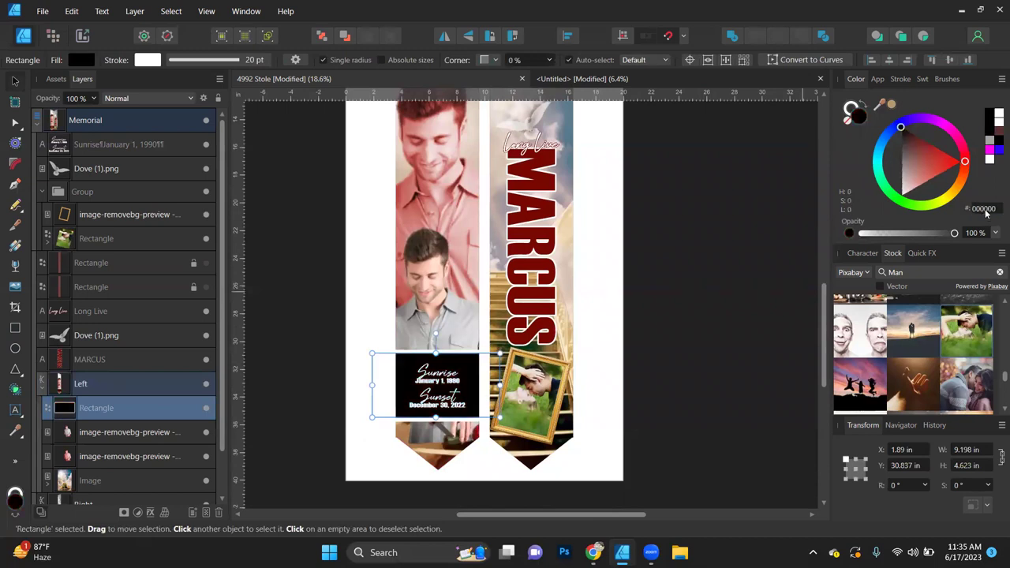
key(ctrl+z)
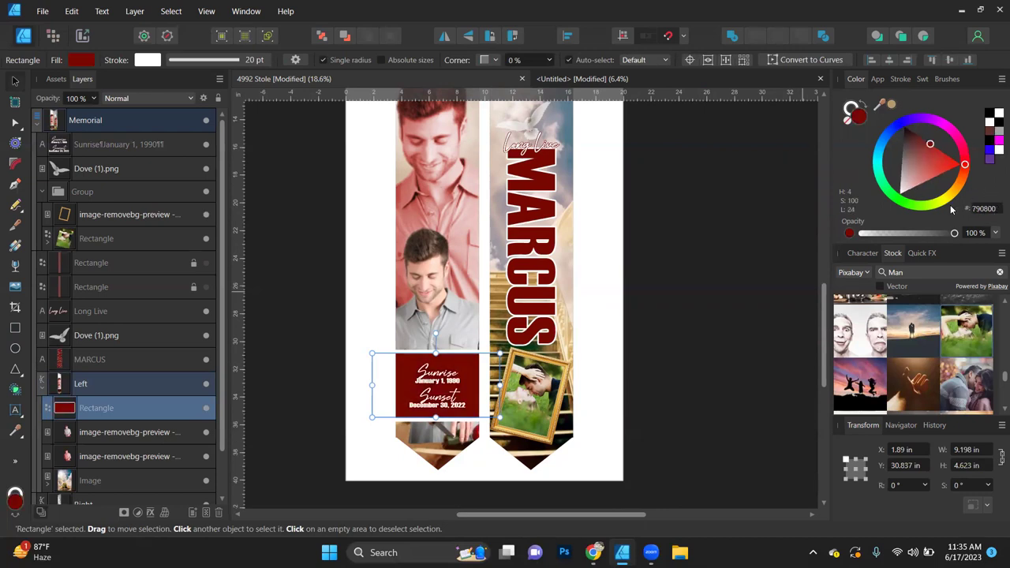
- Try recoloring the dates rectangle with hex 000000 in the Color Chooser, restore its previous fill and deselect it
click(859, 117)
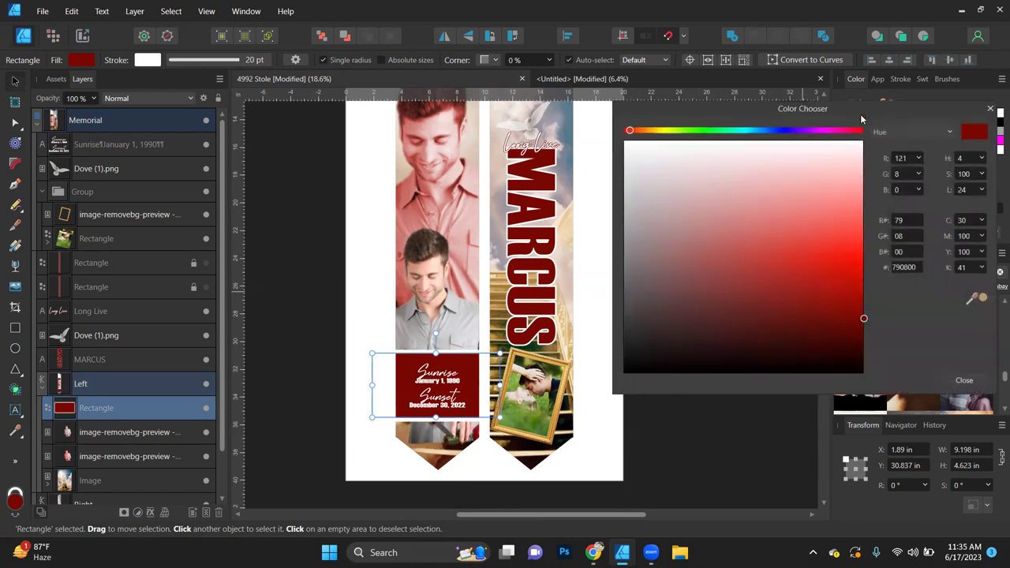
click(990, 108)
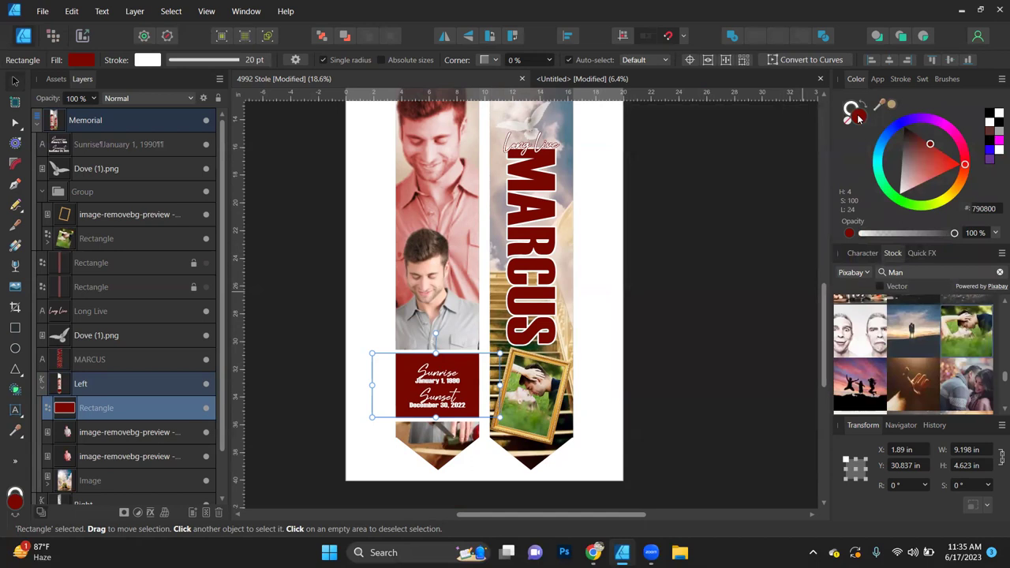
click(851, 107)
double_click(859, 117)
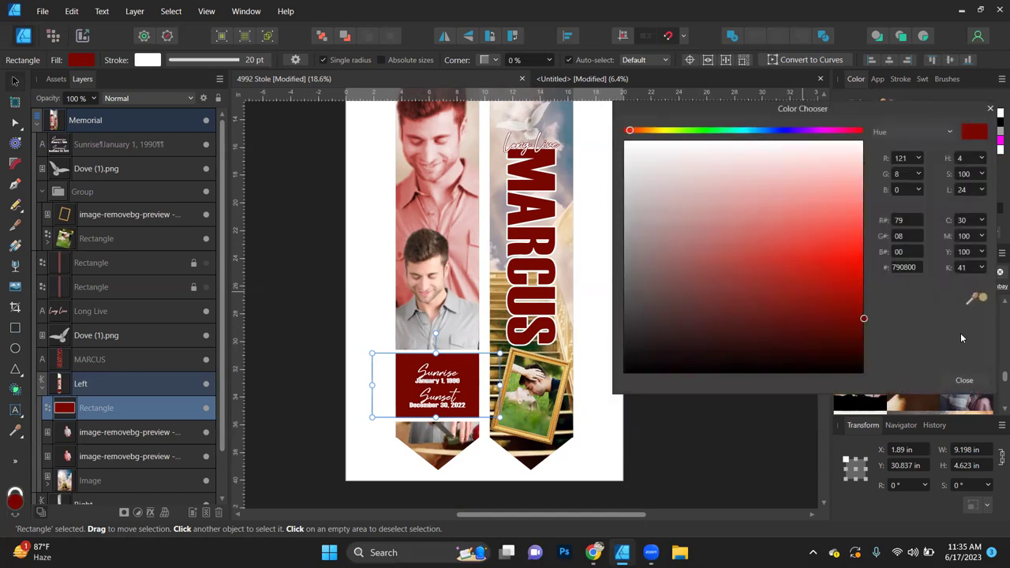
click(905, 267)
text(000000)
key(Return)
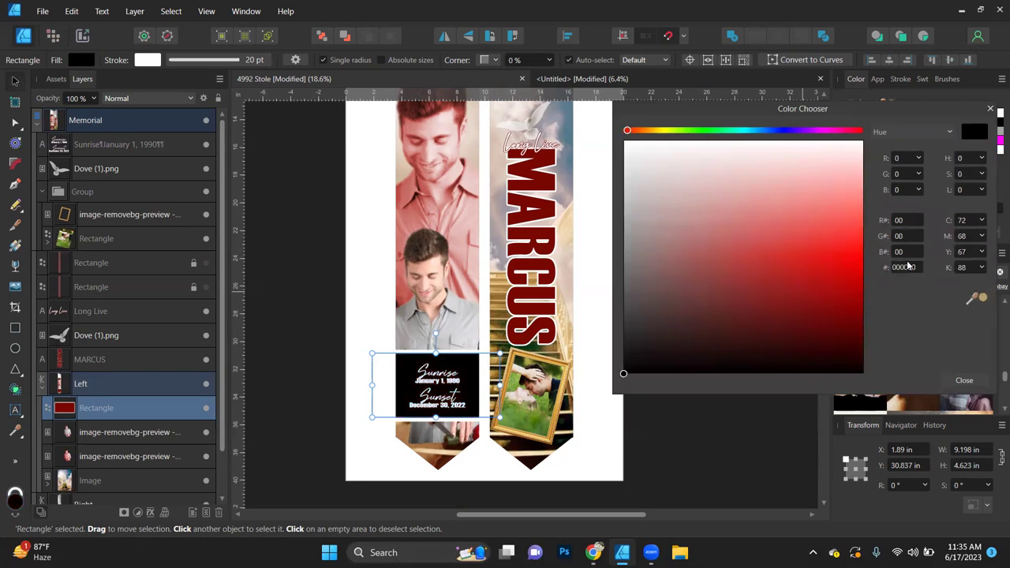
click(990, 109)
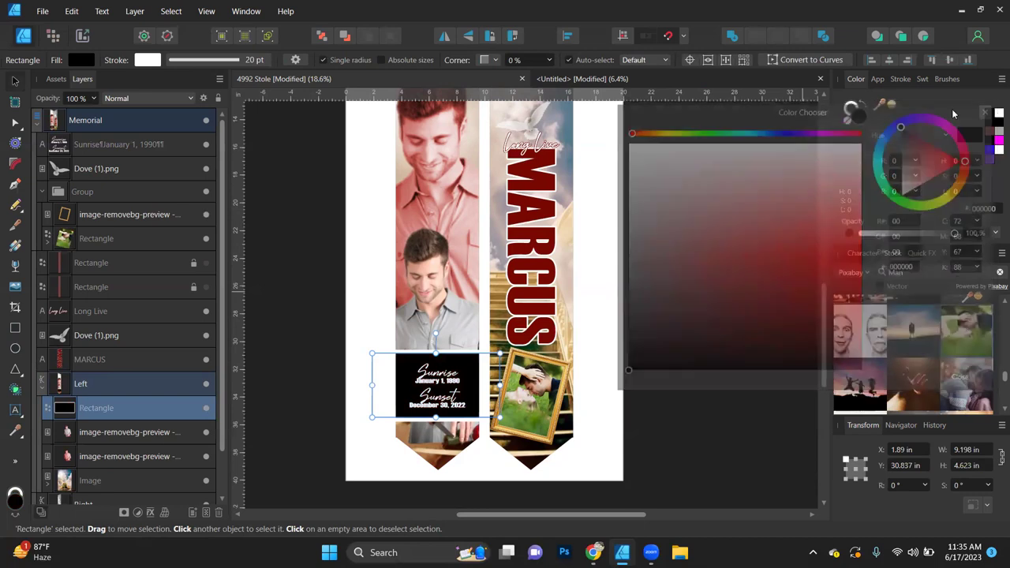
double_click(859, 117)
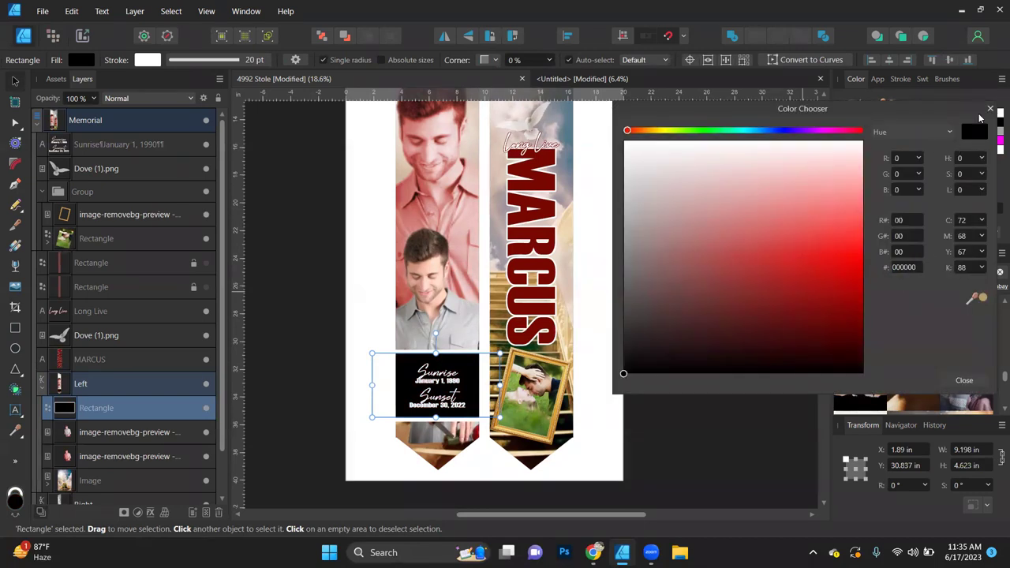
click(989, 108)
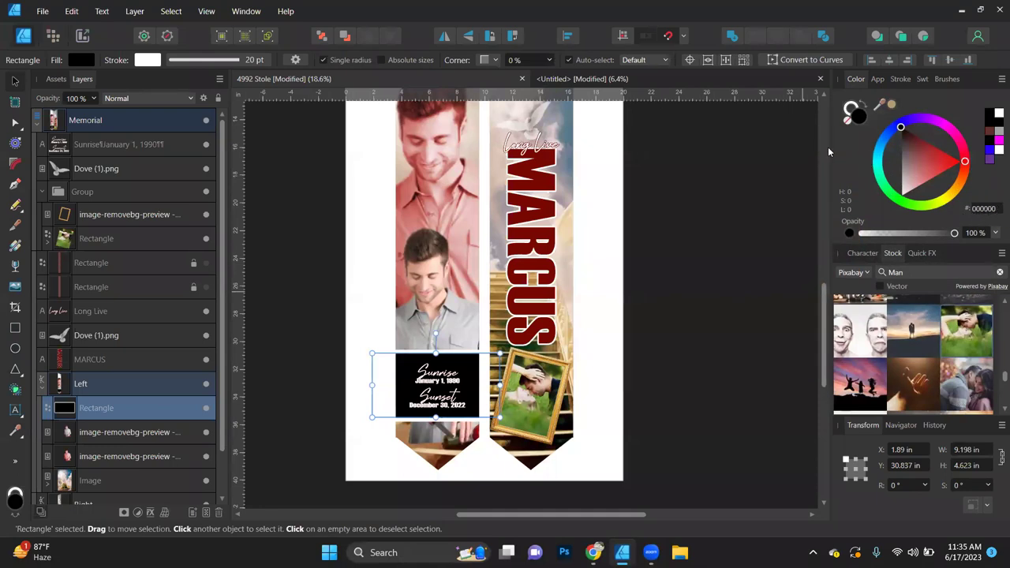
key(ctrl+z)
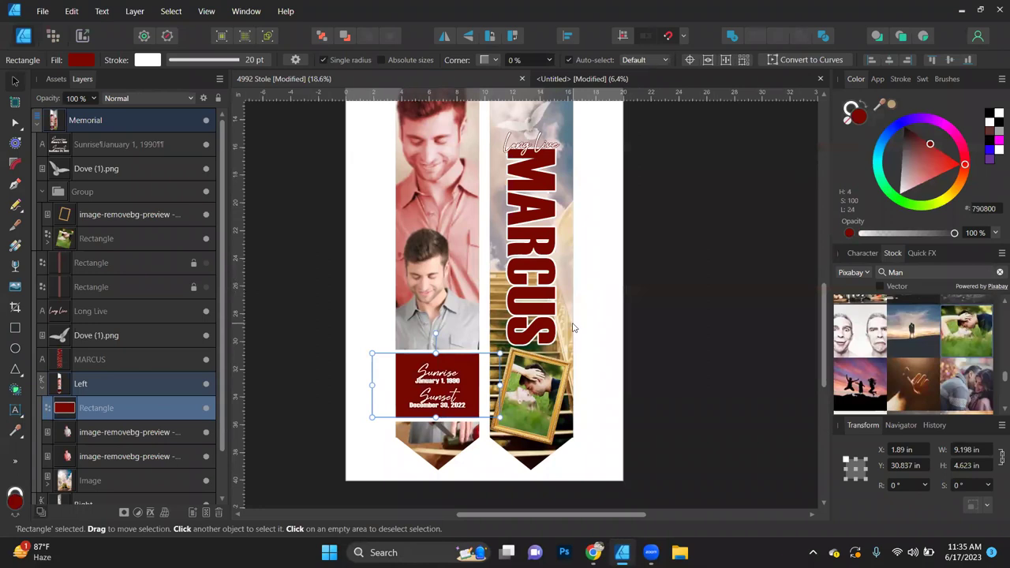
click(695, 343)
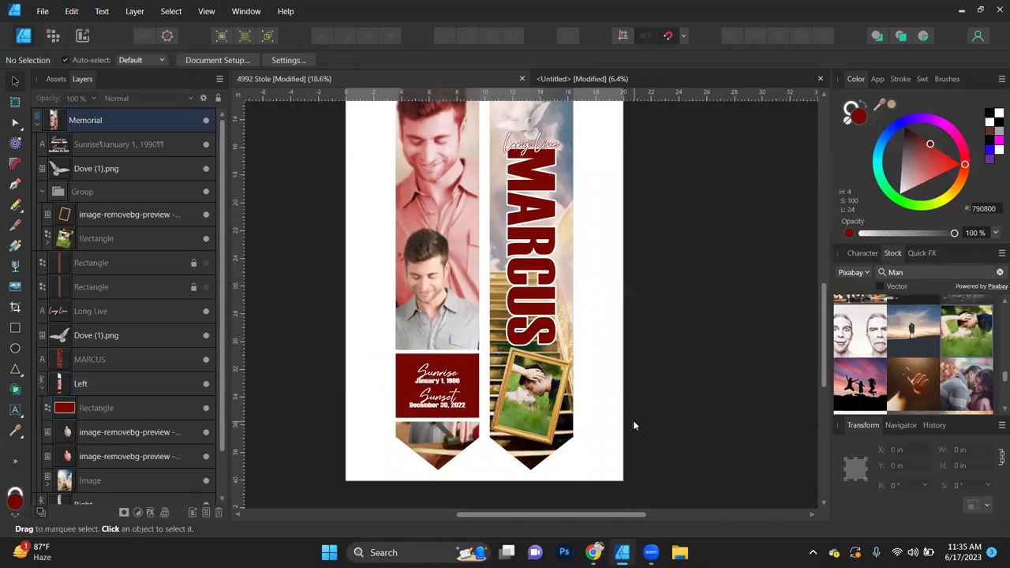
- Add an Outer Bevel / Emboss layer effect to the vertical name text with a 24.2 px radius and 2 px soften
click(542, 220)
click(690, 273)
scroll(544, 150, up, 4)
scroll(545, 166, up, 2)
scroll(552, 203, down, 1)
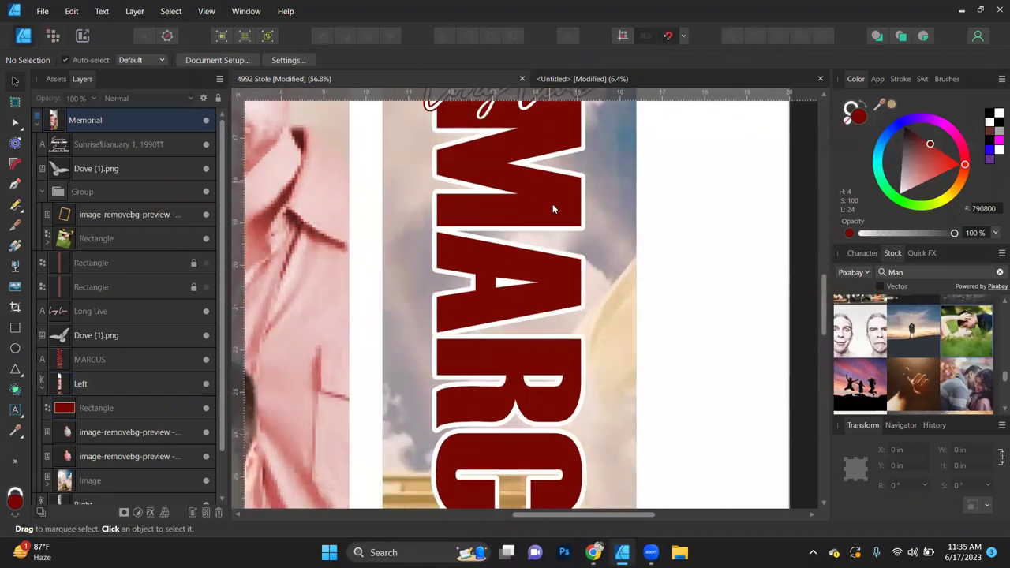
click(554, 207)
scroll(560, 207, down, 2)
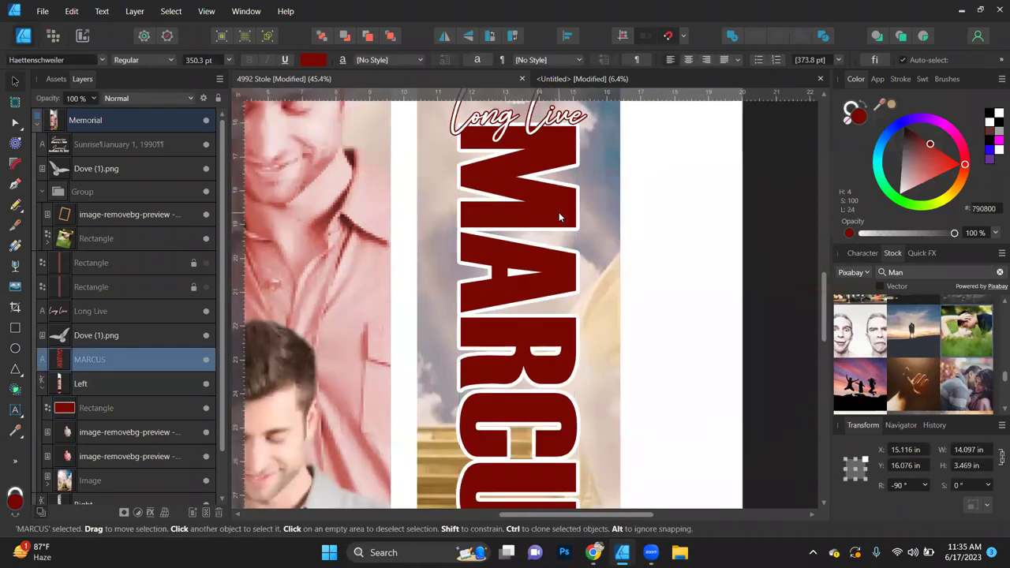
scroll(559, 213, down, 2)
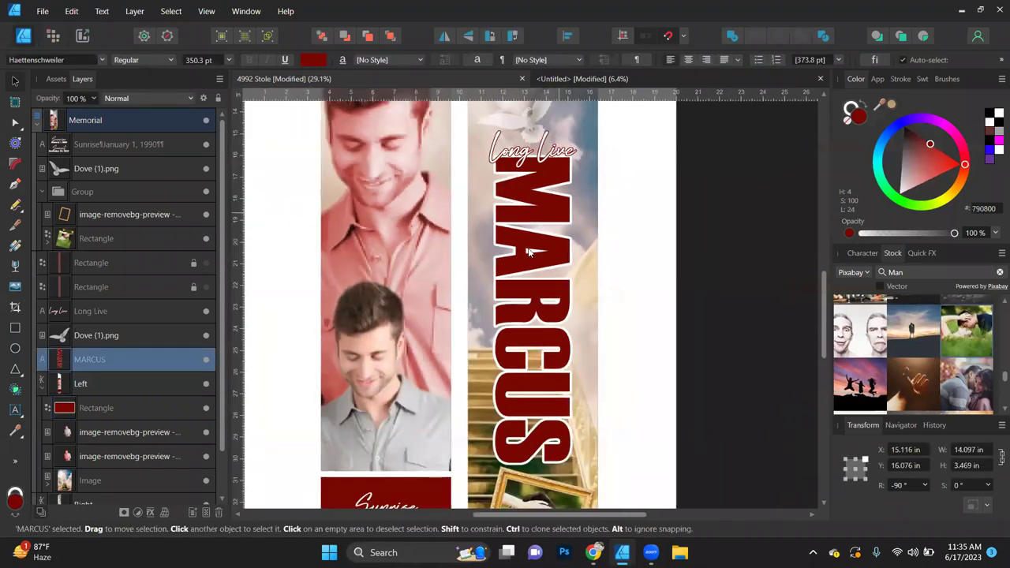
click(150, 511)
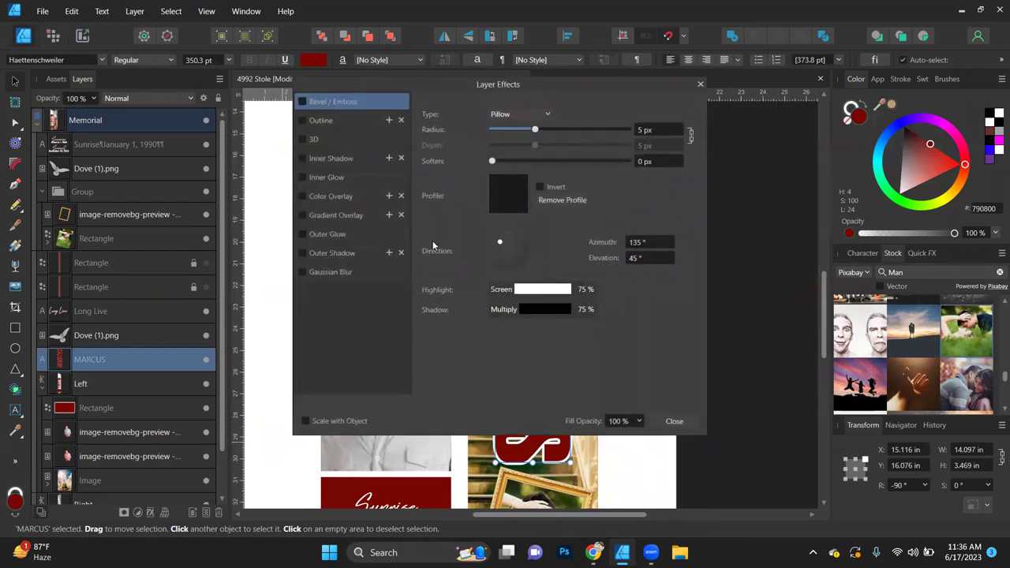
drag(458, 78, 175, 77)
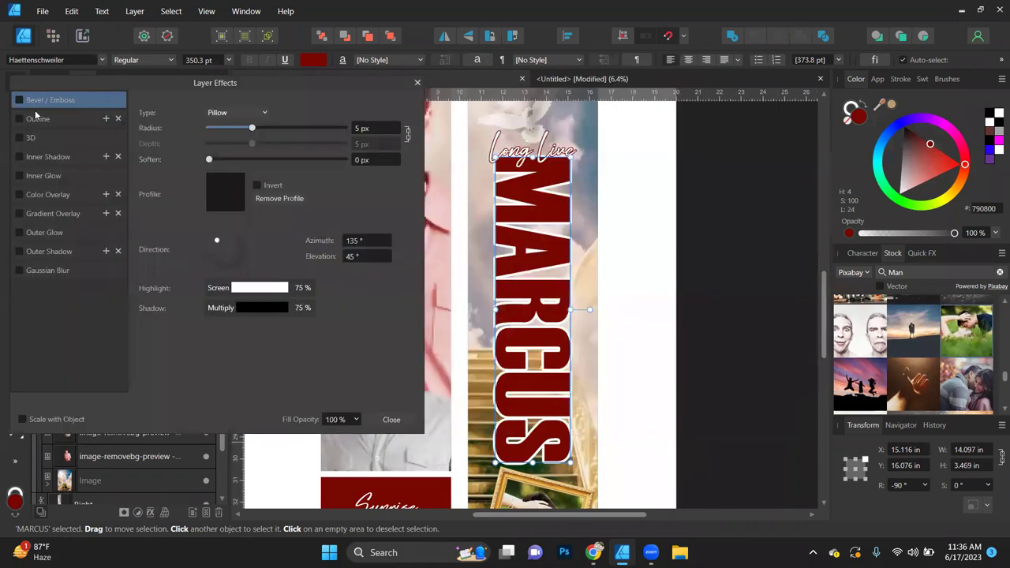
click(253, 113)
click(232, 140)
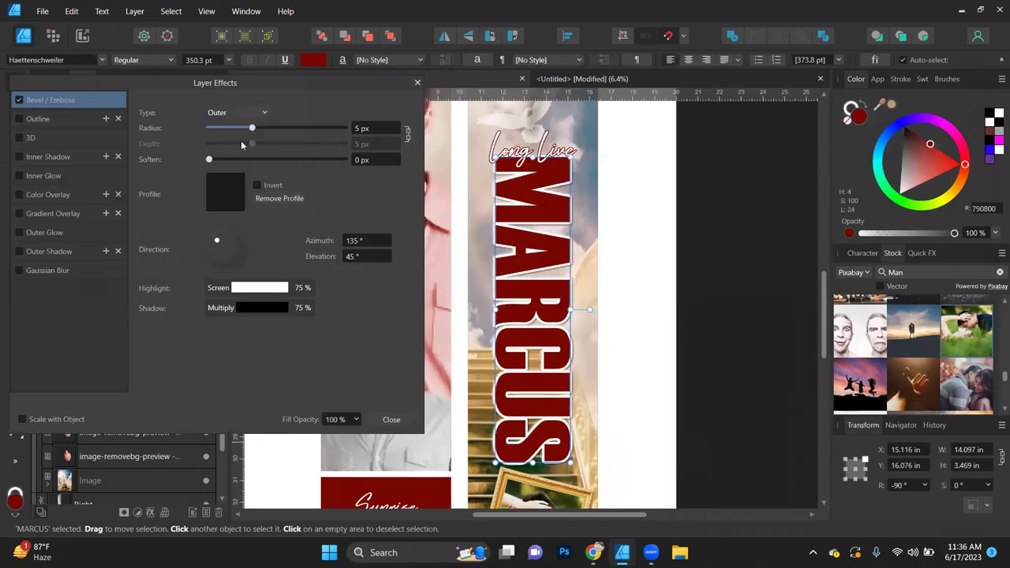
drag(253, 129, 290, 133)
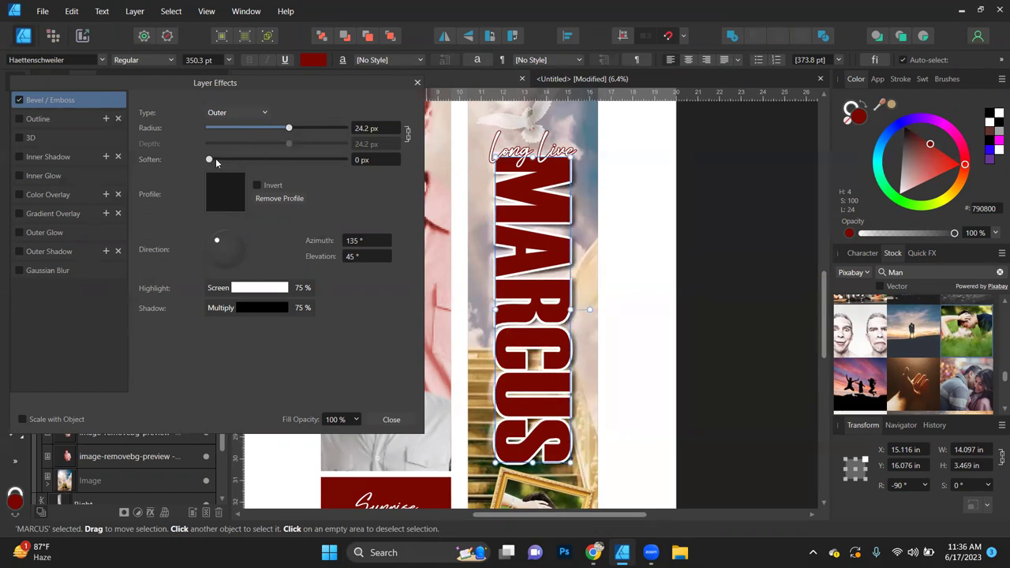
drag(208, 160, 222, 159)
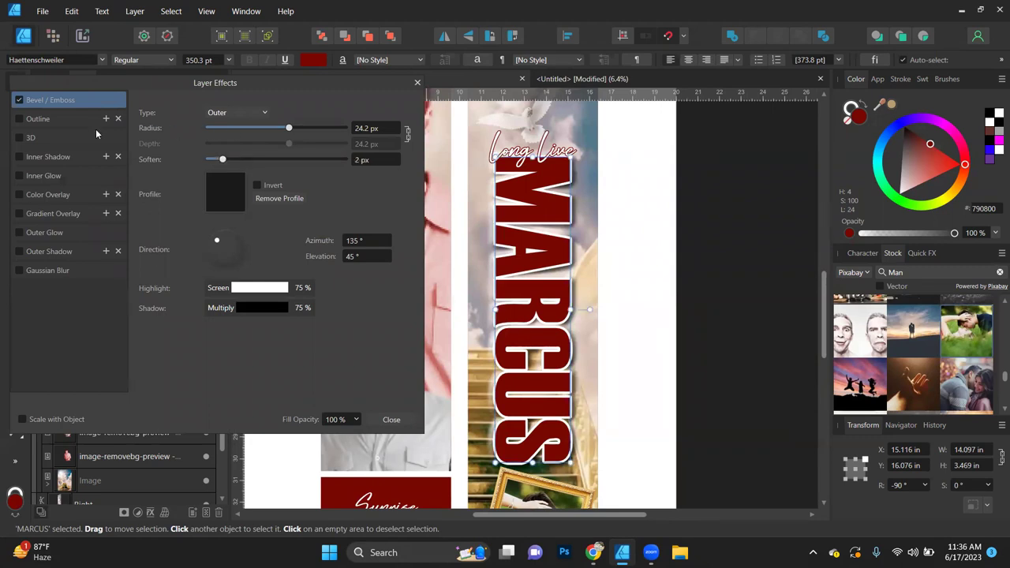
- Give the "Long Live" text an Outer Bevel / Emboss with a 4.7 px radius, azimuth 4.4° and elevation 79°
click(553, 154)
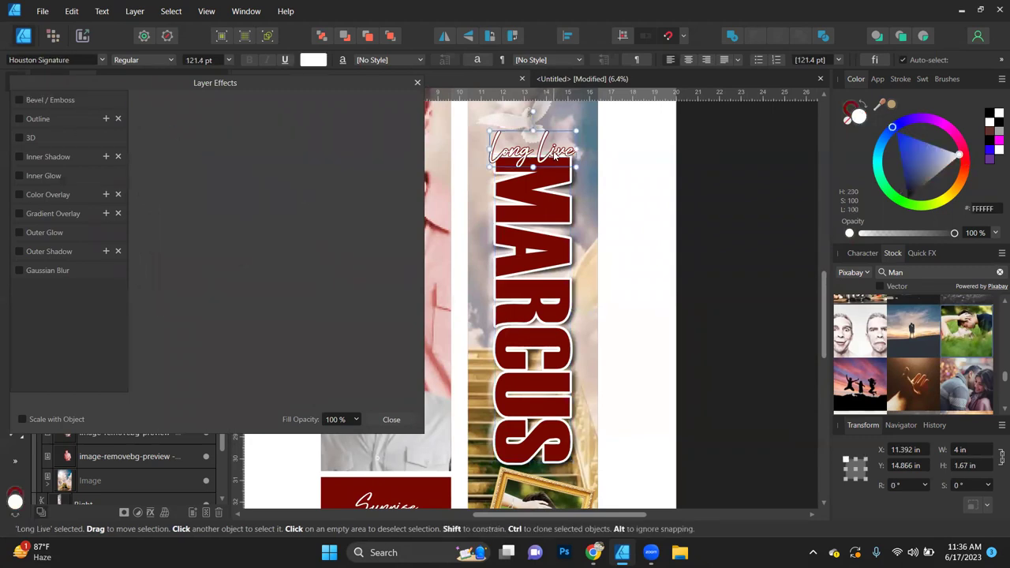
click(38, 100)
click(241, 112)
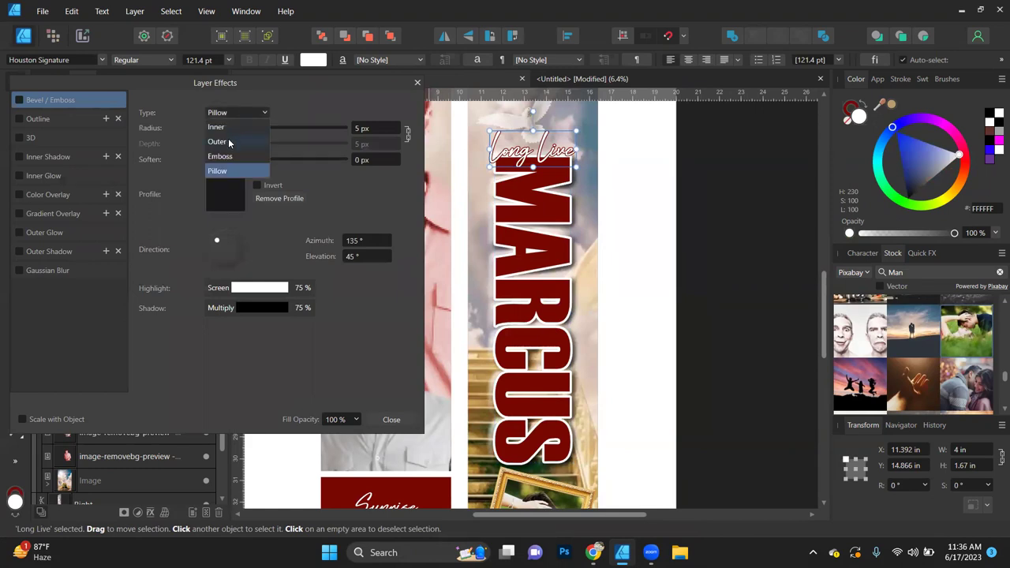
click(217, 142)
mouse_move(253, 131)
mouse_down()
mouse_move(265, 133)
mouse_move(244, 133)
mouse_up()
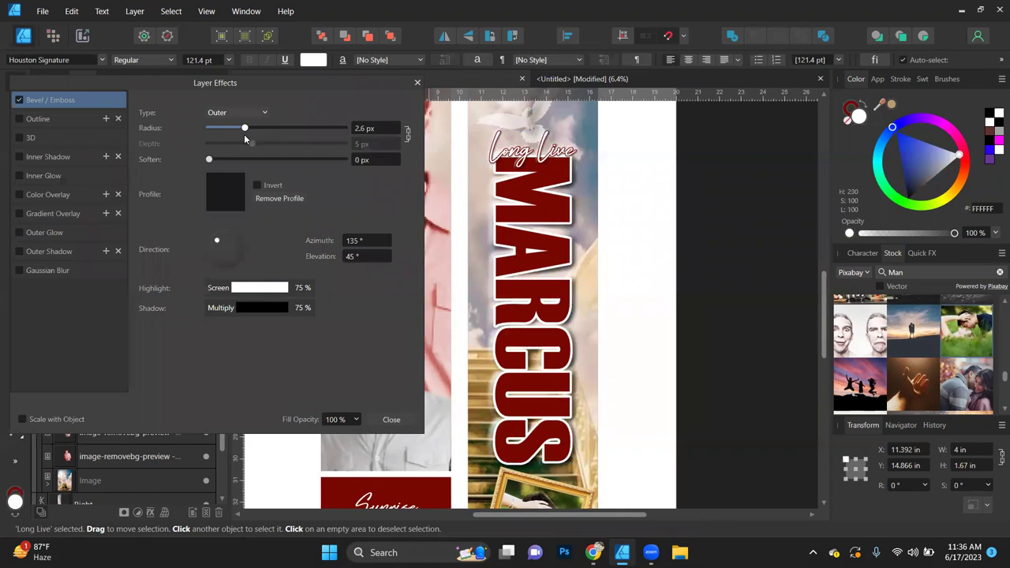
scroll(530, 168, up, 8)
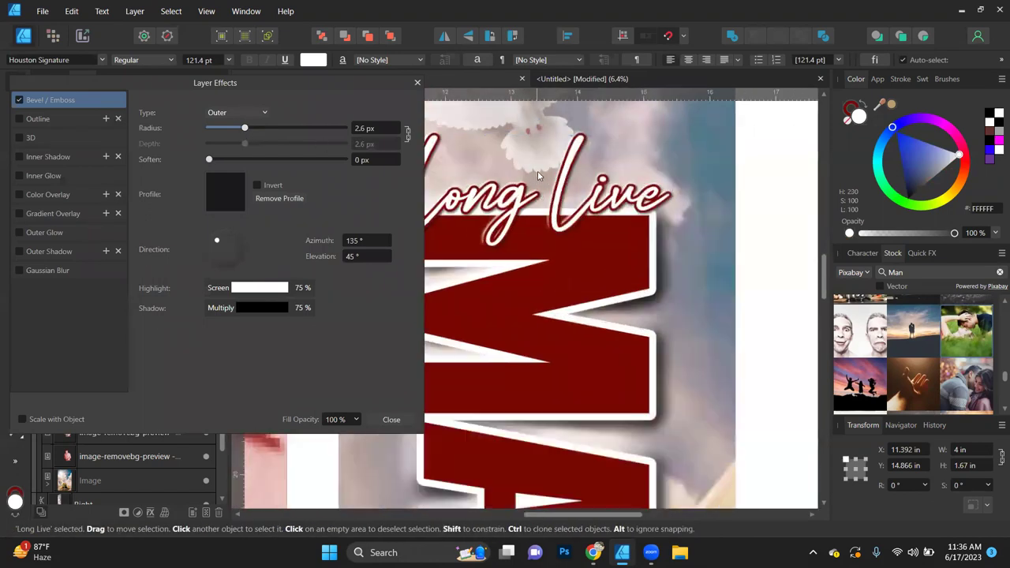
mouse_move(244, 128)
mouse_down()
mouse_move(275, 131)
mouse_move(221, 142)
mouse_move(251, 136)
mouse_up()
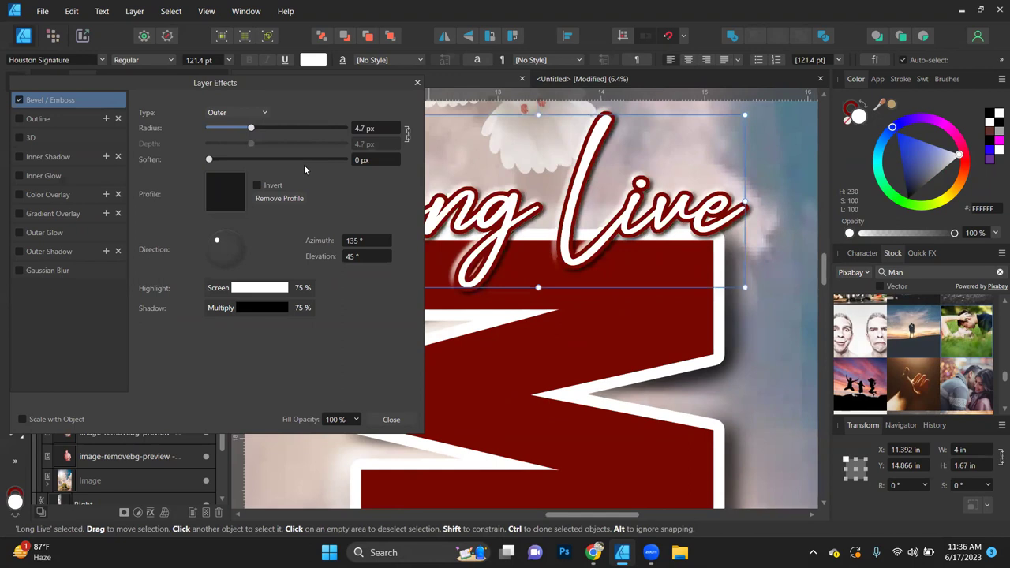
mouse_move(218, 242)
mouse_down()
mouse_move(224, 264)
mouse_move(251, 257)
mouse_move(244, 246)
mouse_move(221, 250)
mouse_move(230, 251)
mouse_up()
scroll(631, 204, down, 3)
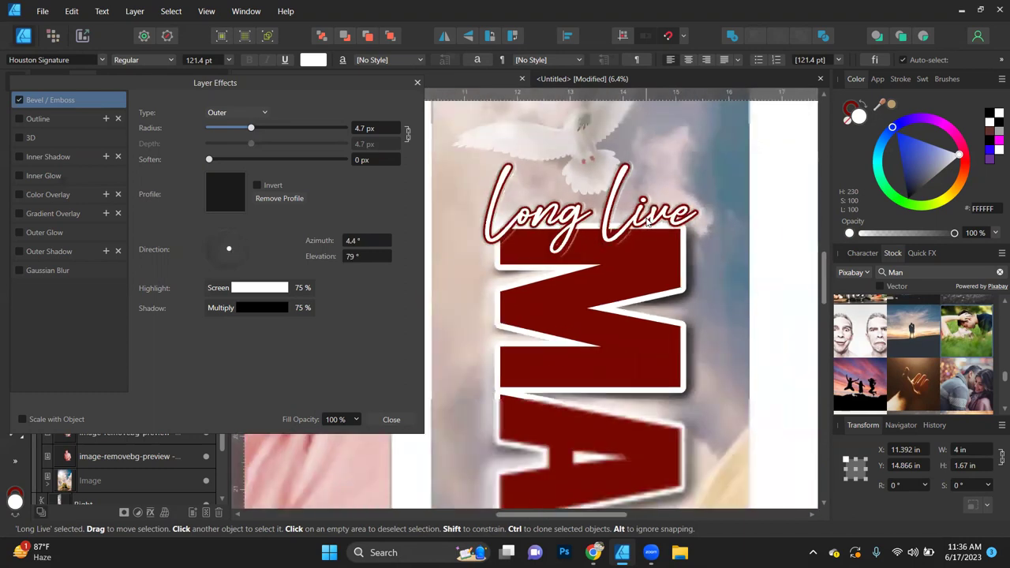
scroll(631, 204, up, 1)
scroll(631, 204, down, 1)
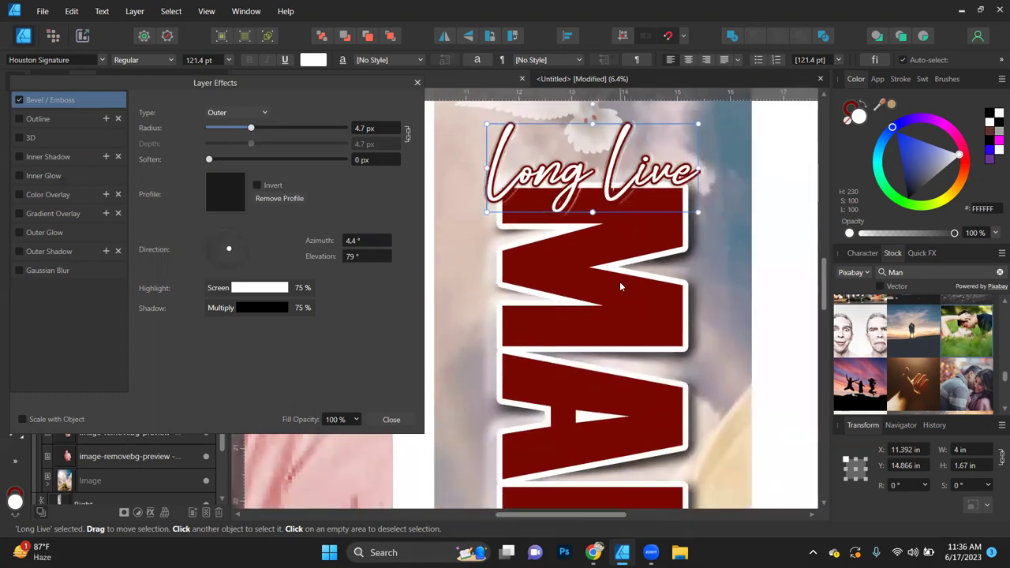
- Apply an Outer Bevel / Emboss to the gold-framed couple photo group with a 5 px radius, azimuth 51.5° and elevation 23.9°
scroll(633, 299, down, 3)
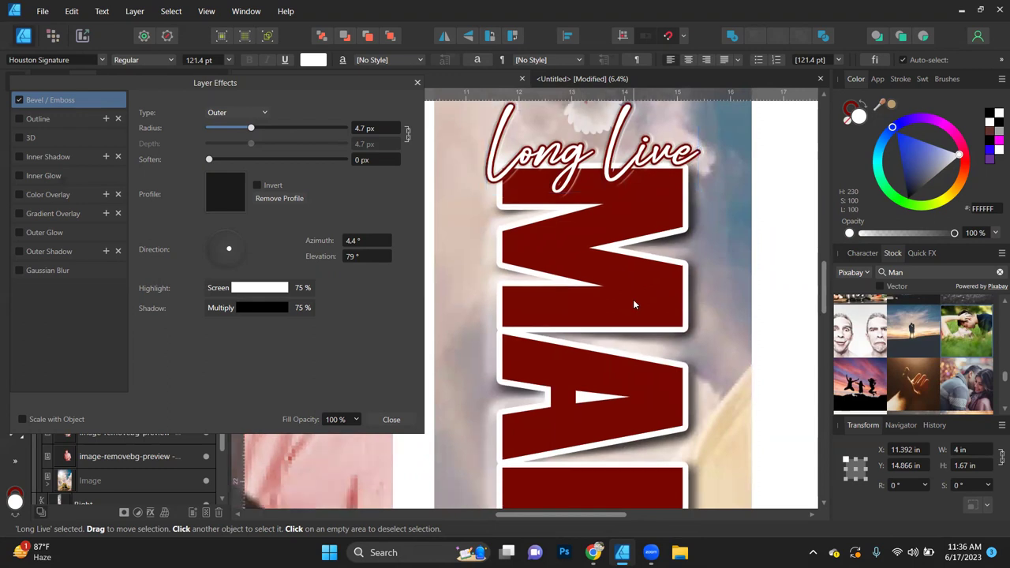
scroll(640, 293, down, 5)
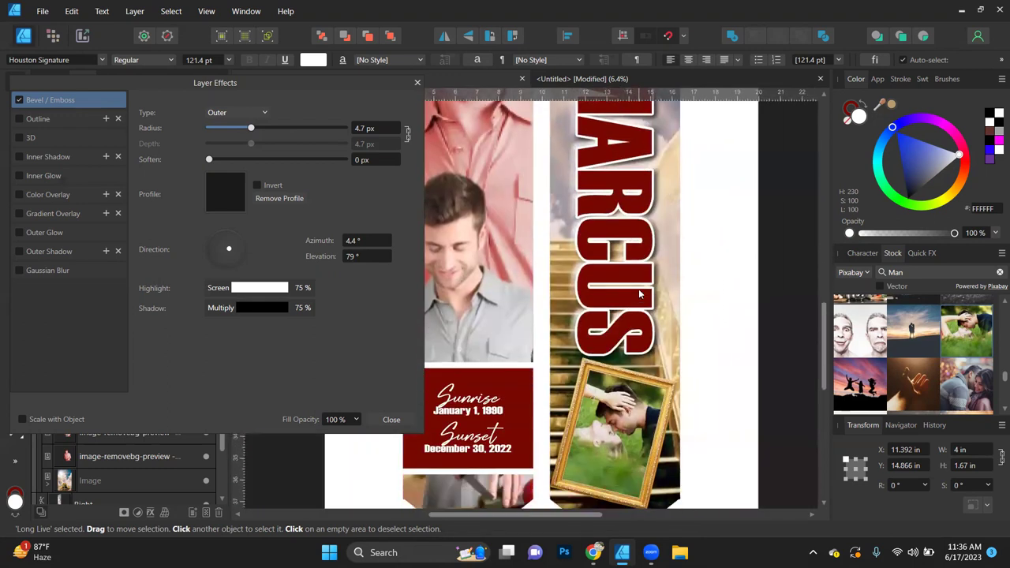
scroll(635, 373, up, 5)
scroll(635, 368, up, 2)
click(644, 378)
click(55, 101)
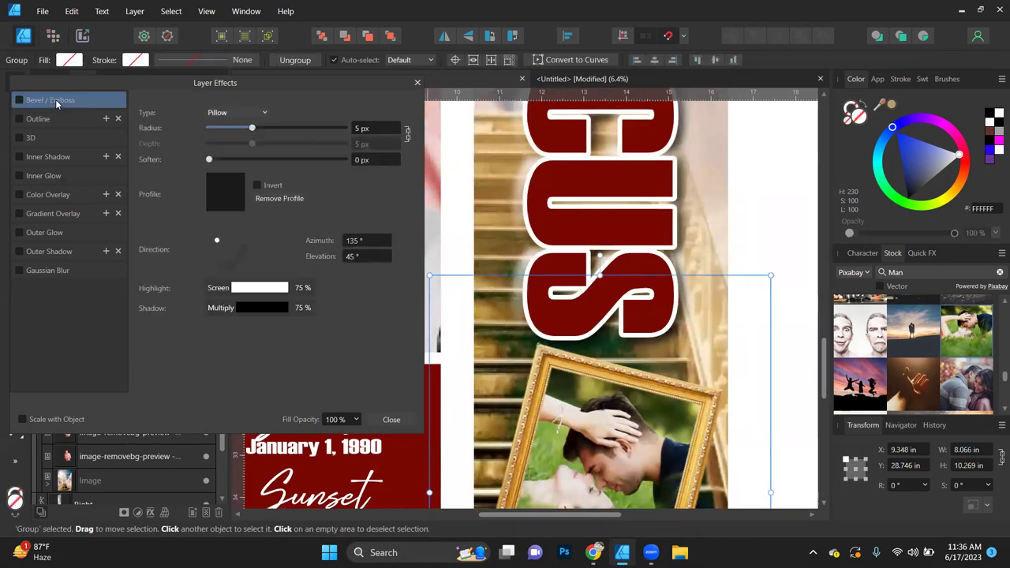
click(228, 112)
click(224, 143)
scroll(315, 217, down, 2)
mouse_move(251, 128)
mouse_down()
mouse_move(287, 130)
mouse_move(271, 129)
mouse_up()
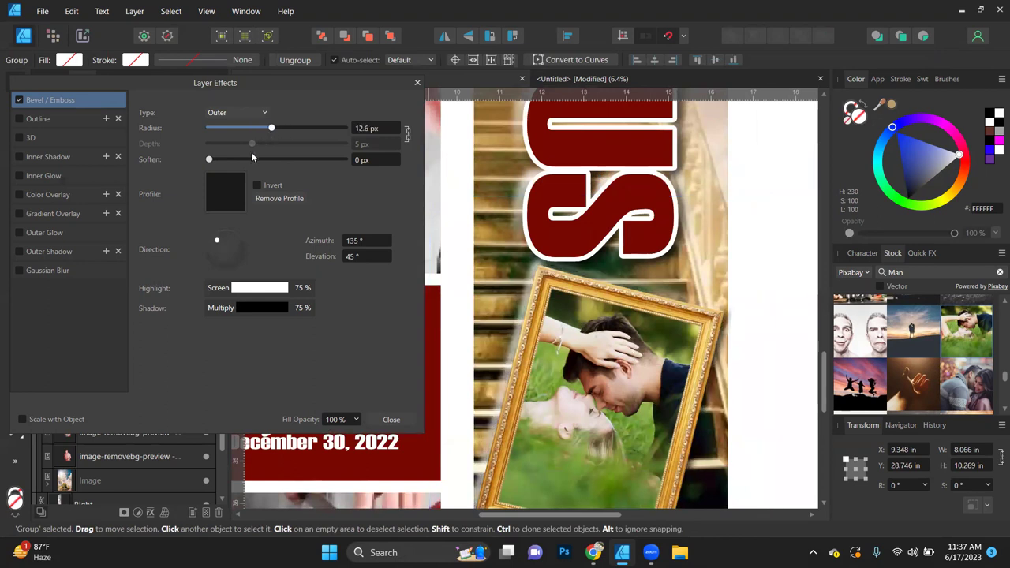
click(236, 235)
drag(271, 128, 251, 129)
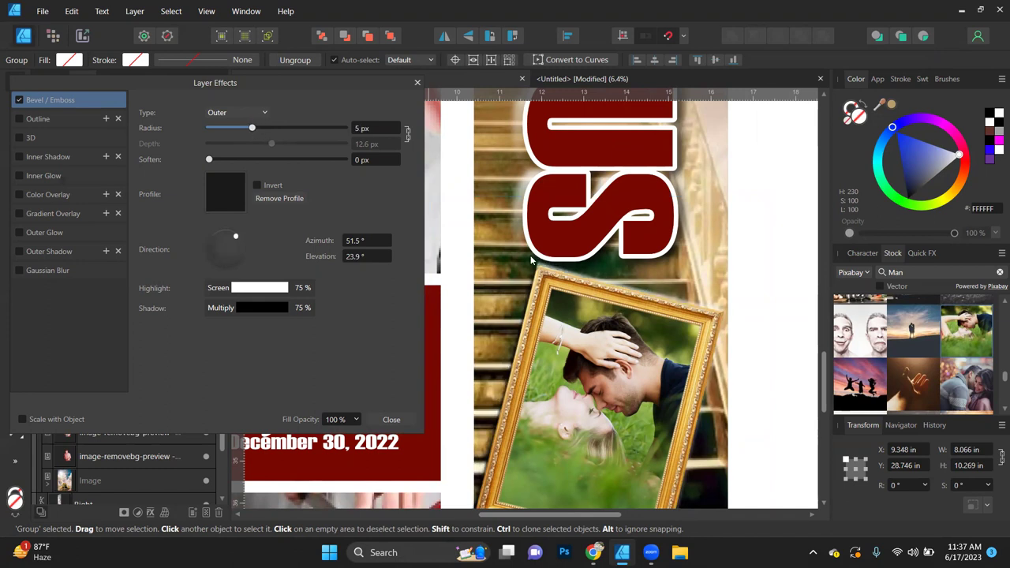
- Select the dark red dates rectangle and enable an Outer Shadow layer effect on it
scroll(530, 260, down, 2)
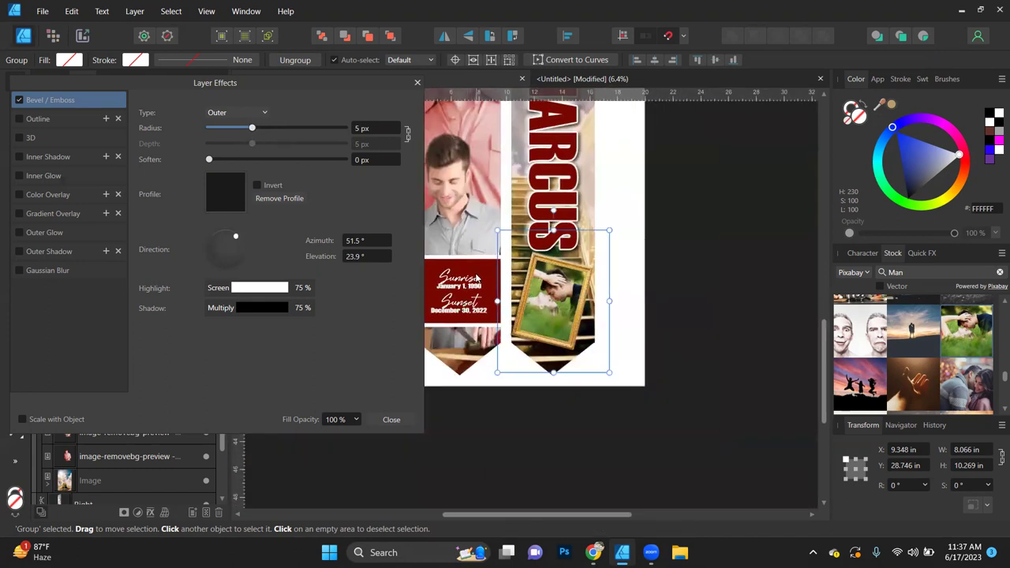
scroll(487, 286, up, 3)
scroll(679, 263, up, 1)
scroll(644, 234, left, 2)
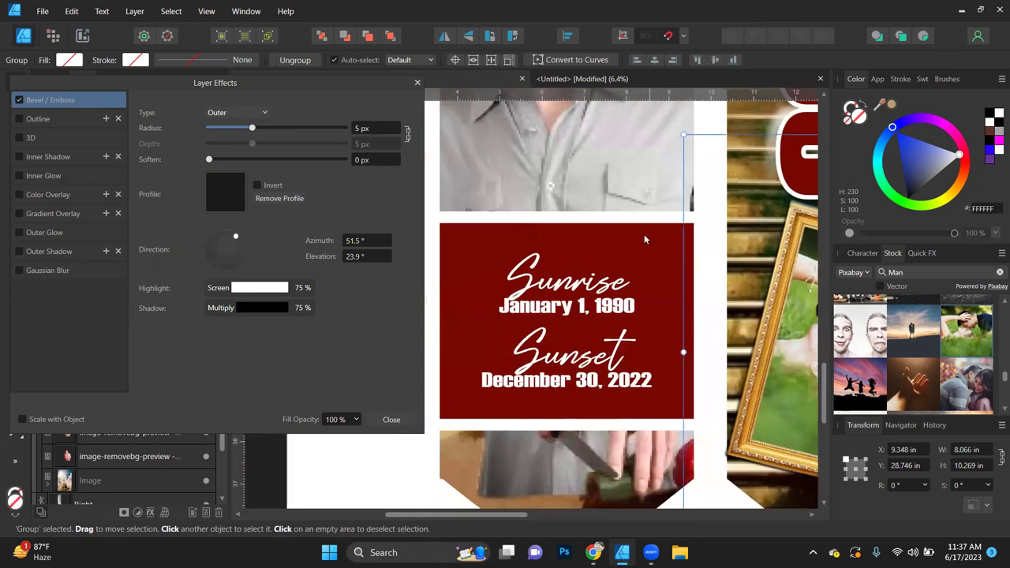
click(643, 232)
click(644, 233)
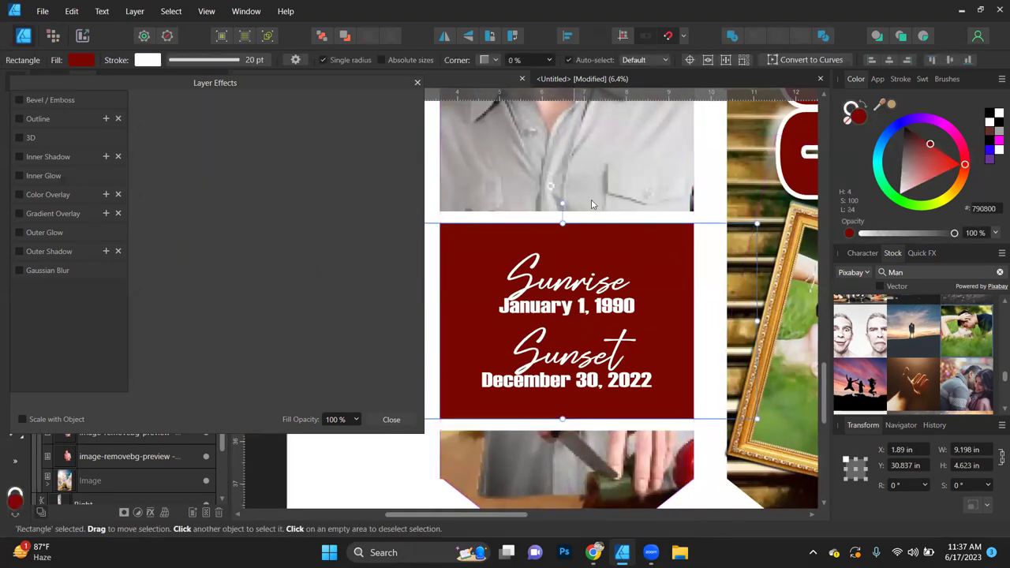
click(54, 96)
click(237, 113)
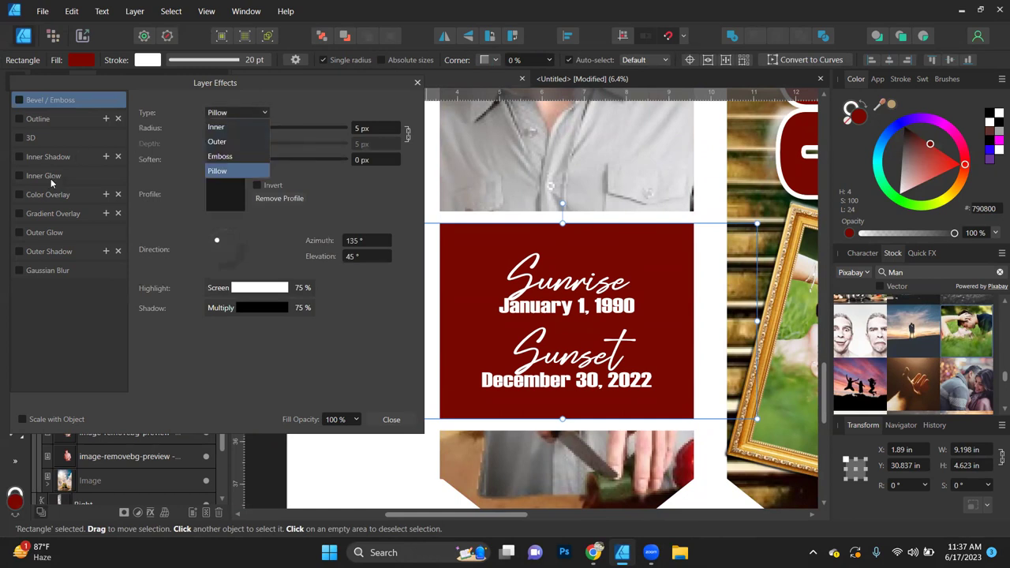
click(42, 254)
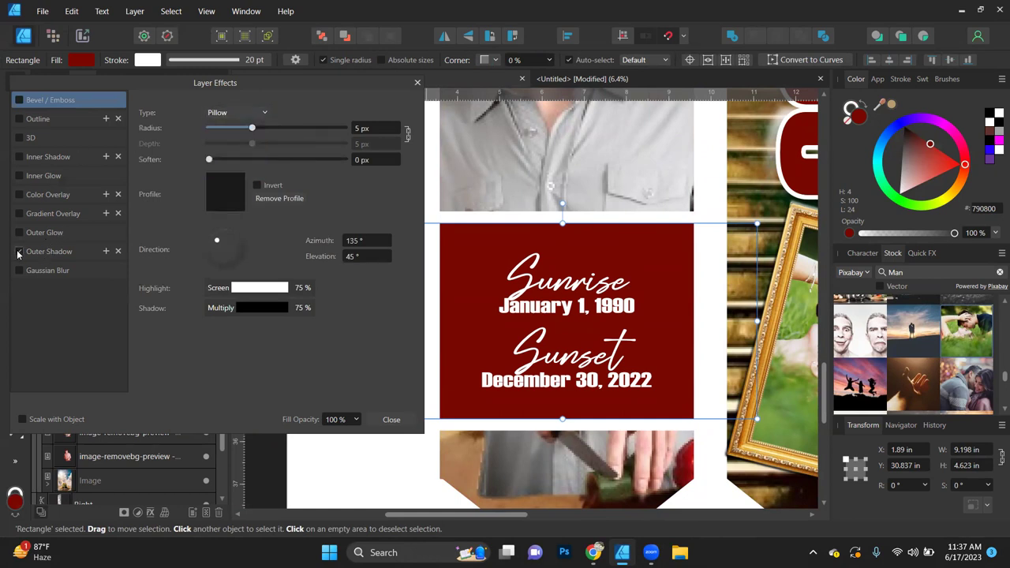
click(46, 254)
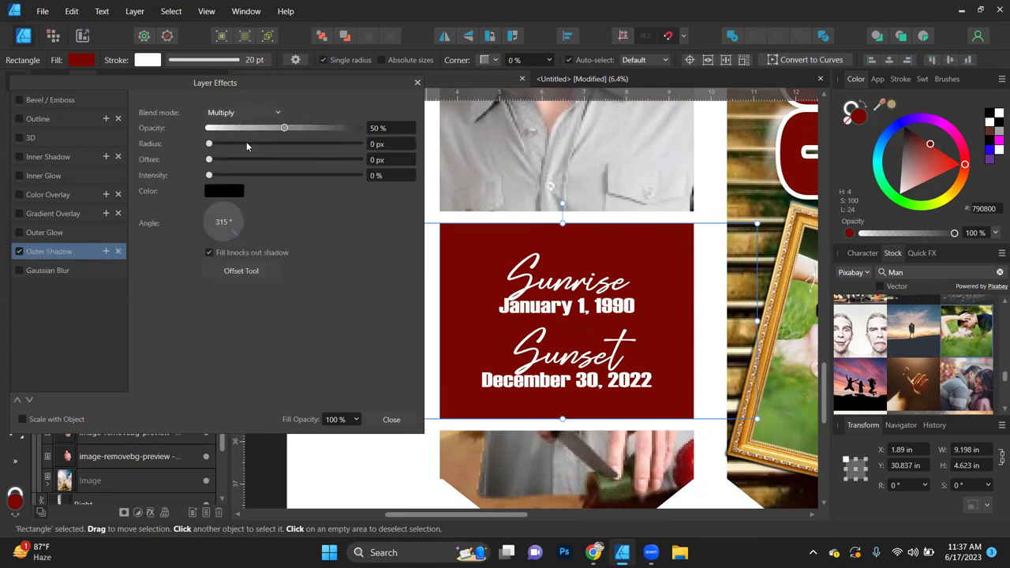
- Set the dates rectangle's shadow to 61% opacity, 11.3 px radius, 6 px offset, 28% intensity and 315° angle, then deselect the rectangle
click(241, 271)
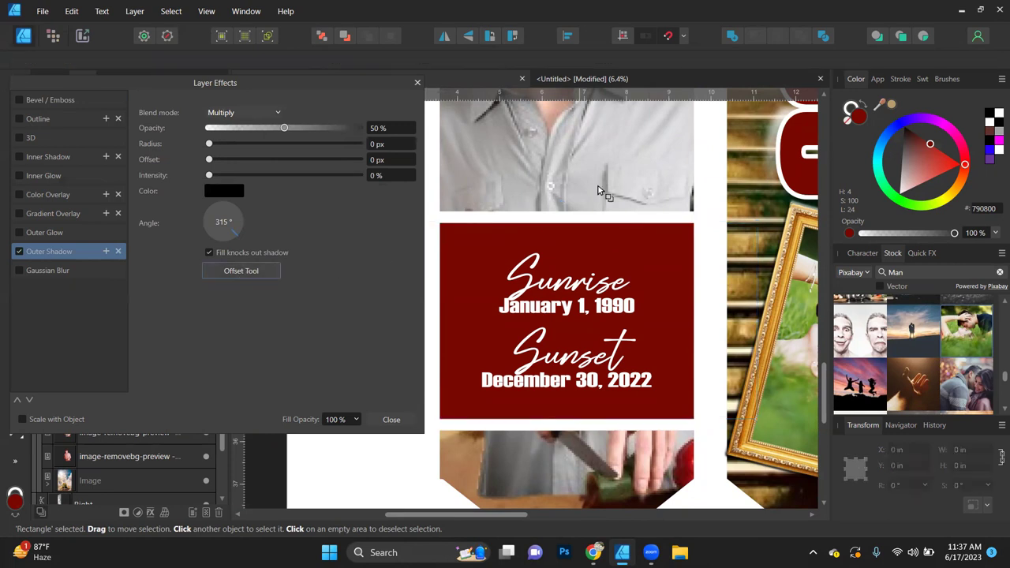
drag(591, 228, 599, 224)
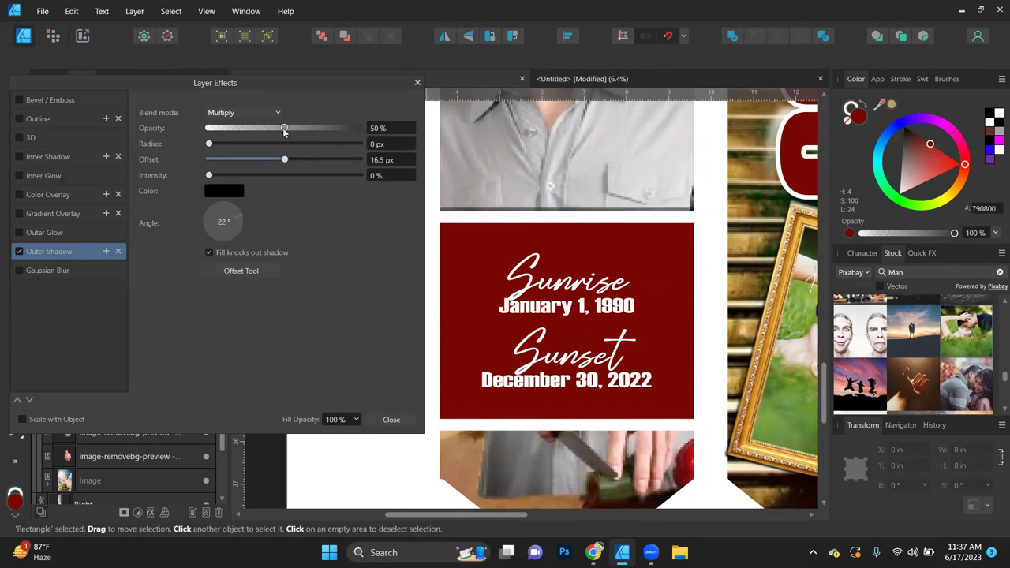
mouse_move(285, 132)
mouse_down()
mouse_move(211, 132)
mouse_move(281, 131)
mouse_move(300, 144)
mouse_up()
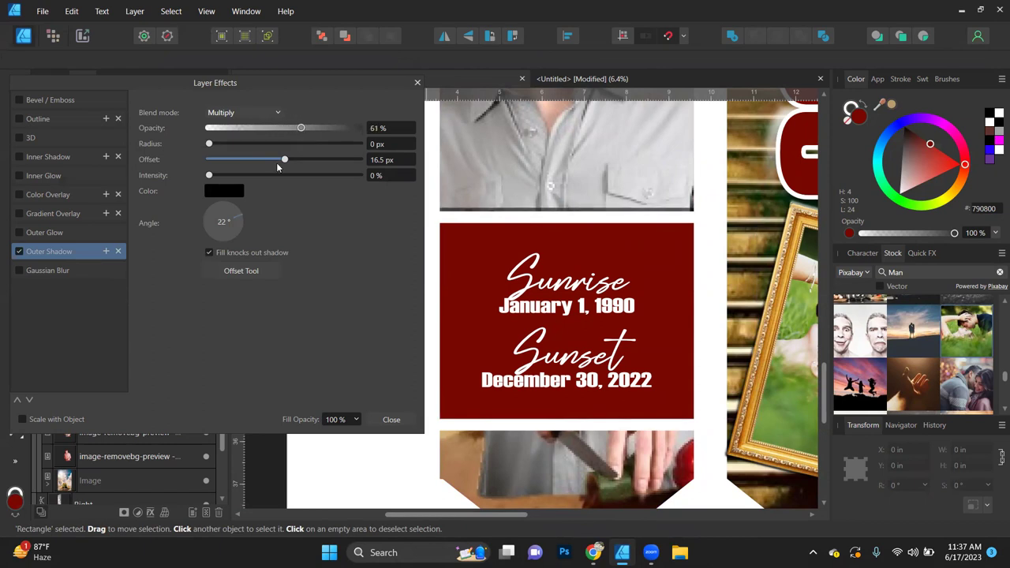
click(234, 235)
drag(244, 145, 275, 145)
drag(229, 178, 254, 181)
click(233, 210)
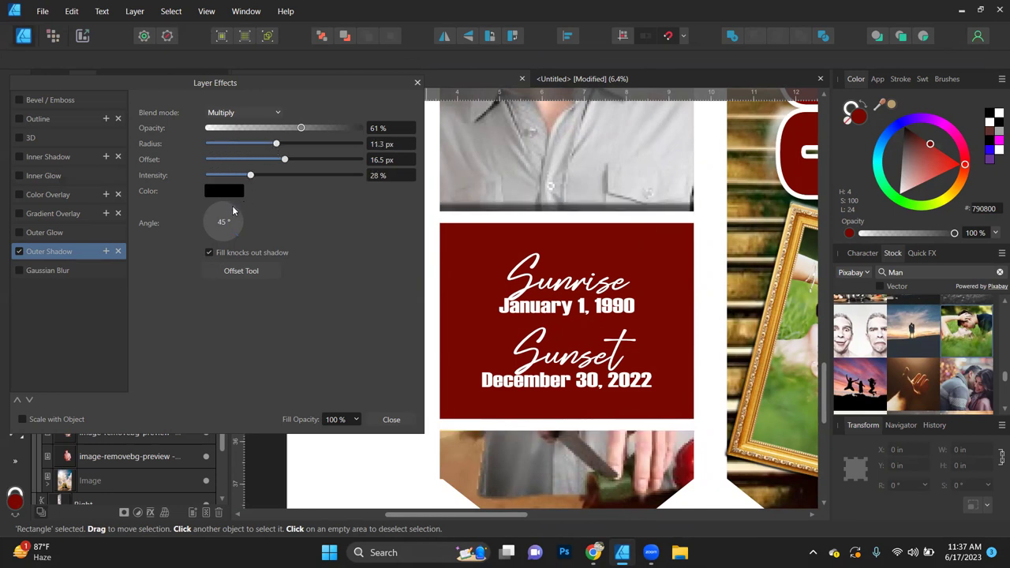
drag(282, 160, 260, 172)
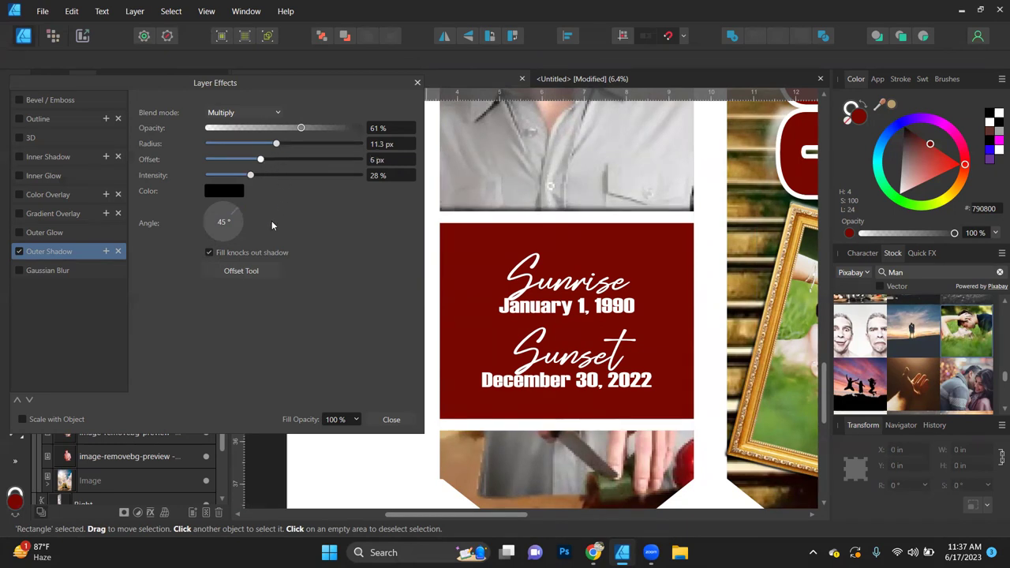
click(232, 240)
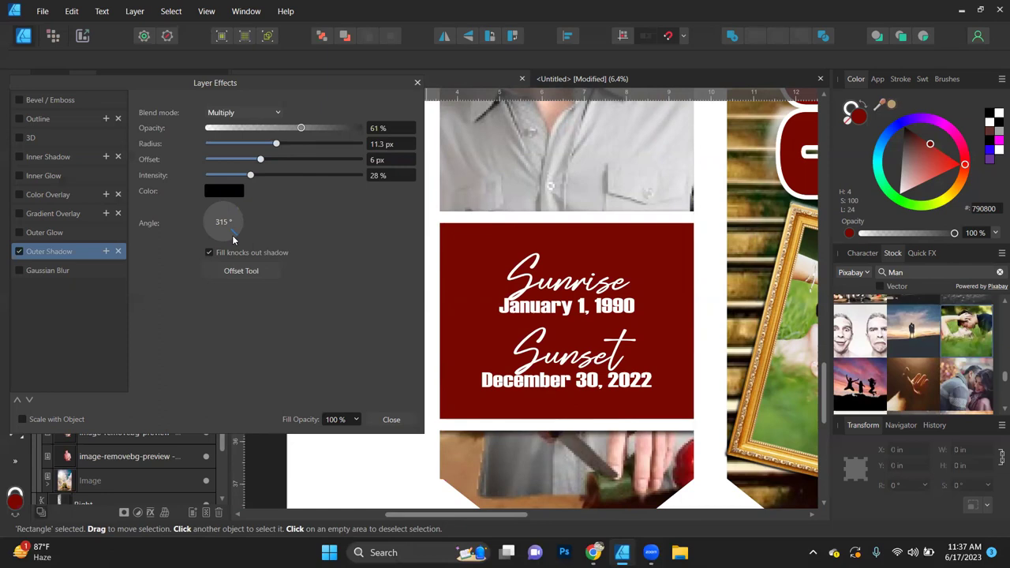
click(390, 419)
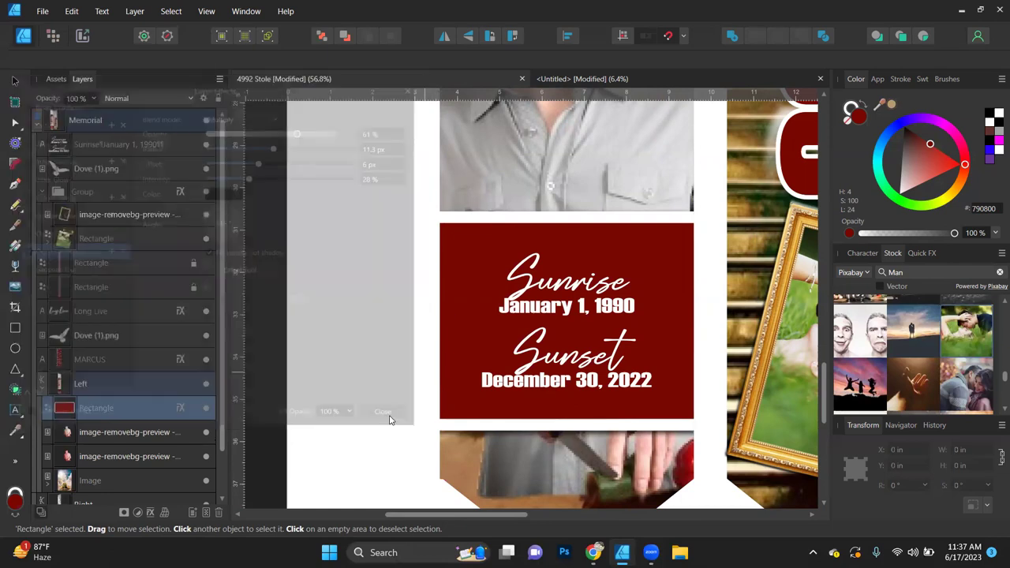
key(ctrl+0)
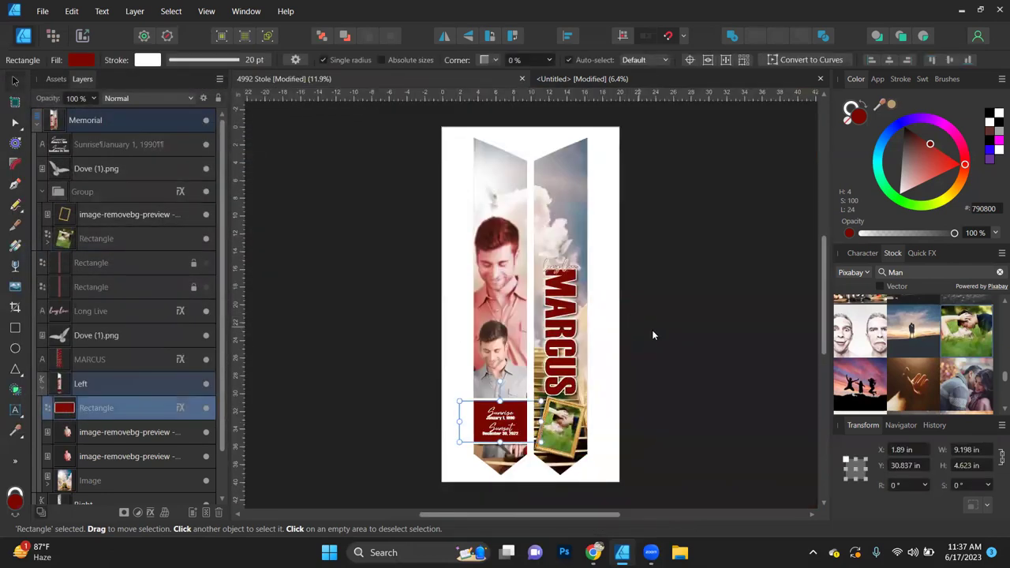
click(658, 329)
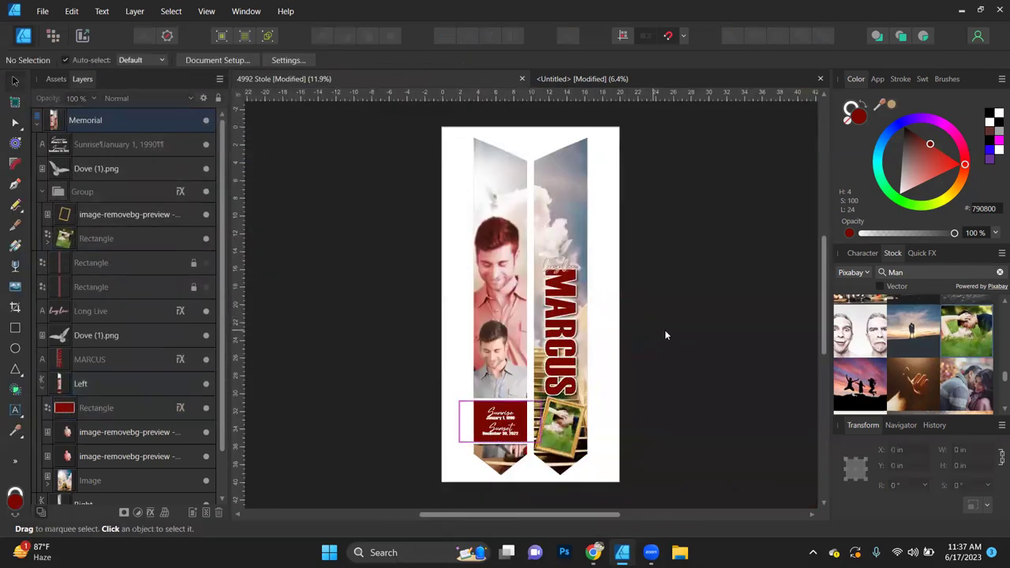
- Collapse the Memorial layer and duplicate it
click(33, 124)
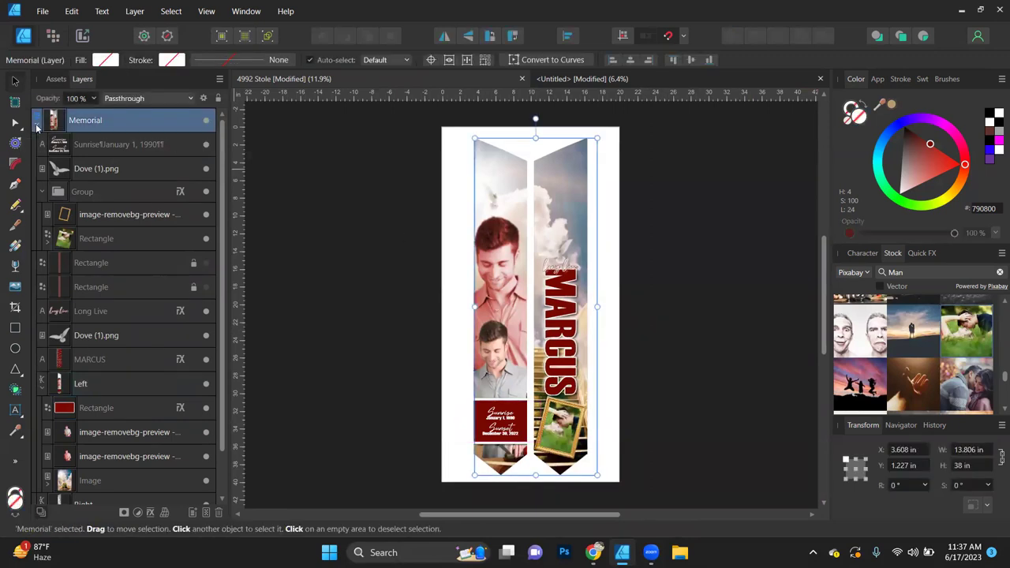
click(36, 126)
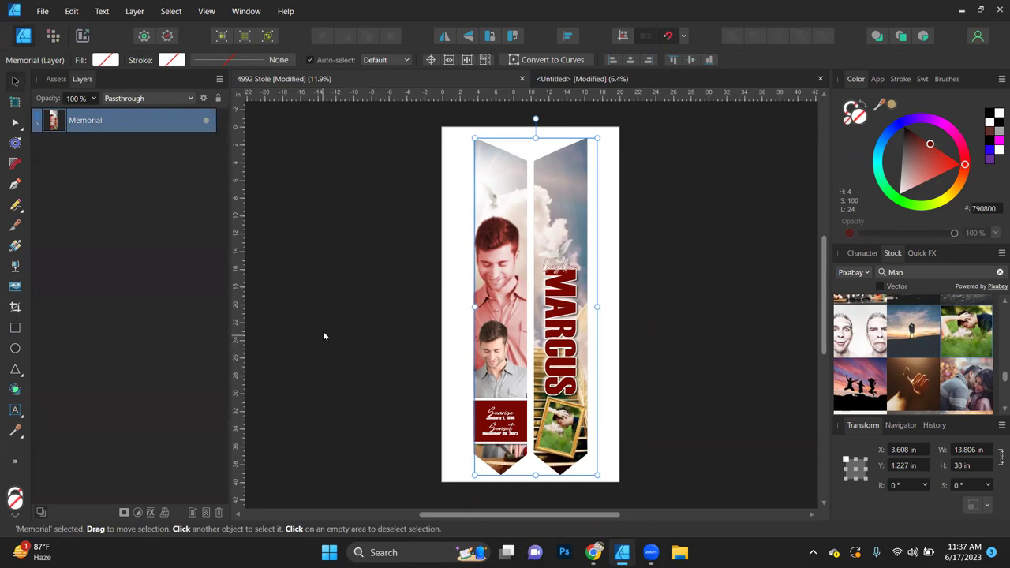
double_click(108, 120)
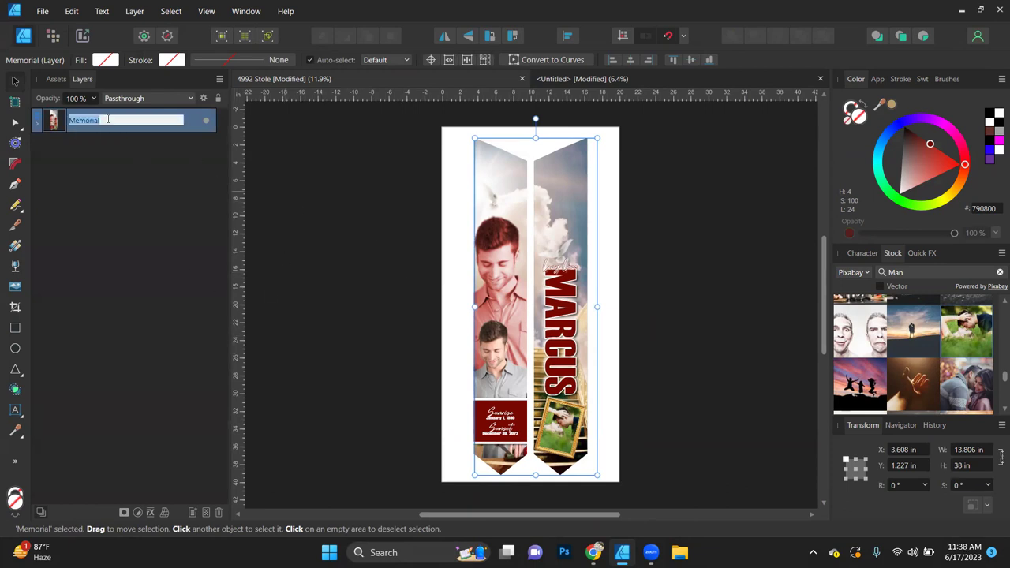
click(56, 130)
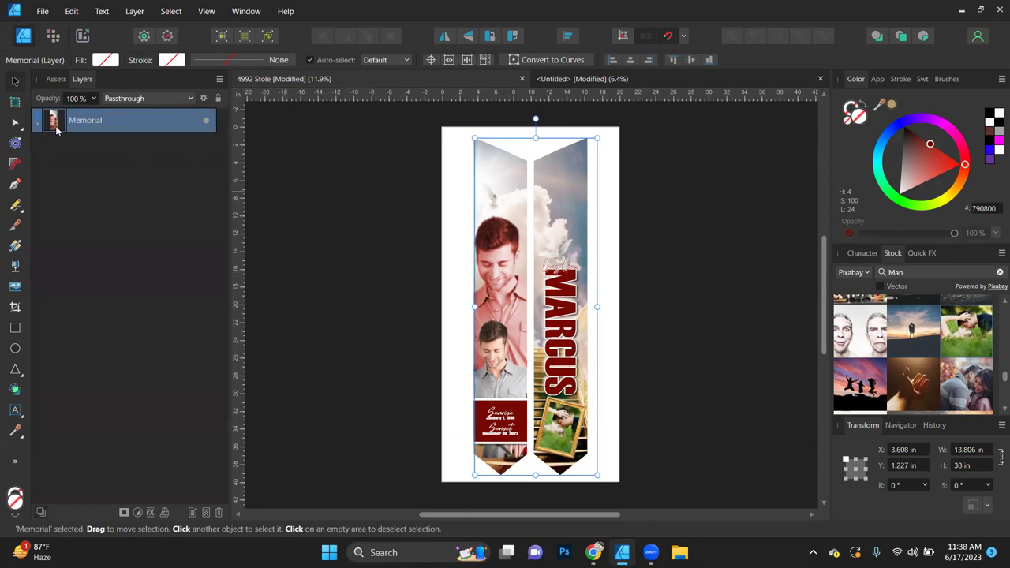
key(ctrl+j)
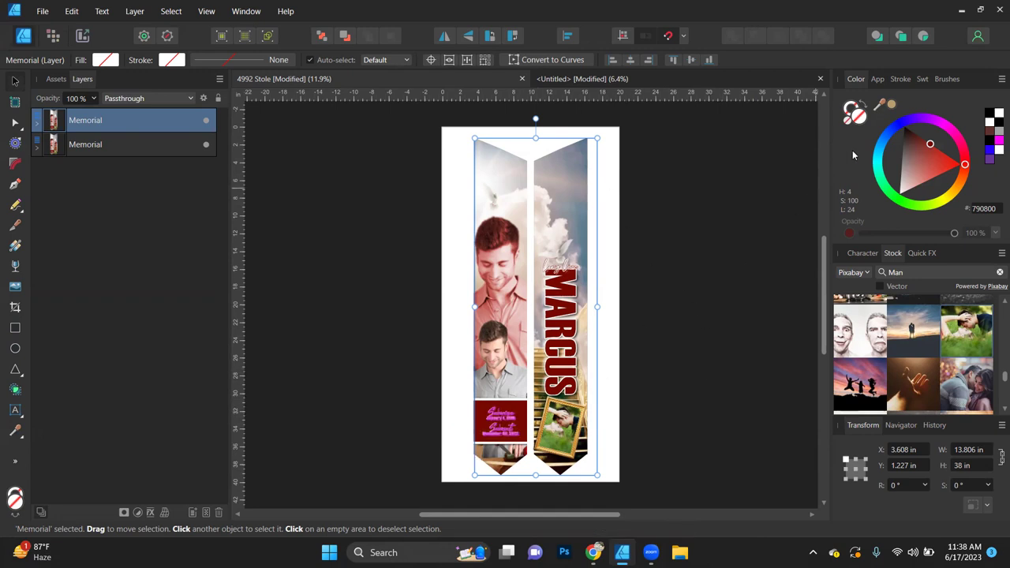
- Try filling the dates rectangle in the duplicated layer with gold E9B74F sampled from the picture frame
click(514, 409)
click(514, 408)
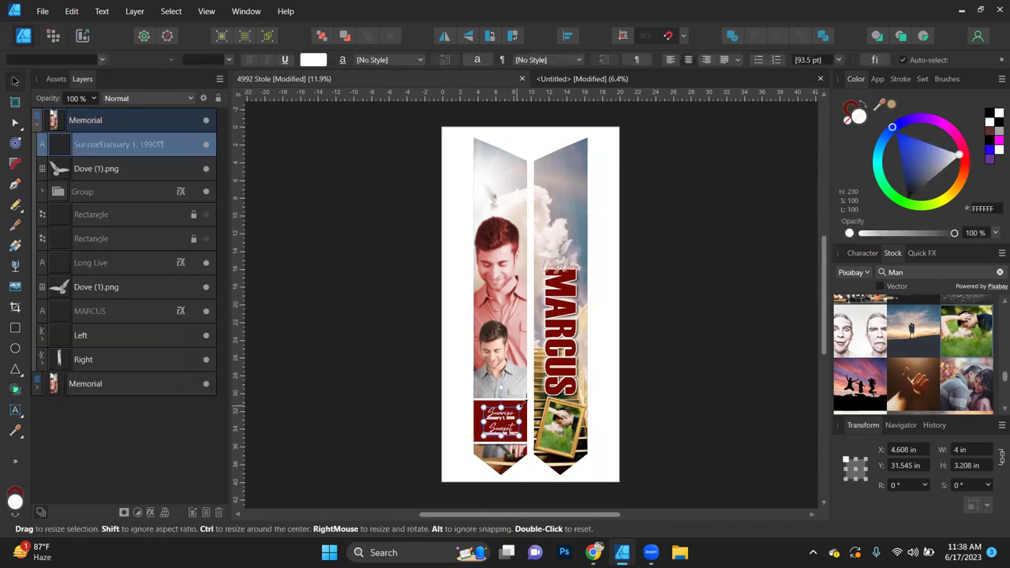
scroll(516, 409, up, 3)
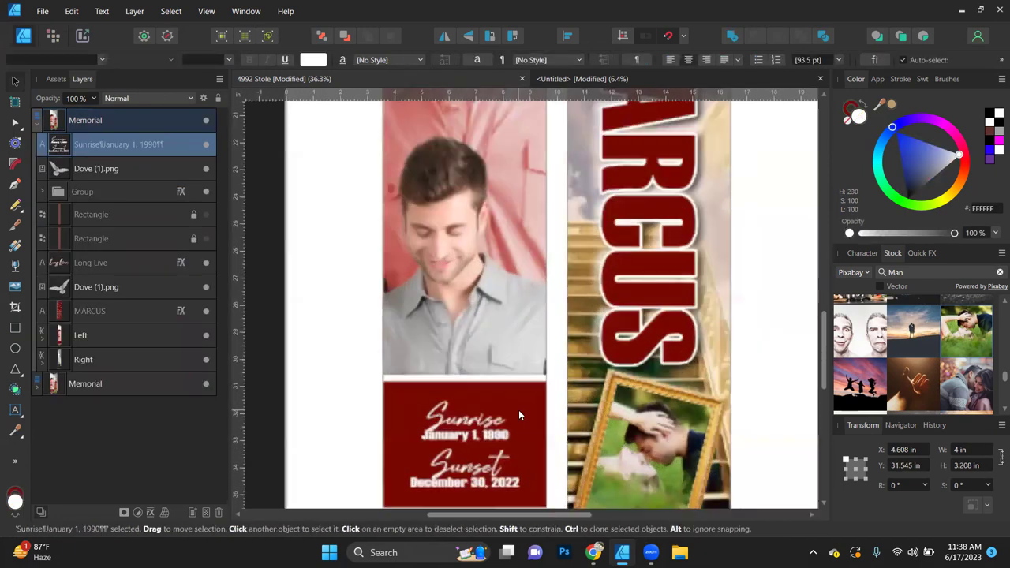
click(533, 409)
click(534, 411)
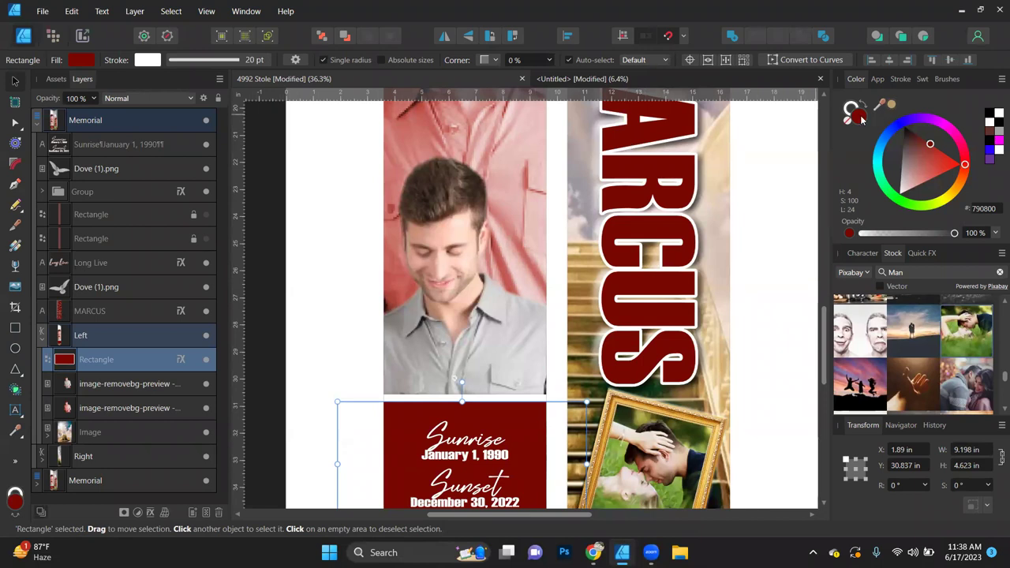
scroll(665, 232, up, 3)
scroll(664, 232, down, 6)
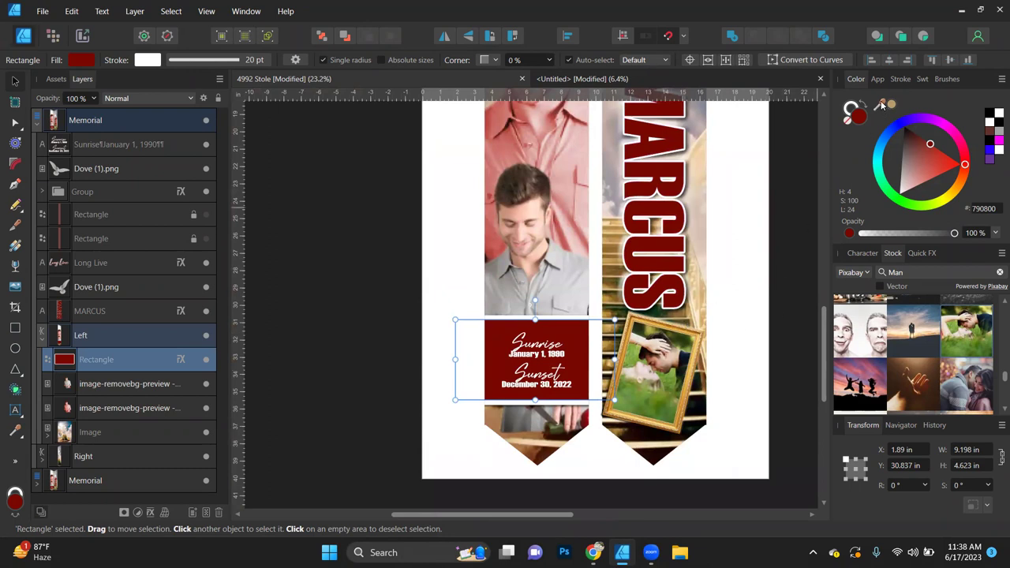
drag(880, 108, 691, 334)
click(890, 105)
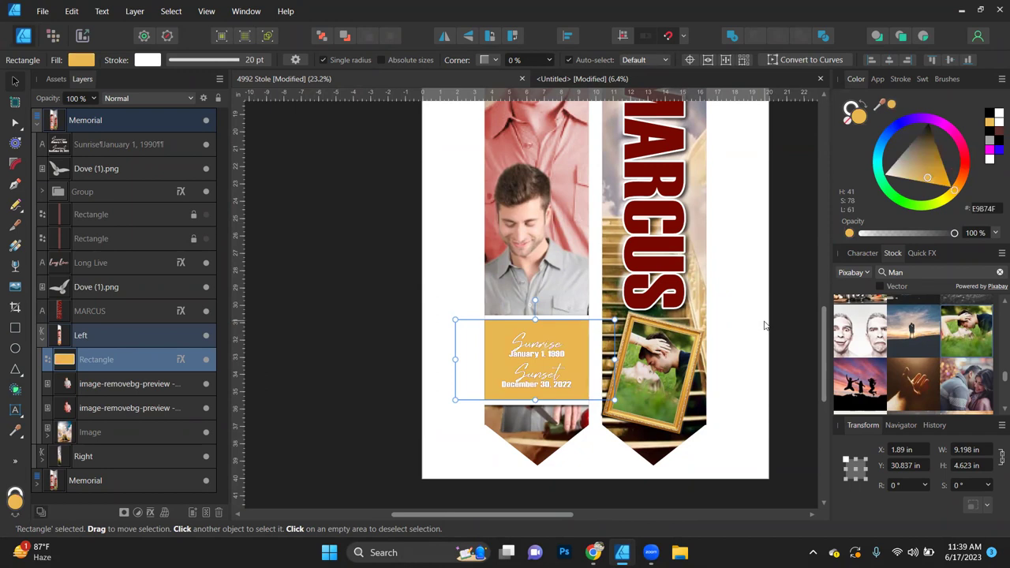
- Try the sampled gold as the dates rectangle's stroke color and undo it
click(850, 108)
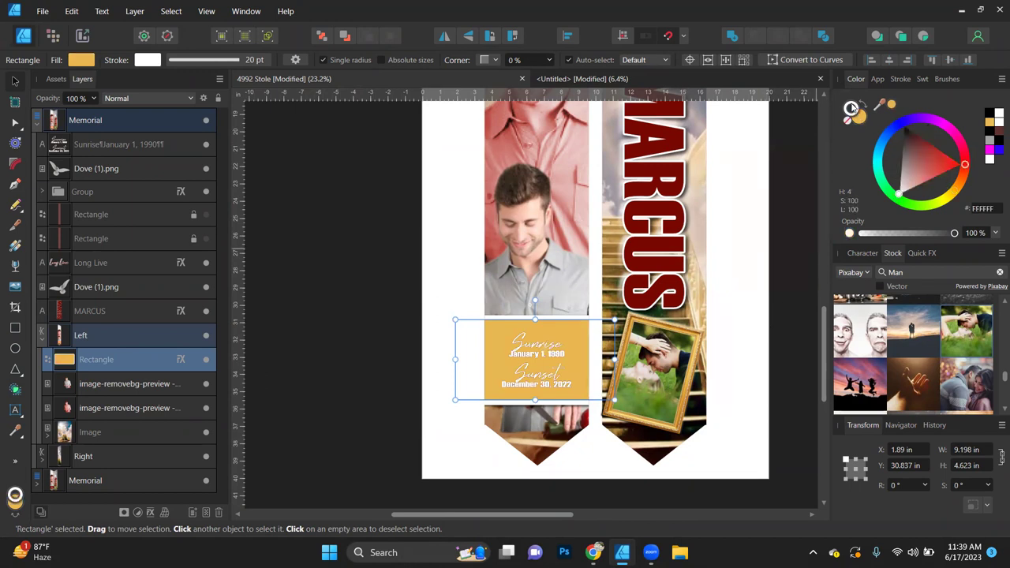
click(894, 108)
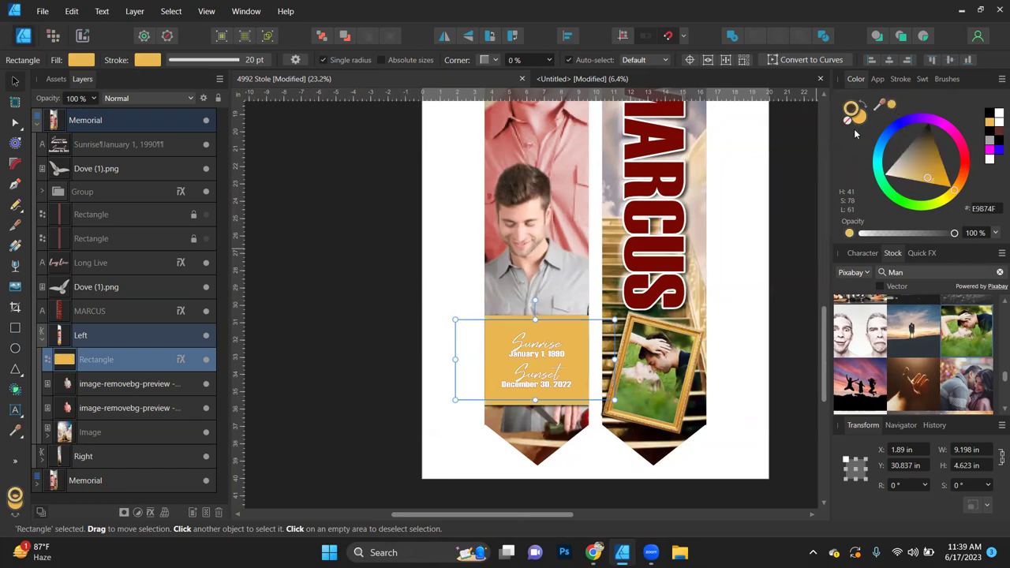
key(ctrl+z)
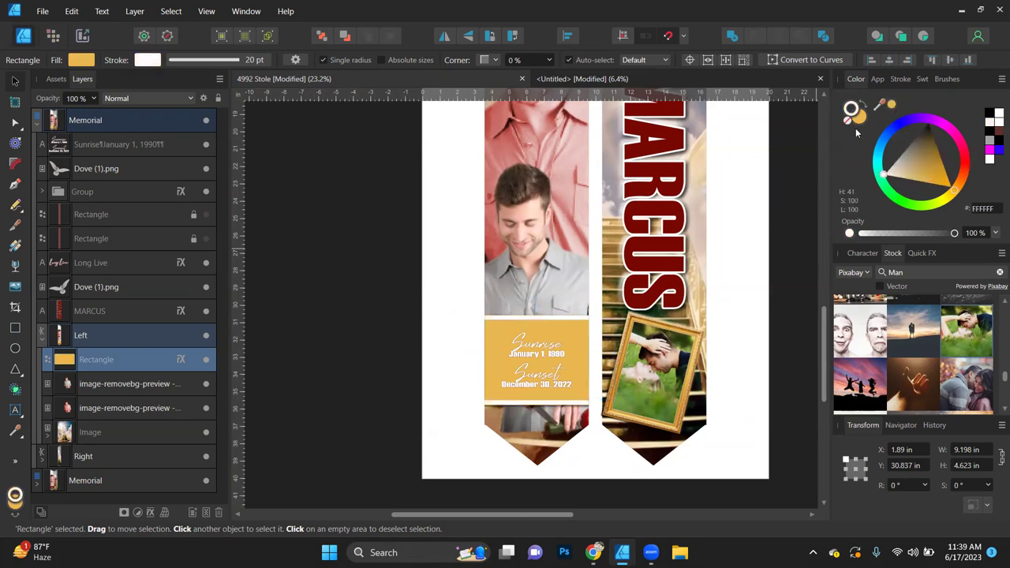
- Try a darker 5C0600 fill on the dates rectangle, then fill it with dark red 790800 sampled from the vertical name text
click(996, 134)
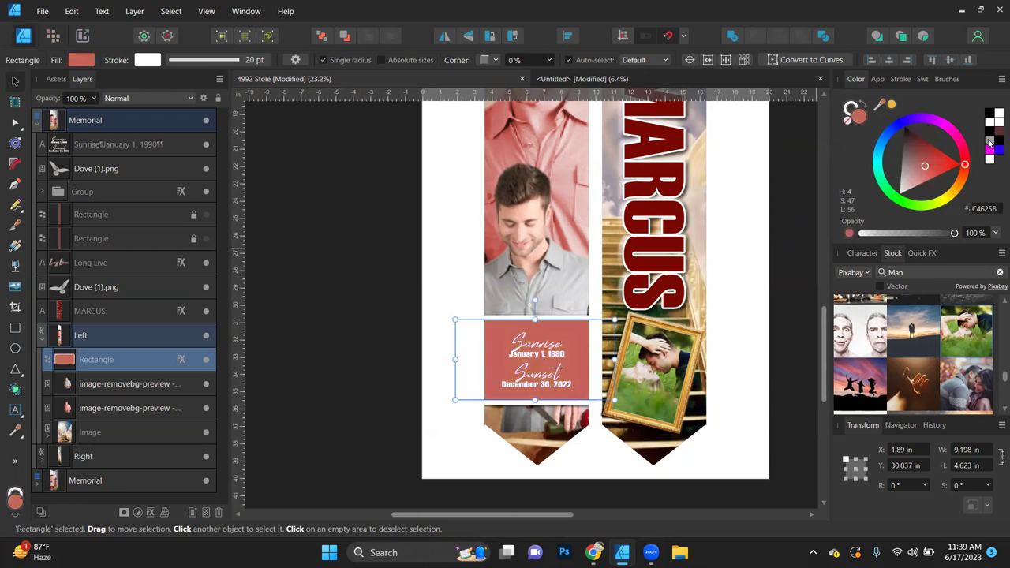
drag(928, 154, 924, 138)
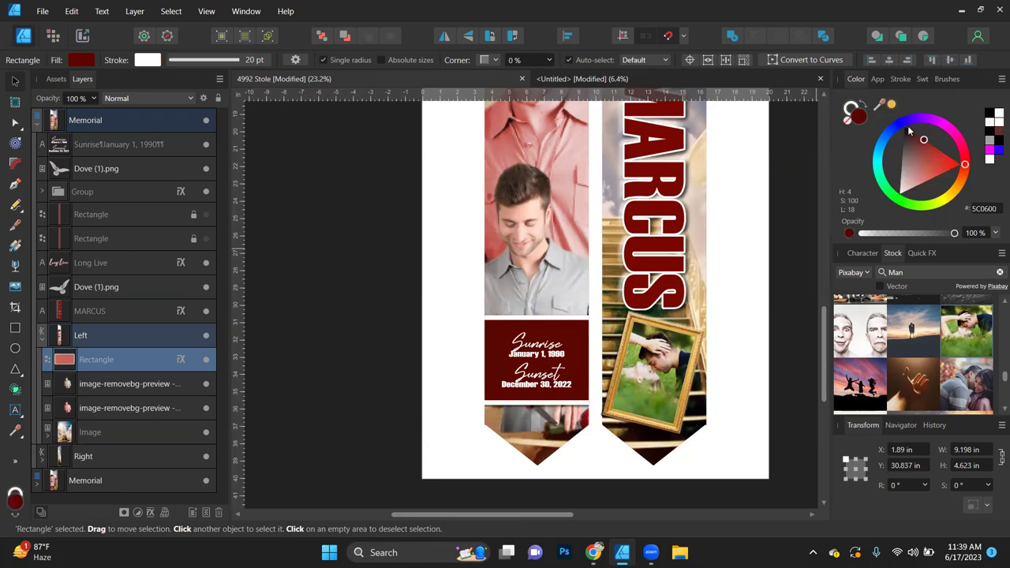
drag(881, 105, 676, 139)
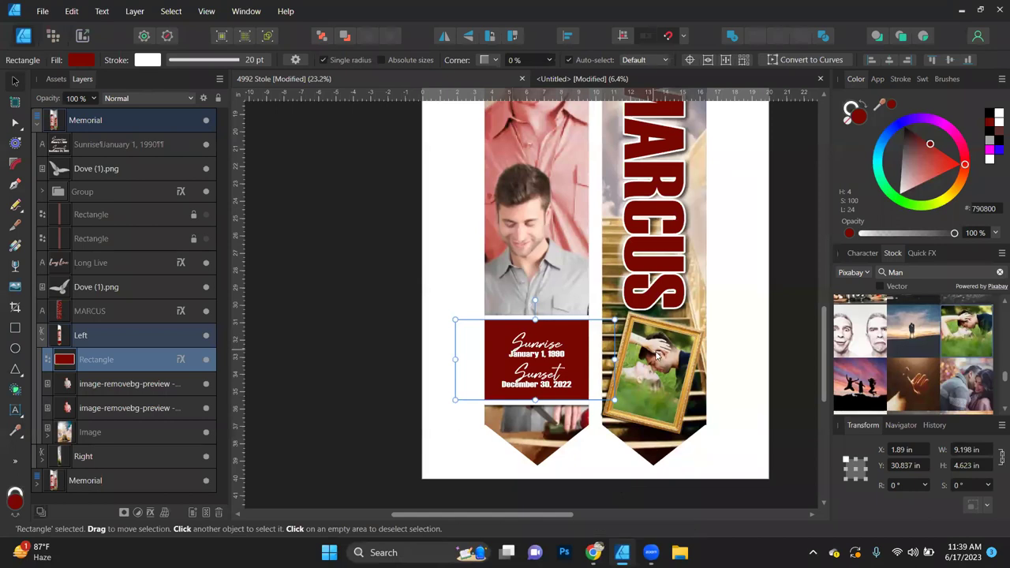
- Copy the gold frame from the Untitled document's Frame artboard and paste it into the duplicated Memorial layer of the 4992 Stole document
click(701, 360)
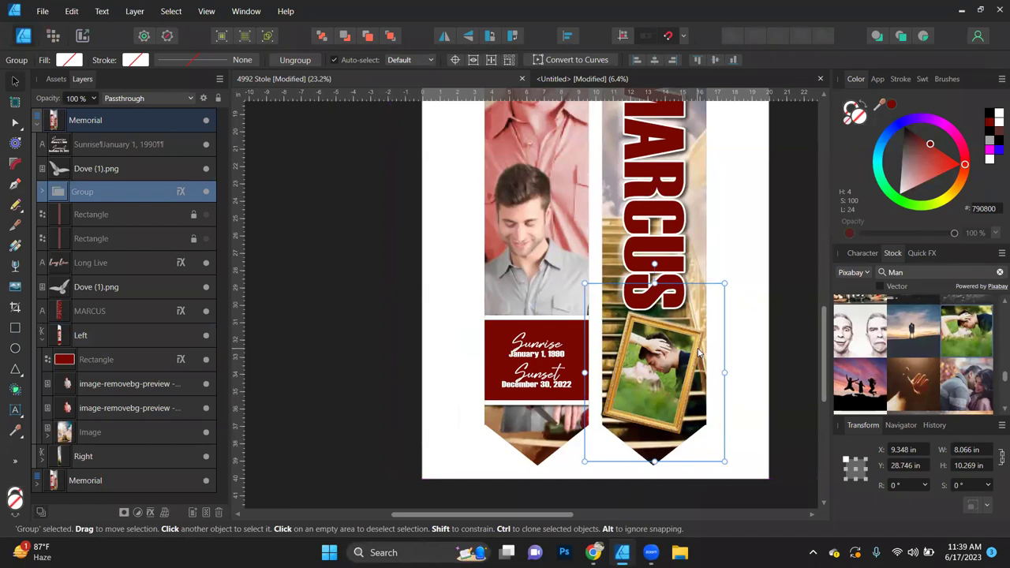
scroll(705, 407, up, 1)
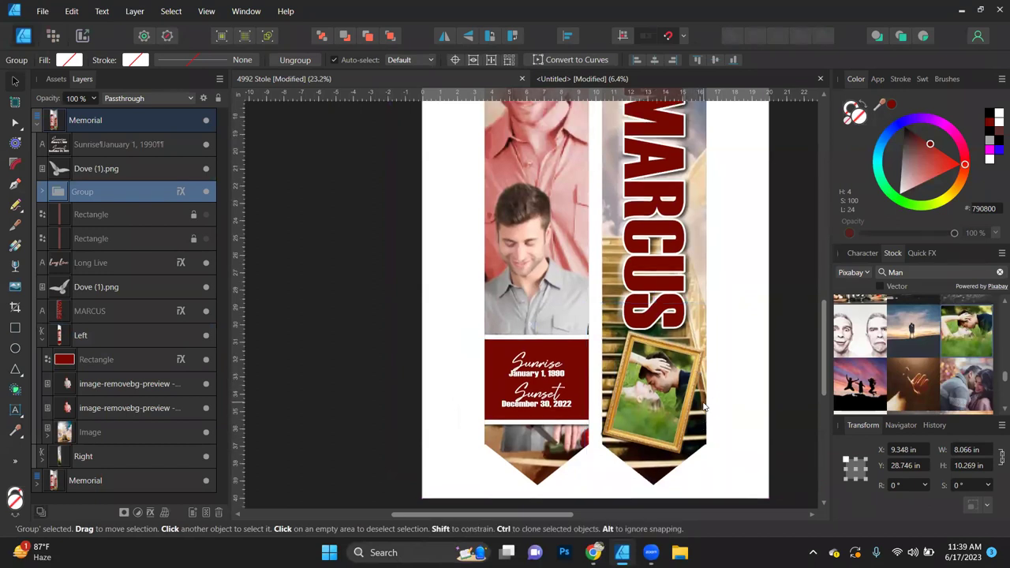
scroll(705, 406, up, 3)
click(679, 80)
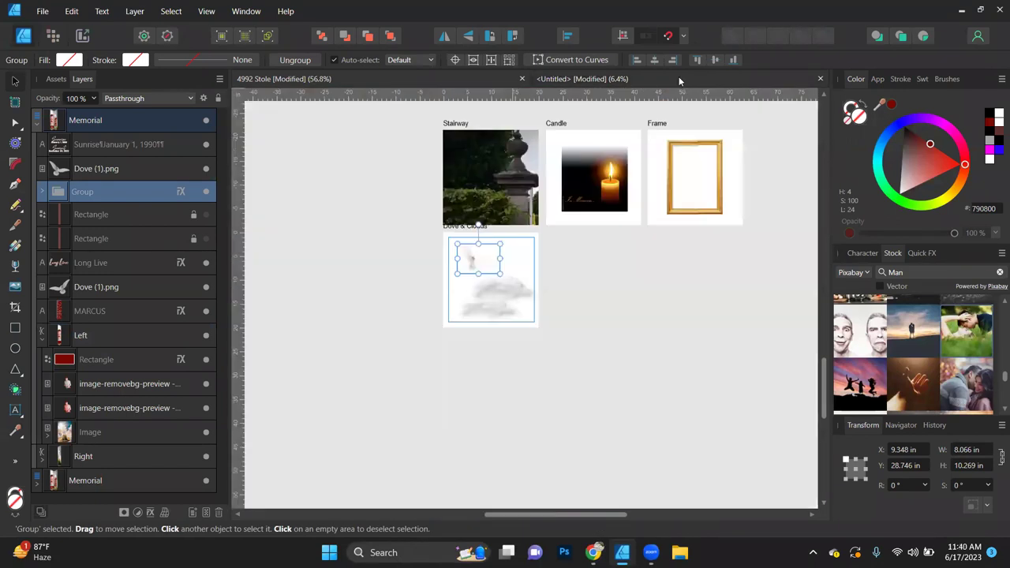
click(720, 187)
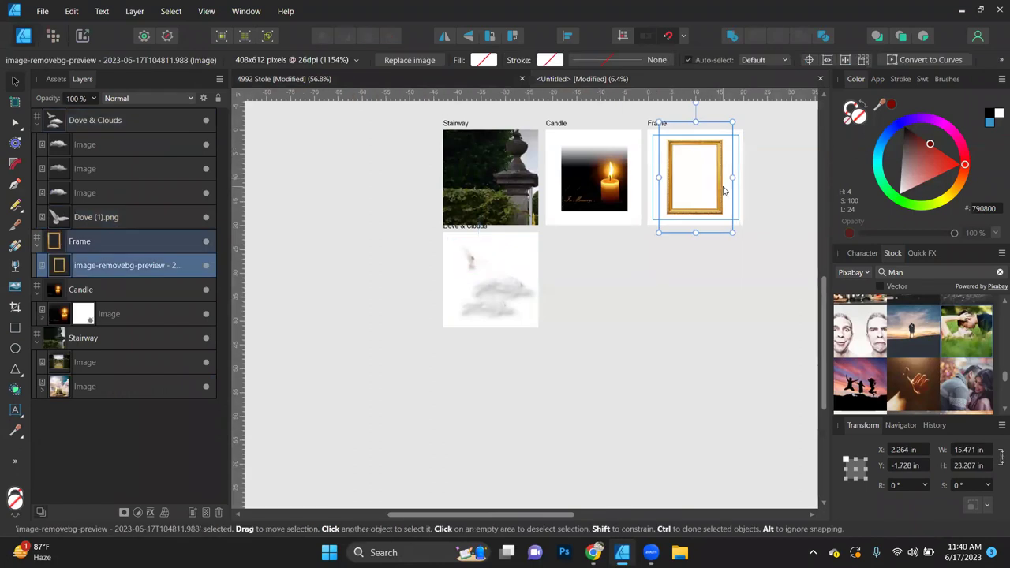
click(430, 78)
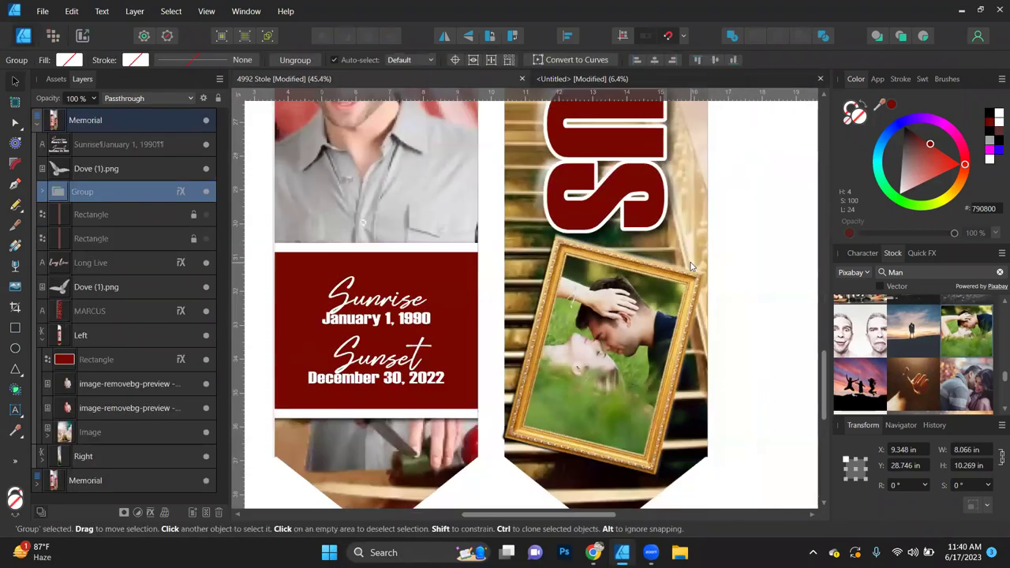
scroll(690, 267, down, 4)
click(714, 272)
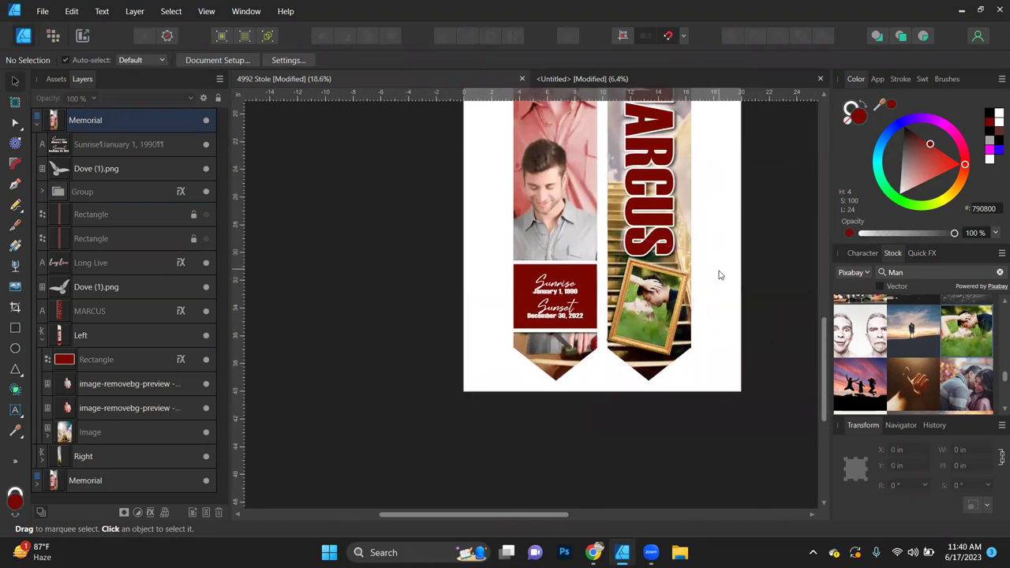
scroll(718, 274, up, 1)
key(ctrl+v)
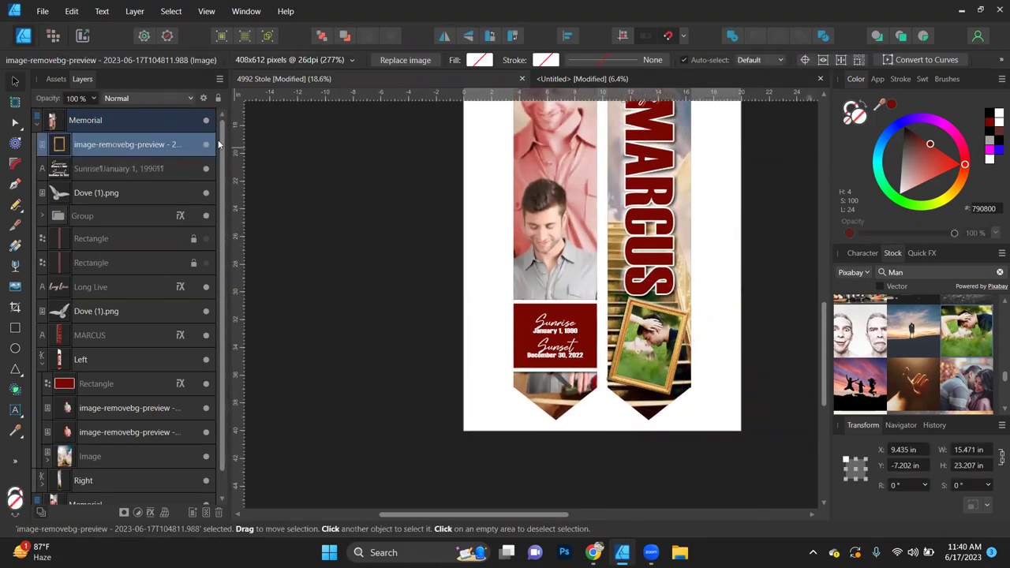
- Scale the pasted gold frame down to about 10.26 by 15.39 in and place it over the upper part of the MARCUS text
drag(766, 146, 725, 384)
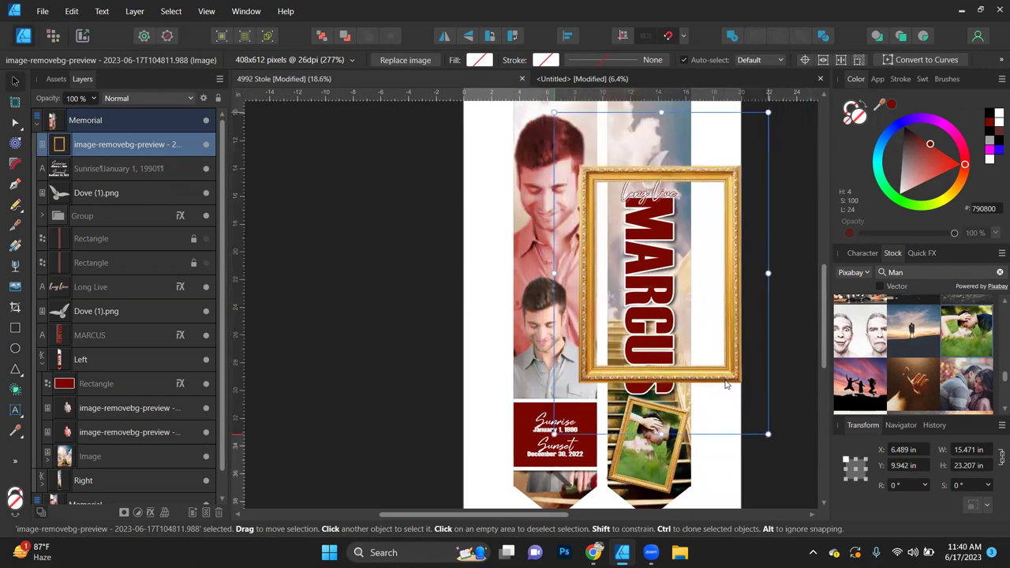
drag(767, 434, 696, 326)
scroll(668, 183, up, 4)
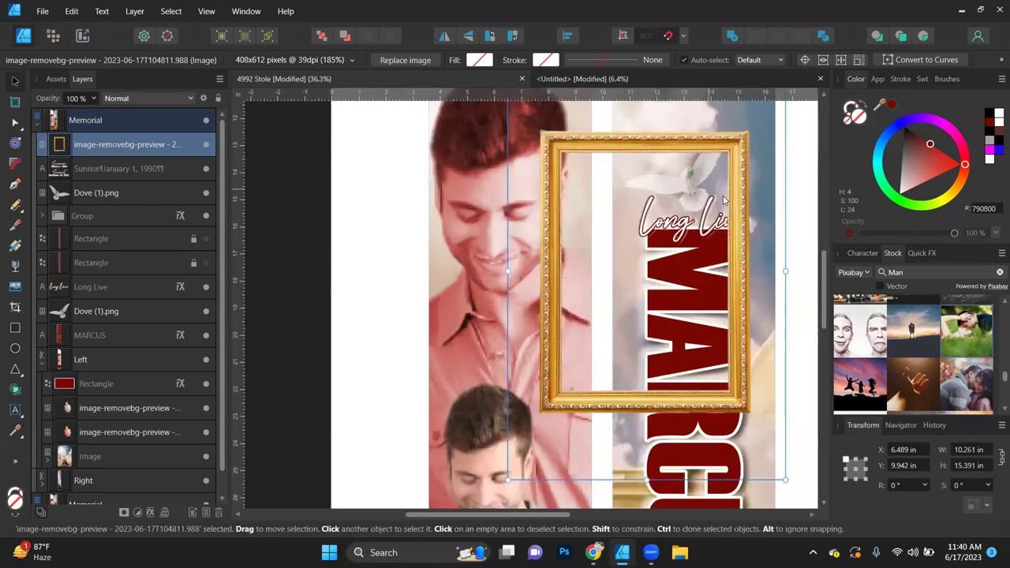
drag(743, 207, 741, 217)
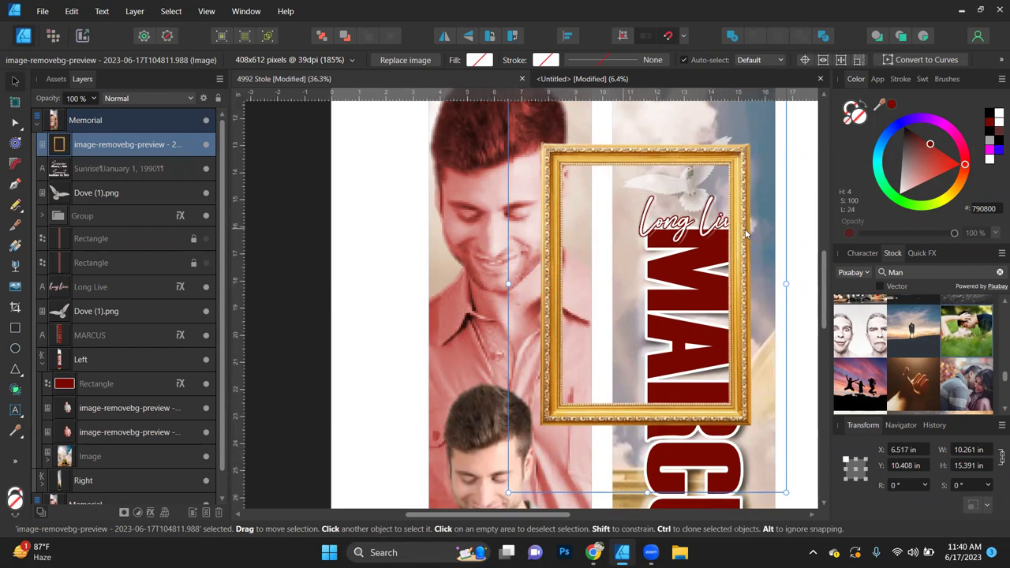
scroll(685, 229, down, 2)
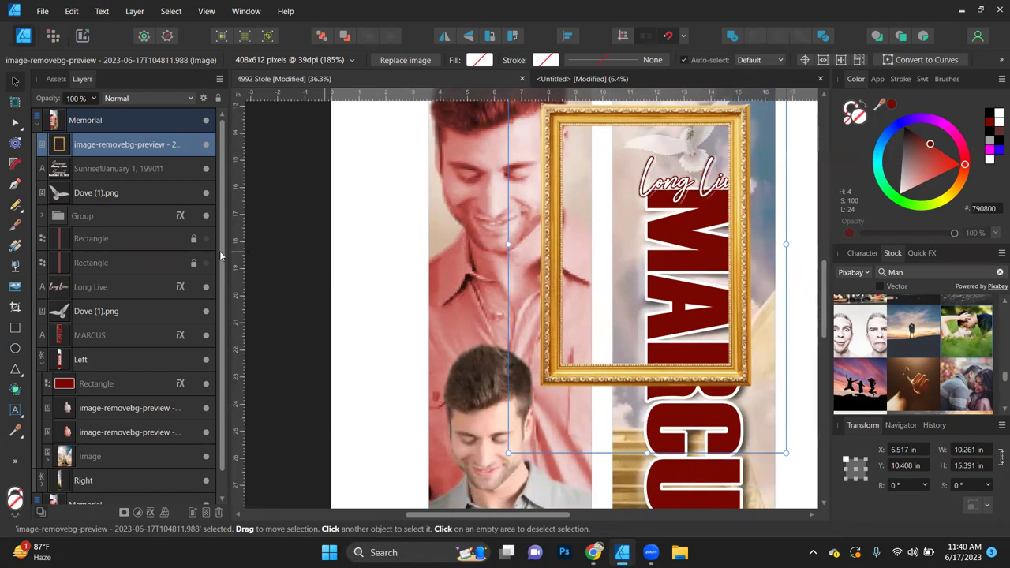
- Draw a dark red rectangle about 7 by 9.63 in over the new frame's opening and send it behind the frame
click(288, 249)
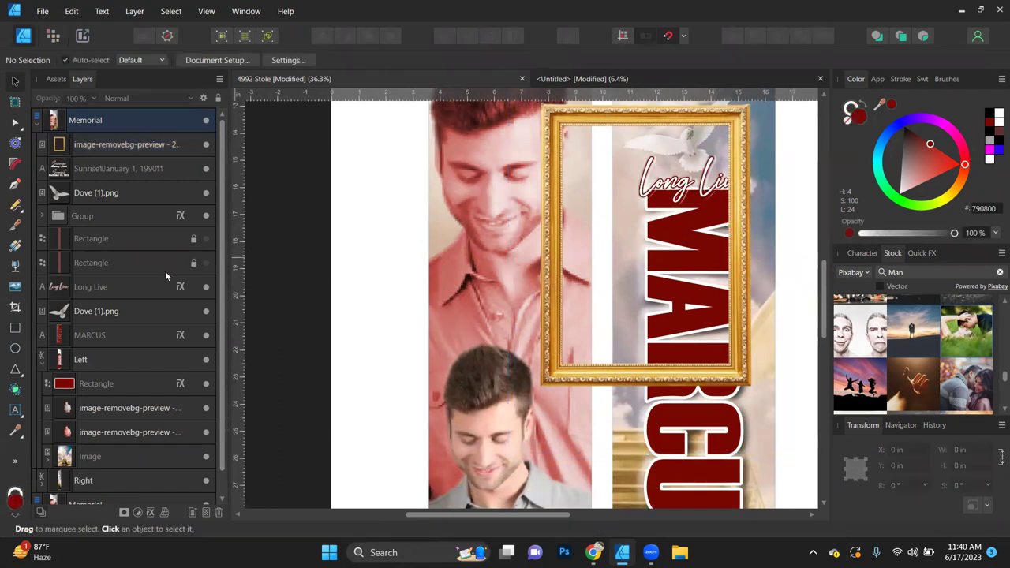
click(15, 327)
drag(554, 113, 742, 378)
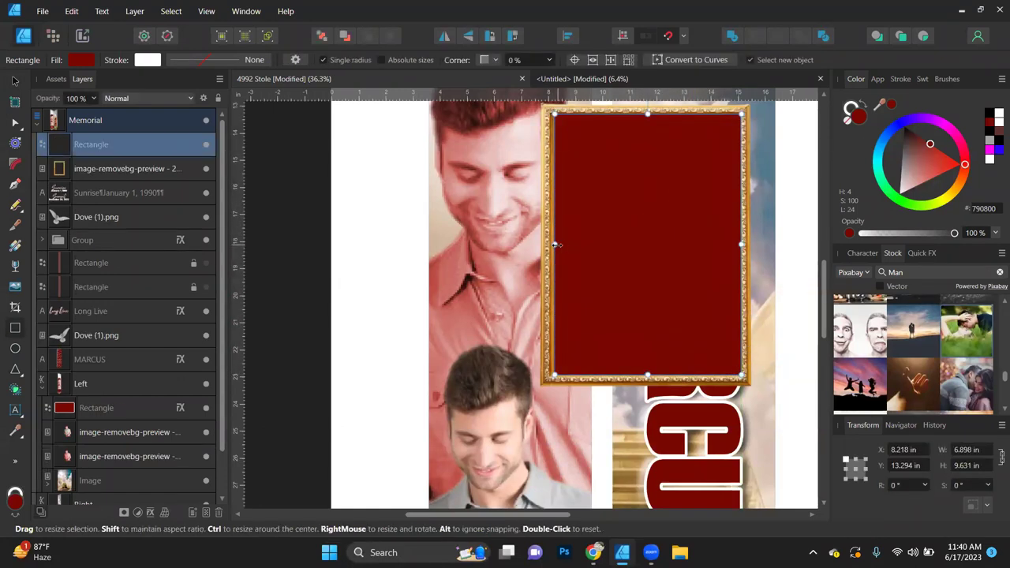
drag(554, 244, 551, 245)
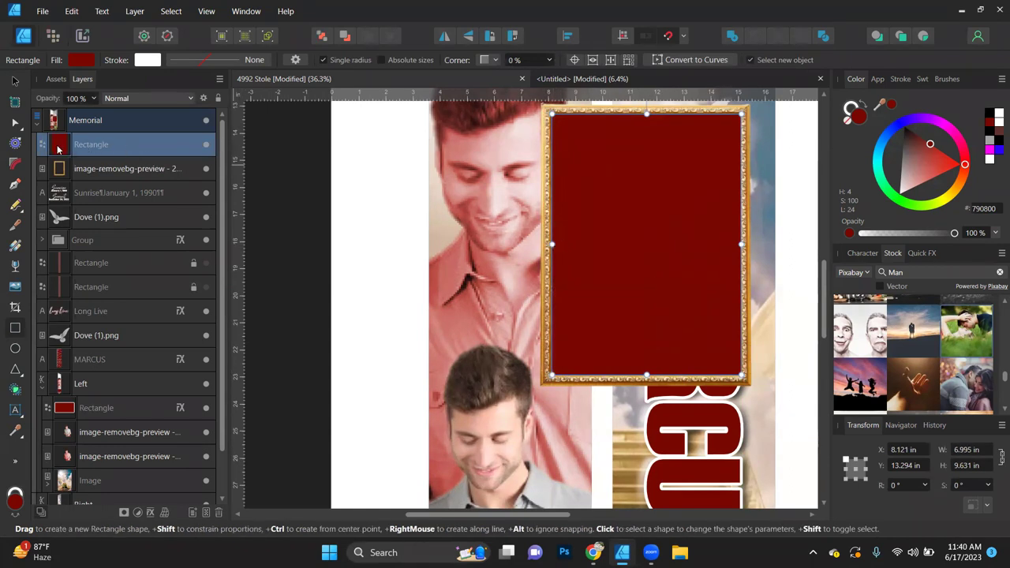
click(346, 40)
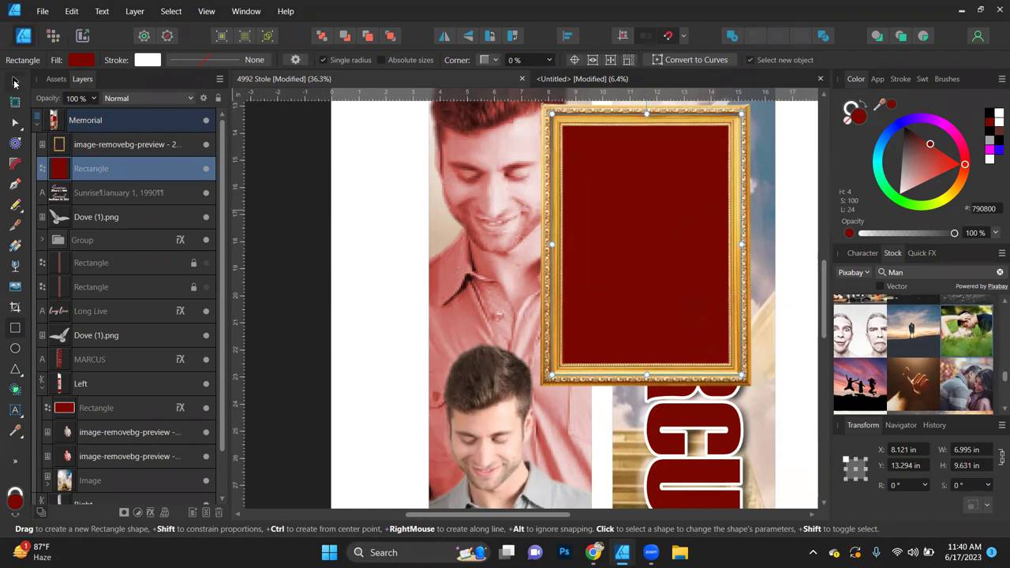
click(15, 81)
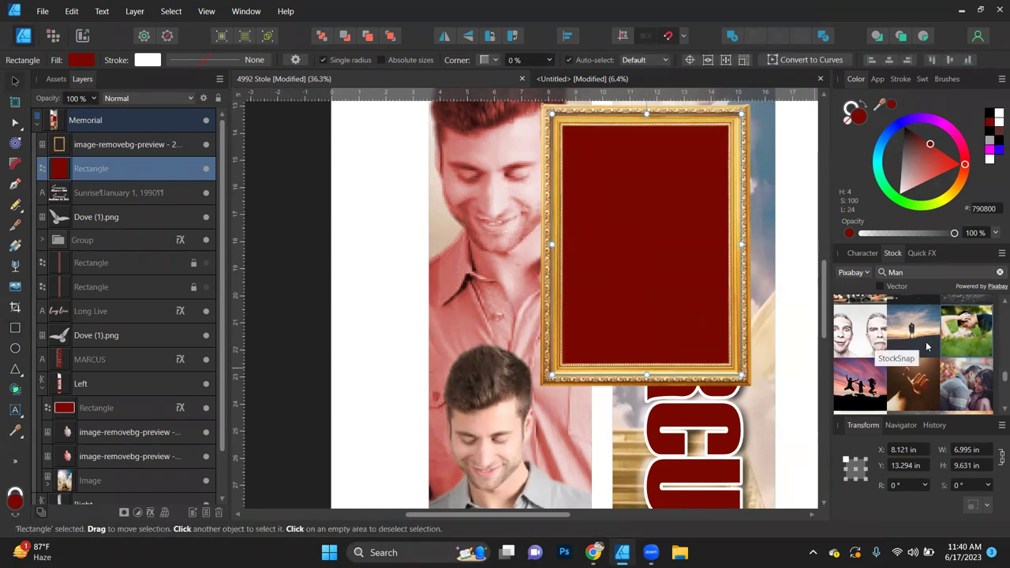
- Place the Pixabay stock photo of the embracing couple, set its width to 10 in, and center it on the page horizontally and vertically
drag(978, 400, 672, 264)
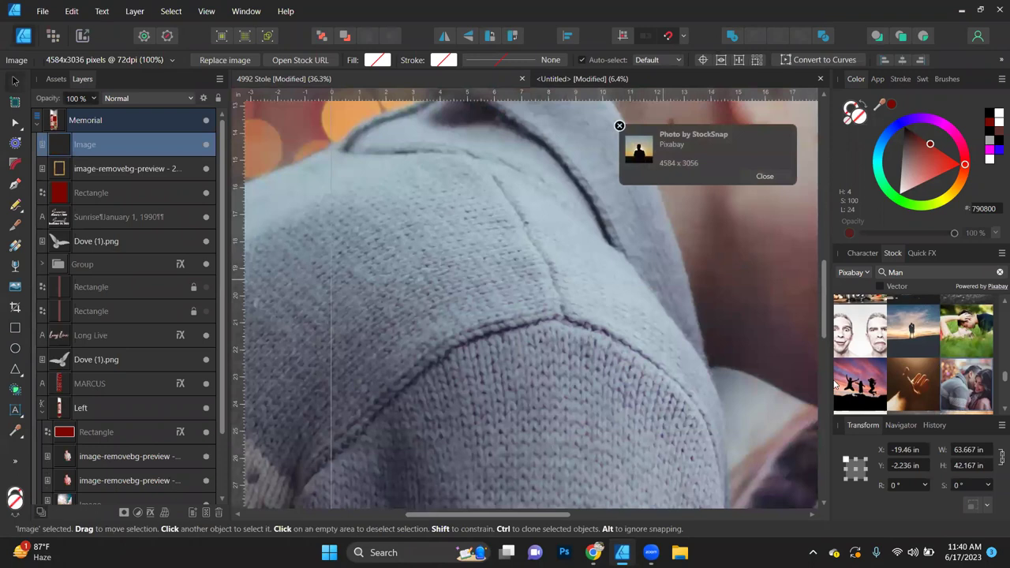
click(964, 449)
text(10)
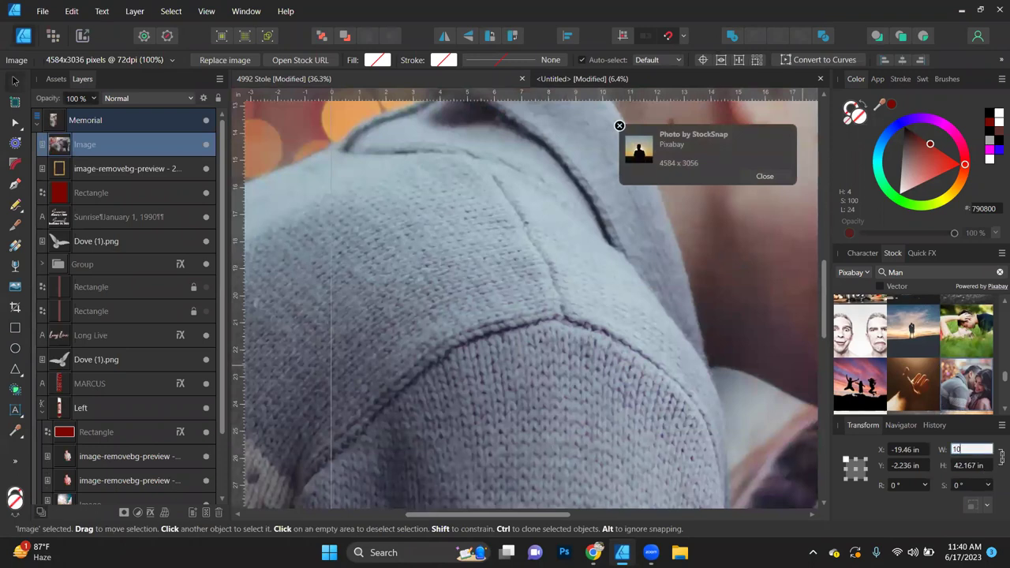
key(Return)
click(568, 38)
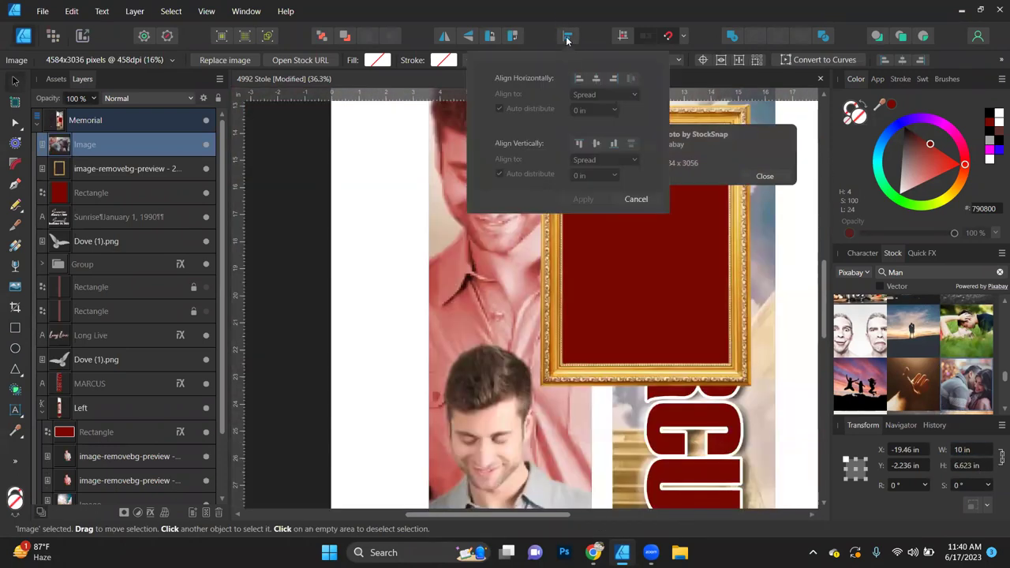
click(596, 79)
click(596, 143)
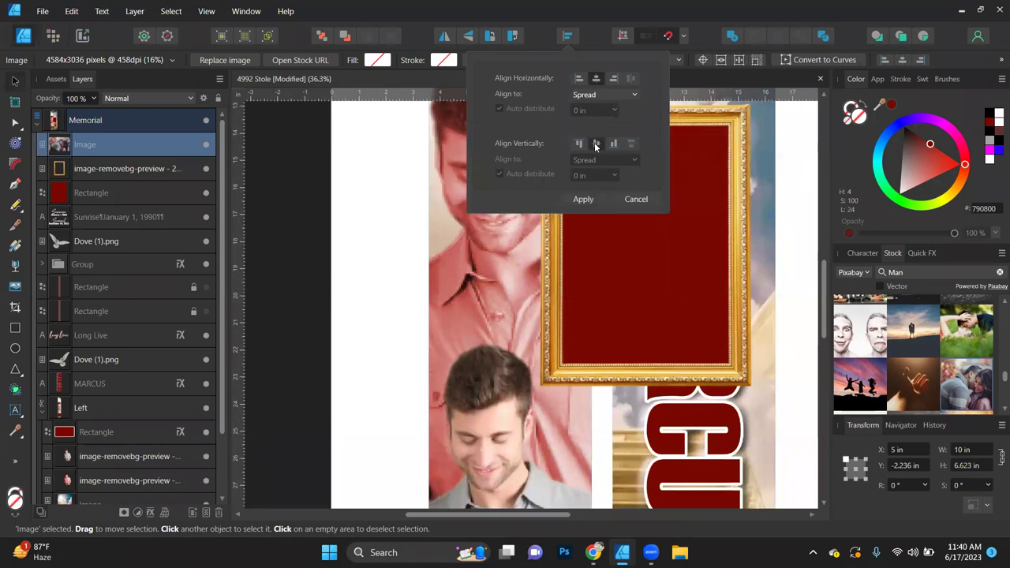
click(588, 198)
- Clip the couple photo inside the rectangle behind the frame and enlarge it to about 14.3 in wide to fill the opening
drag(655, 334, 668, 269)
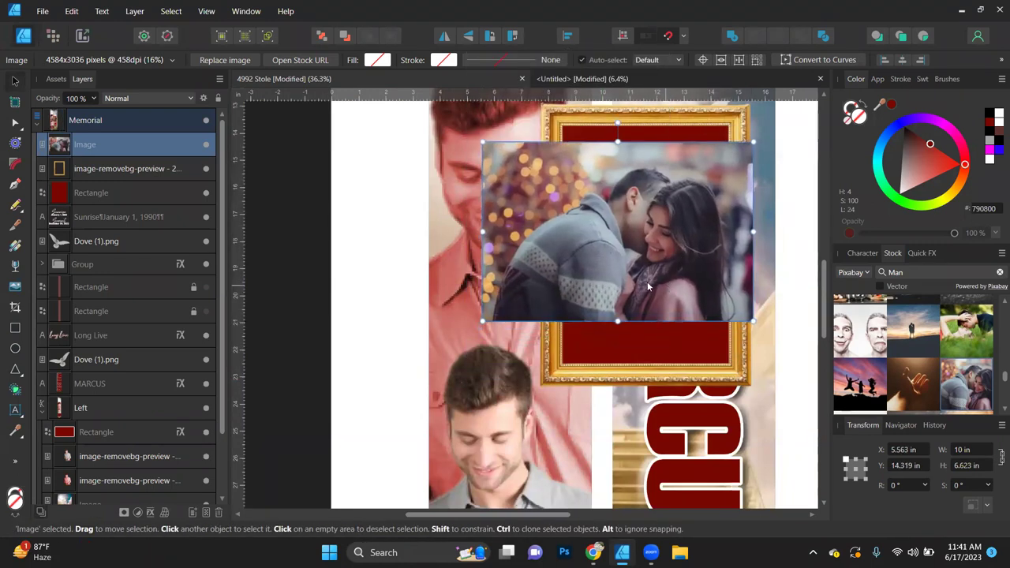
drag(97, 145, 95, 200)
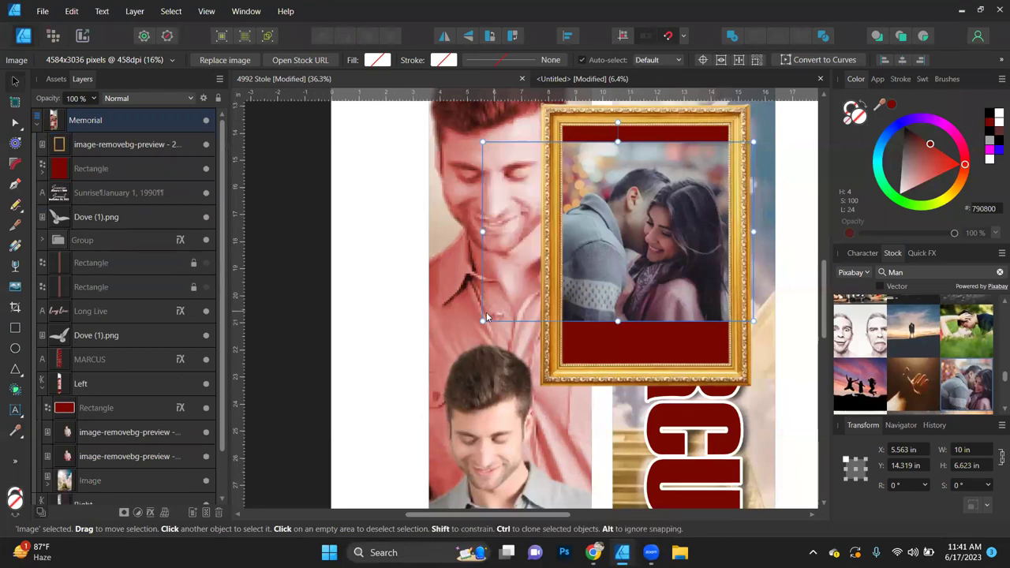
drag(483, 324, 399, 377)
drag(753, 142, 786, 121)
drag(678, 234, 689, 232)
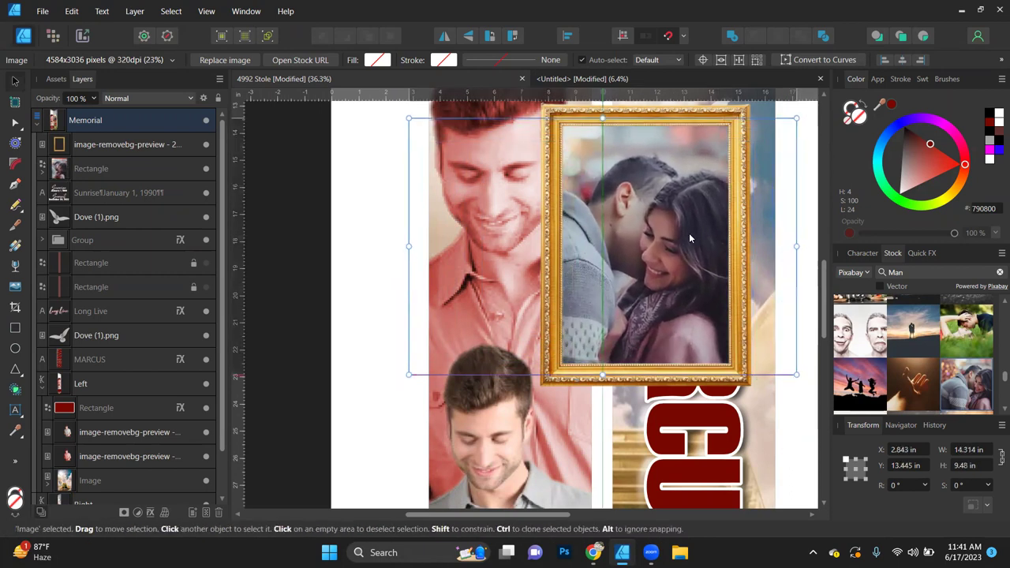
- Group the new gold frame with the photo-filled rectangle beneath it
click(337, 198)
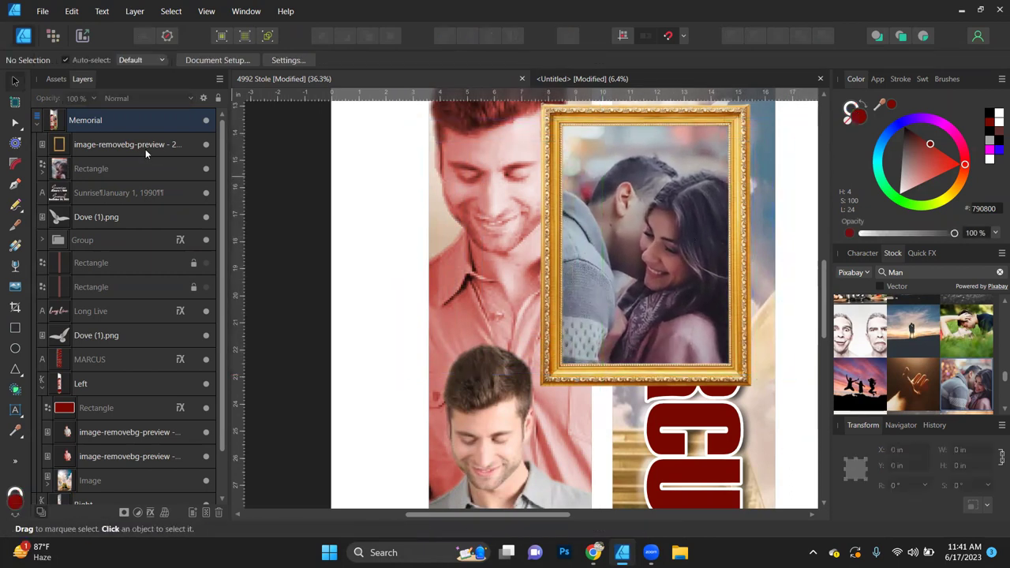
click(145, 149)
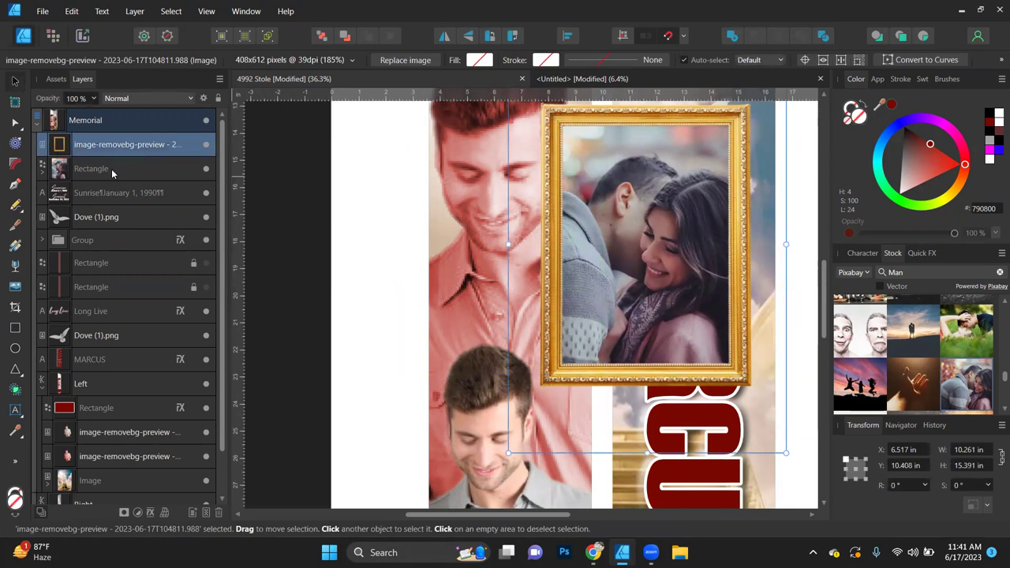
shift+click(111, 168)
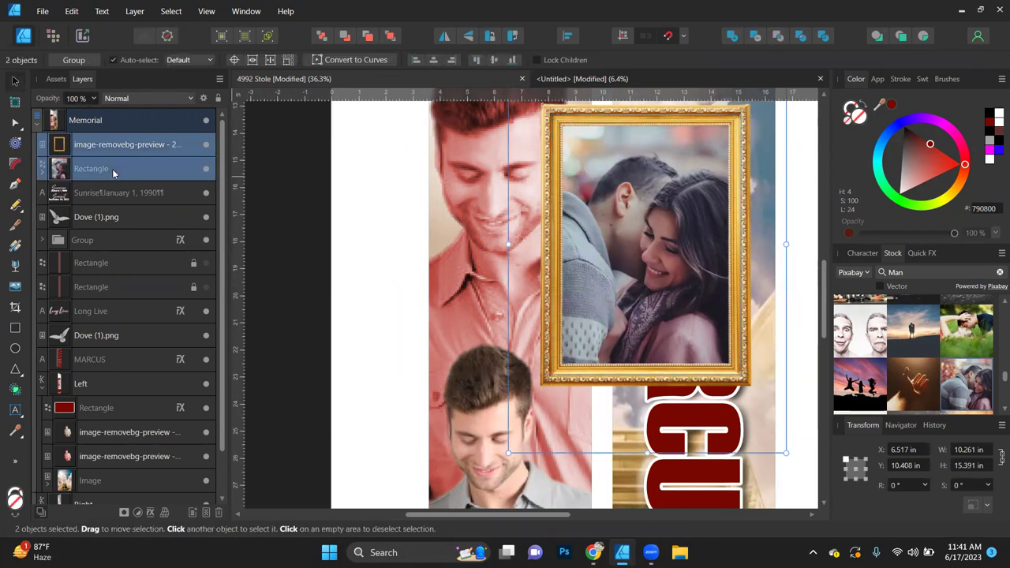
right_click(616, 176)
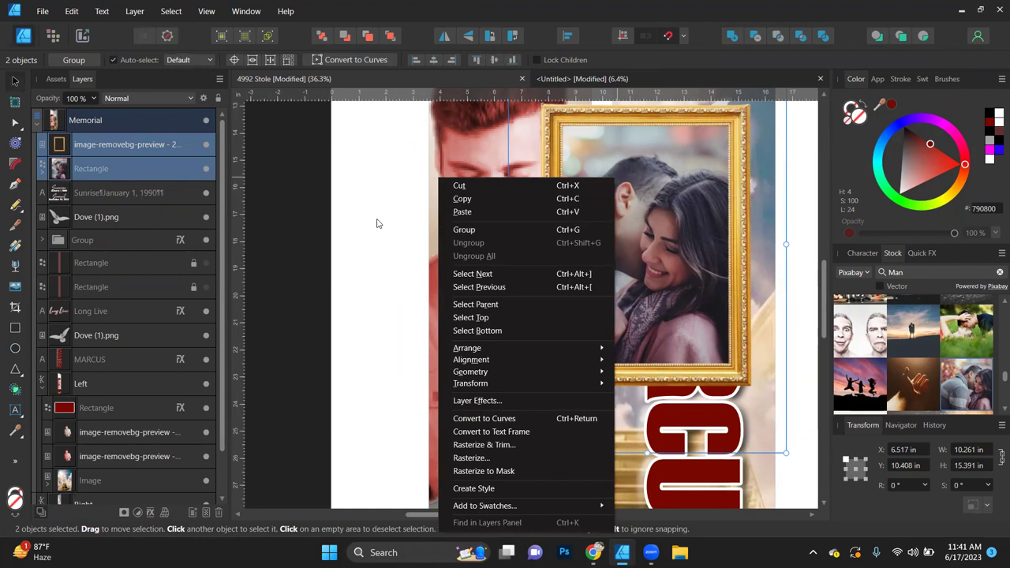
key(ctrl+g)
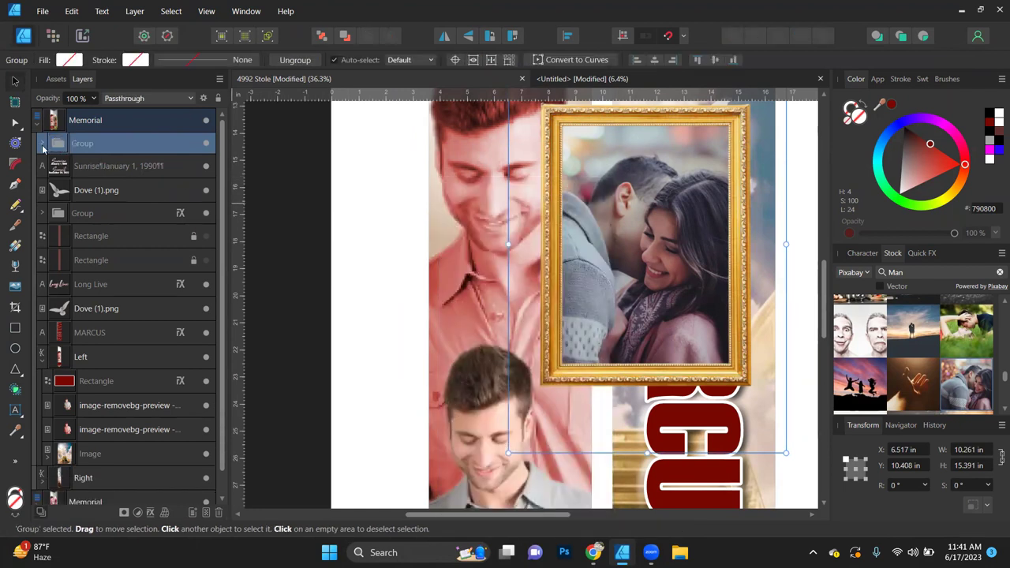
- Expand the new frame group and its rectangle to inspect the nested couple photo
click(42, 144)
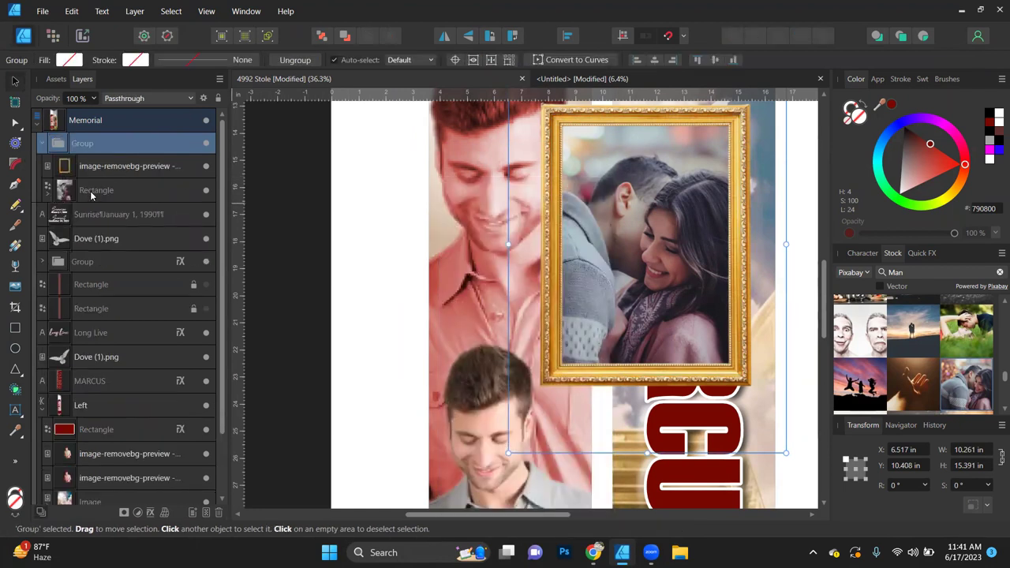
click(91, 192)
click(47, 194)
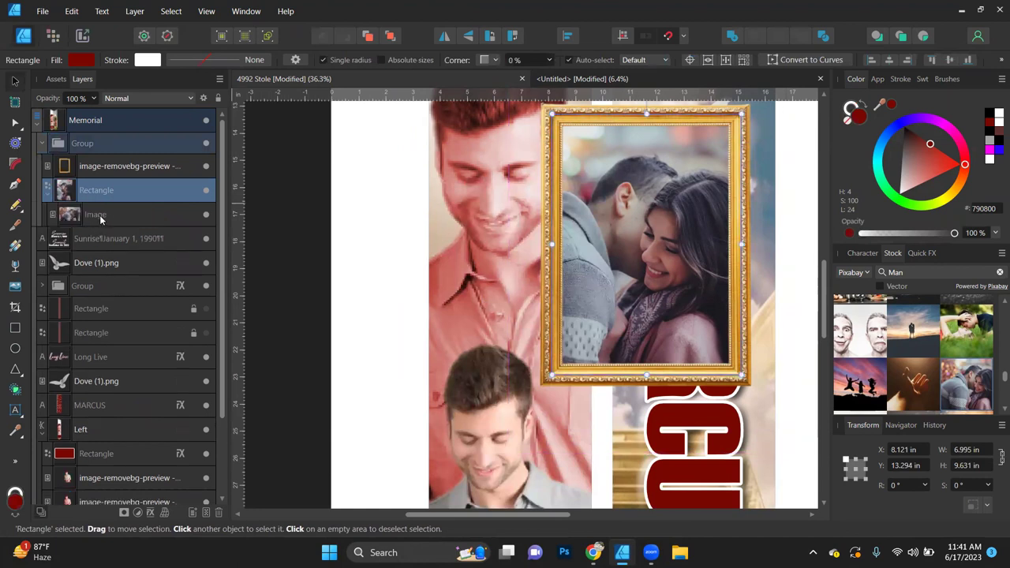
click(100, 215)
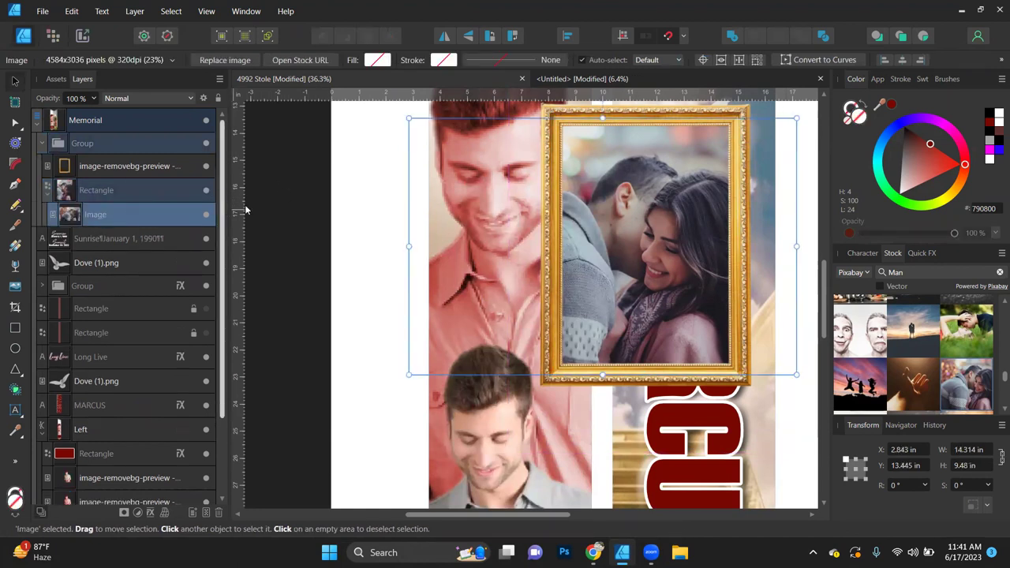
click(289, 212)
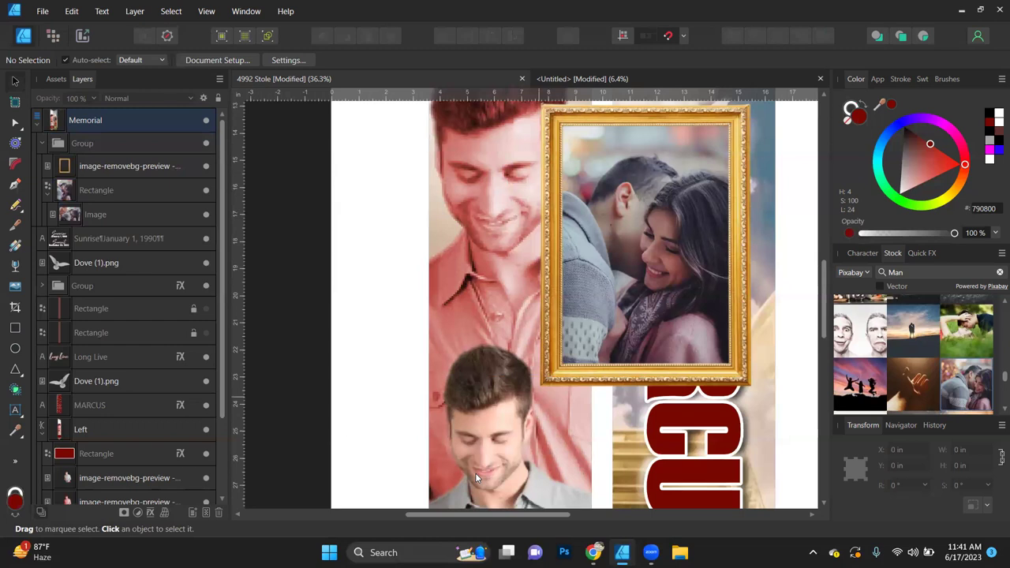
- Scale the framed couple photo group down to about 7.44 by 11.16 in
click(89, 144)
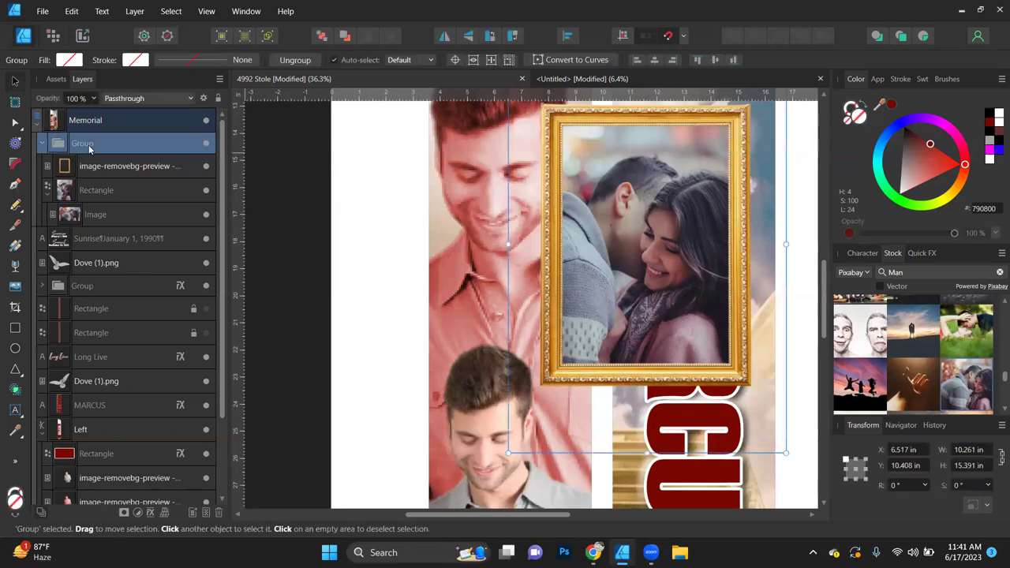
scroll(307, 207, down, 3)
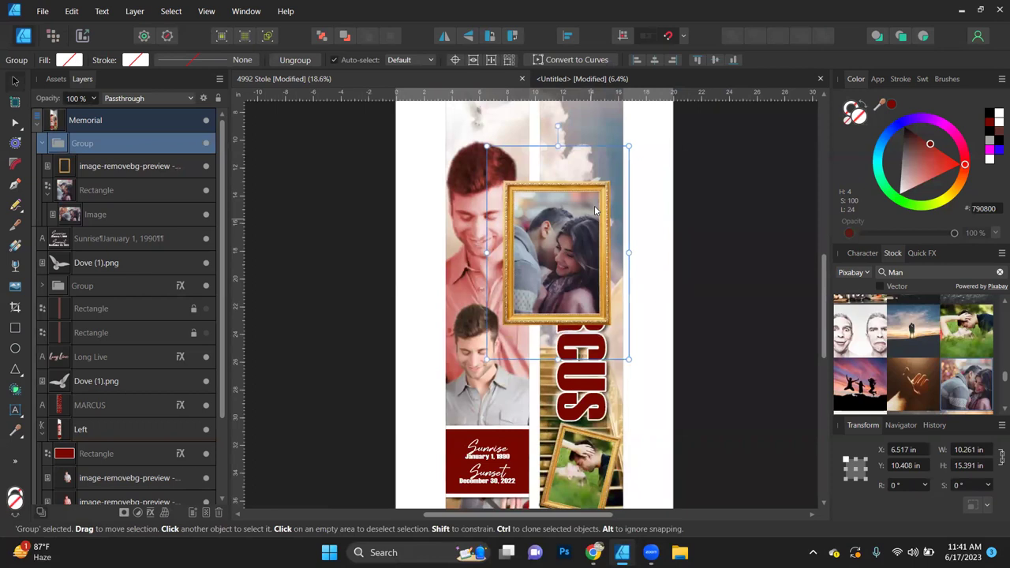
drag(629, 146, 590, 204)
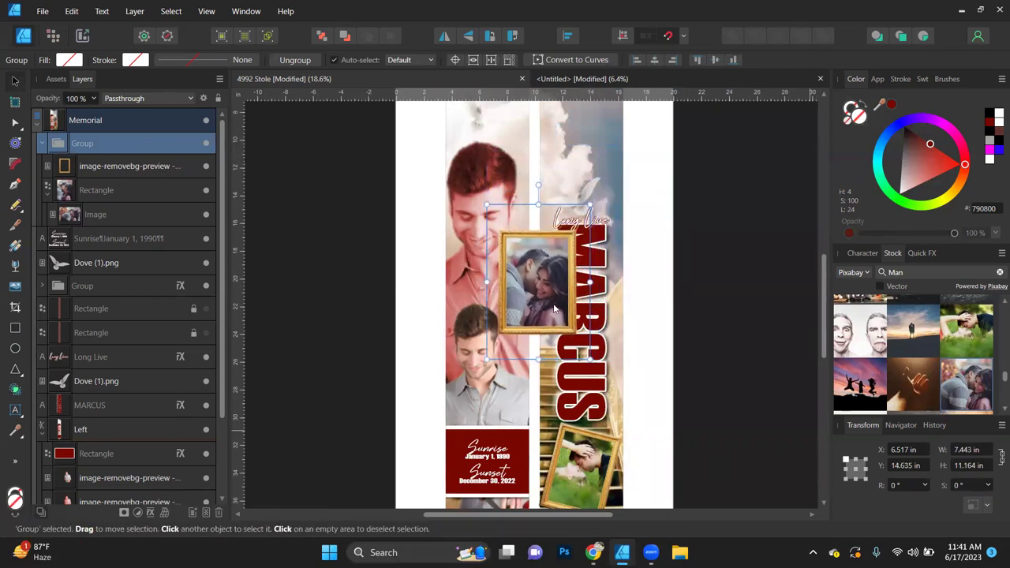
- Rotate the new framed couple photo 14° and move it onto the right stole panel, just above the existing tilted frame
drag(537, 185, 532, 172)
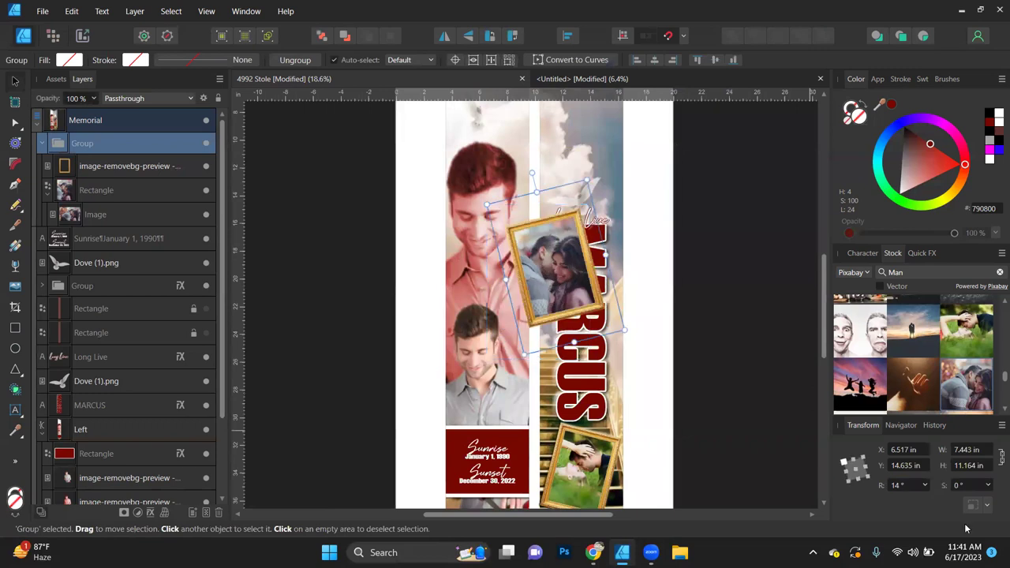
scroll(679, 363, up, 1)
scroll(667, 344, down, 3)
drag(578, 217, 580, 417)
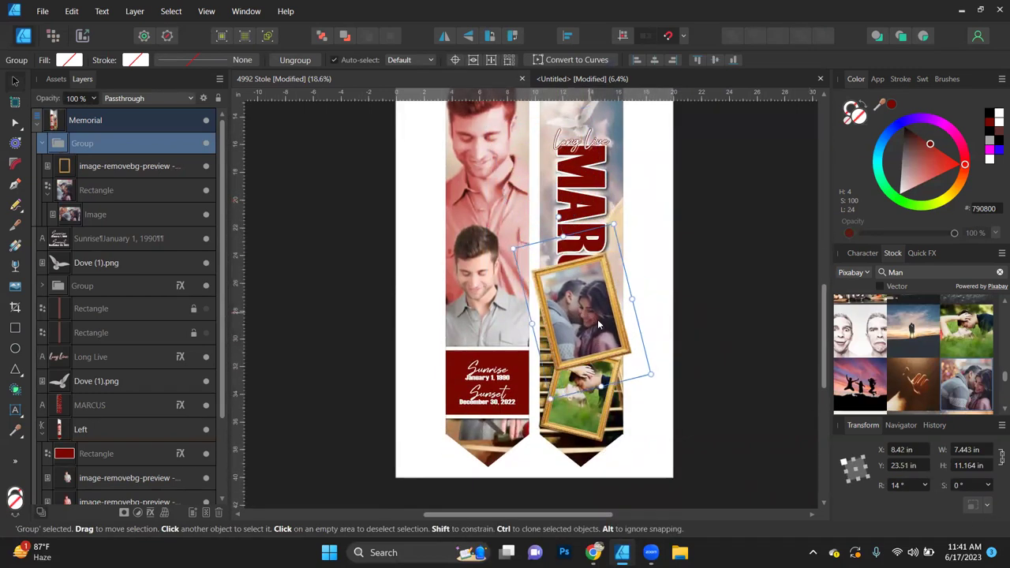
- Set the upper framed couple photo's height to 10.3 in and nudge it into place above the lower frame
click(580, 412)
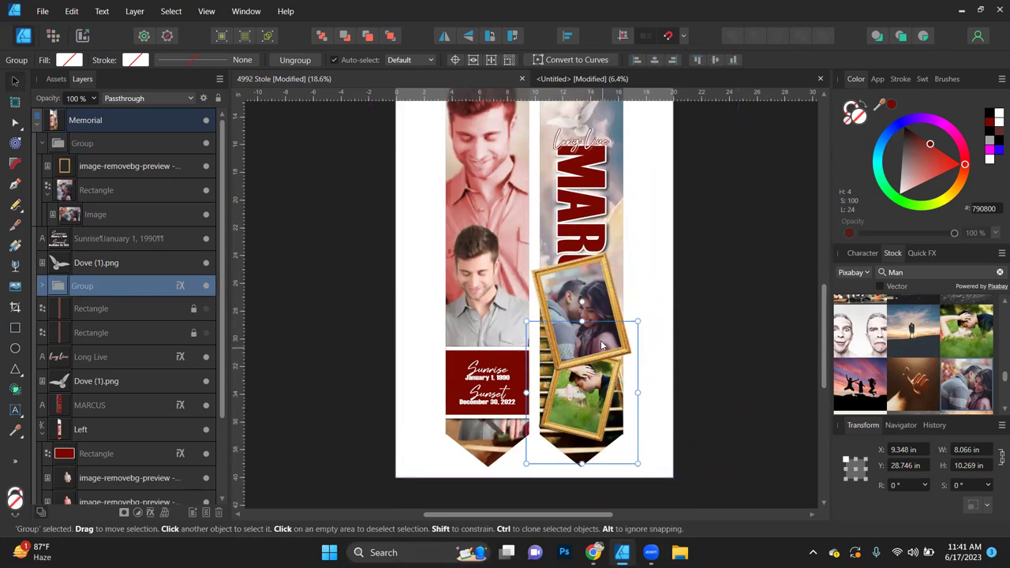
click(576, 335)
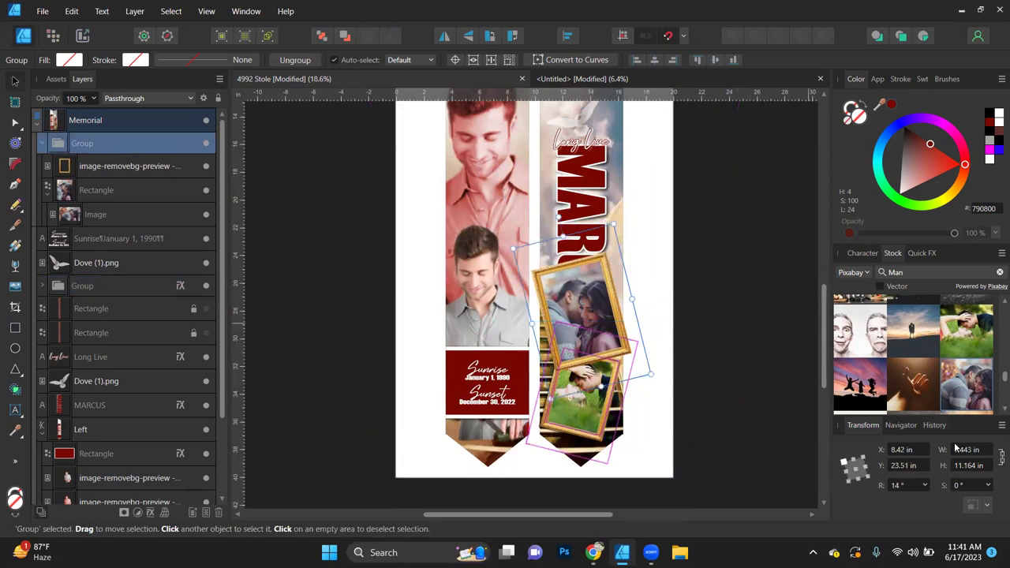
click(981, 466)
text(10)
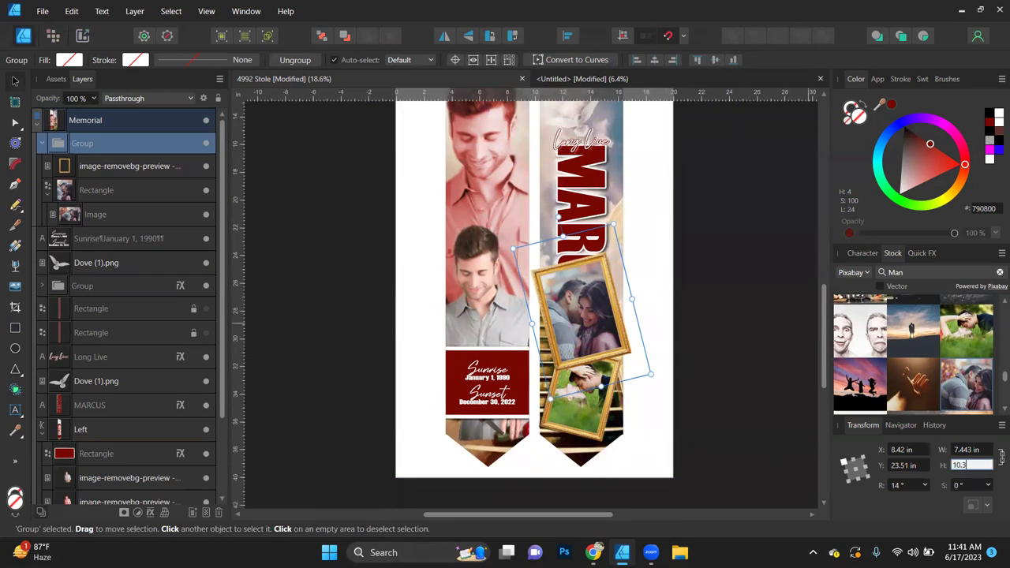
text(.3)
key(Return)
scroll(578, 358, up, 5)
drag(603, 298, 626, 317)
scroll(651, 248, down, 2)
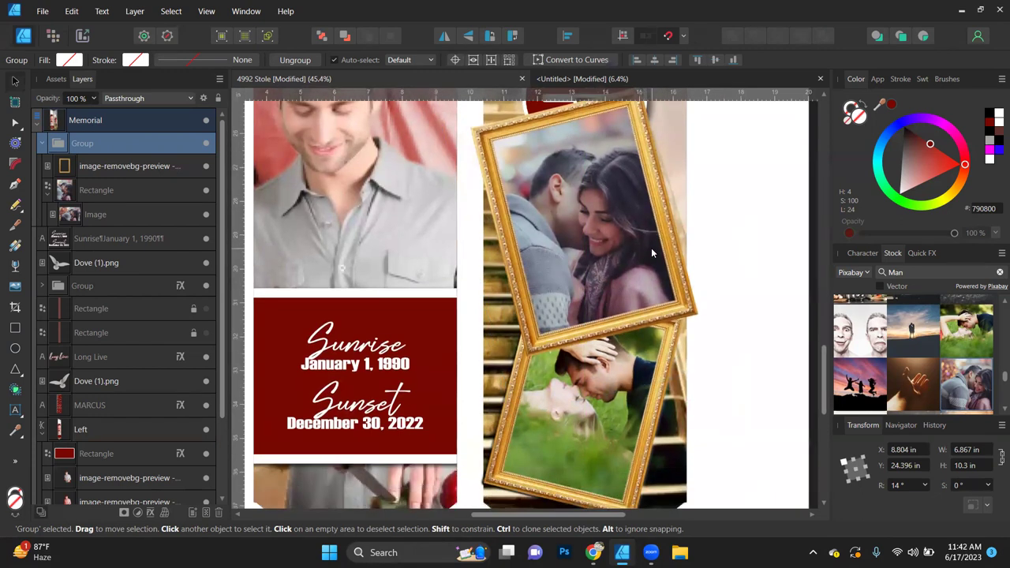
- Scale the upper framed couple photo down to about 5.96 by 8.94 in
click(619, 442)
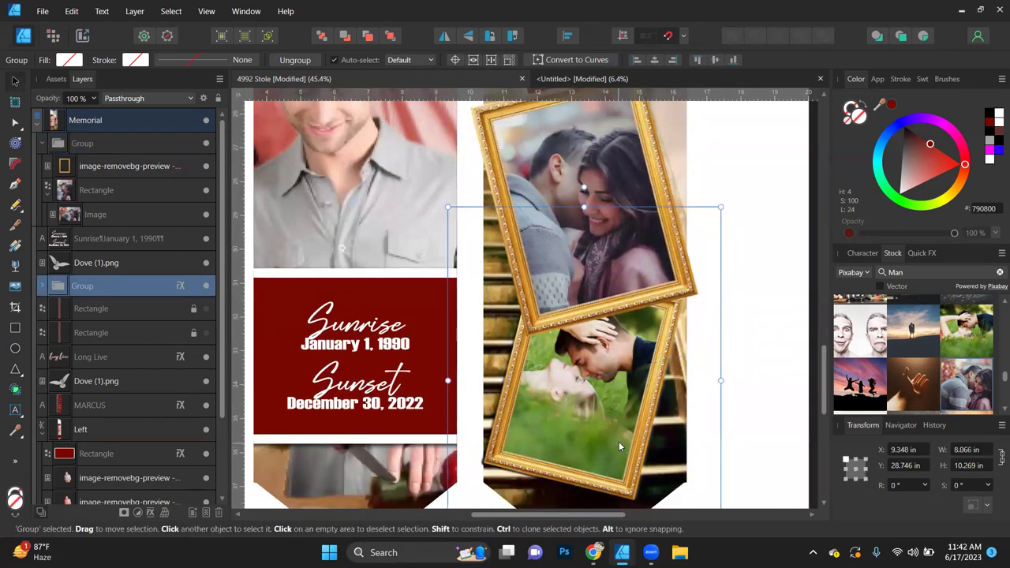
click(586, 166)
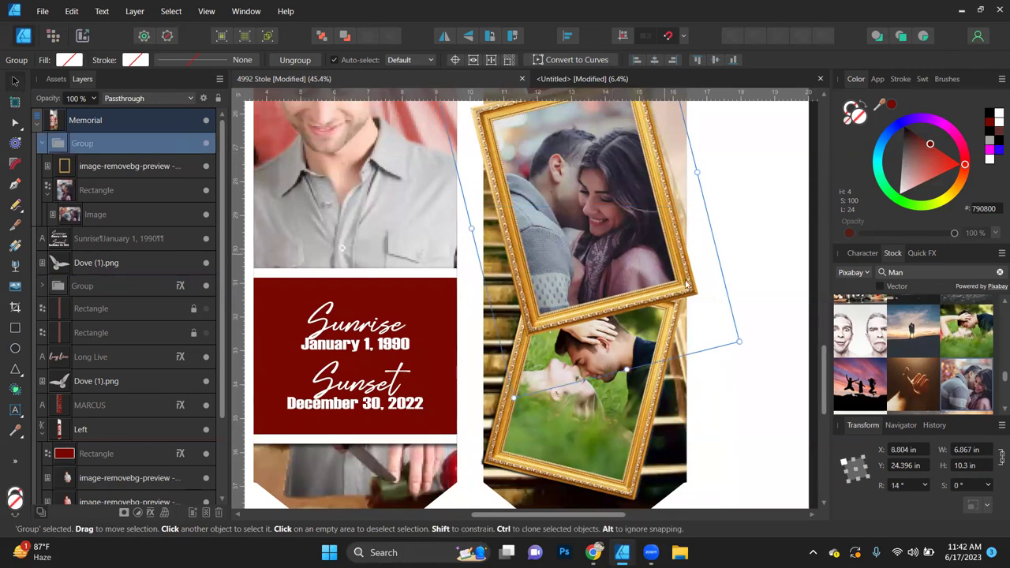
drag(742, 337, 693, 307)
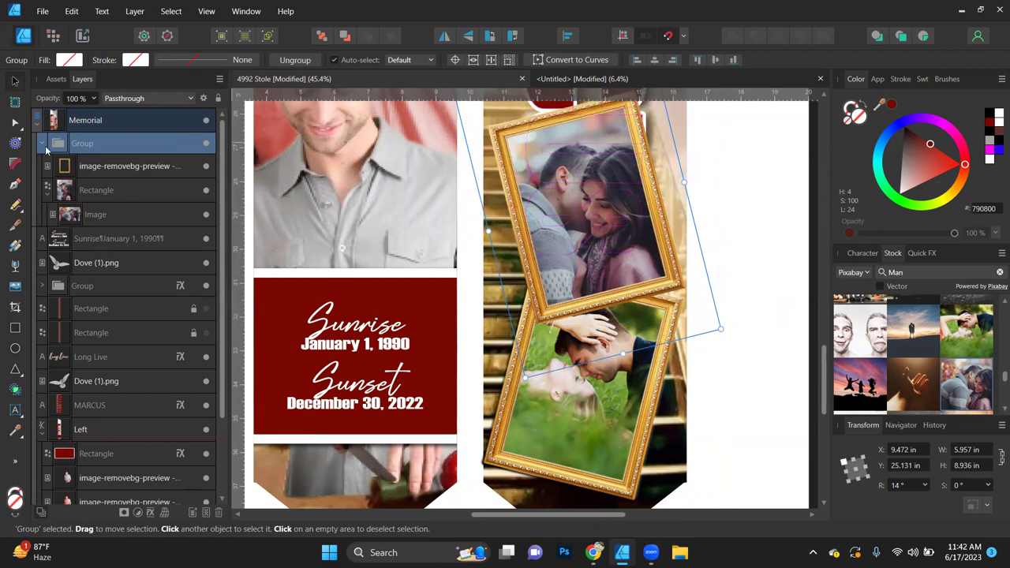
- Send the new frame group behind the lower framed photo and shift it slightly left to about X 9.15 in
drag(54, 144, 43, 233)
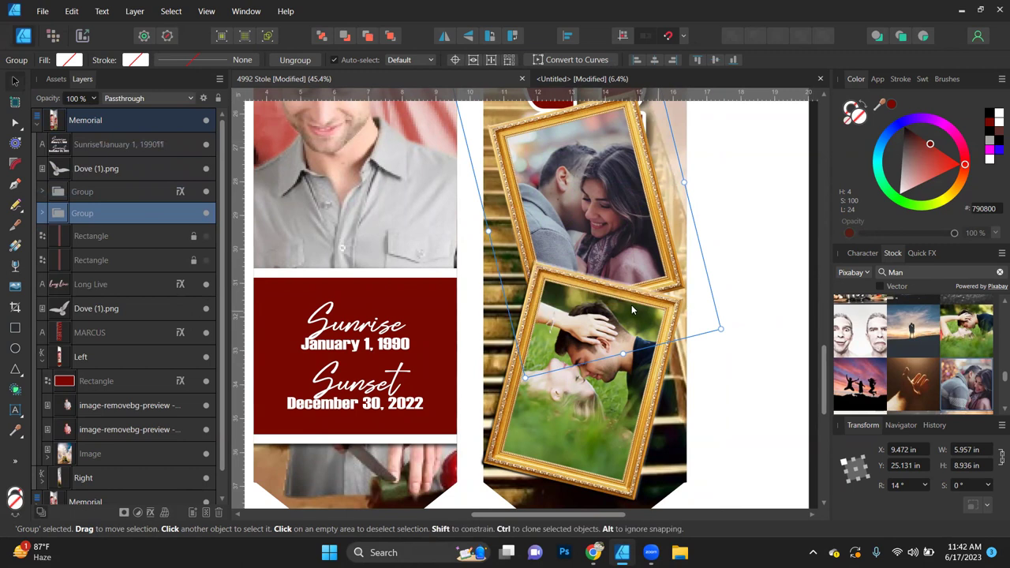
drag(629, 233, 616, 229)
scroll(661, 242, down, 1)
scroll(664, 241, up, 5)
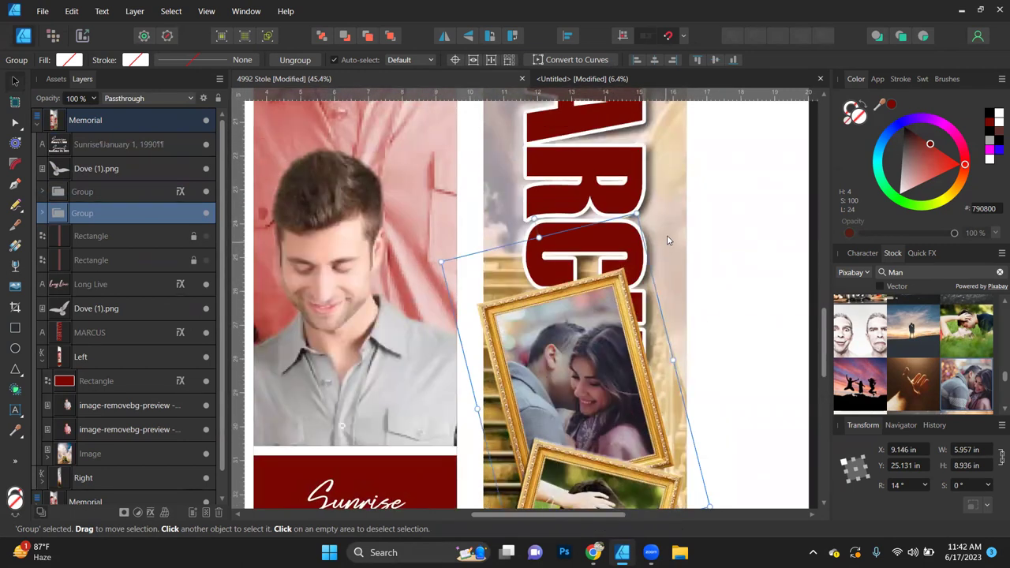
scroll(644, 241, down, 2)
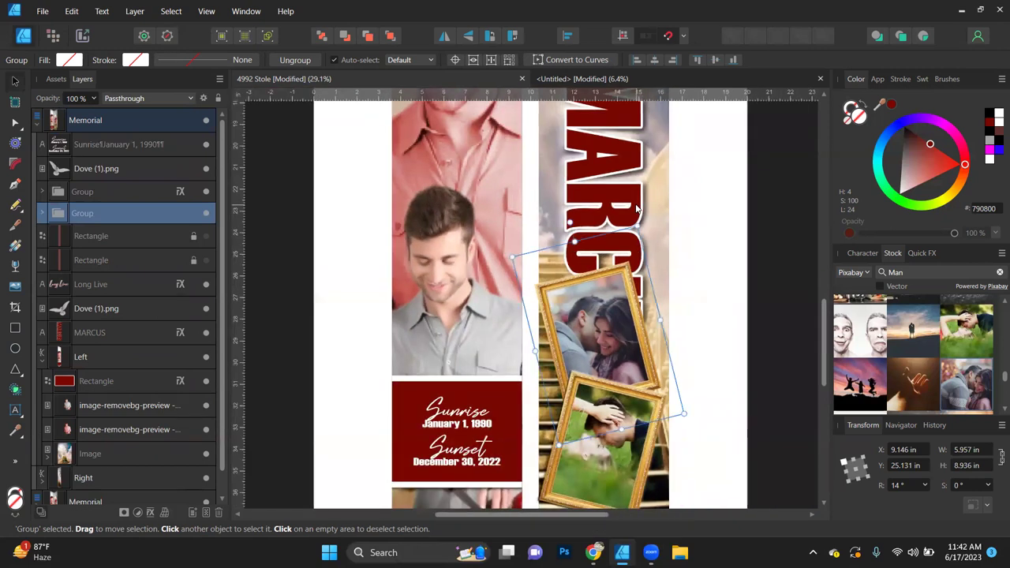
- Shorten the vertical MARCUS text to about 9.27 in long so it ends above the upper frame
click(602, 312)
drag(612, 366, 615, 279)
scroll(663, 252, up, 2)
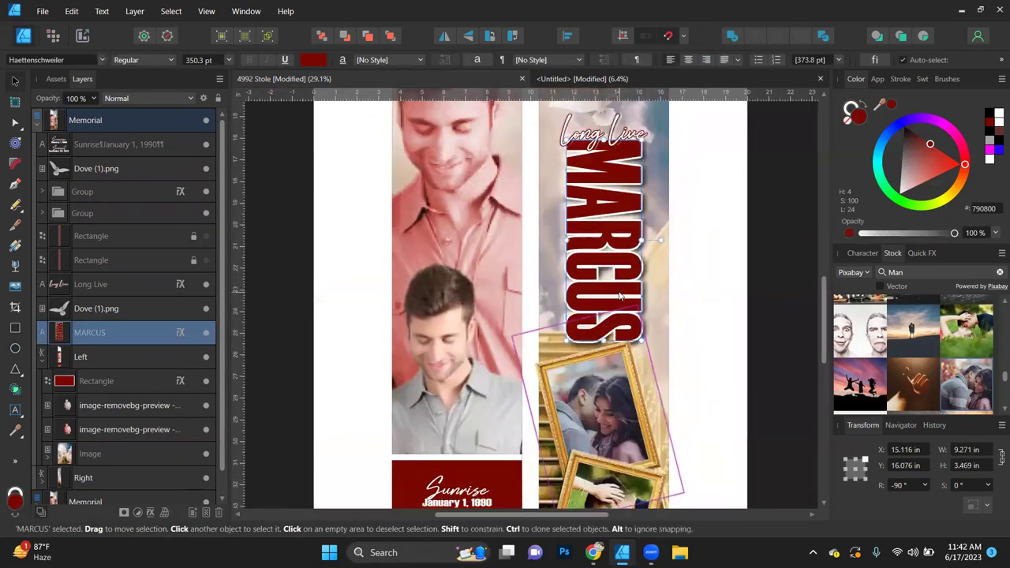
scroll(682, 234, down, 3)
scroll(683, 233, down, 2)
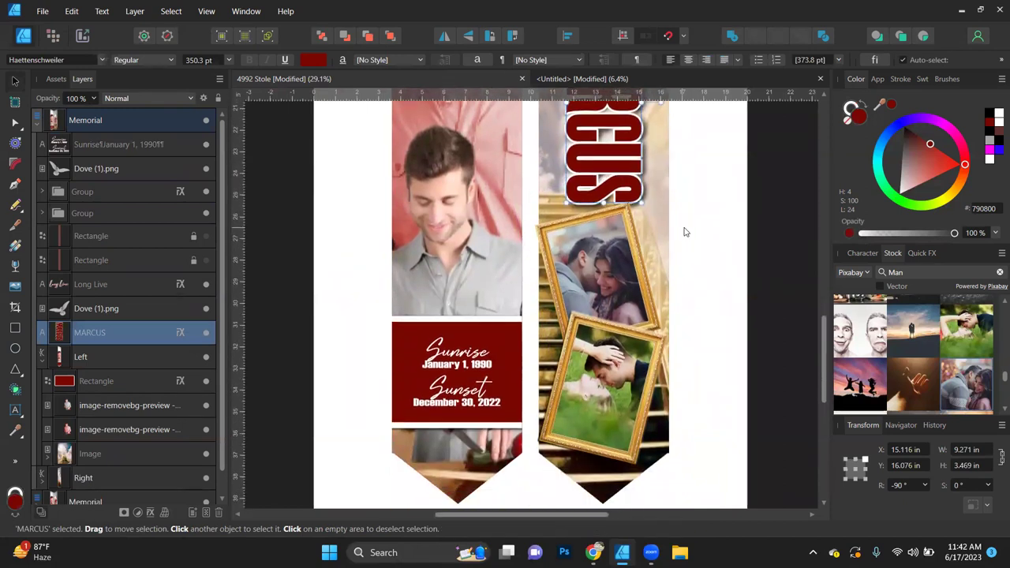
- Give the upper frame group a layer effect like the lower one and clip both framed photo groups inside the Right stole panel
click(602, 272)
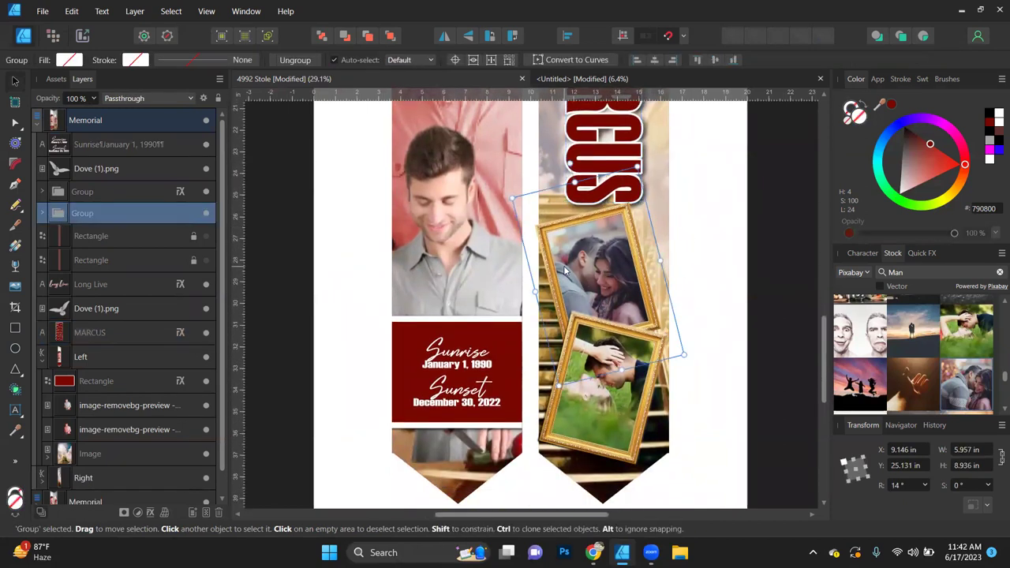
click(597, 424)
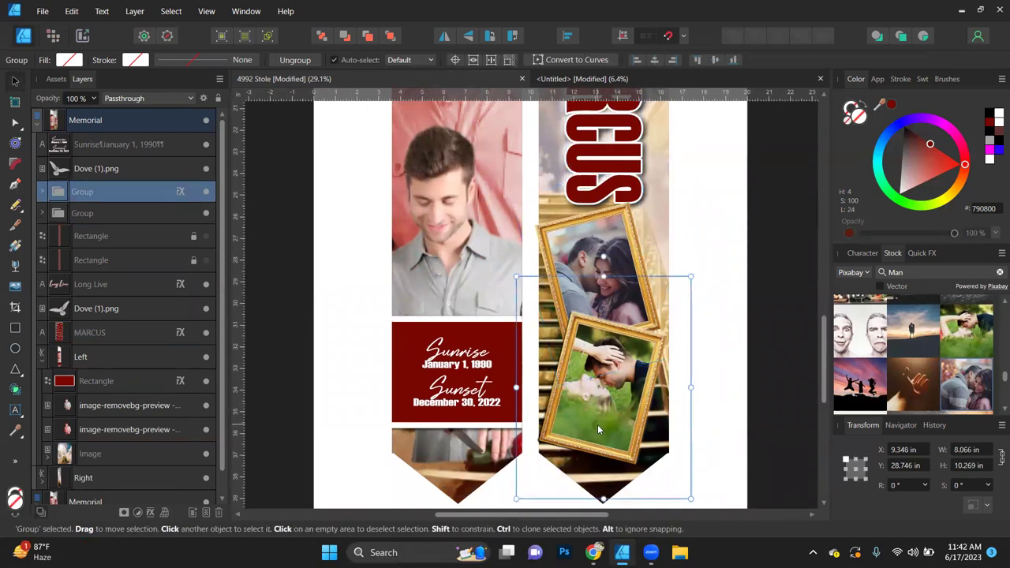
shift+click(84, 213)
drag(86, 178, 93, 457)
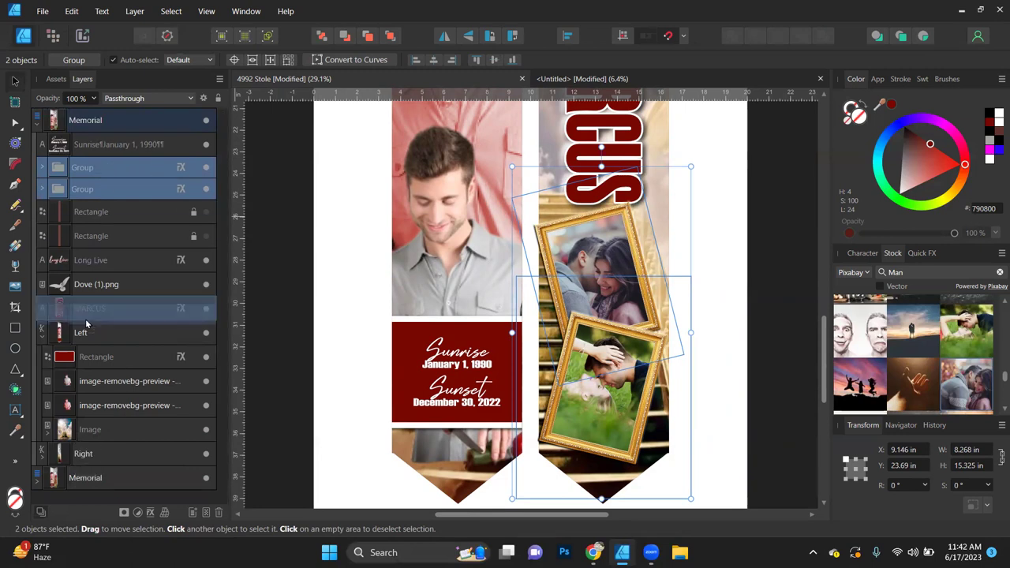
drag(82, 460, 82, 460)
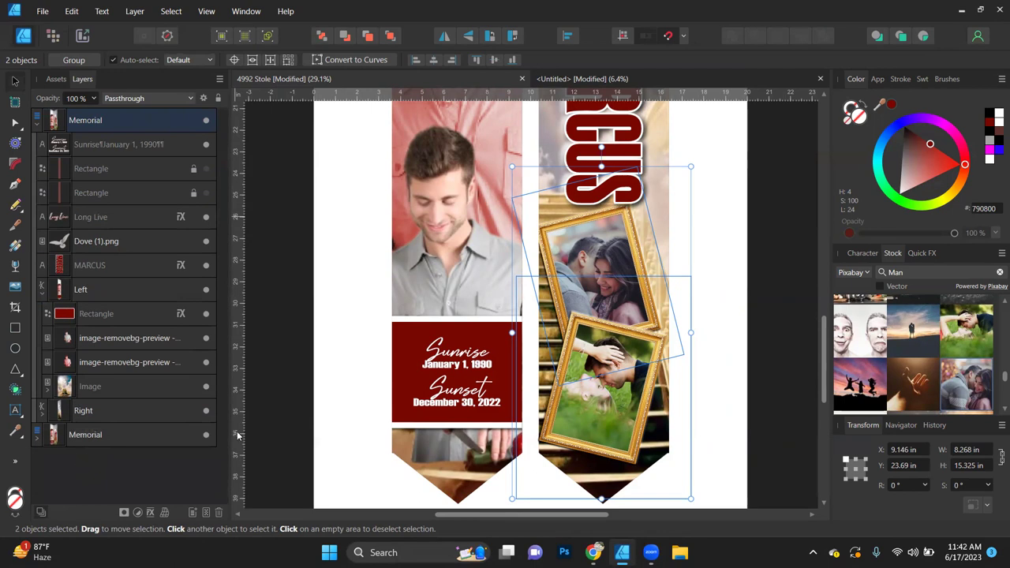
click(762, 289)
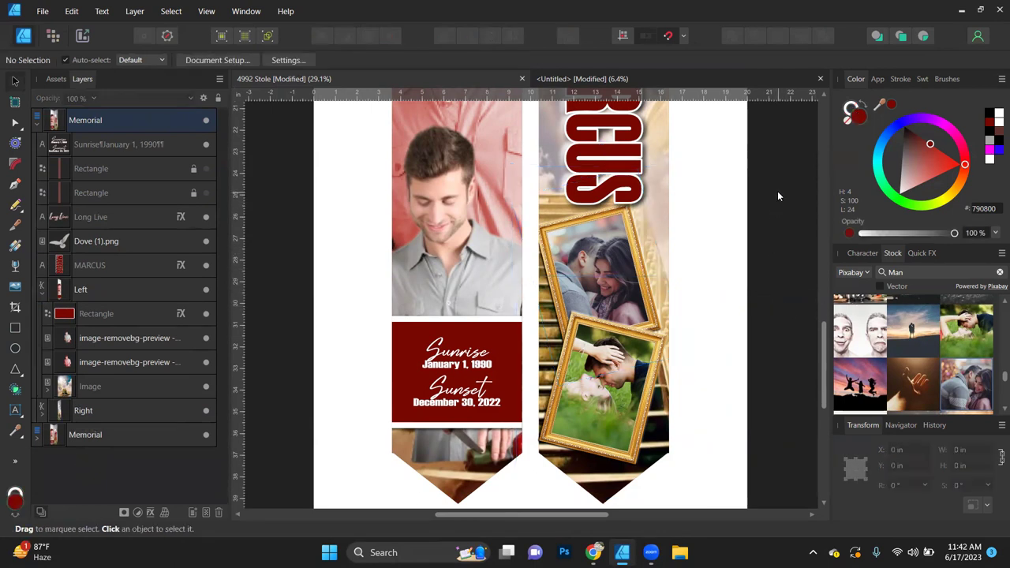
scroll(777, 190, down, 2)
scroll(743, 227, down, 4)
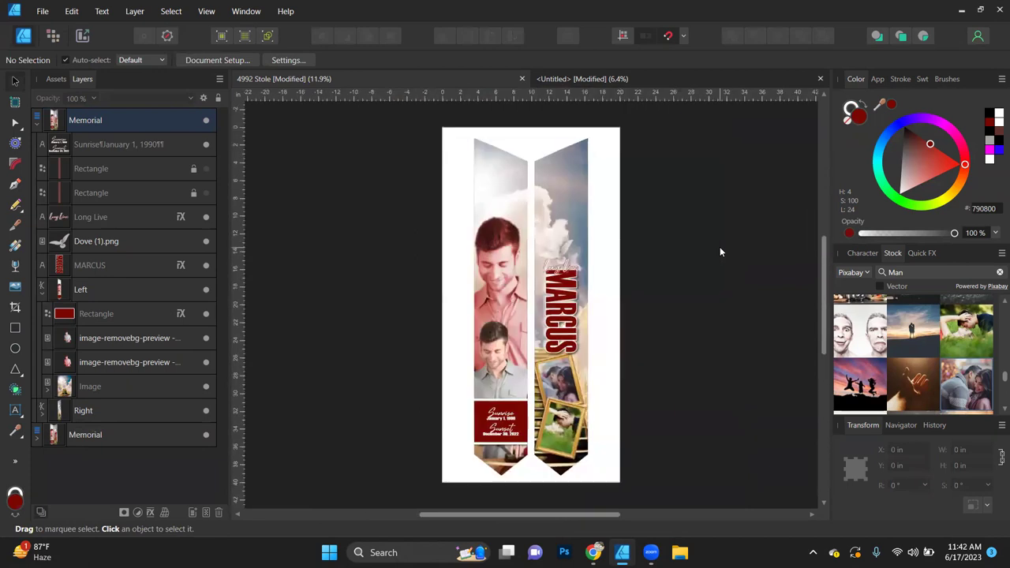
scroll(708, 202, down, 1)
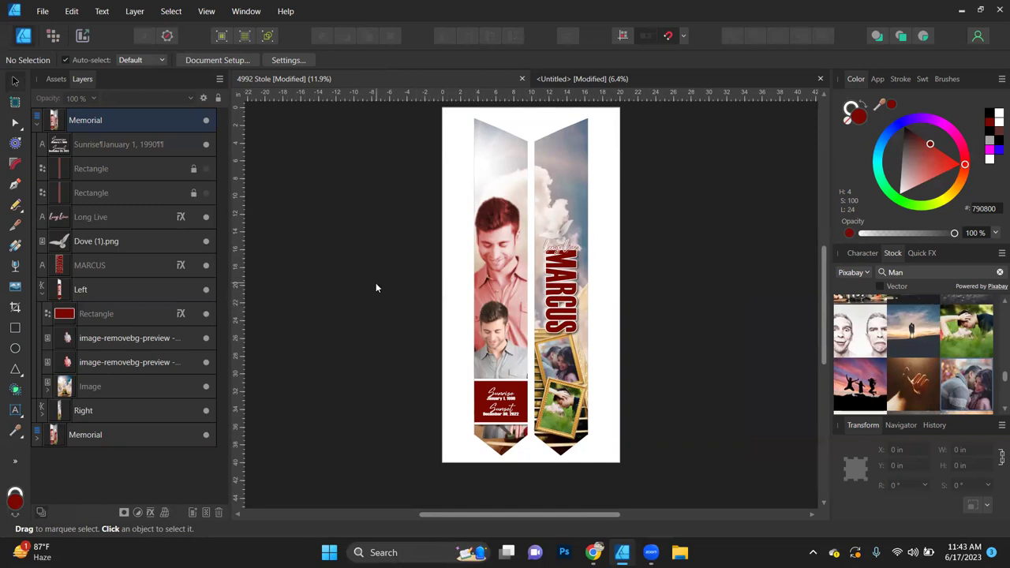
- Open the 5033 Grad Stole.afdesign file from the recent documents
click(43, 11)
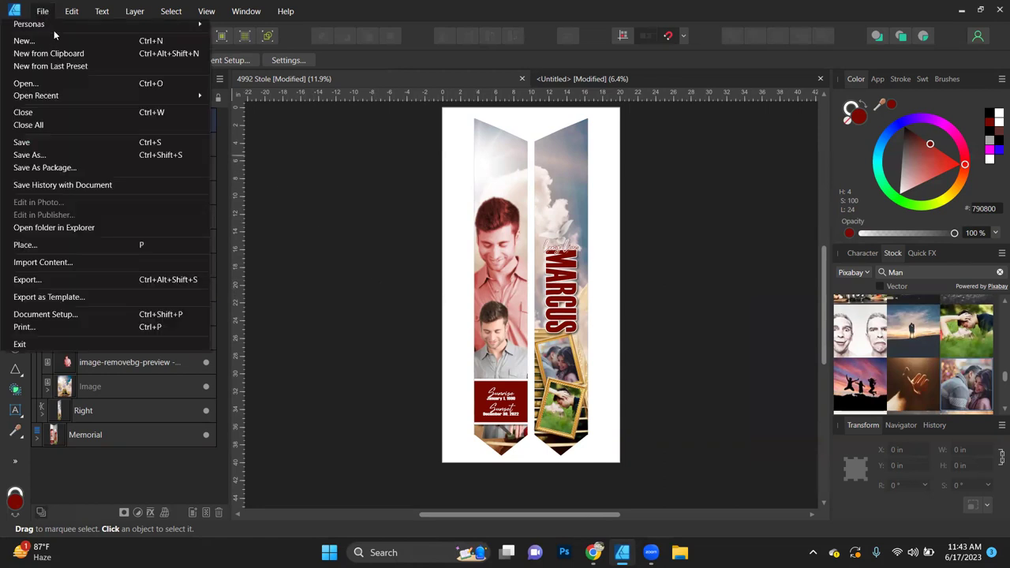
mouse_move(175, 94)
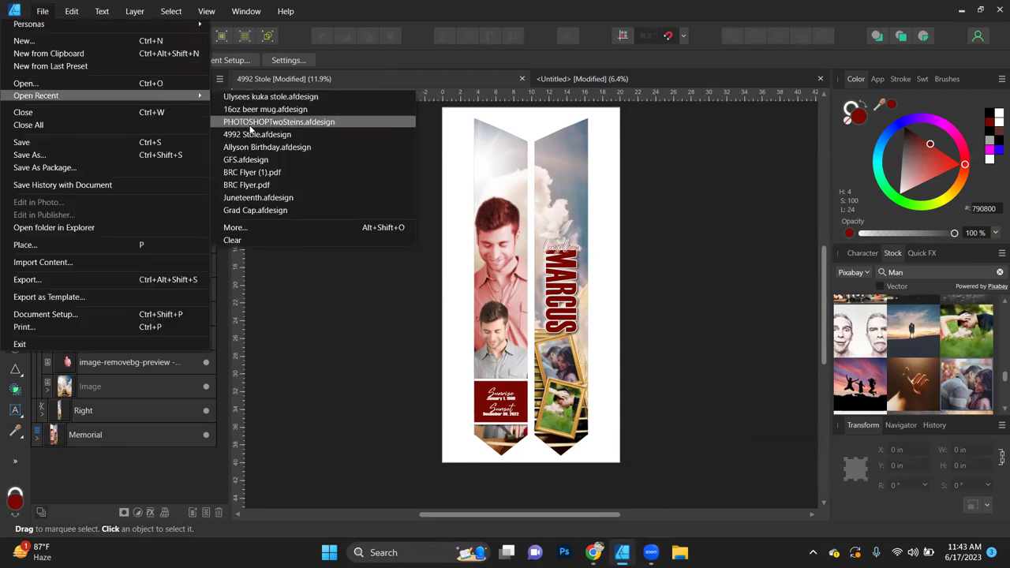
click(267, 228)
scroll(552, 233, down, 6)
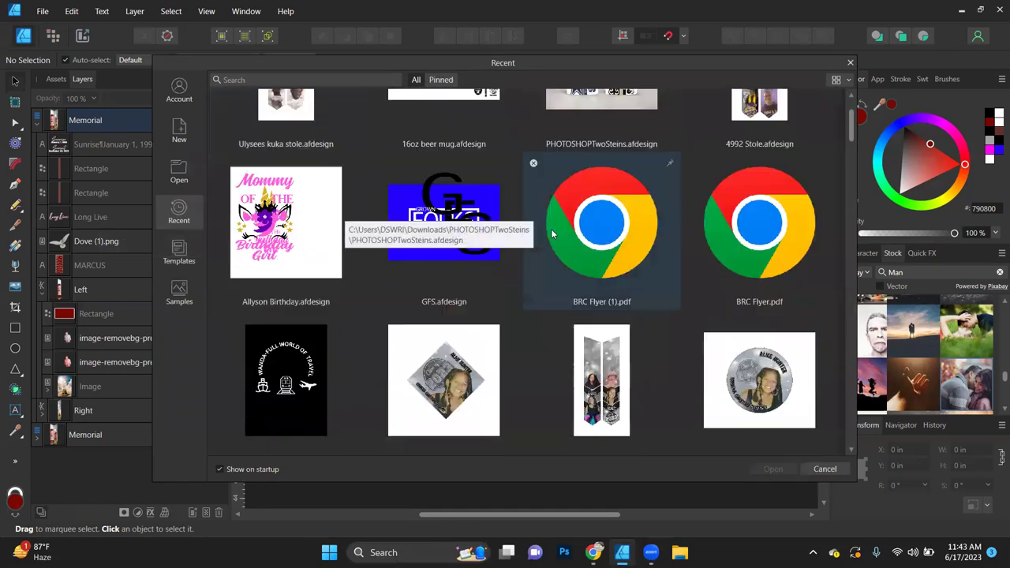
scroll(552, 234, down, 8)
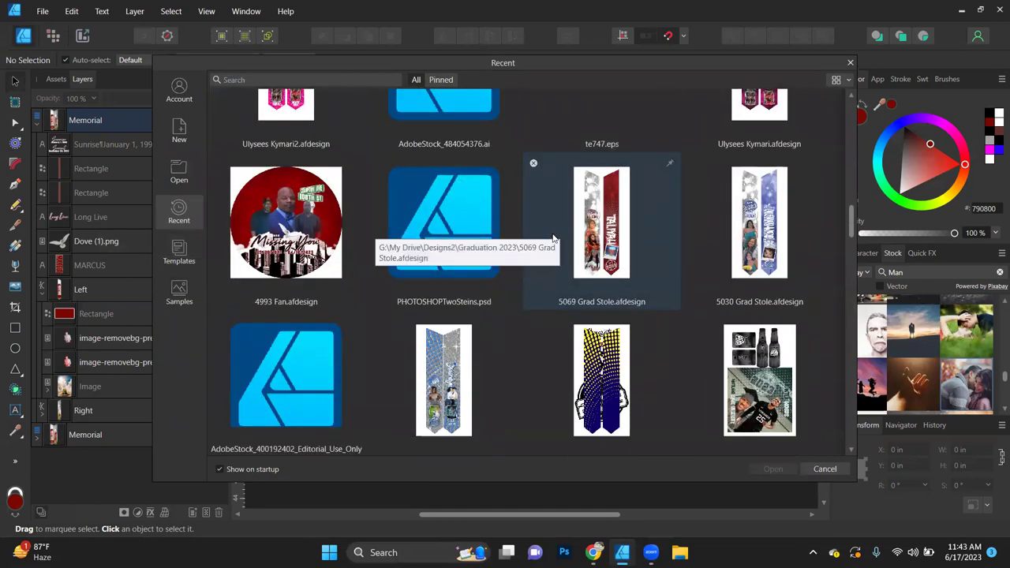
scroll(552, 234, down, 2)
scroll(555, 242, down, 3)
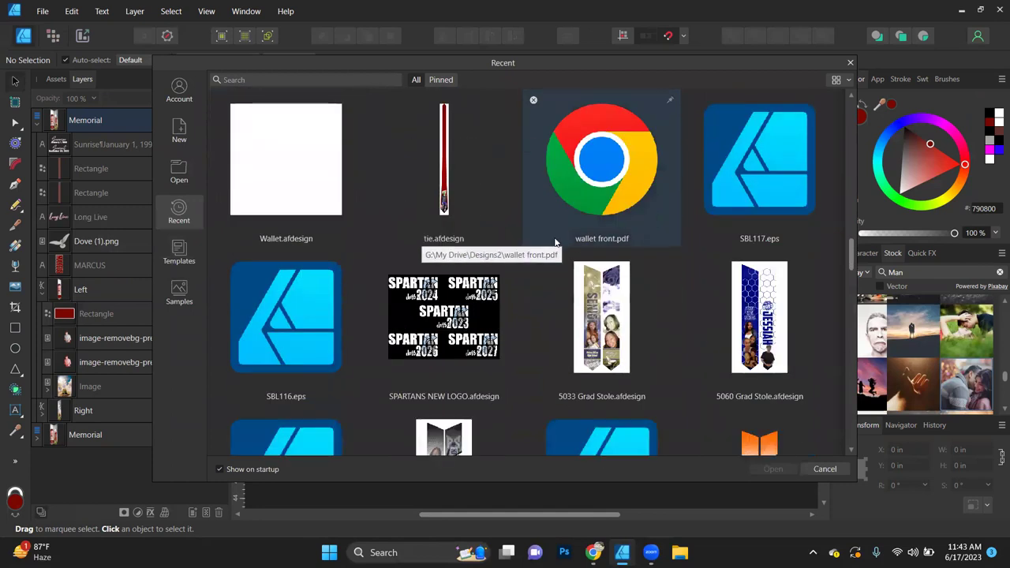
double_click(619, 272)
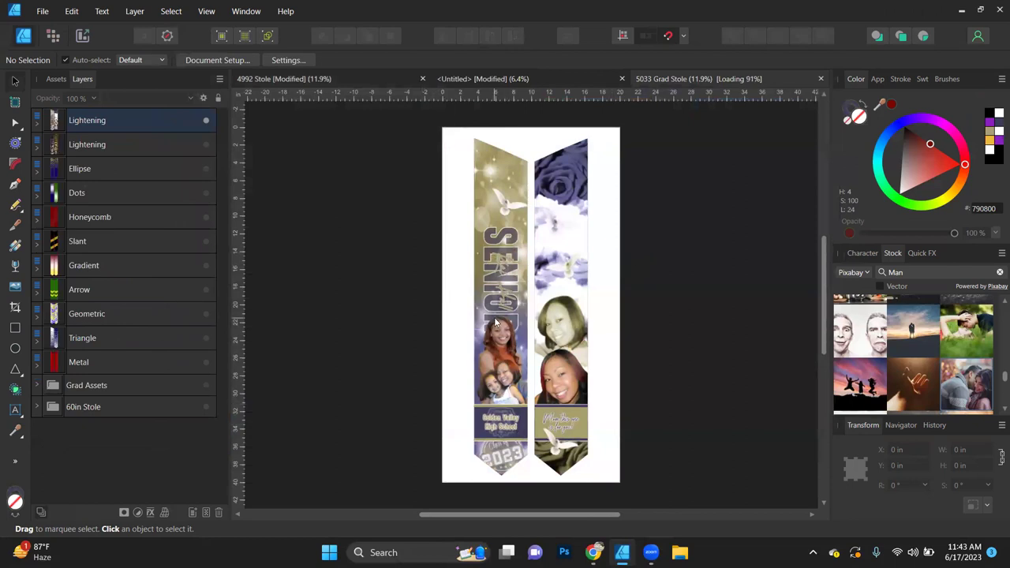
- Hide the Left panel of the grad stole, plus both portraits and the rectangle band inside the Right panel
click(494, 266)
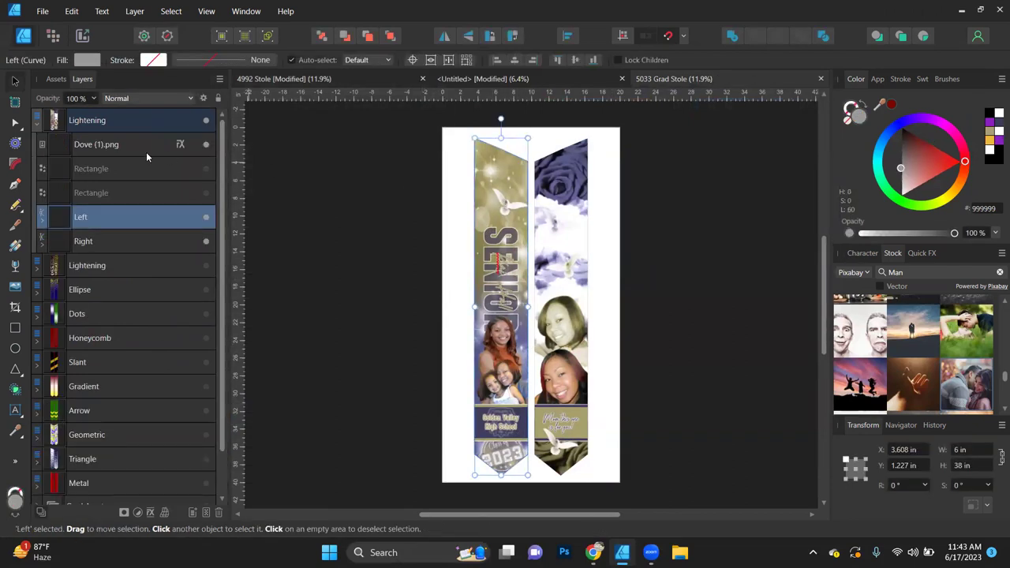
click(206, 217)
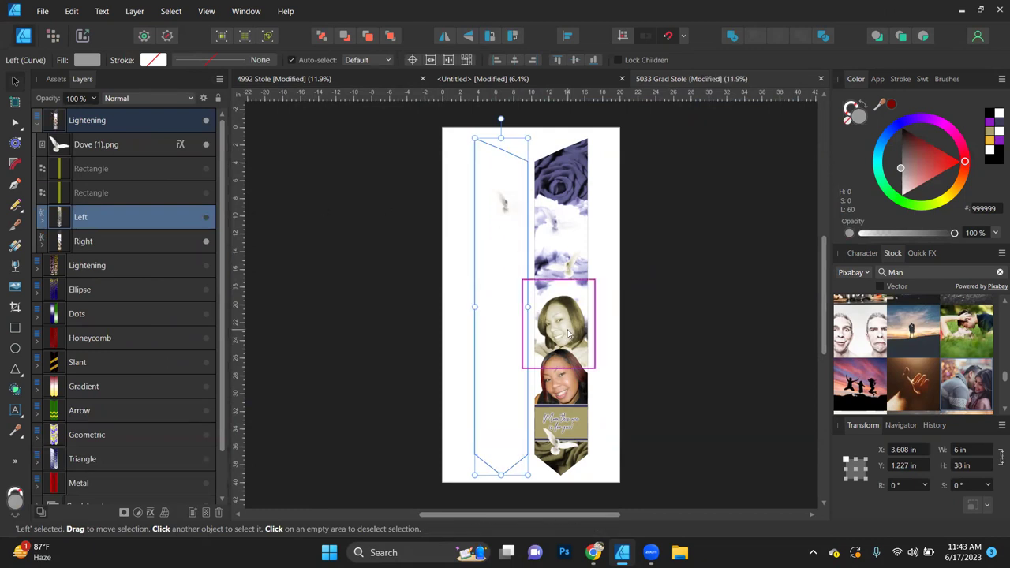
click(485, 288)
click(485, 288)
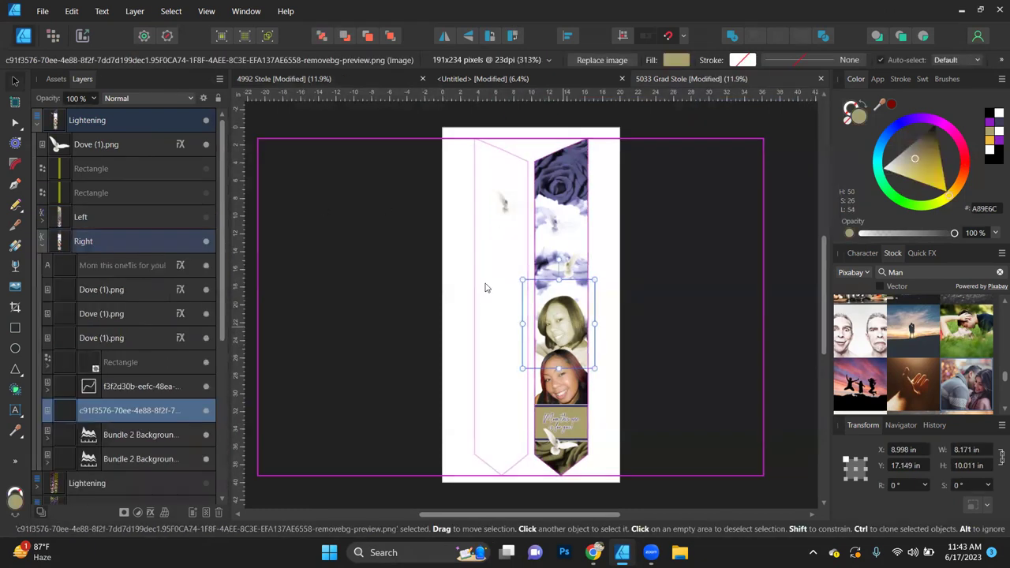
click(206, 410)
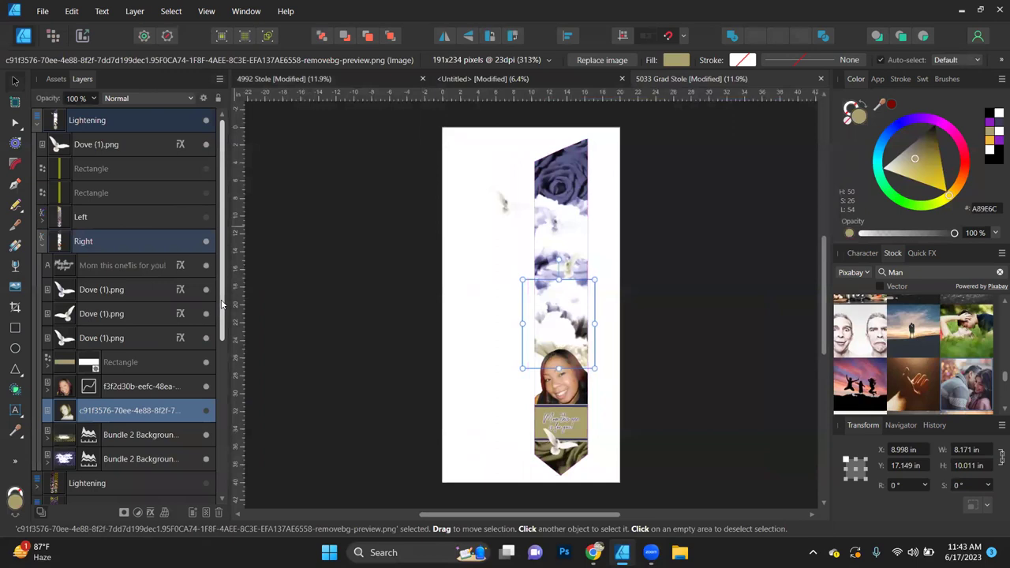
scroll(209, 339, down, 4)
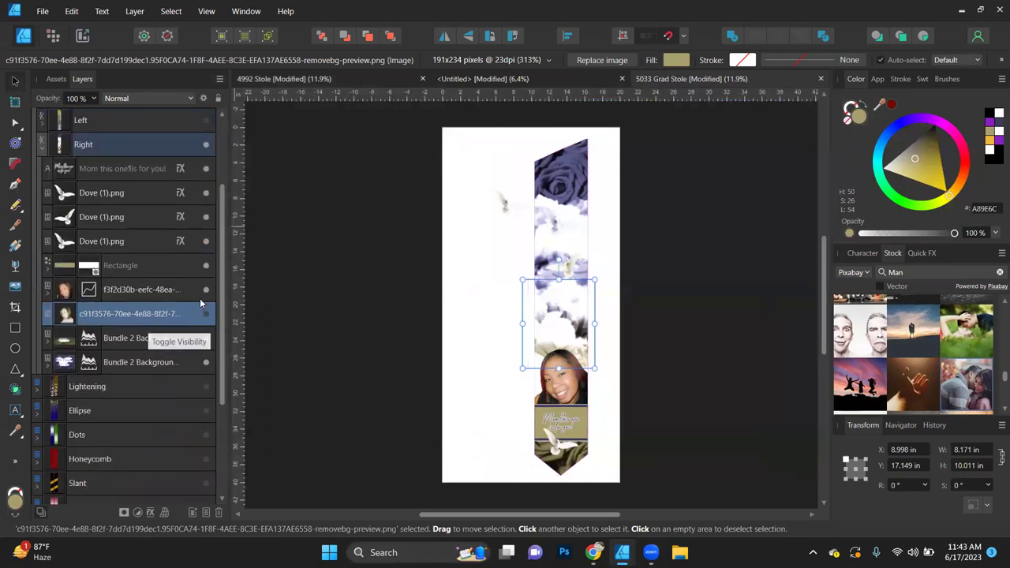
click(206, 290)
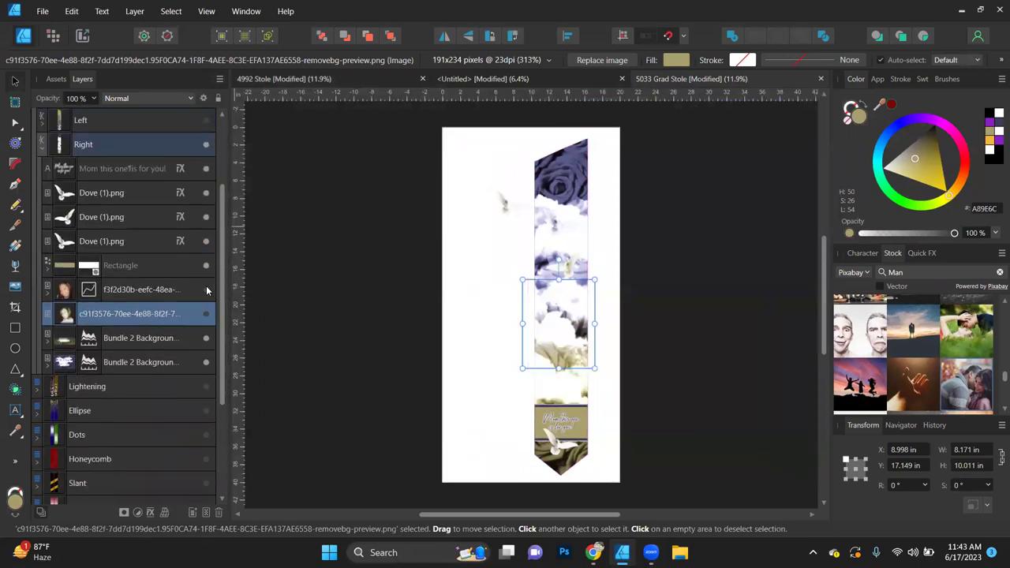
click(206, 266)
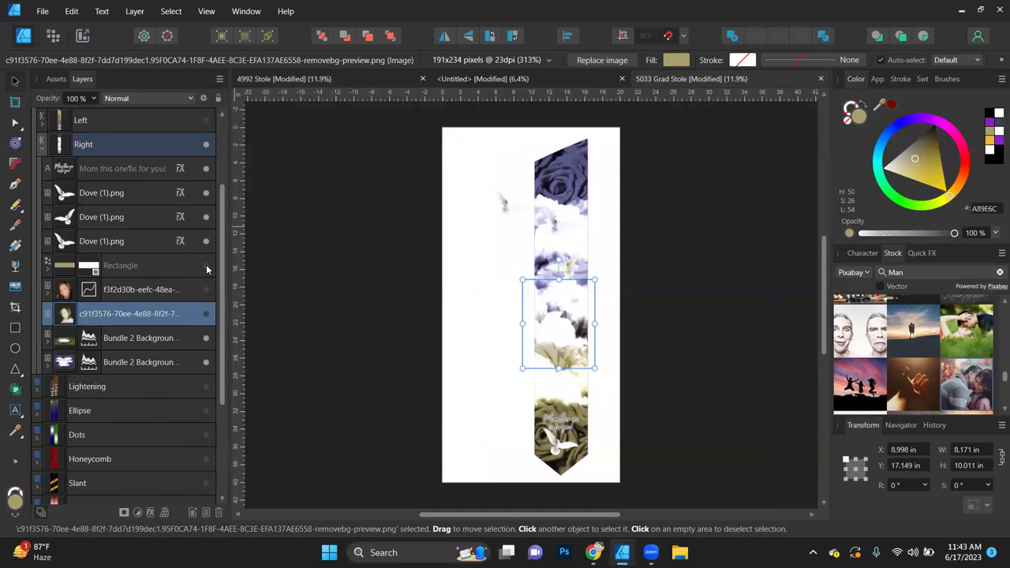
click(297, 299)
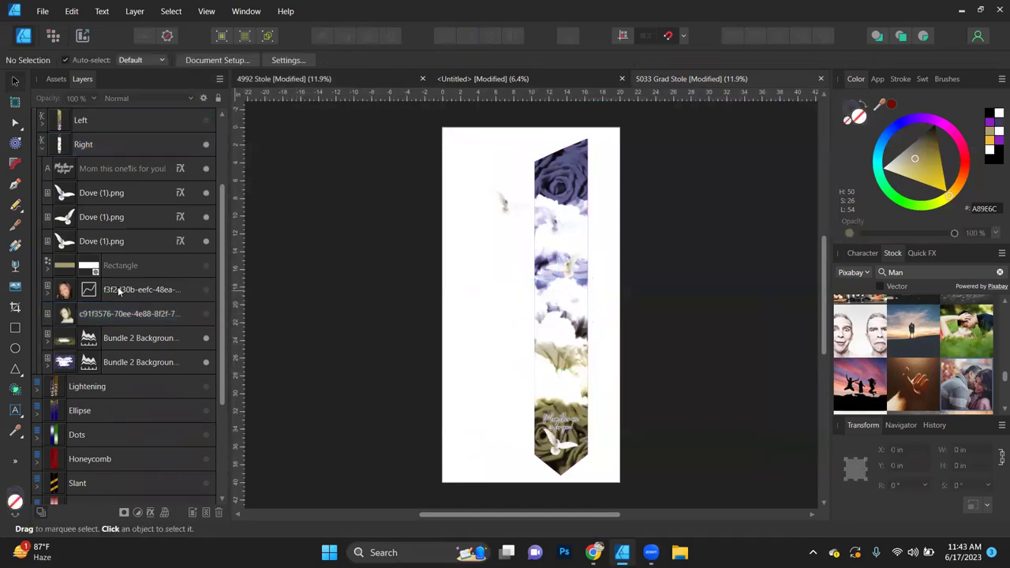
click(139, 362)
drag(548, 201, 554, 230)
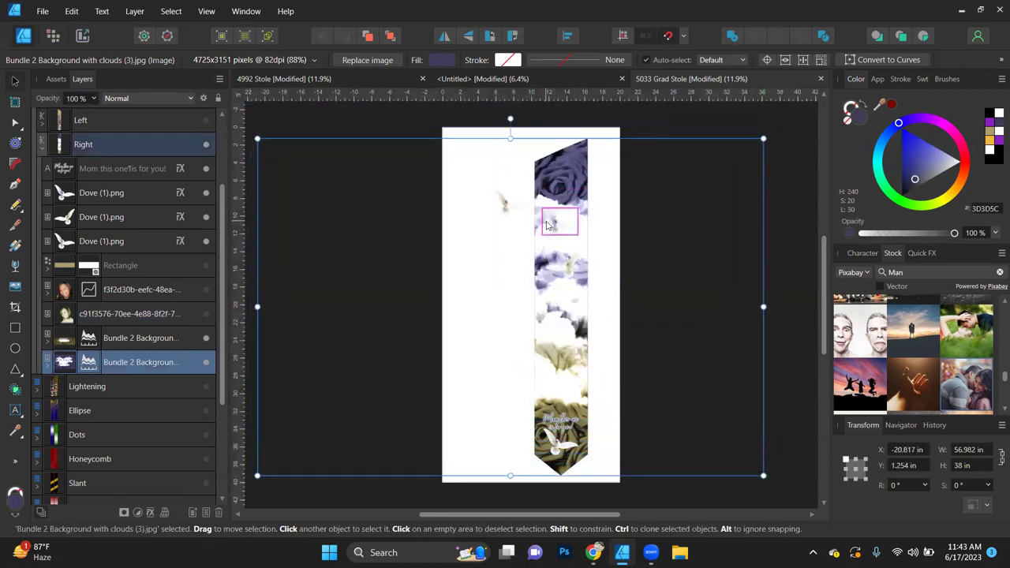
click(578, 470)
key(a)
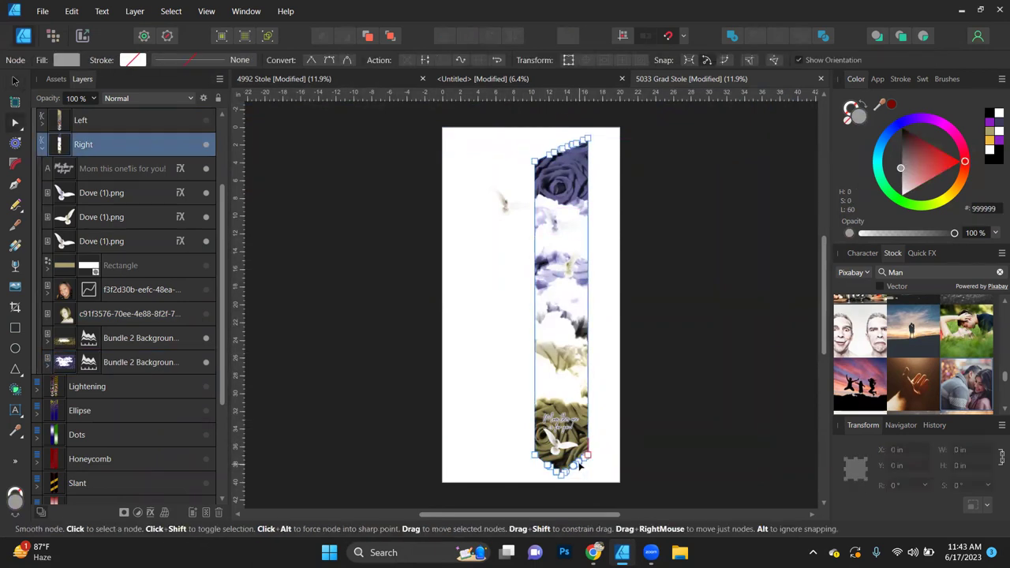
click(580, 412)
click(14, 81)
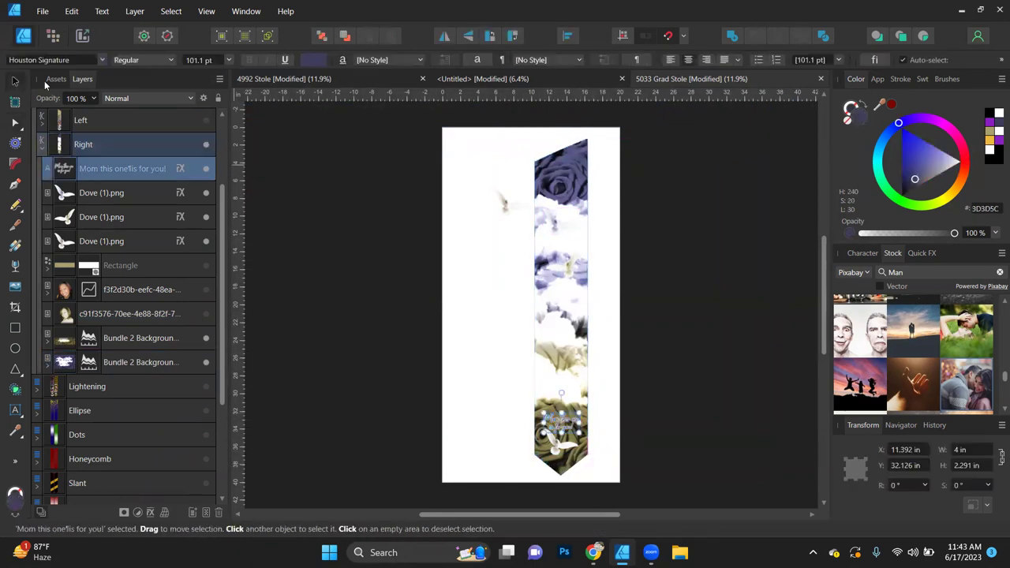
- Shift the upper rose-and-cloud background layer in the Right panel to X -19.691 in, Y 2 in and fill it with dark red #790800
click(569, 169)
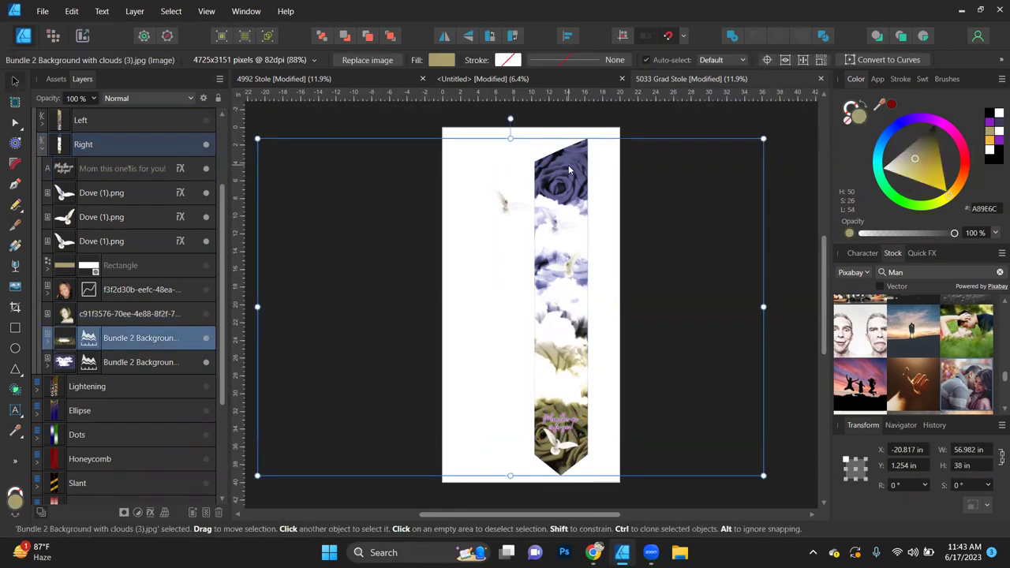
mouse_move(576, 170)
mouse_down()
mouse_move(598, 199)
mouse_move(586, 176)
mouse_up()
click(889, 107)
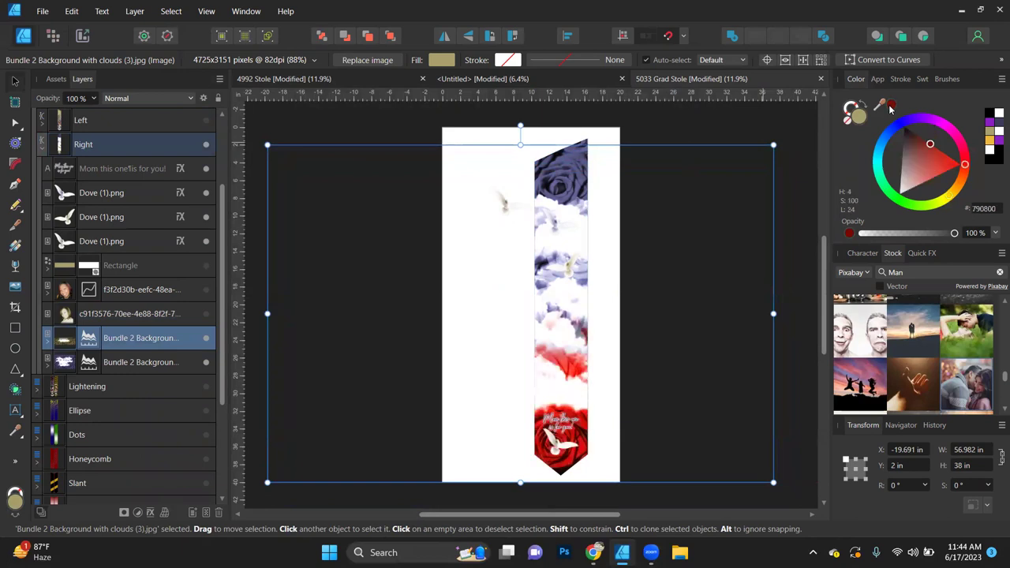
- Recolor the lowest rose-and-cloud background layer in the Right panel with gold #EEB73C
click(128, 367)
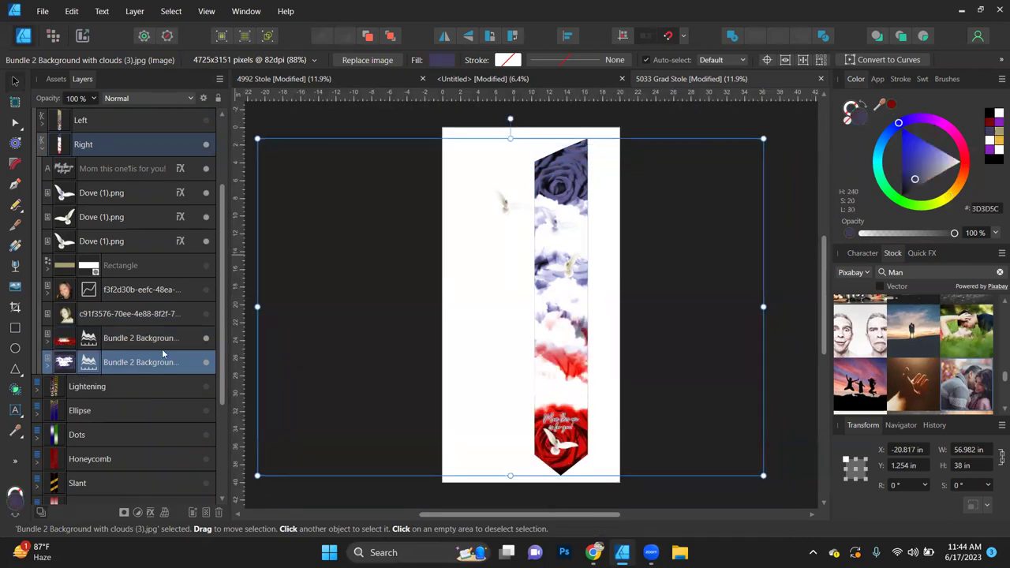
click(996, 143)
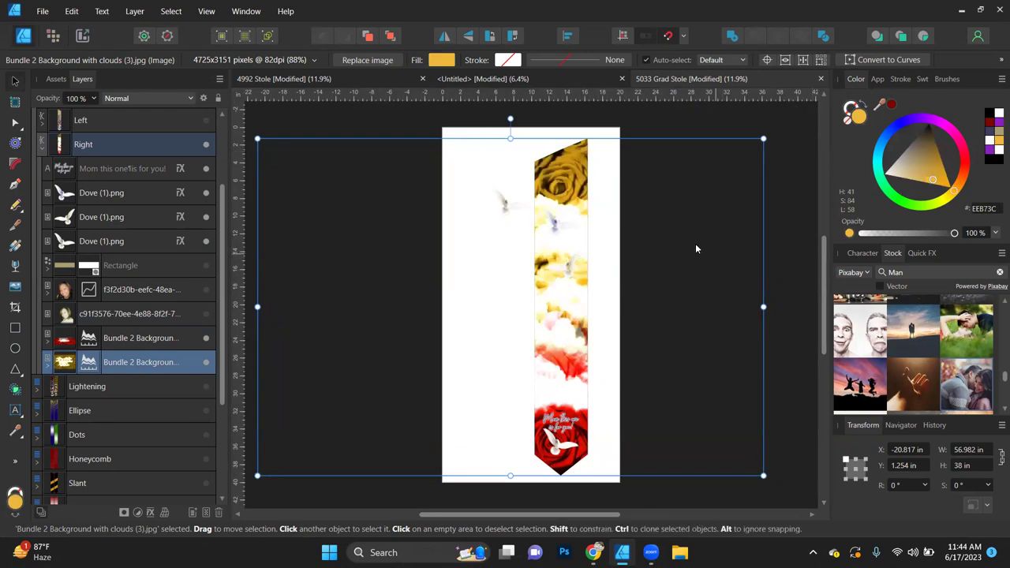
click(563, 228)
click(562, 264)
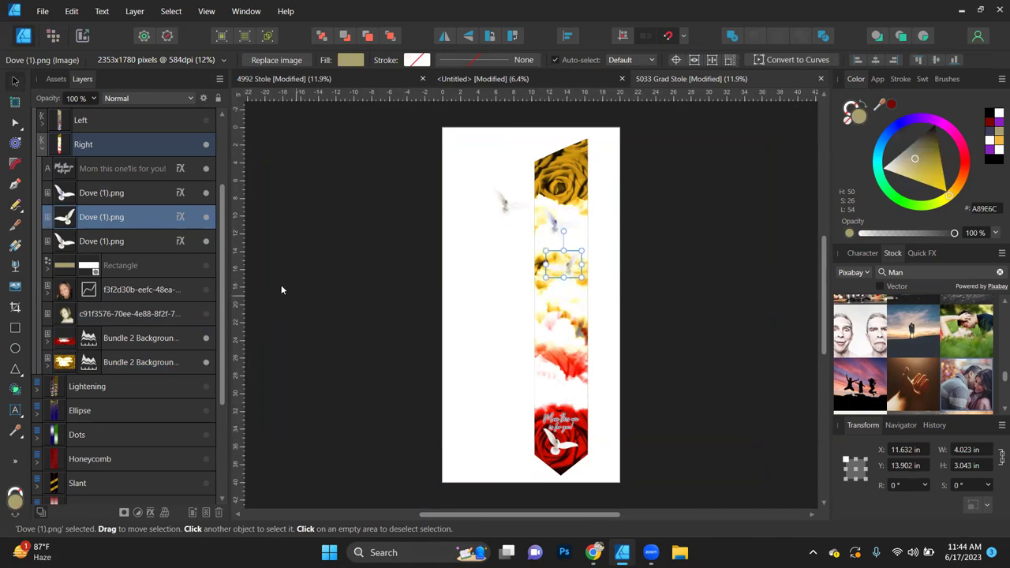
- Show the rectangle band behind the "Mom this one is for you!" text and both portraits in the Right panel
click(207, 268)
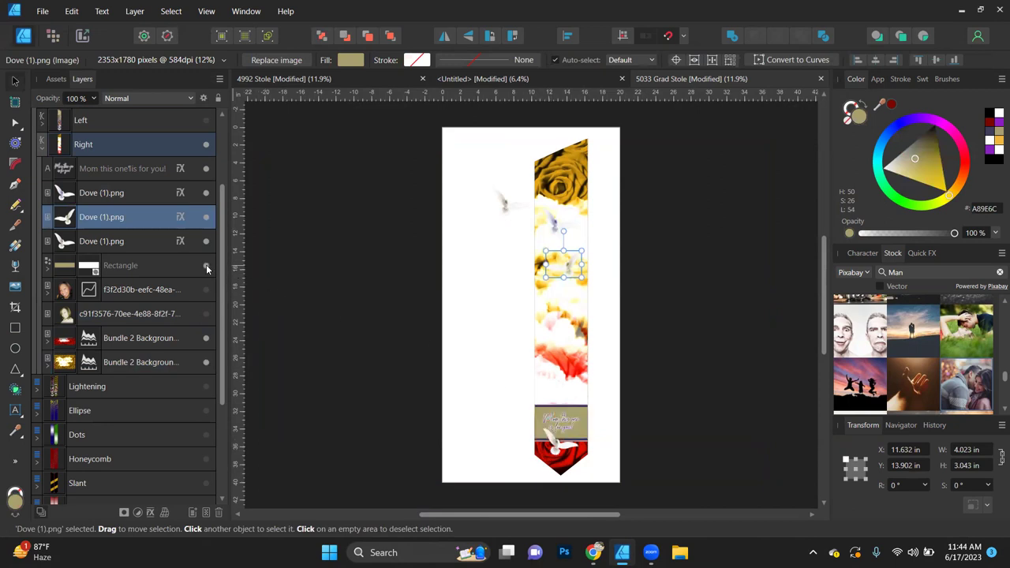
scroll(544, 424, up, 3)
scroll(628, 314, up, 2)
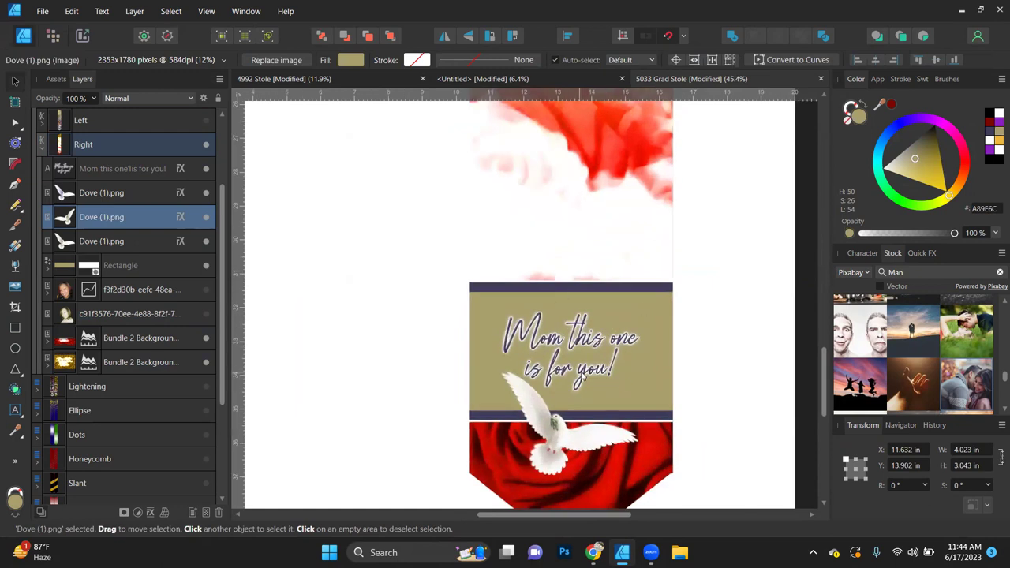
scroll(590, 368, down, 2)
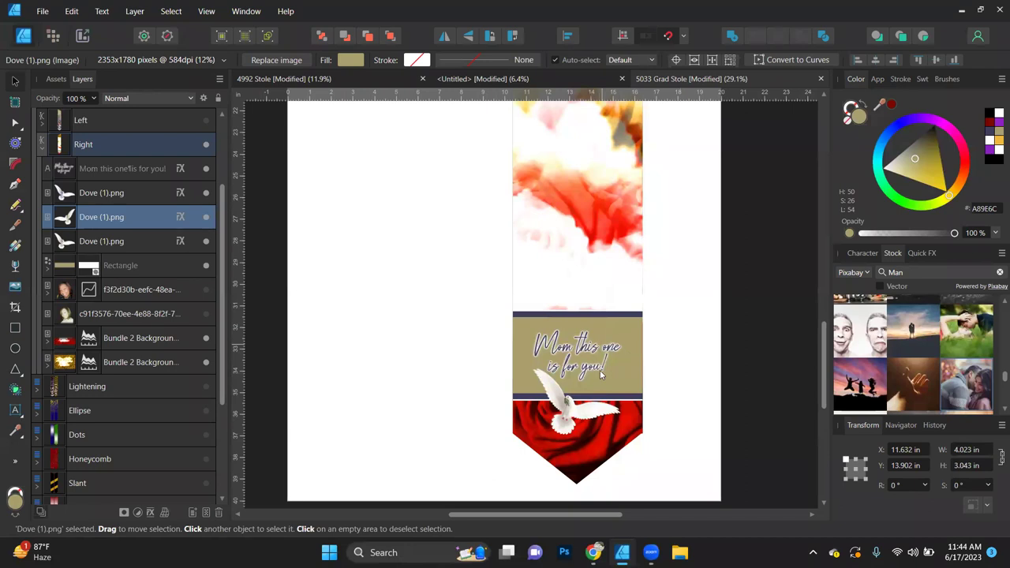
click(206, 289)
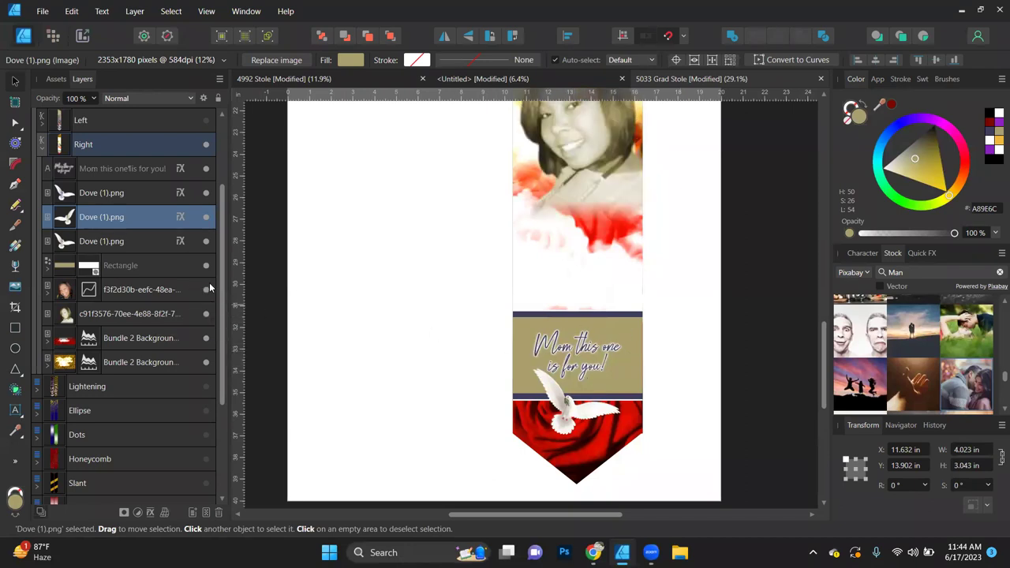
click(206, 290)
scroll(552, 313, up, 3)
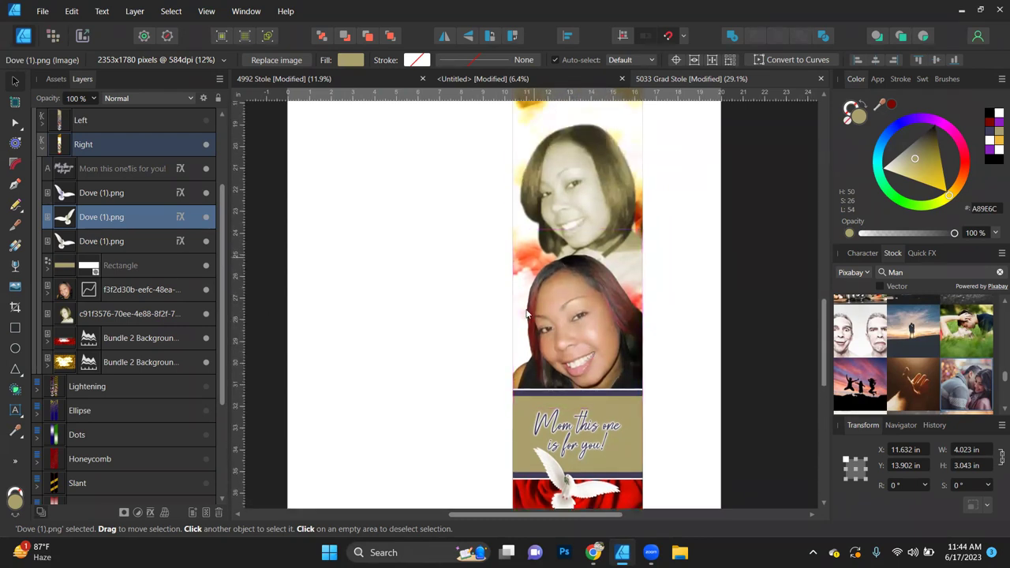
- Tint the upper faded portrait in the Right panel with gold #EEB73C
click(550, 198)
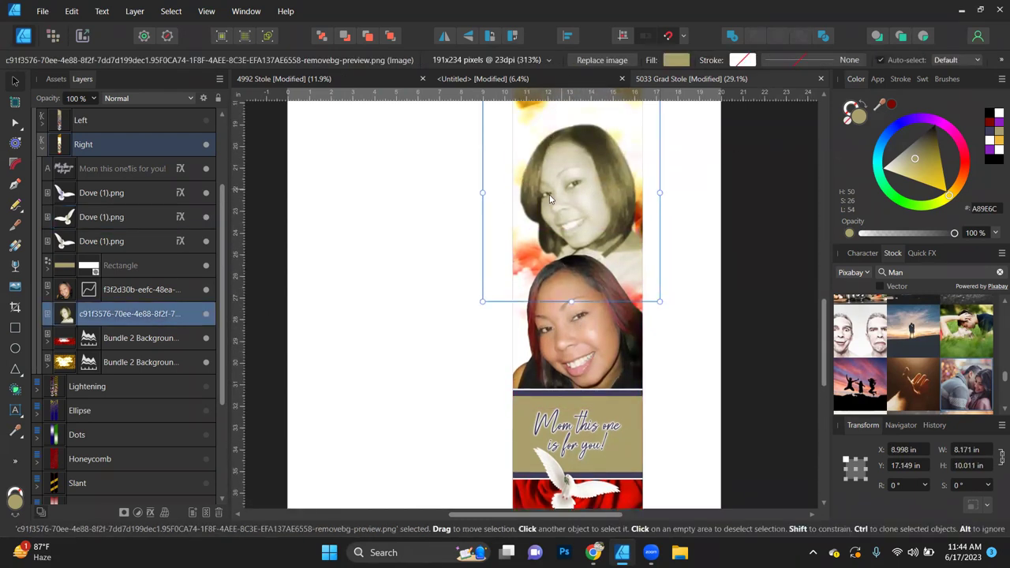
click(990, 143)
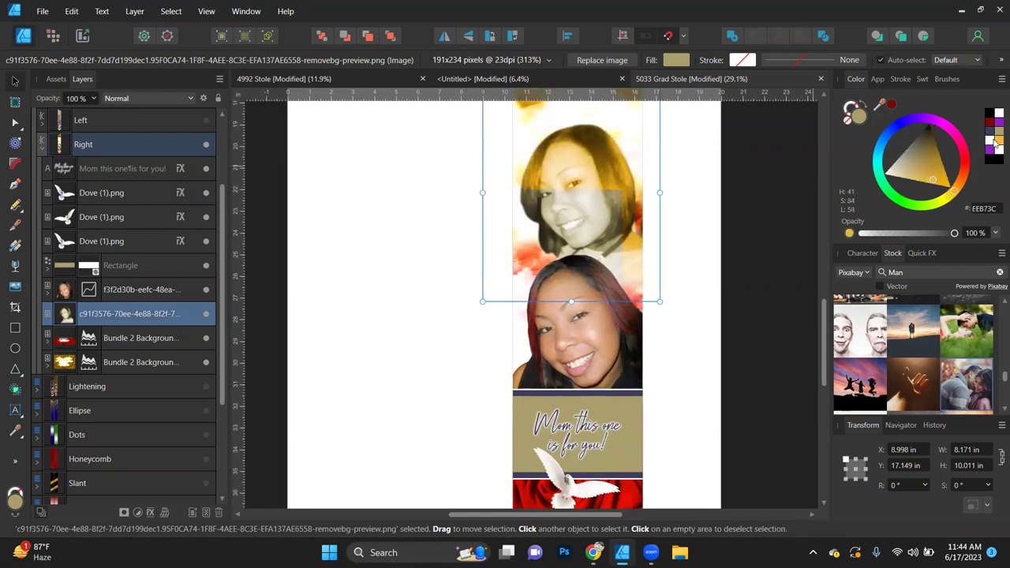
scroll(748, 198, down, 3)
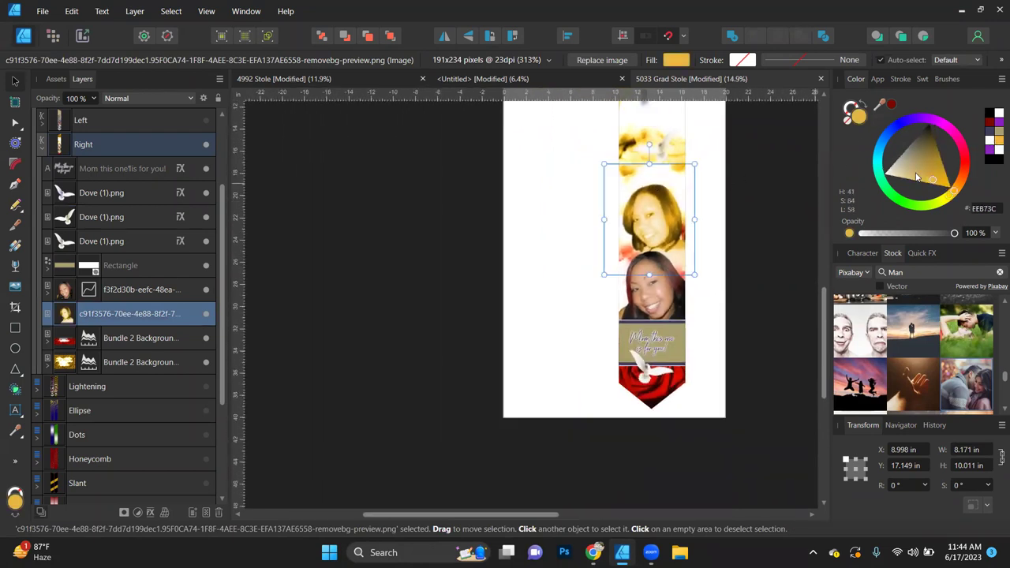
- Try a dark red fill and no fill on the upper portrait, and set it back to gold #EEB73C
click(992, 123)
click(991, 142)
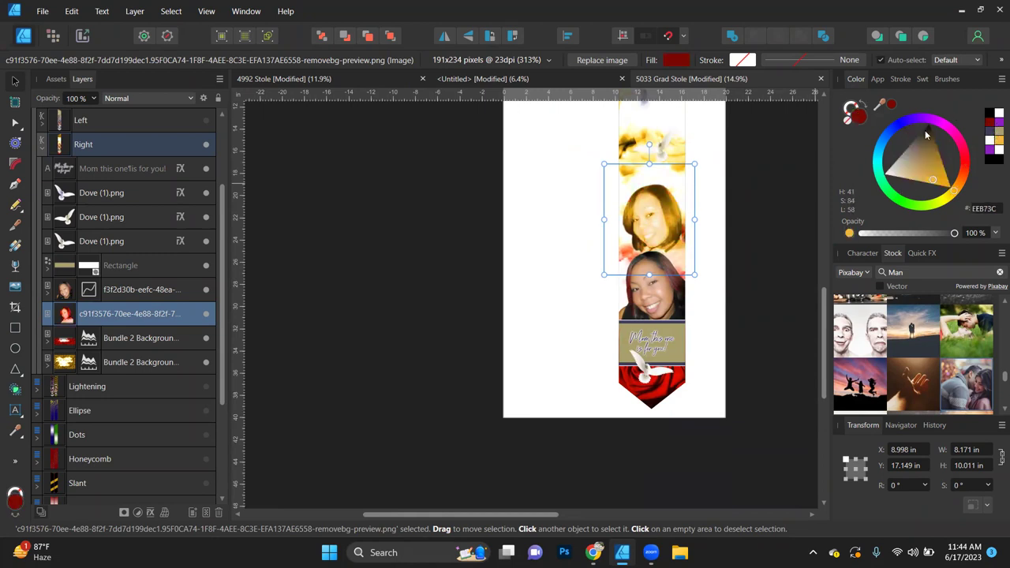
click(848, 122)
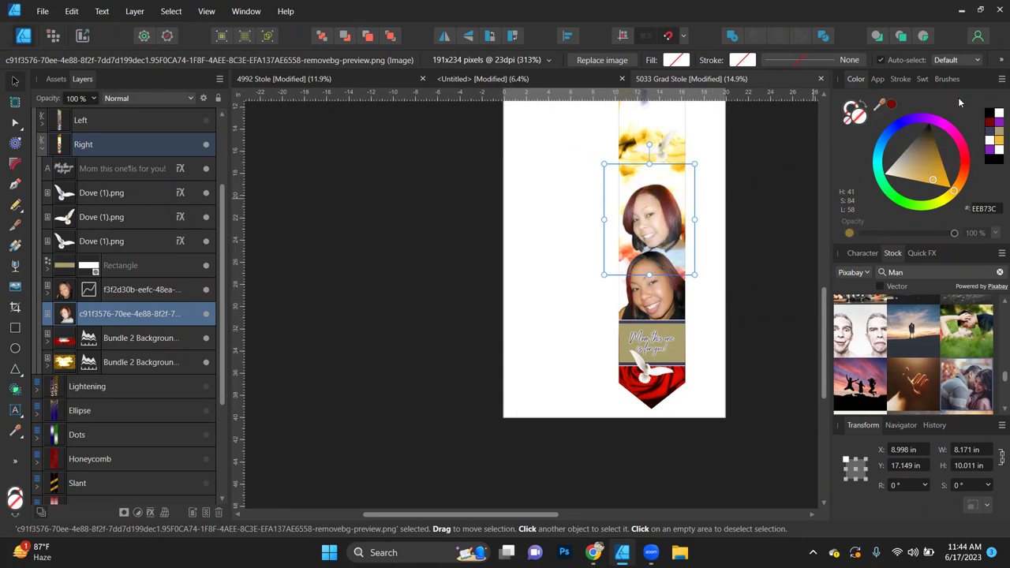
click(995, 138)
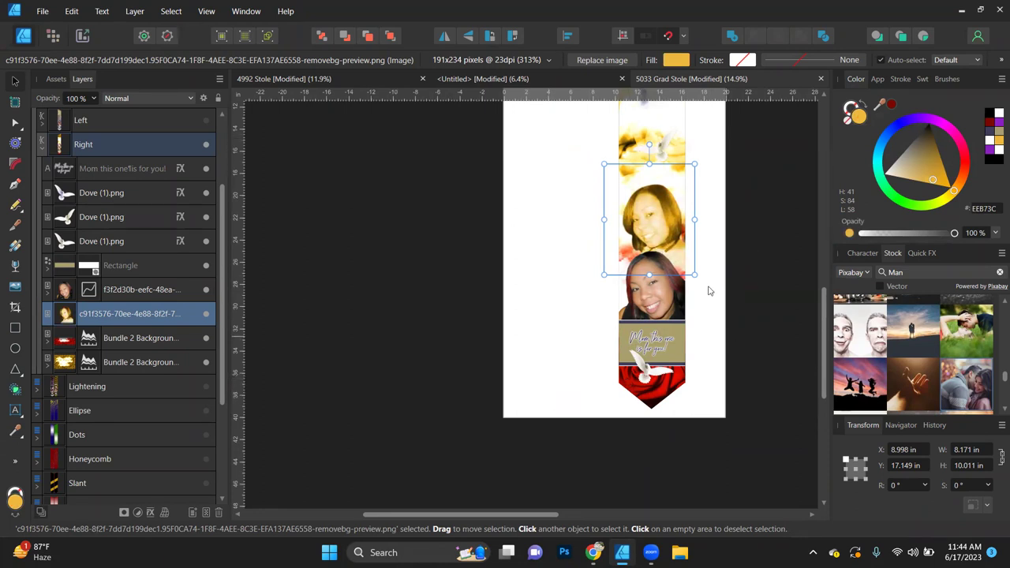
click(403, 319)
scroll(385, 333, down, 1)
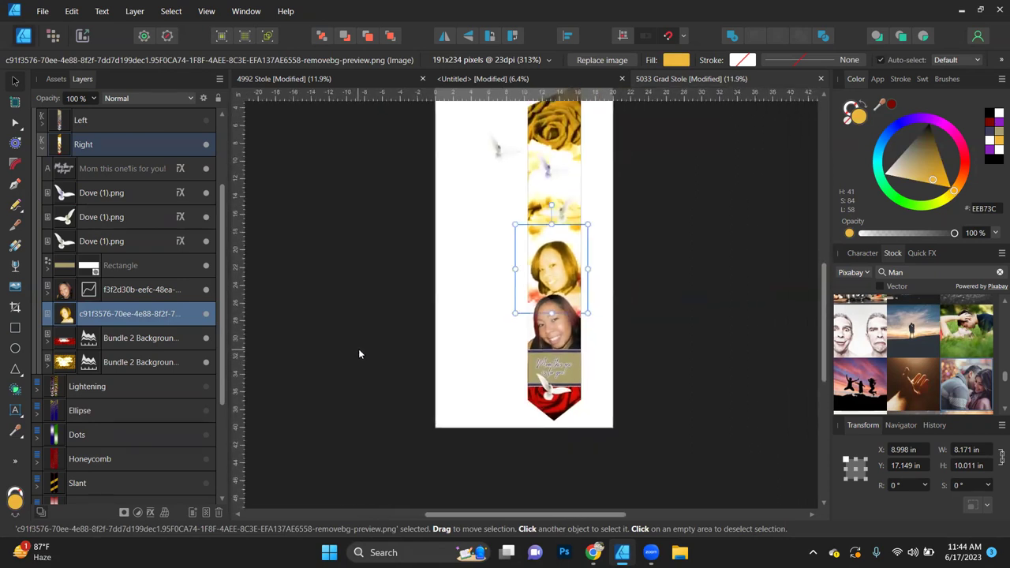
scroll(358, 352, up, 1)
scroll(358, 352, up, 1)
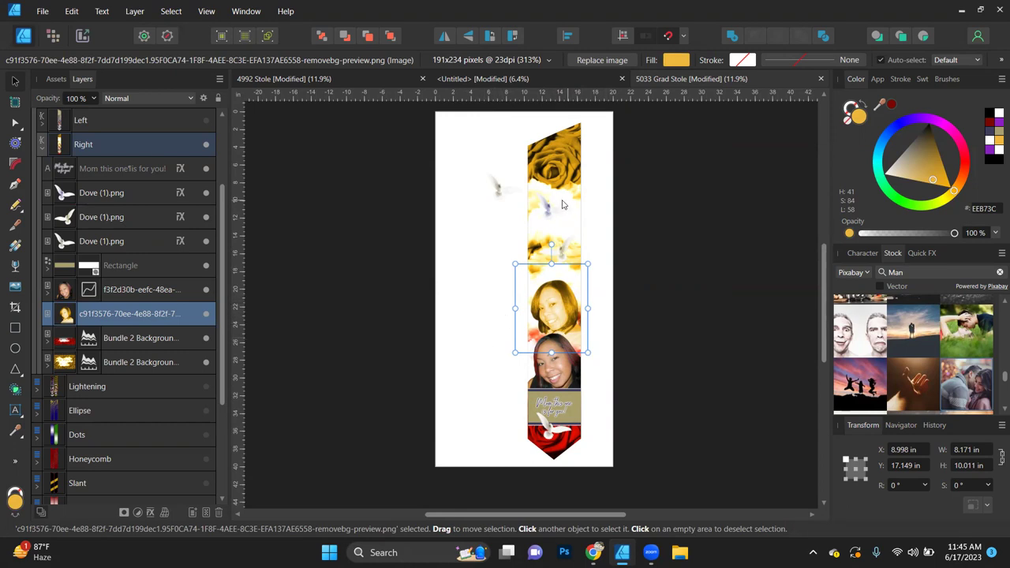
- Take the gold rose-and-cloud background out of the Right panel's clipping and position the full image at X -16.135 in, Y 1 in
click(576, 151)
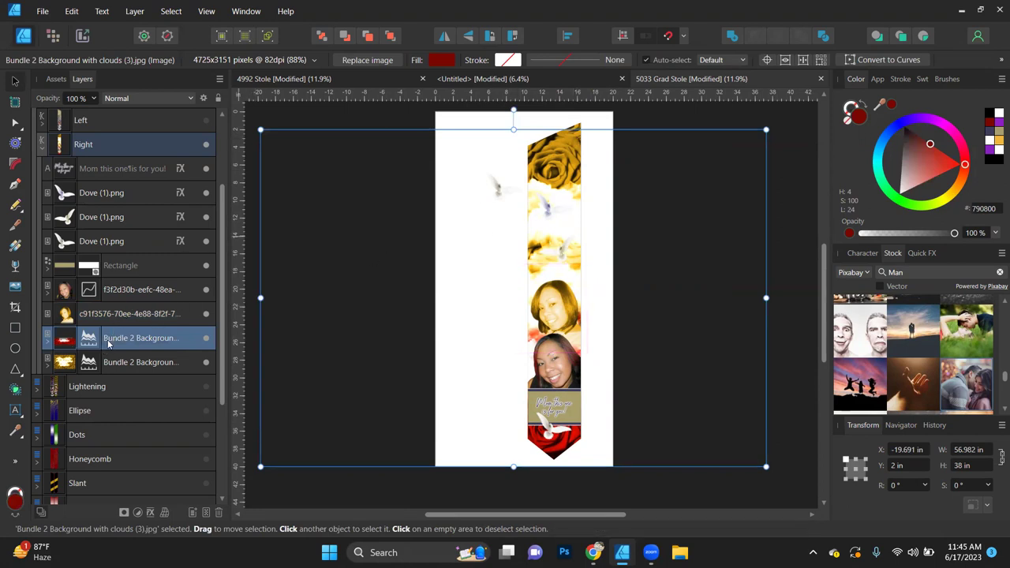
click(133, 364)
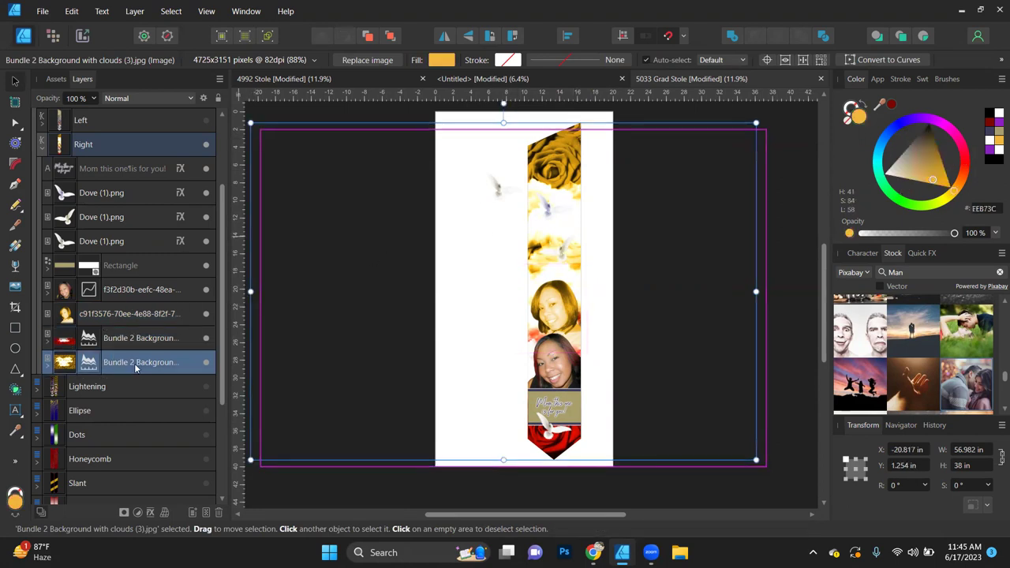
scroll(149, 118, up, 3)
key(ctrl+])
key(ctrl+])
key(ctrl+])
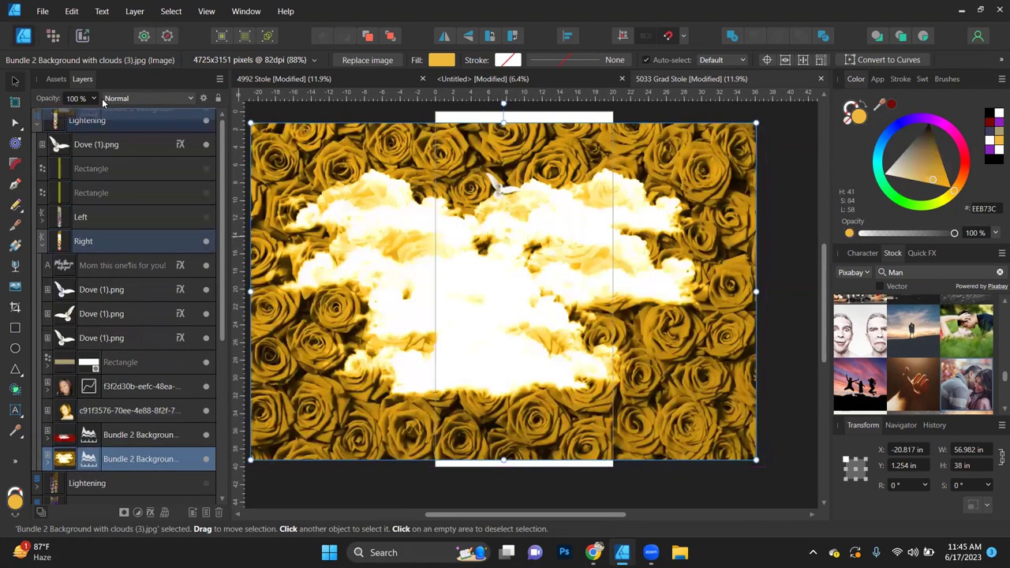
drag(326, 317, 363, 313)
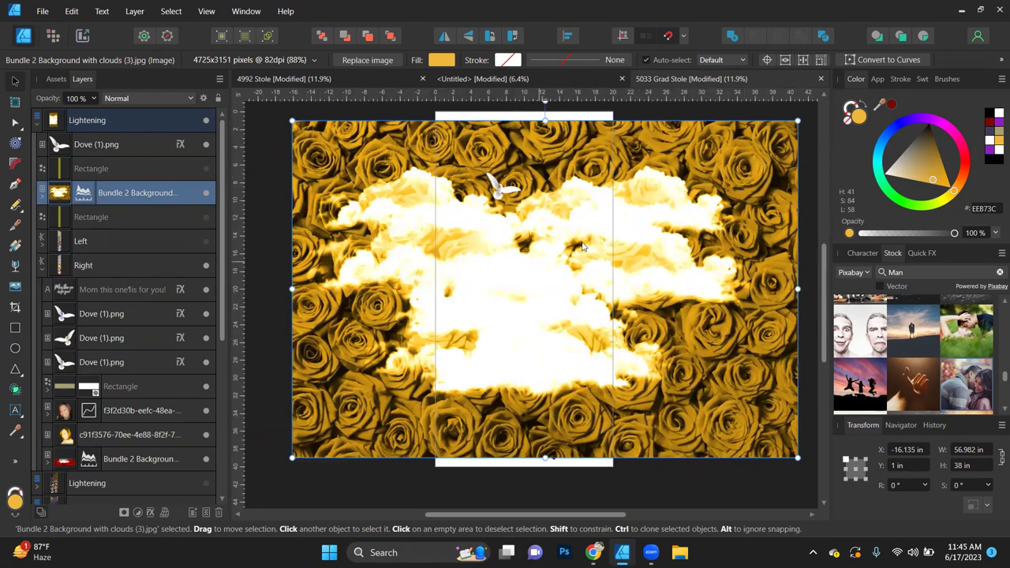
- In the untitled elements document, move two clouds on the Dove & Clouds artboard to X 4 in, Y 4.471 in and X 1 in, Y 10.969 in
click(497, 79)
click(484, 302)
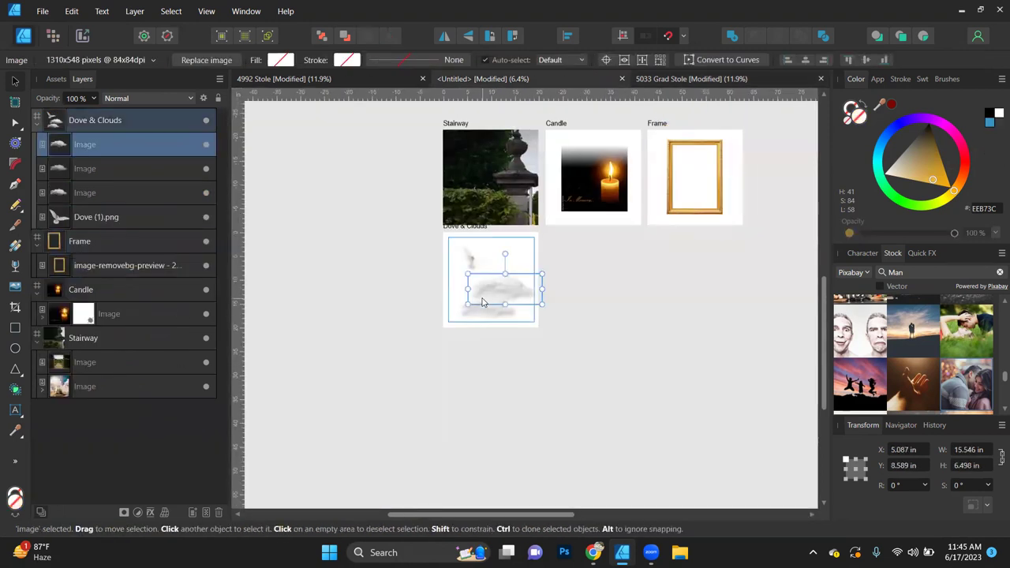
drag(518, 289, 511, 268)
drag(484, 304, 491, 294)
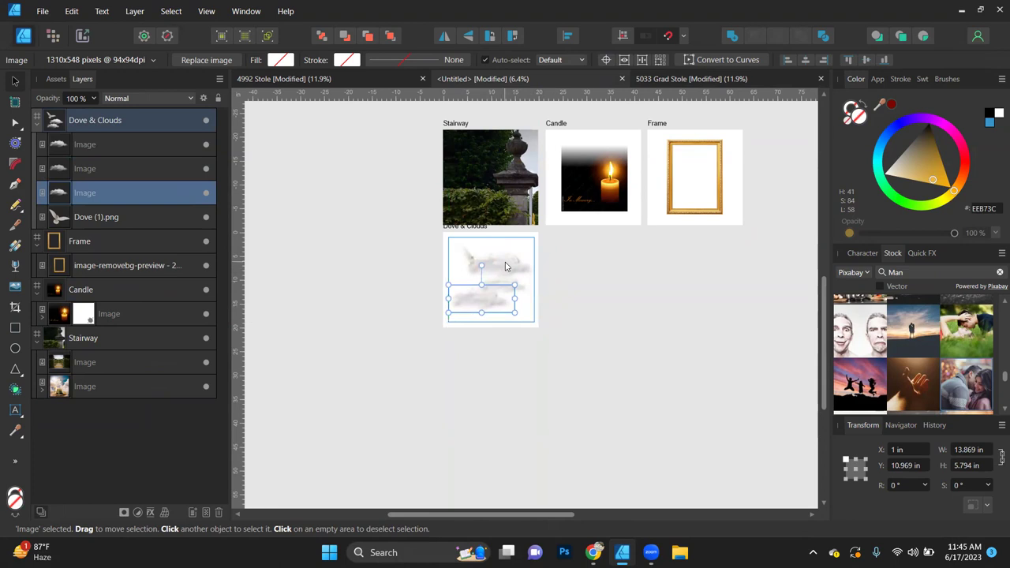
click(491, 276)
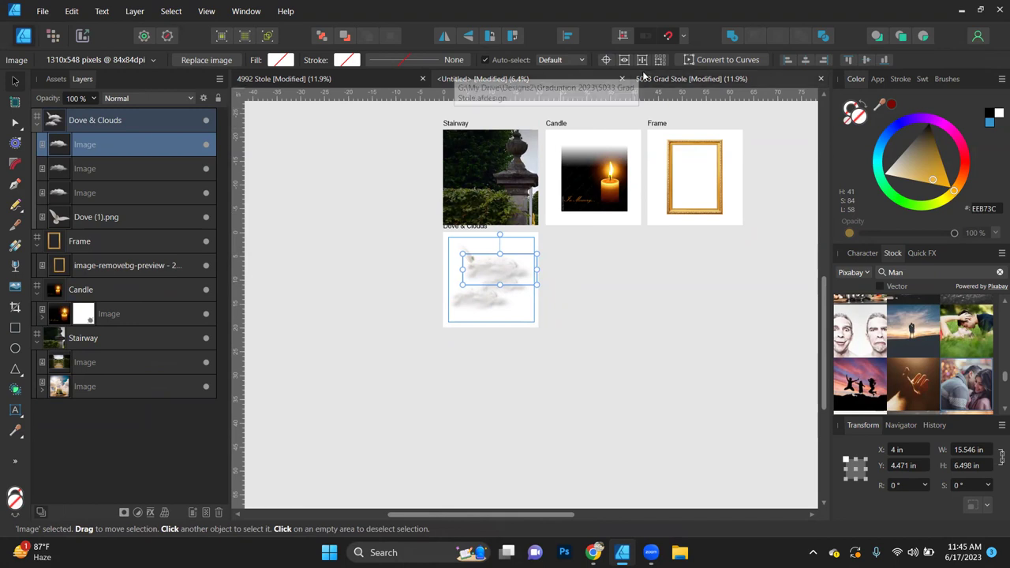
- Return to the 5033 Grad Stole and recolor the unclipped rose background, trying dark red #790800 and settling on purple #8B1FC2
click(360, 79)
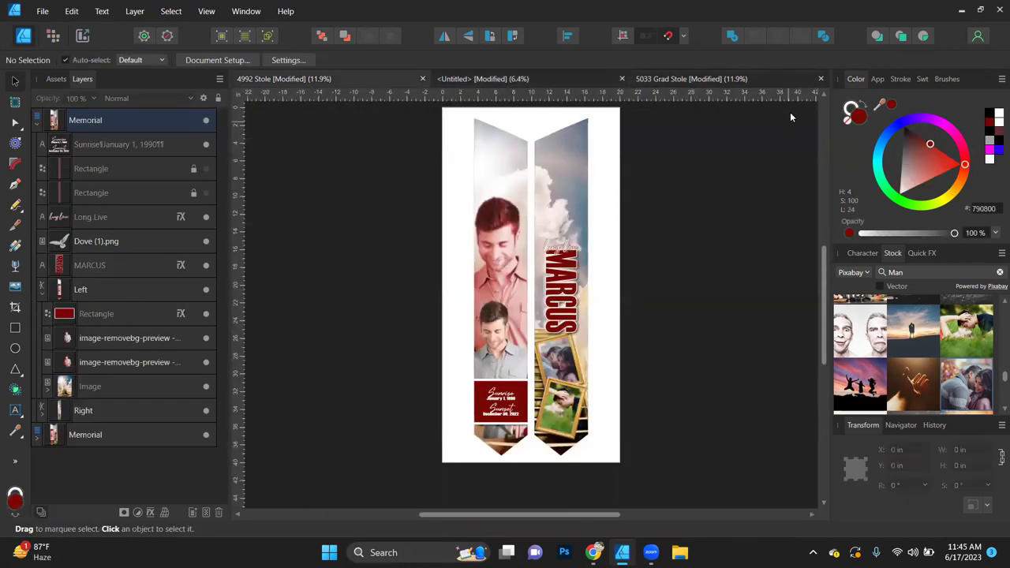
click(684, 81)
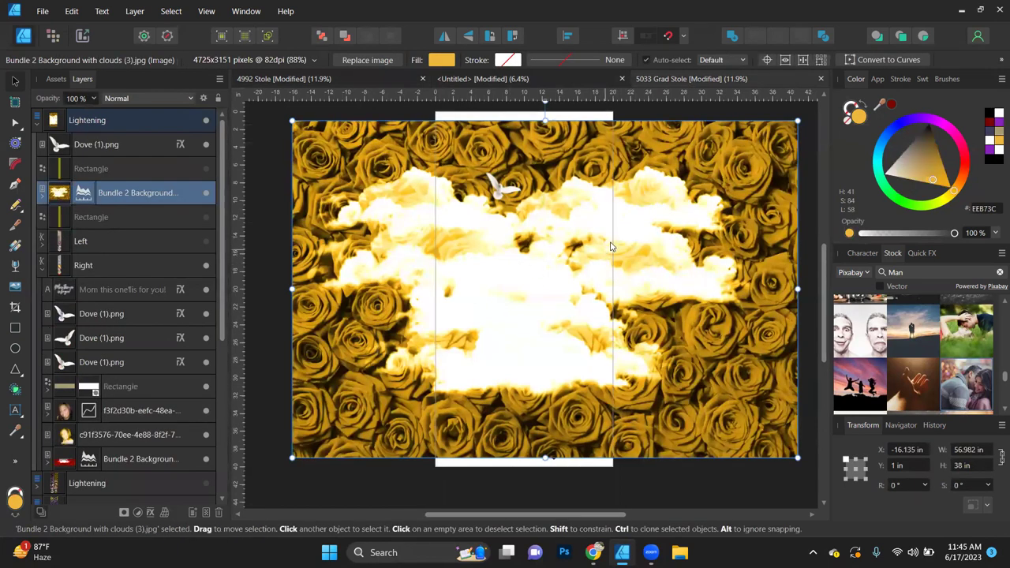
click(892, 106)
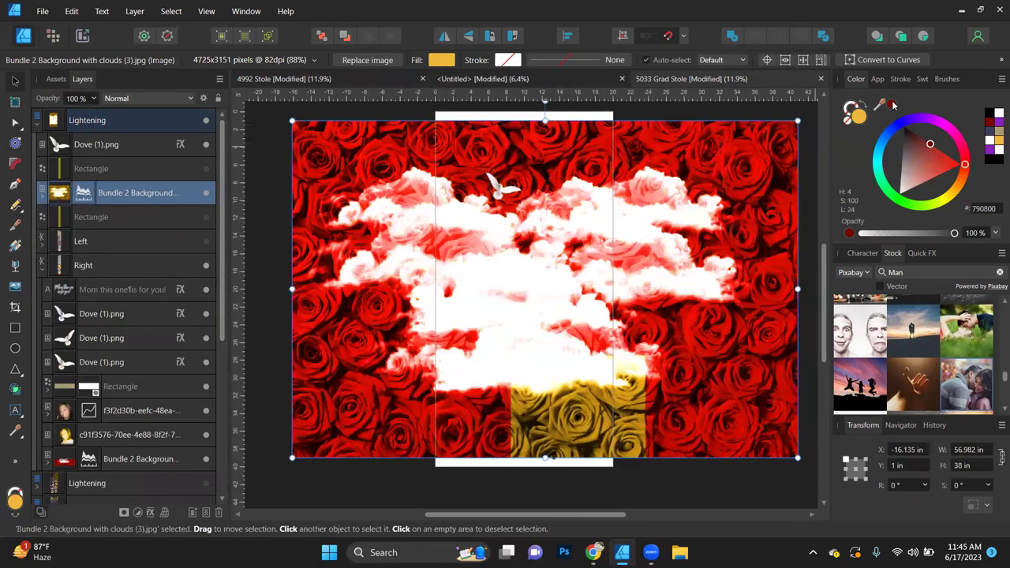
click(991, 149)
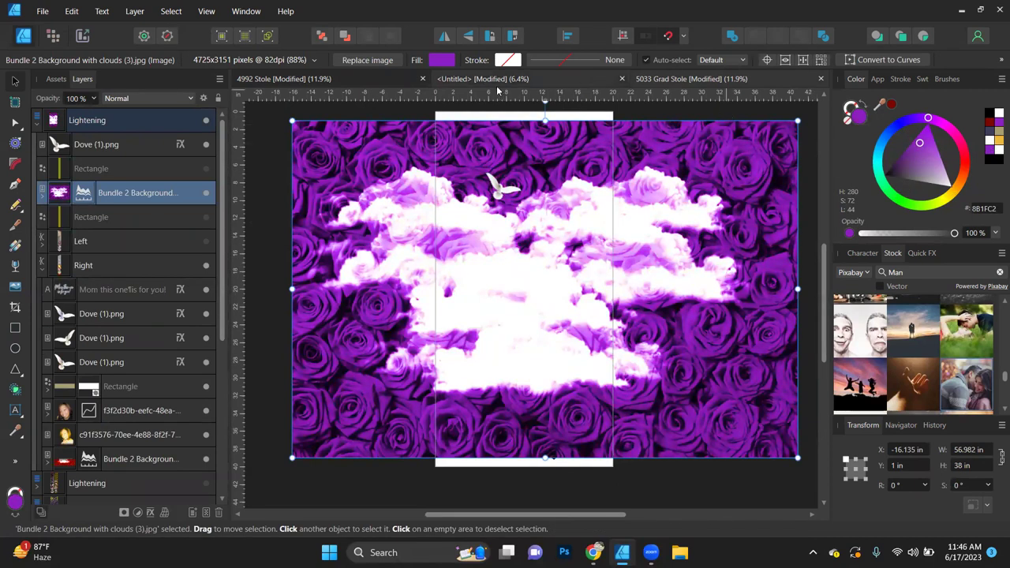
- Review the 4992 Stole and the candle image in the untitled elements document, ending on the 4992 Stole
click(299, 79)
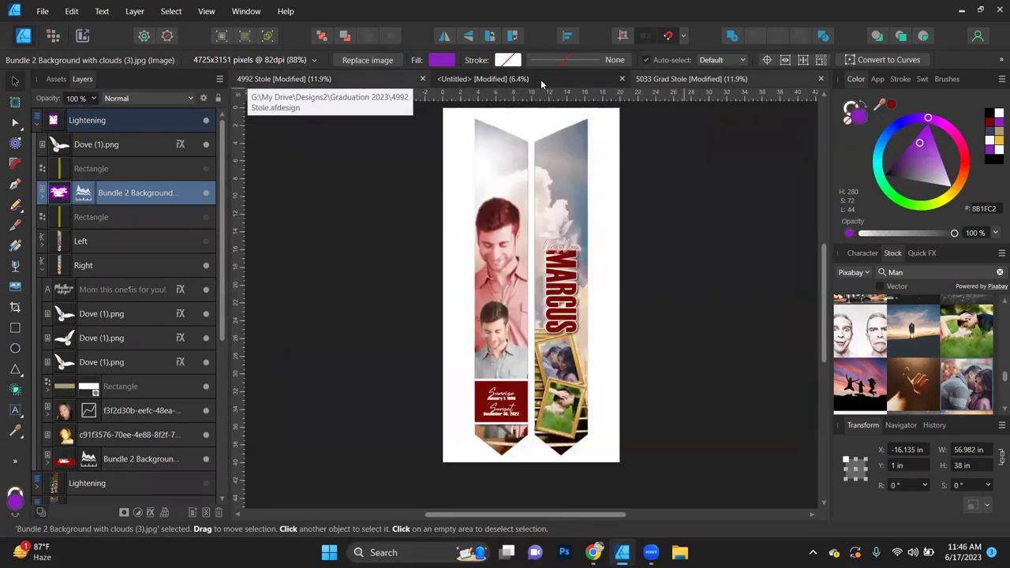
click(544, 78)
click(608, 181)
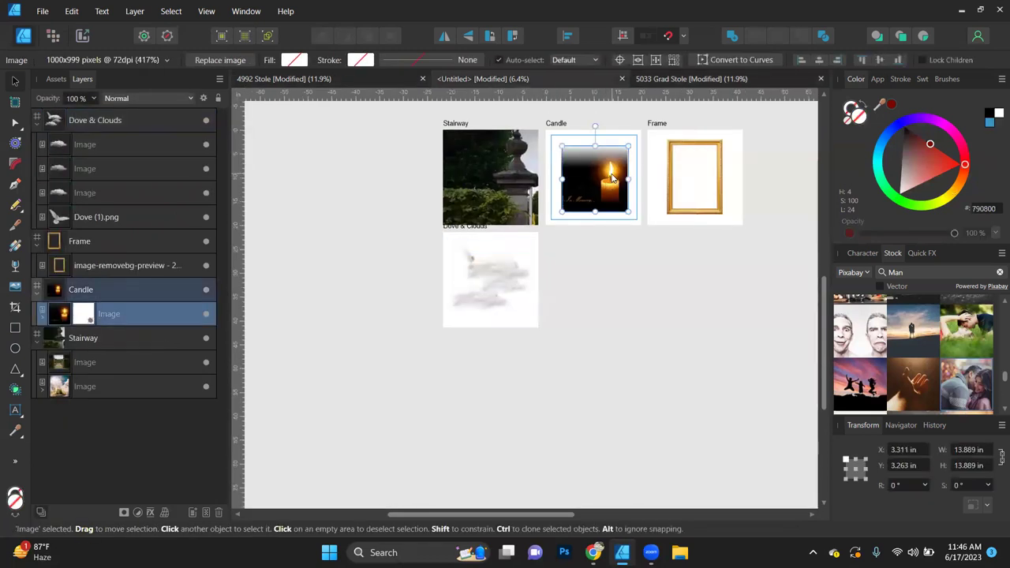
click(341, 78)
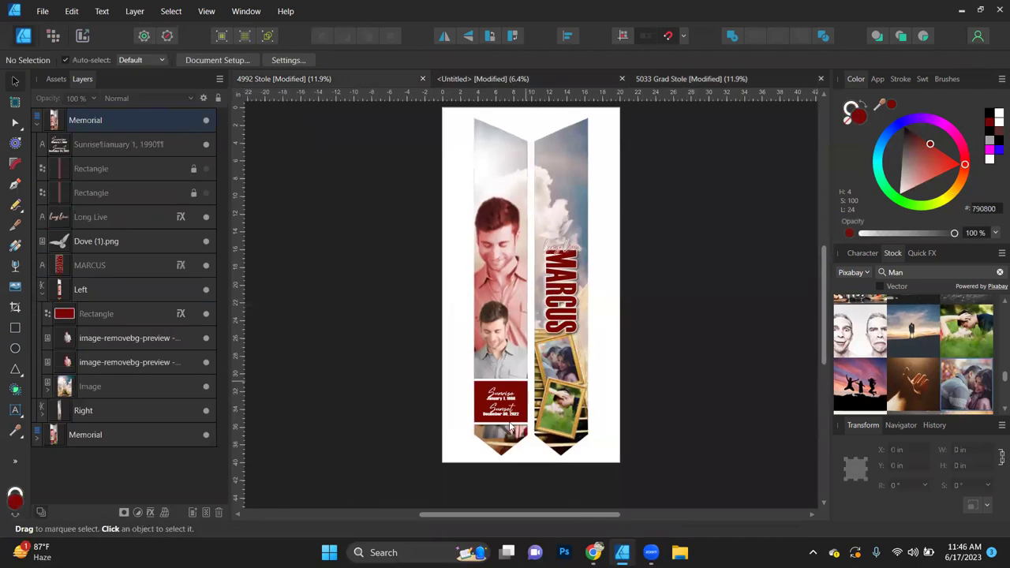
- Move the dates text, red dates rectangle and both portraits on the Left panel up together by about 2.8 in
scroll(469, 347, up, 4)
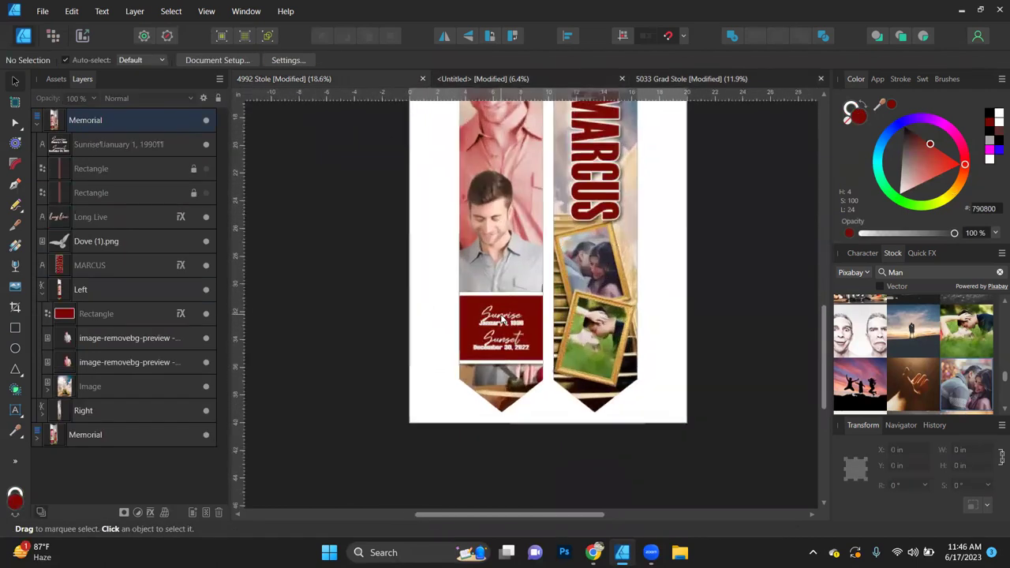
click(502, 324)
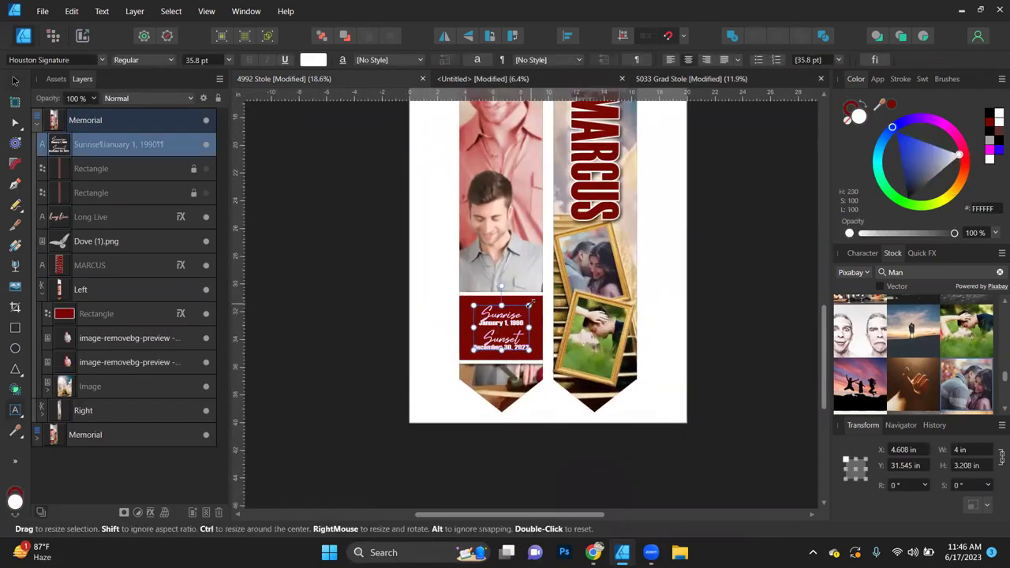
click(14, 81)
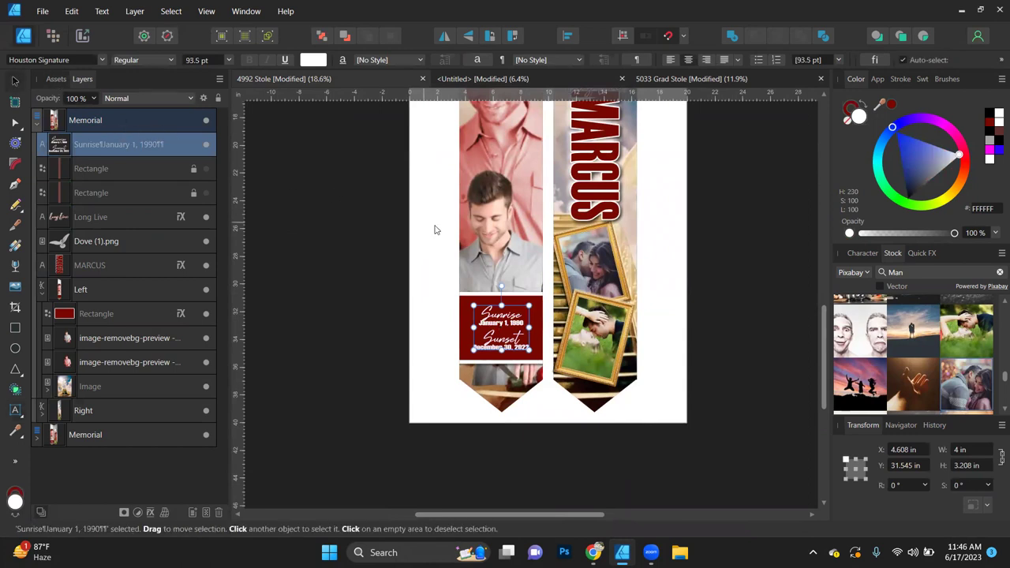
shift+click(541, 305)
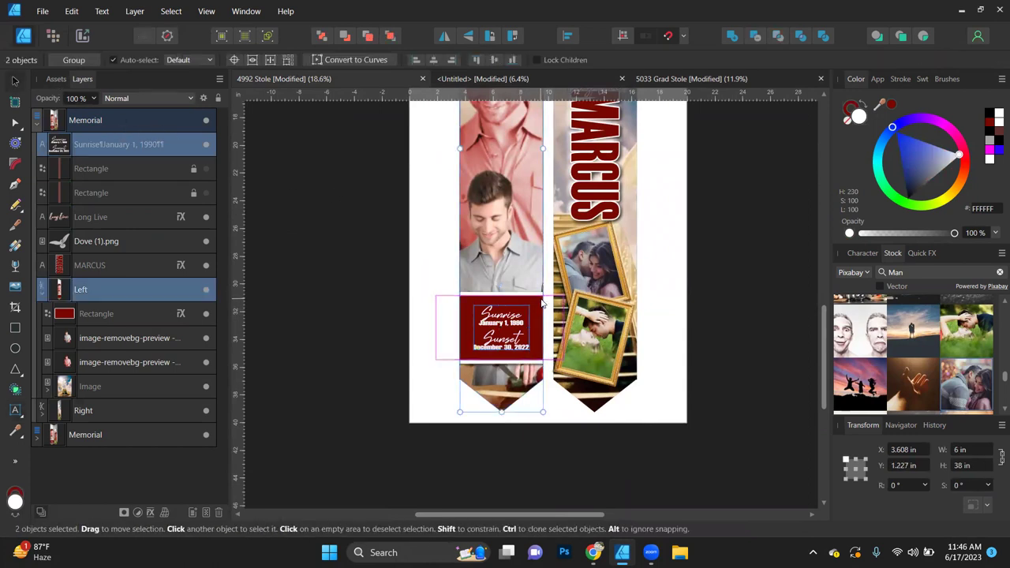
click(123, 316)
shift+click(139, 363)
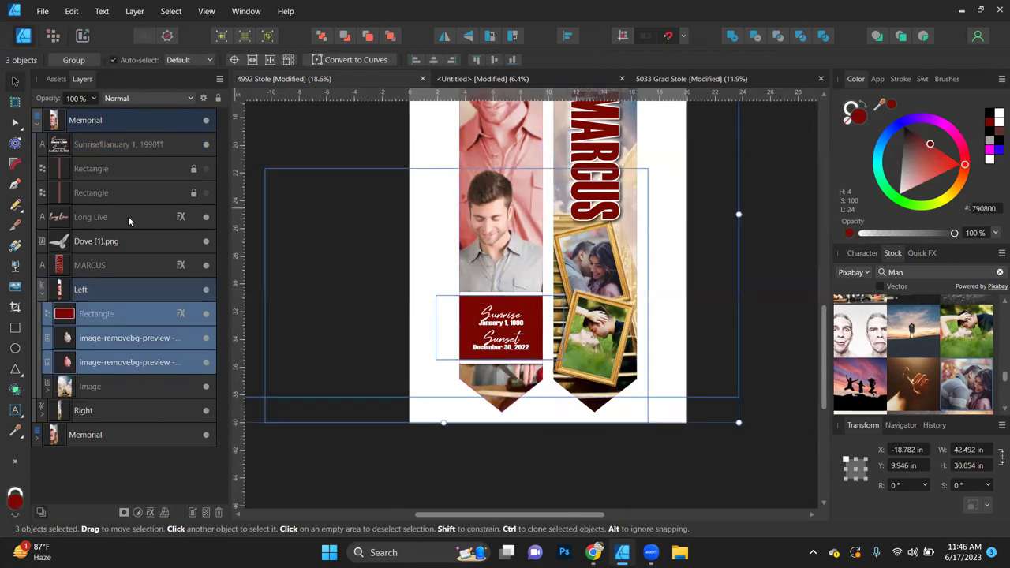
ctrl+click(118, 150)
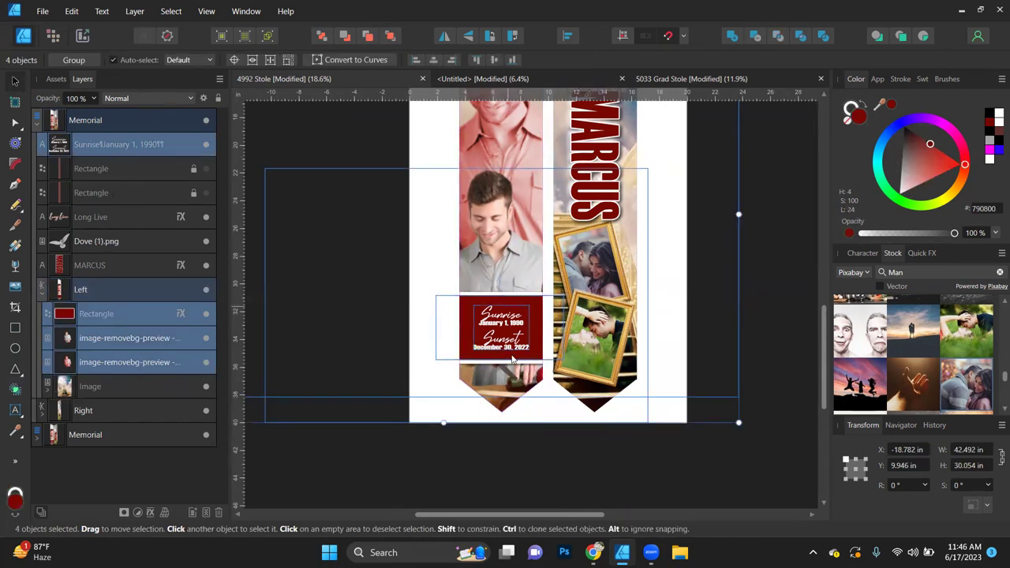
scroll(512, 359, up, 3)
drag(514, 371, 517, 331)
- Paste the candle image, clip it inside the Left panel above the red rectangle, and position it at X -3.526 in, Y 28.553 in
click(338, 459)
key(ctrl+v)
drag(705, 212, 490, 380)
drag(128, 147, 82, 316)
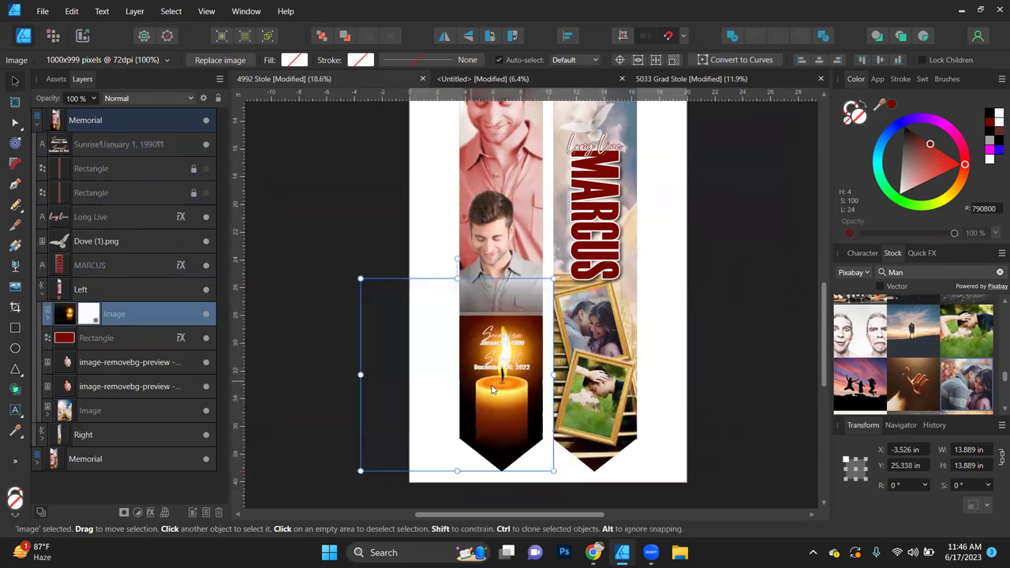
scroll(508, 377, down, 2)
drag(508, 386, 509, 431)
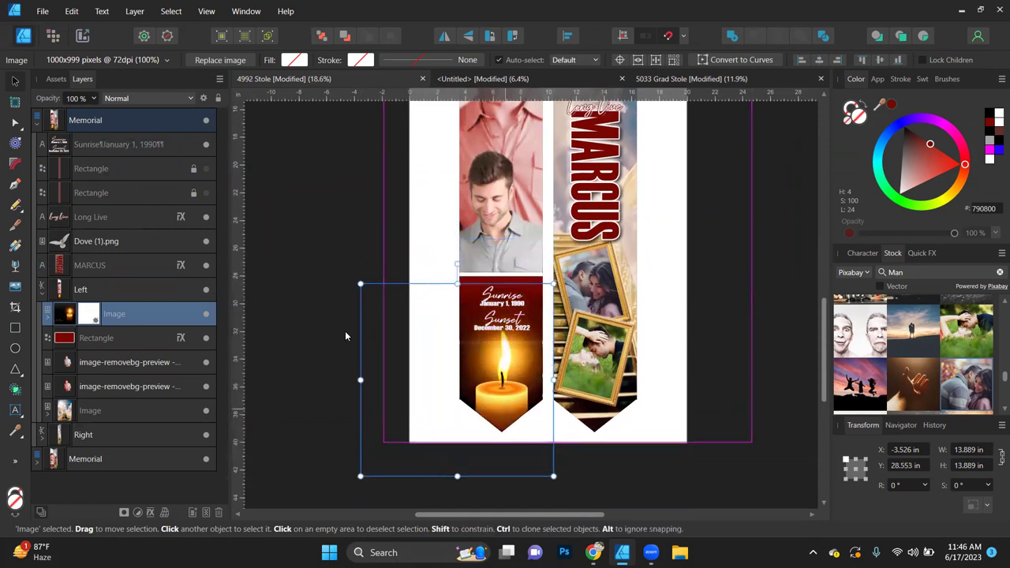
click(15, 266)
drag(506, 284, 506, 346)
click(506, 346)
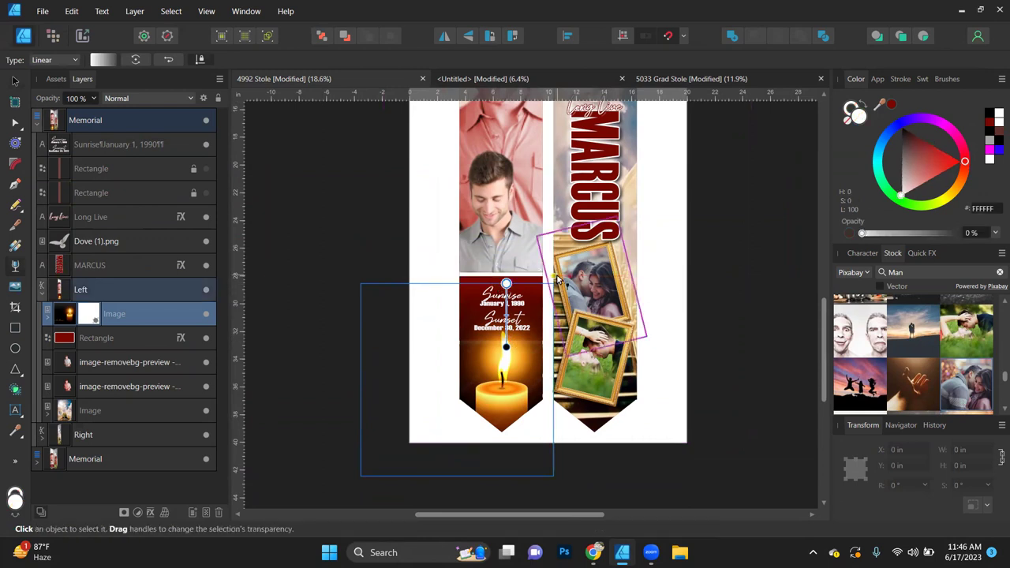
key(ctrl+z)
drag(117, 321, 149, 96)
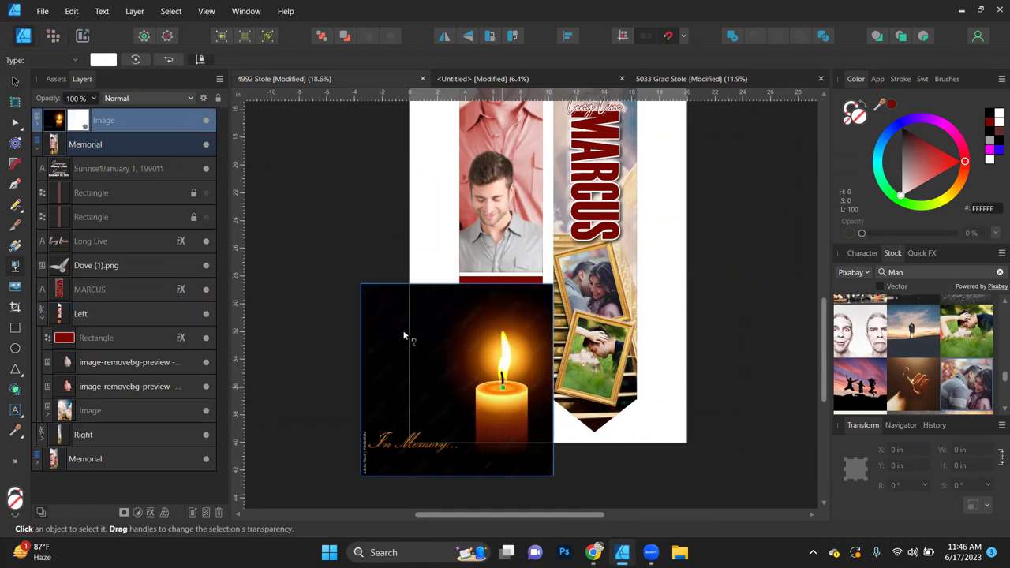
drag(99, 118, 103, 322)
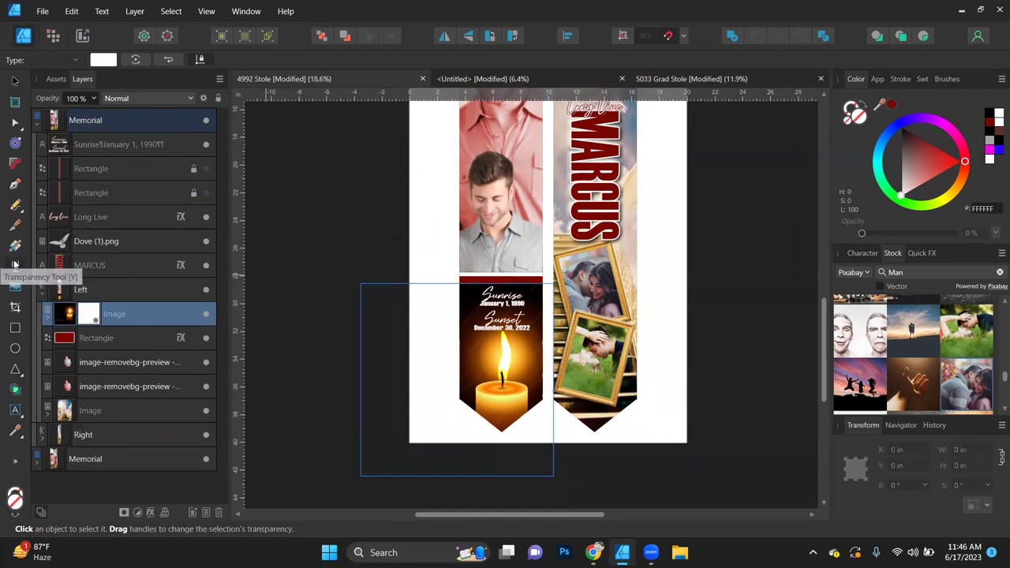
- Fade the candle image's upper area with a linear transparency gradient and place it beneath the dates rectangle at X -3.451 in, Y 29.236 in
drag(504, 323, 501, 276)
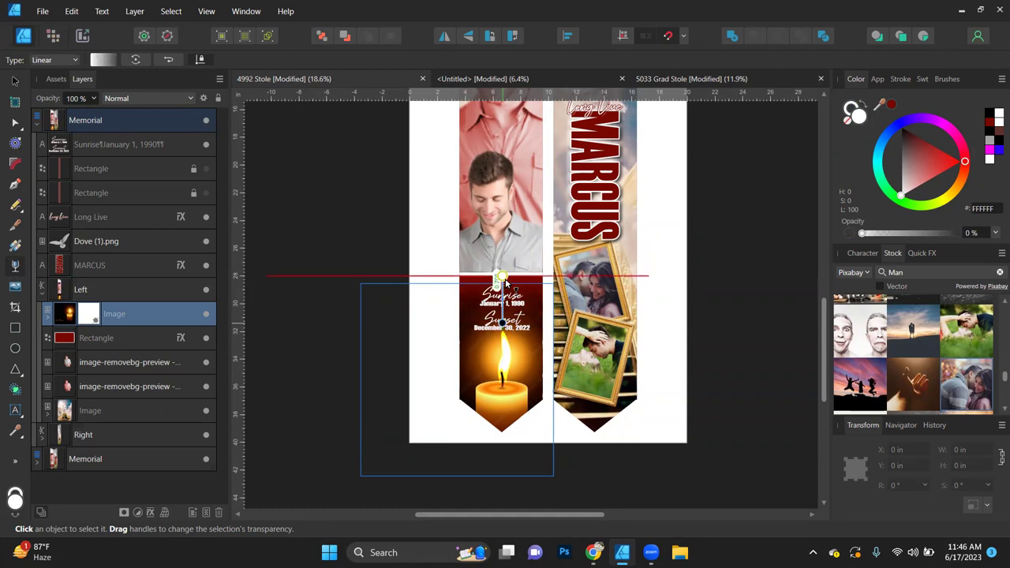
mouse_move(503, 324)
mouse_down()
mouse_move(502, 350)
mouse_move(501, 342)
mouse_up()
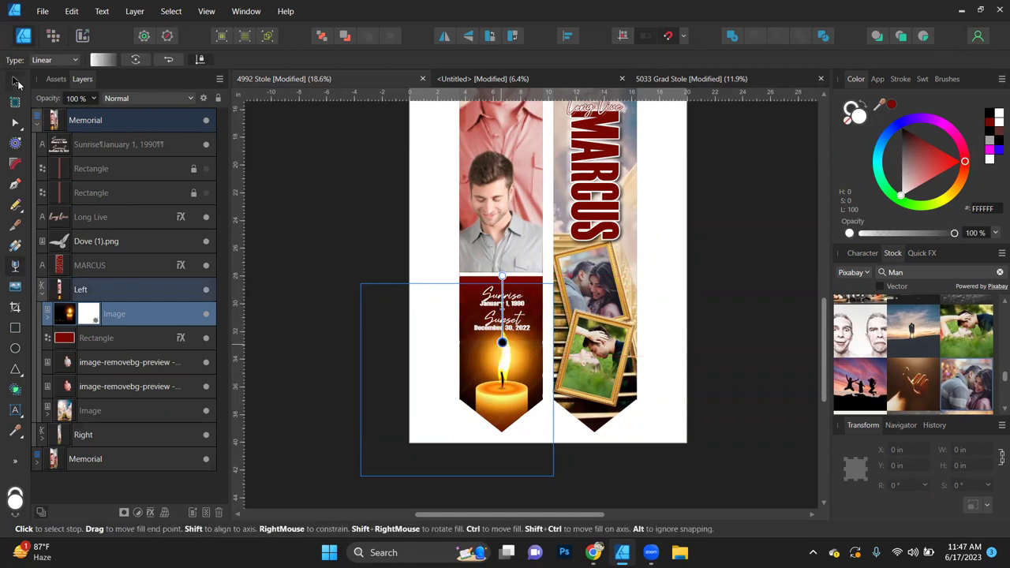
click(14, 81)
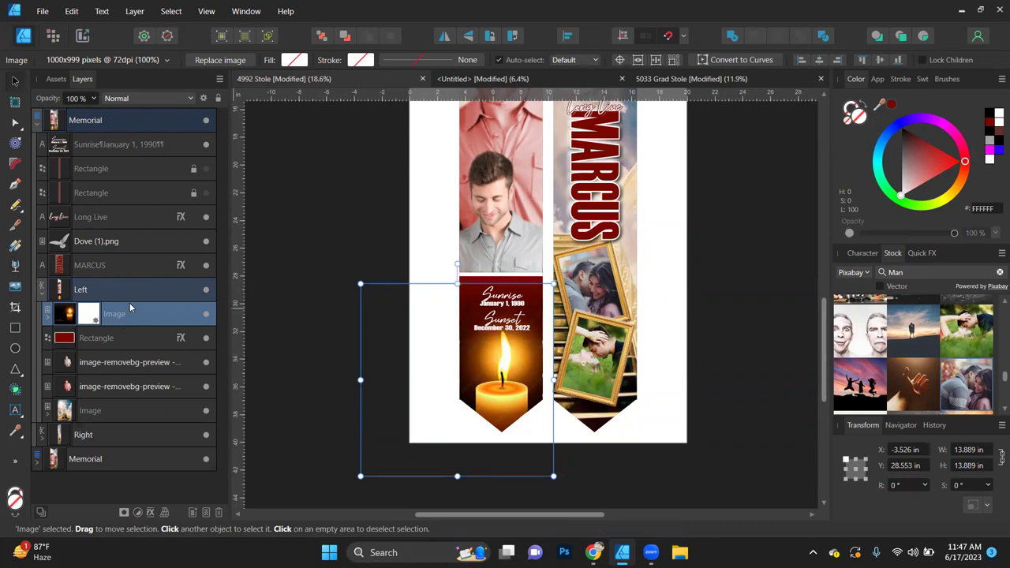
drag(63, 319, 54, 349)
mouse_move(517, 388)
mouse_down()
mouse_move(522, 405)
mouse_move(509, 407)
mouse_move(520, 400)
mouse_up()
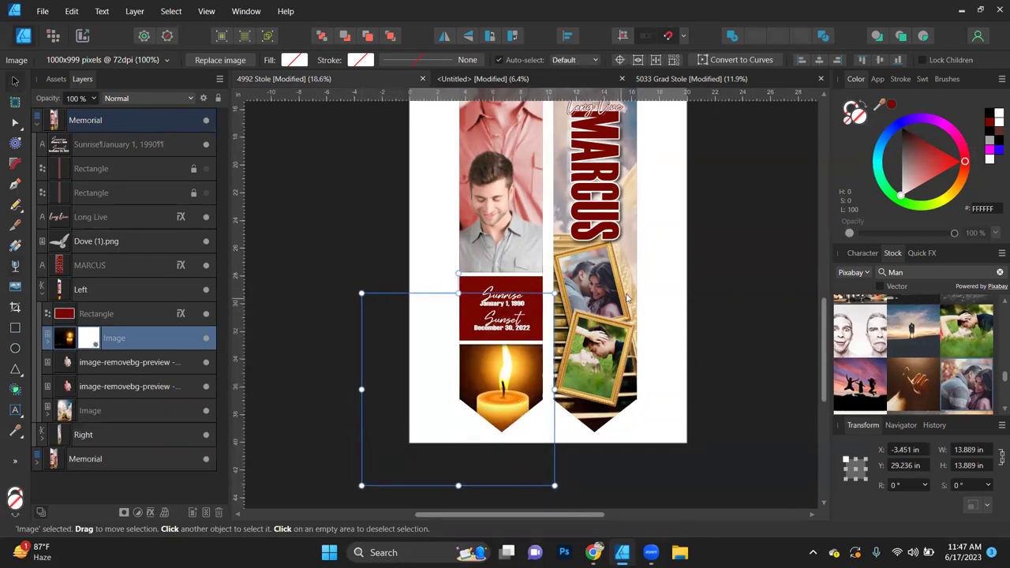
- Recolor the candle image, trying dark red #790800, blue #2C00FF, magenta #FF00F4 and black #000000, and settling on muted red #C4625B
click(891, 104)
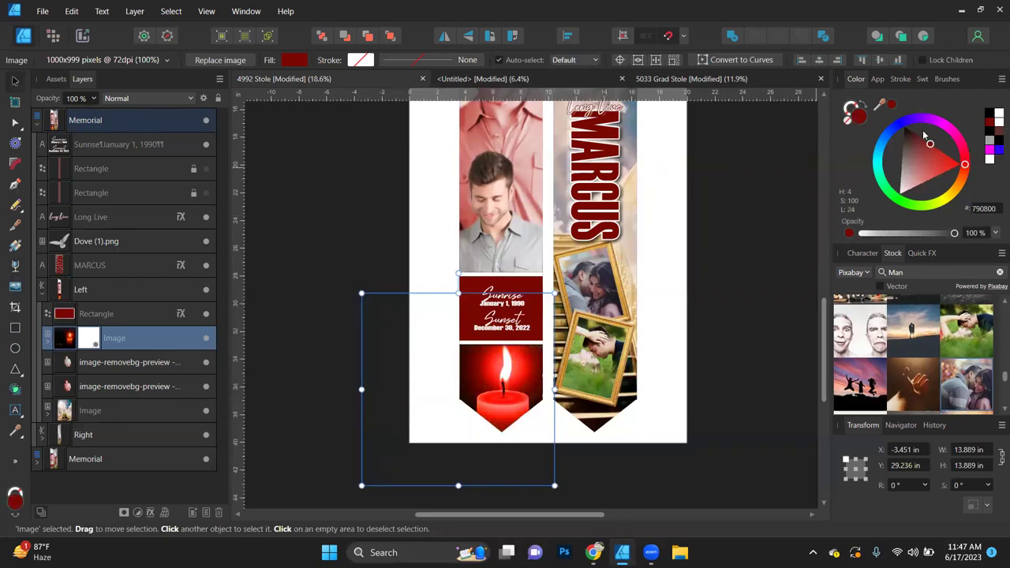
click(993, 152)
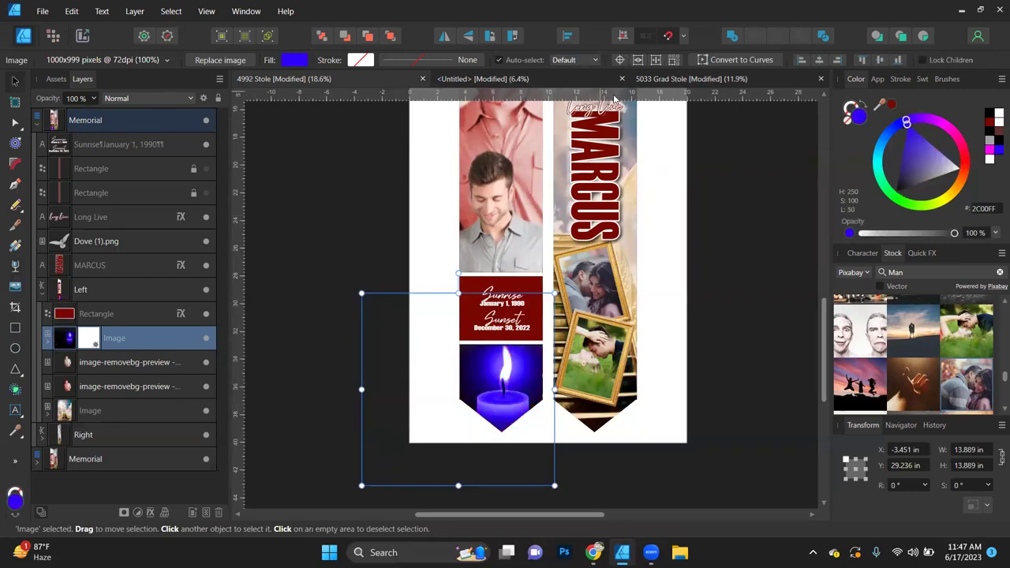
click(989, 151)
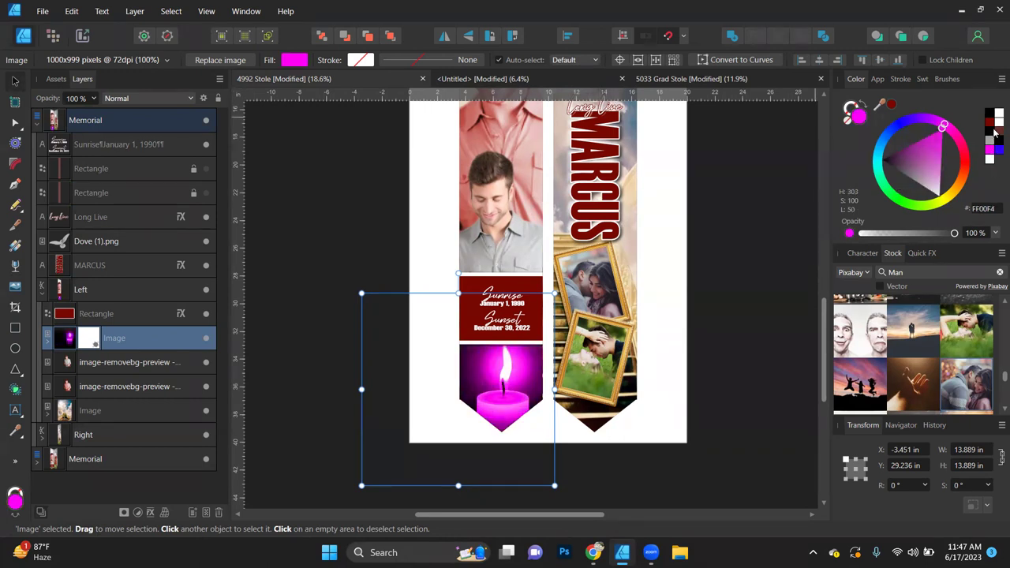
click(990, 124)
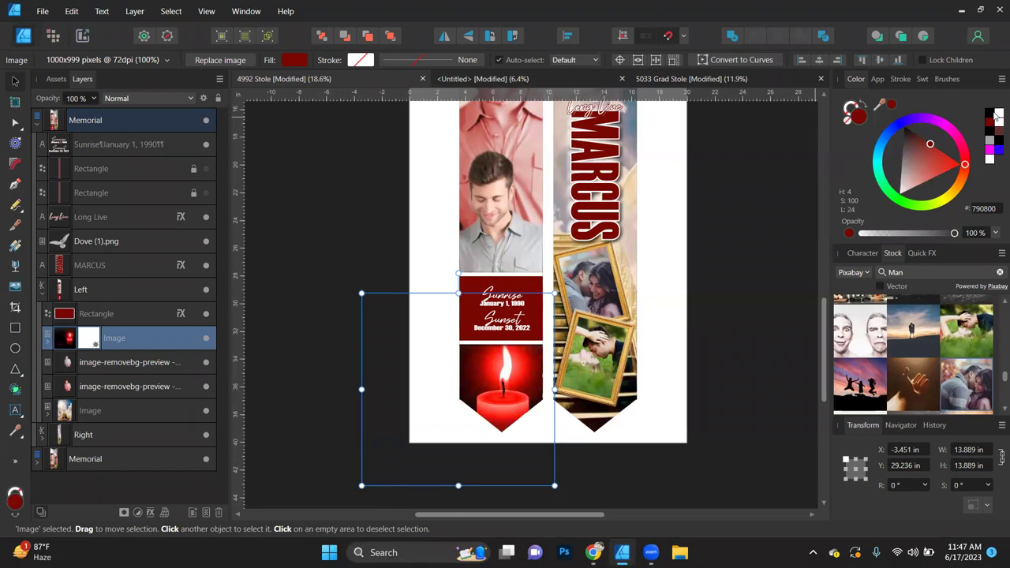
click(991, 115)
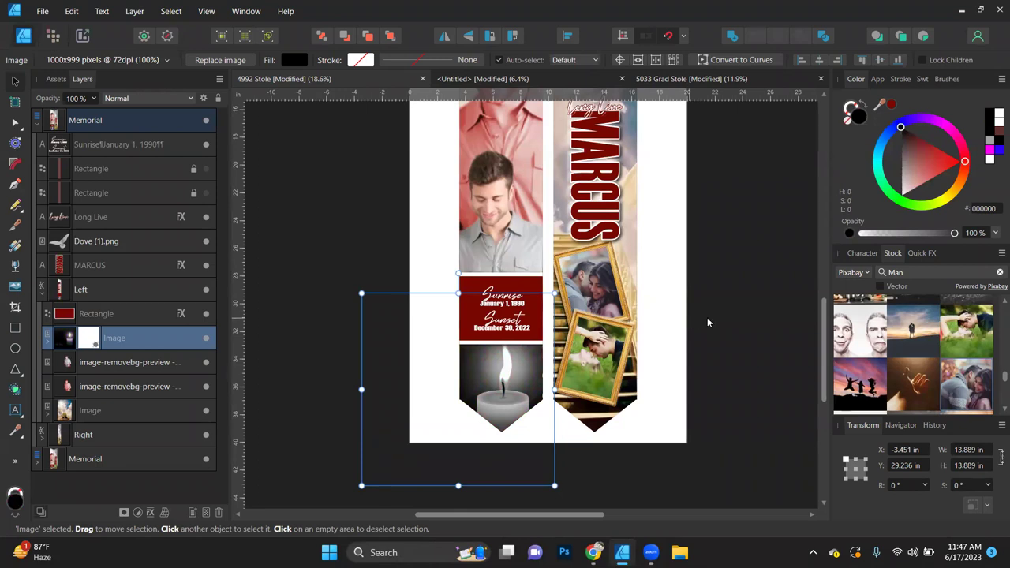
scroll(653, 391, up, 1)
scroll(653, 391, up, 2)
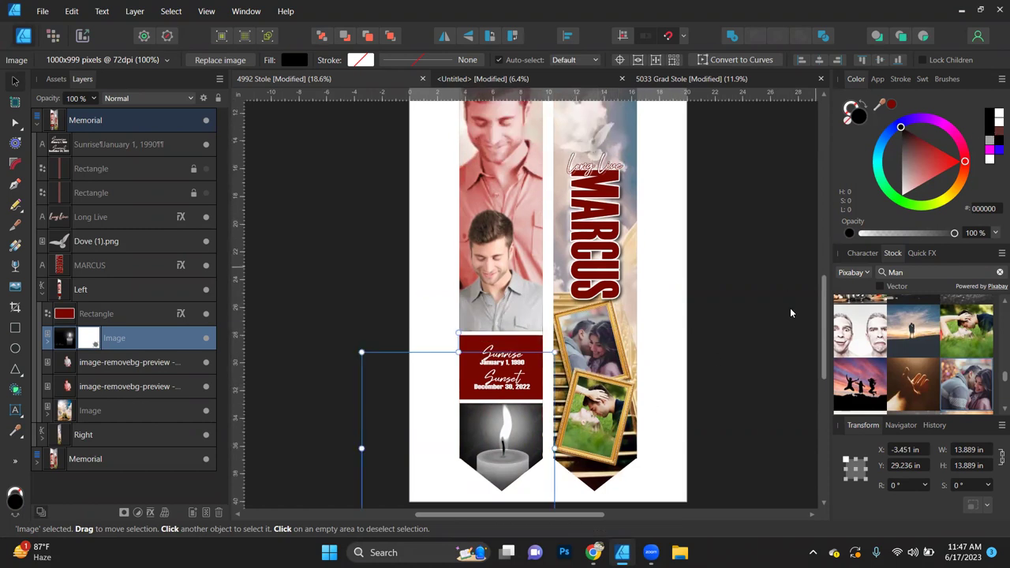
click(994, 133)
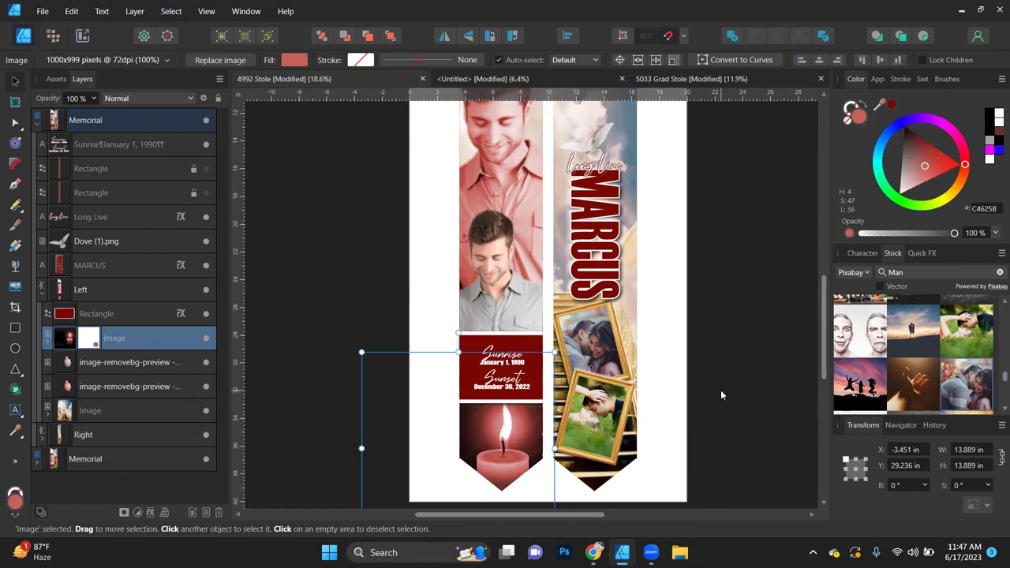
- Reposition the candle image at X -3.488 in, Y 29.046 in and bring it in front of the dates rectangle
scroll(509, 347, down, 4)
drag(508, 347, 506, 384)
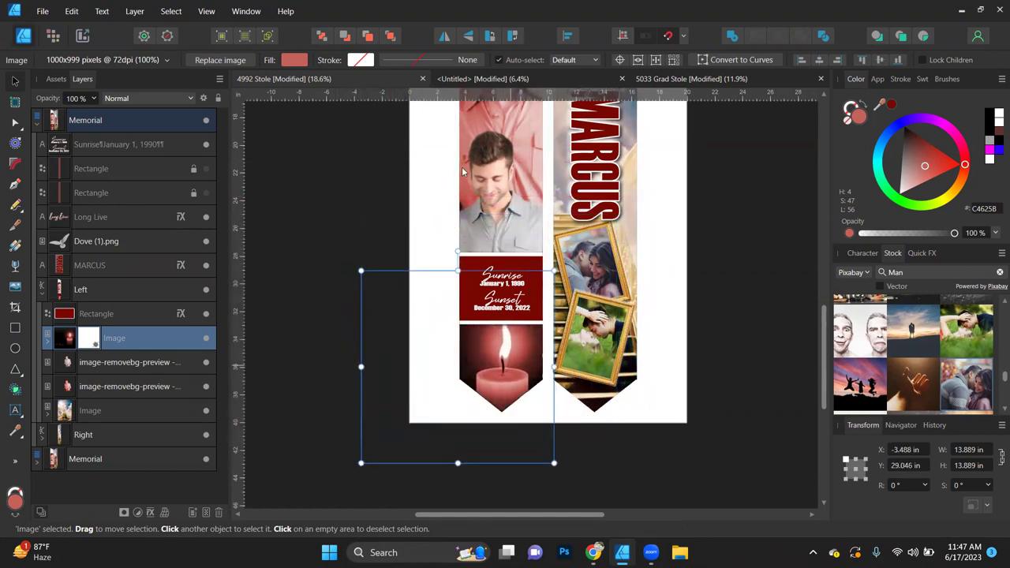
click(367, 35)
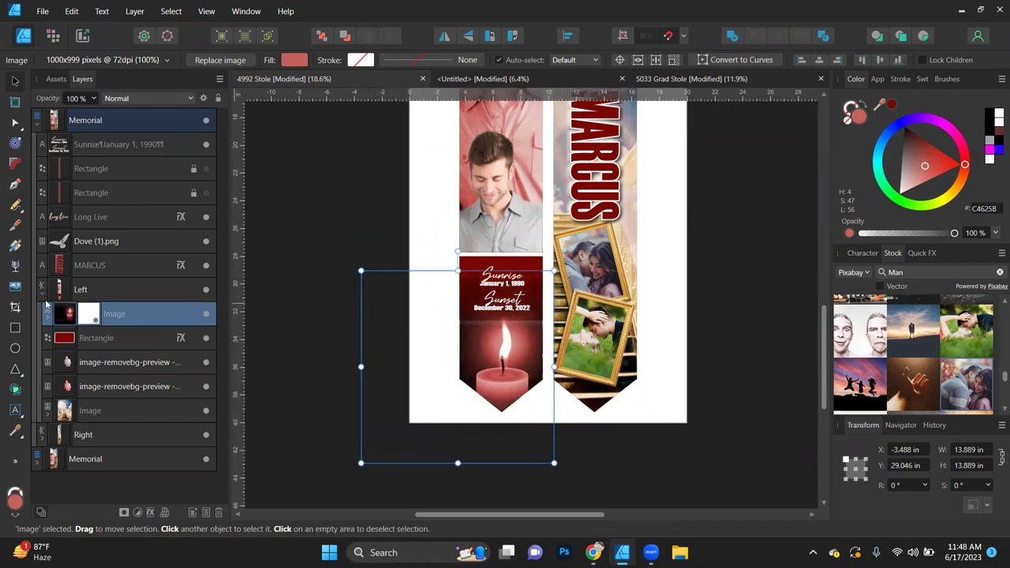
- Redraw the candle image's linear transparency so its top fades into the red dates rectangle
click(14, 265)
drag(502, 262, 502, 342)
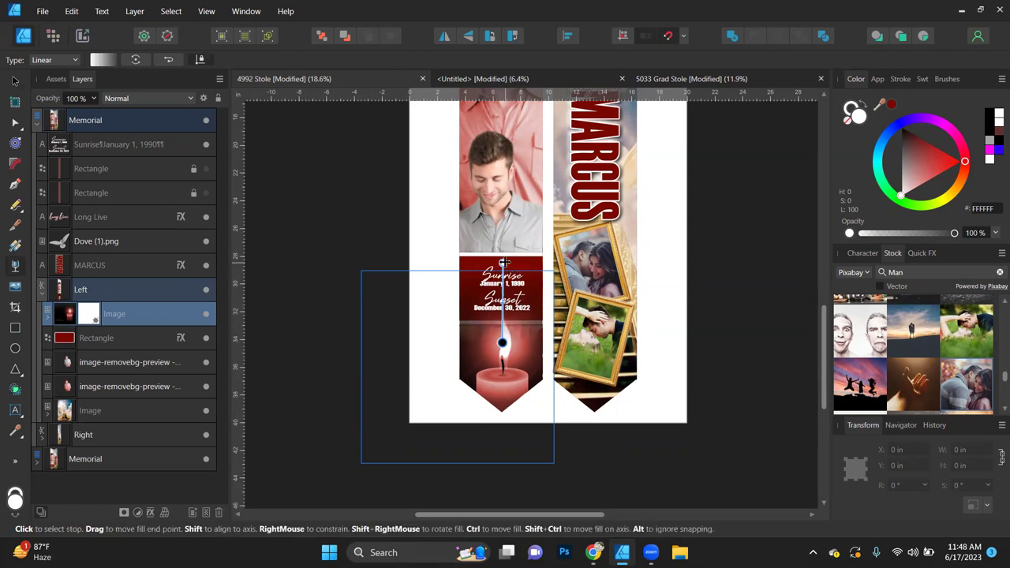
drag(502, 267, 503, 276)
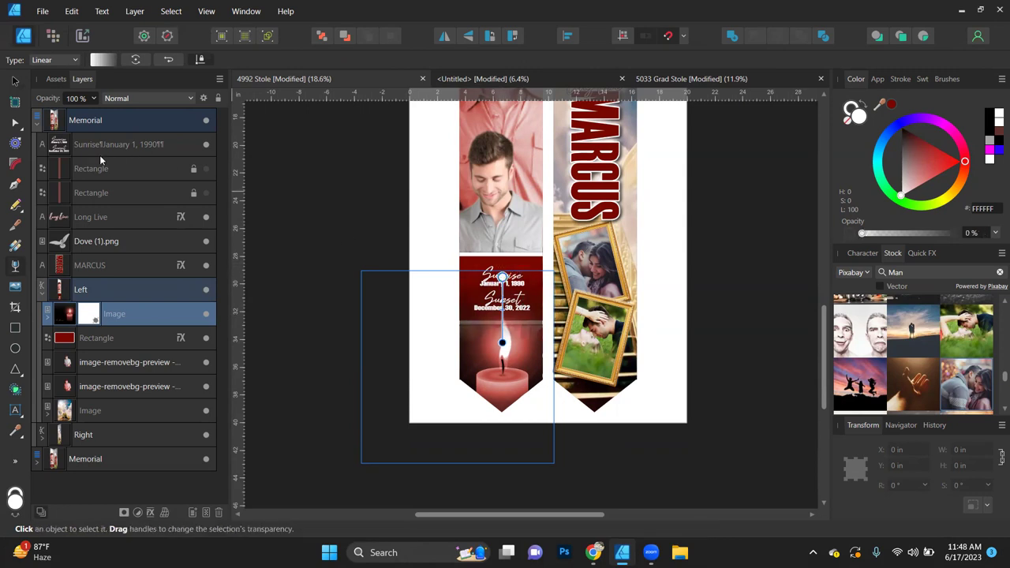
click(14, 80)
- Crop the bottom of the smaller portrait image so its lower edge ends behind the dates rectangle
click(520, 231)
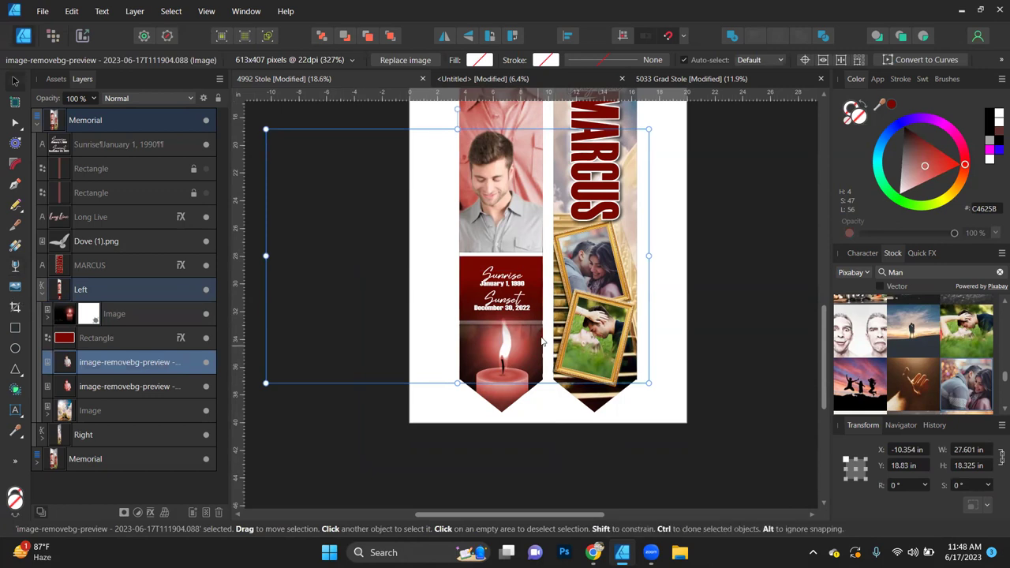
click(15, 307)
drag(454, 381, 471, 288)
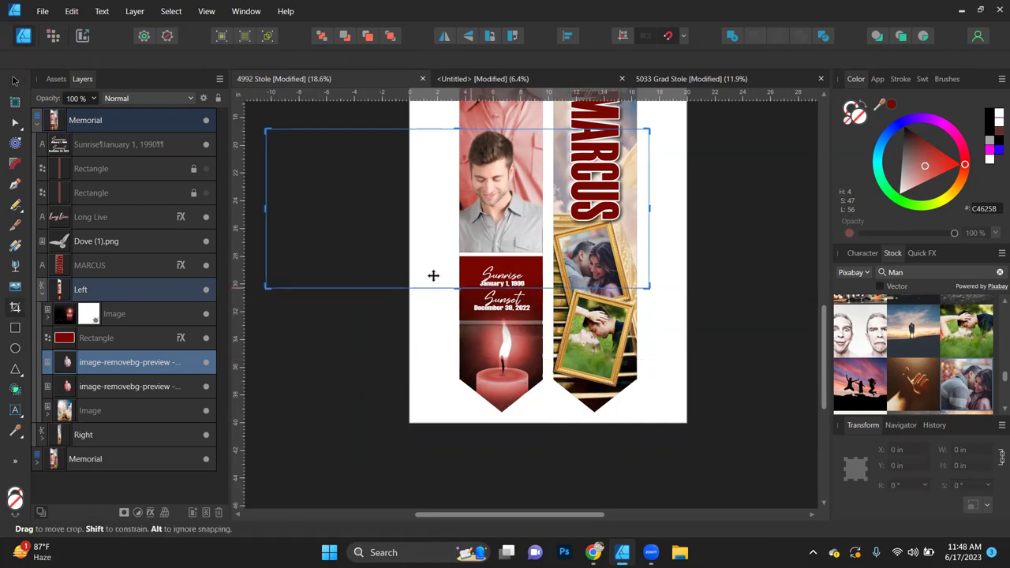
key(v)
click(380, 332)
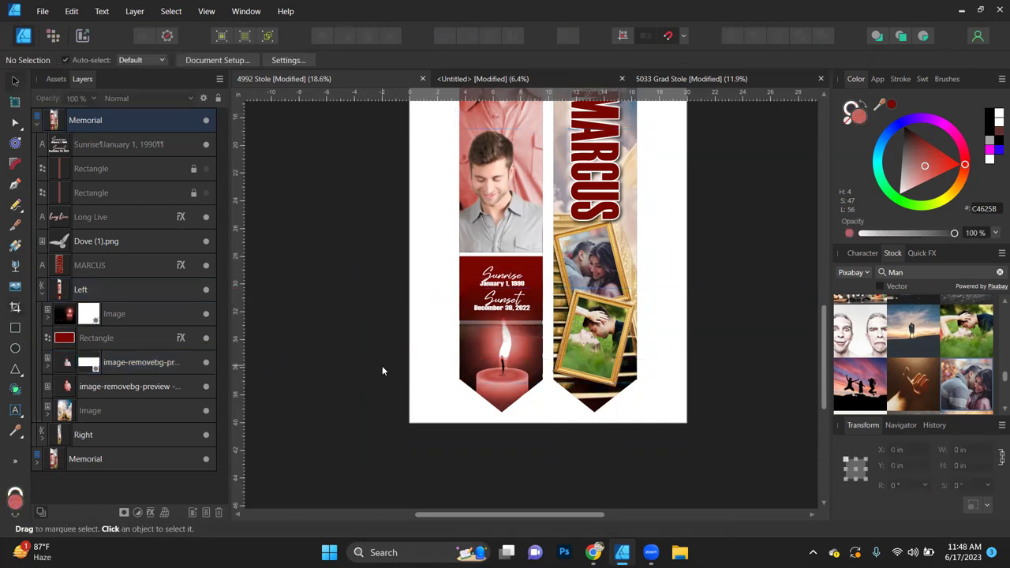
- Move the large red-tinted portrait down to X -19.242 in, Y 10.461 in and shift the smaller portrait slightly to the right
scroll(539, 347, down, 3)
scroll(538, 347, up, 2)
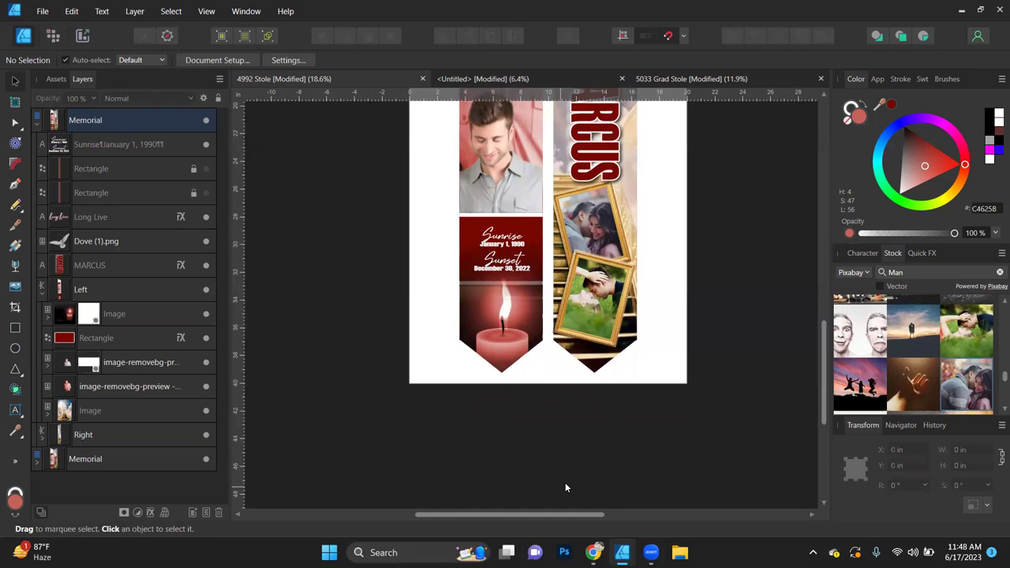
scroll(653, 397, up, 3)
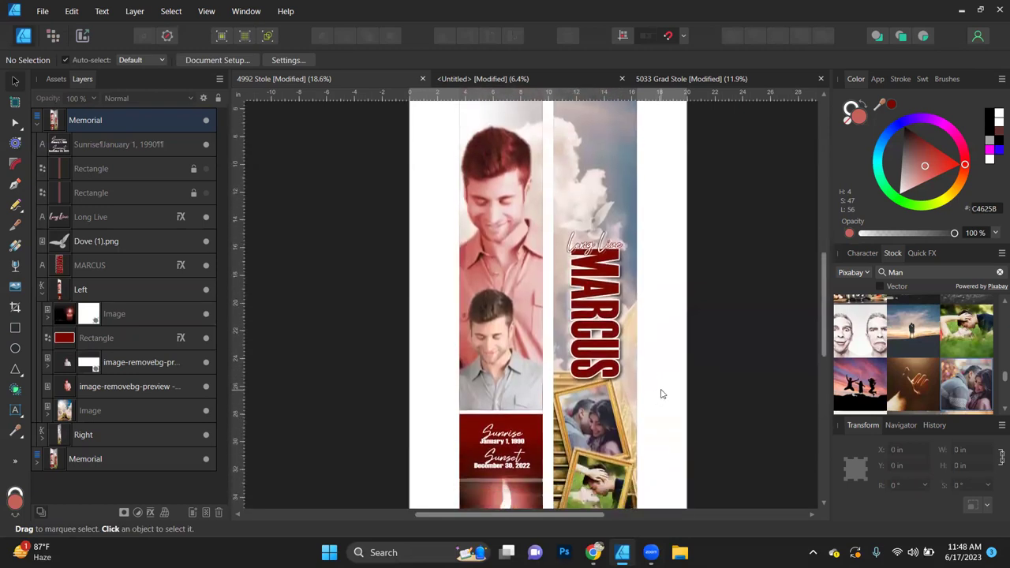
scroll(663, 391, down, 2)
click(570, 276)
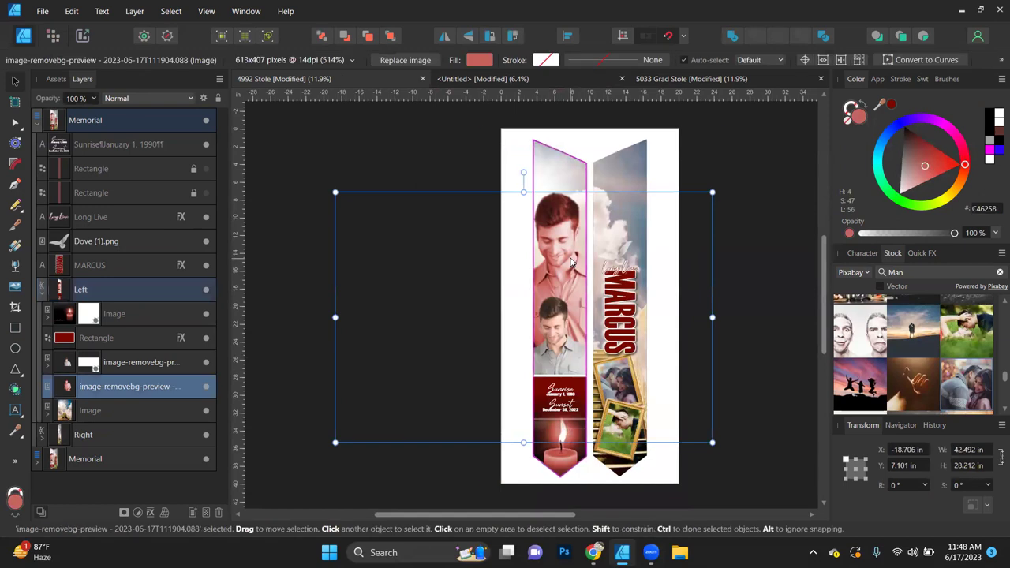
drag(570, 286, 571, 294)
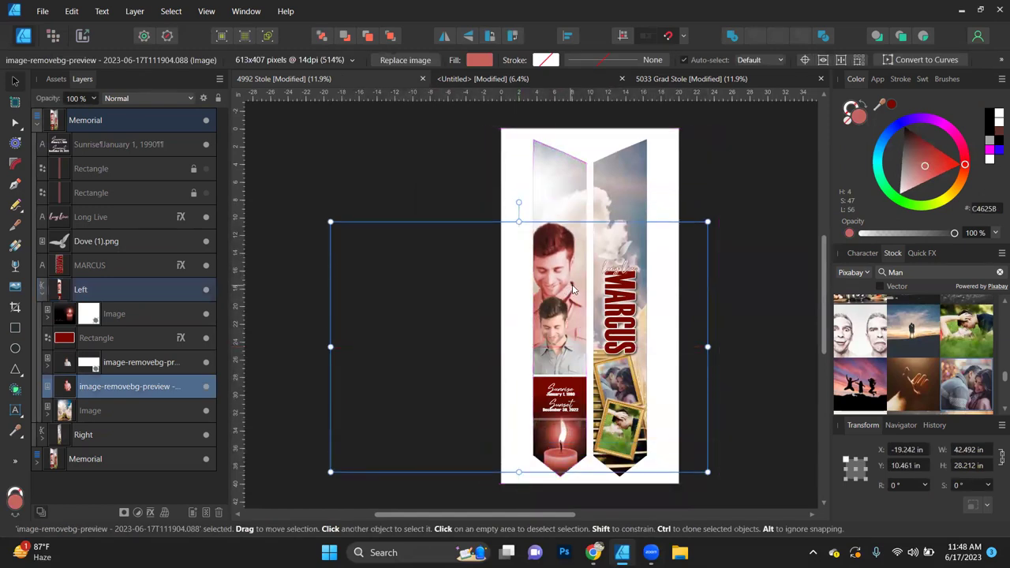
drag(564, 356, 573, 357)
click(755, 300)
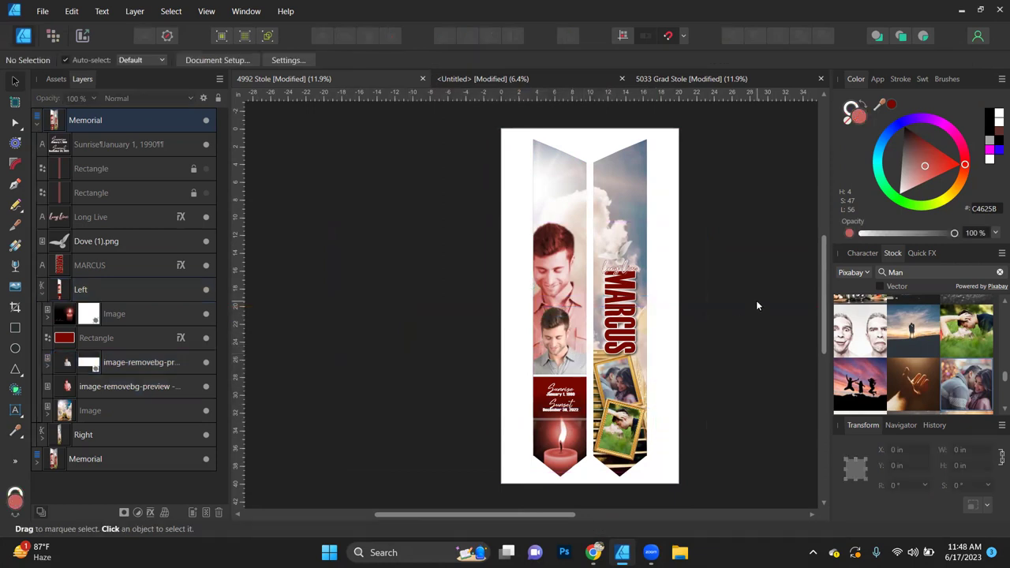
- Examine the candle section and framed couple photos up close, ending on the whole Memorial artboard
scroll(760, 282, down, 1)
scroll(760, 281, down, 1)
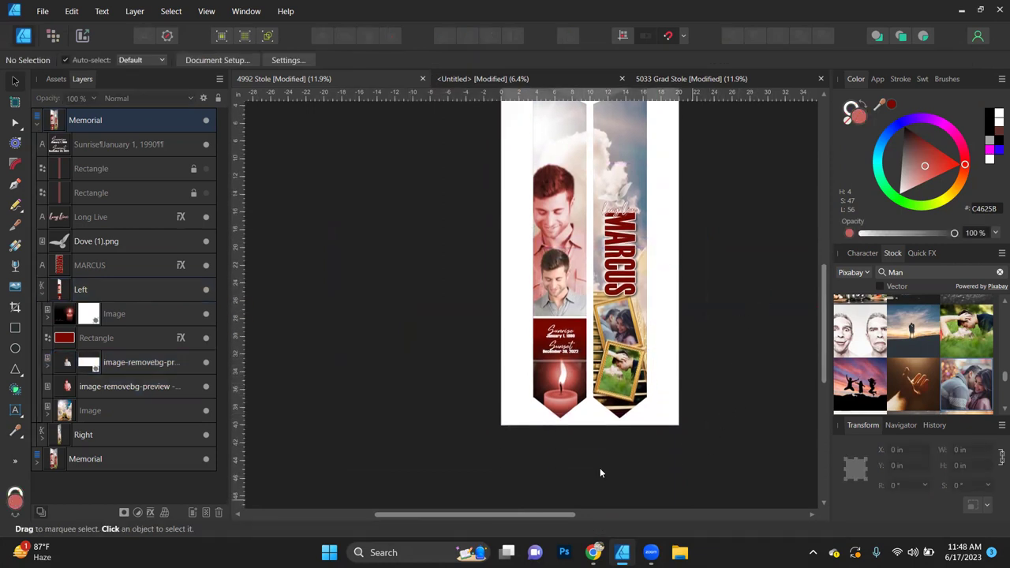
scroll(626, 377, up, 3)
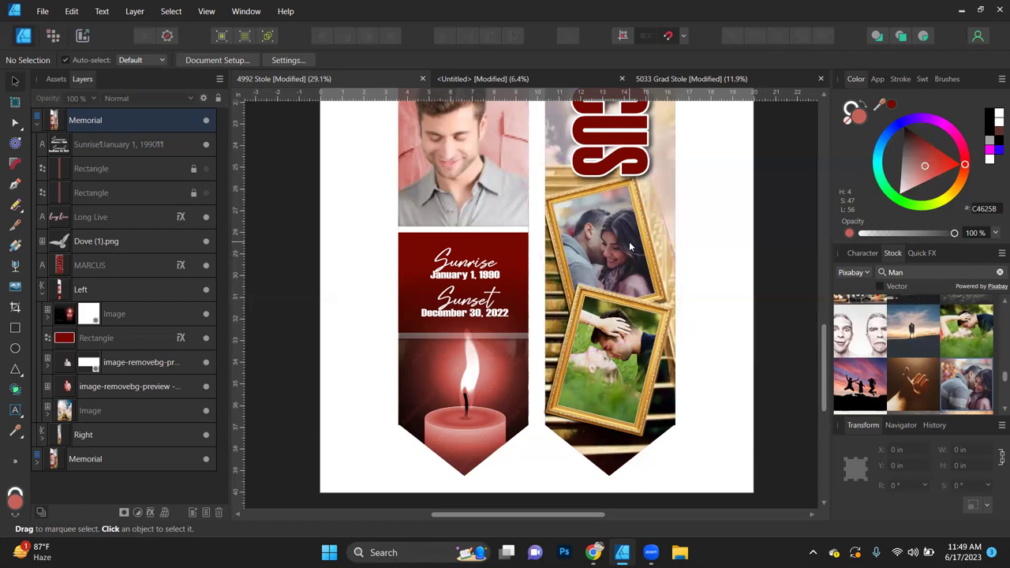
scroll(625, 267, down, 1)
scroll(625, 267, down, 1)
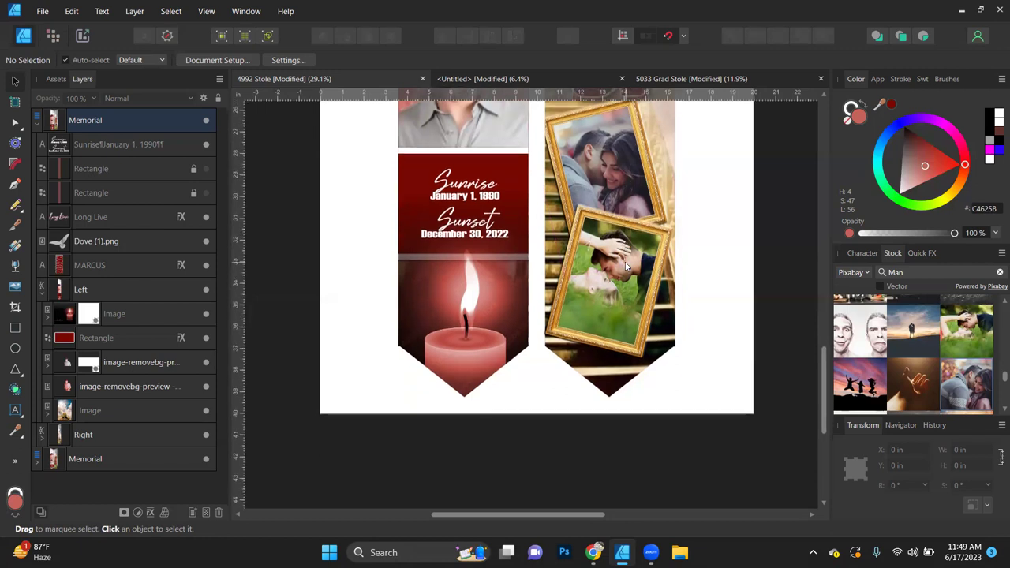
click(641, 225)
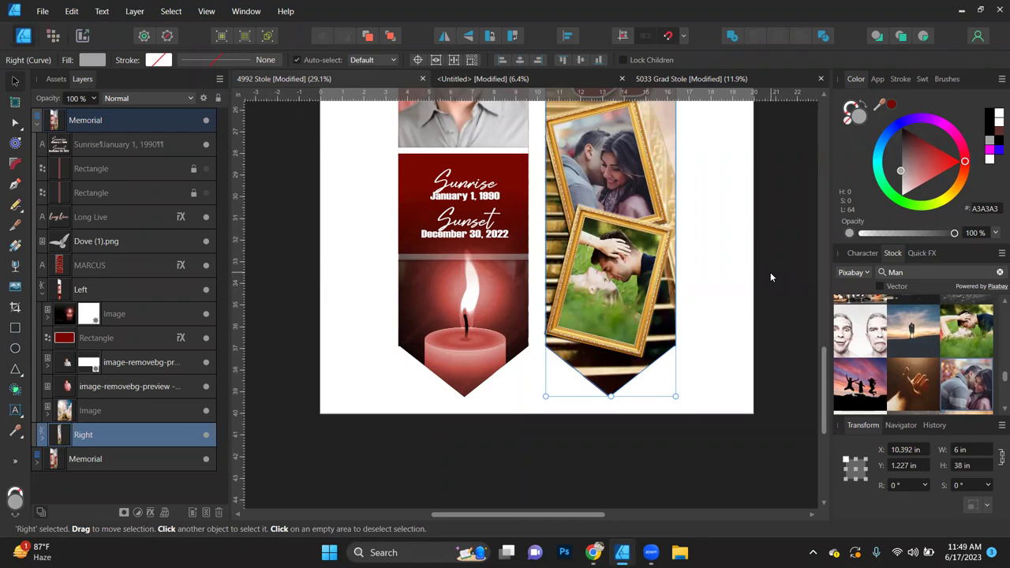
scroll(395, 309, down, 1)
scroll(395, 309, down, 2)
scroll(395, 309, up, 3)
key(ctrl+0)
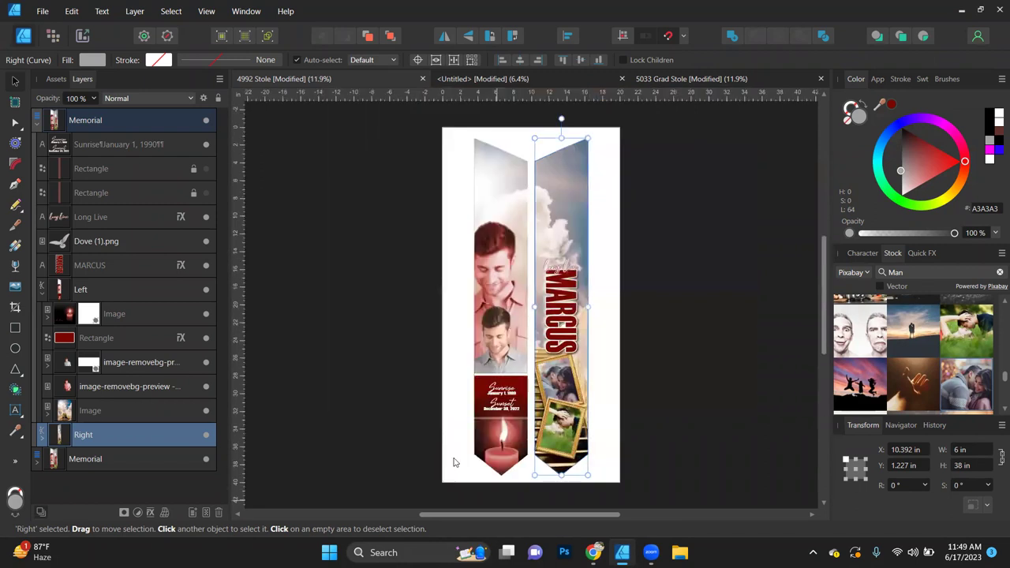